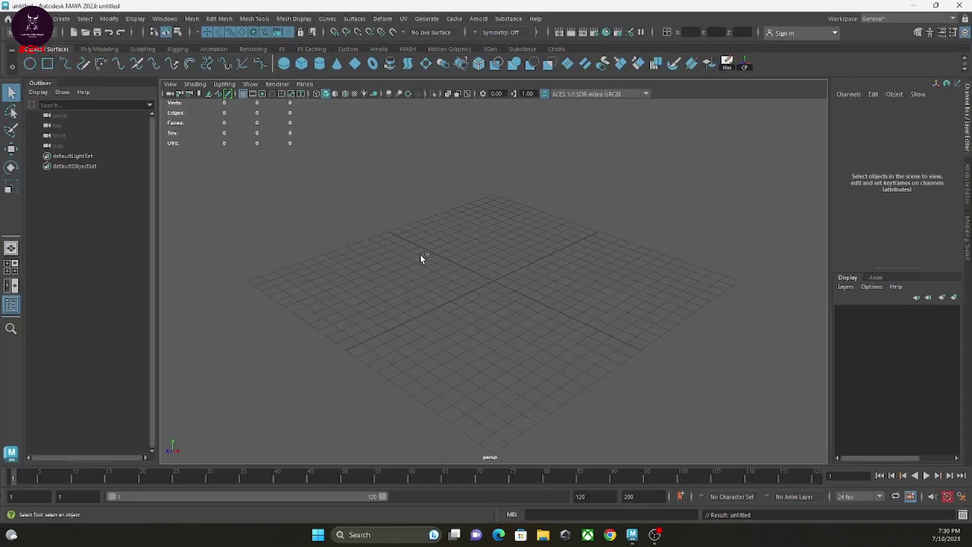
- Save the scene under the file name Mouse in the project's scenes folder
key("ctrl+shift+s")
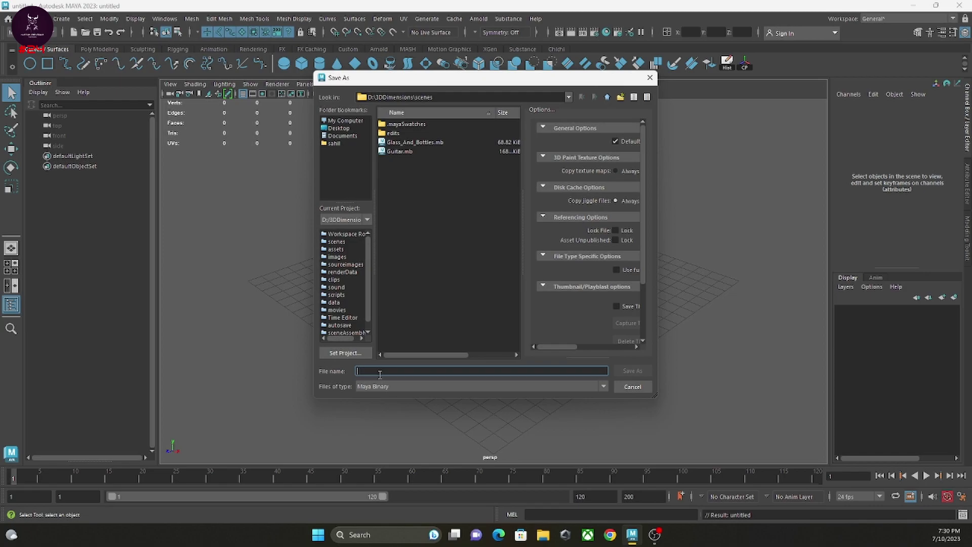
type("Mouse")
left_click(633, 371)
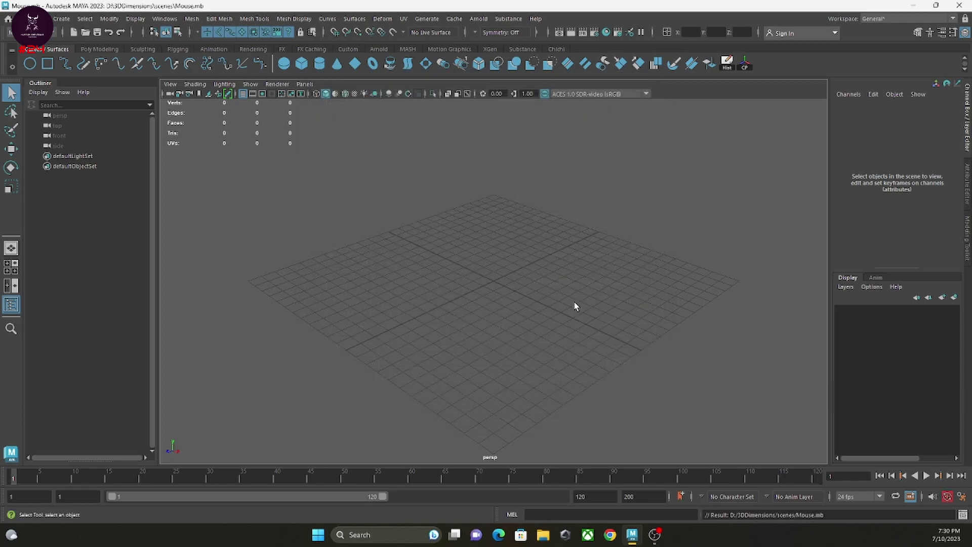
- Draw a bent three-point Bezier curve across the near-left part of the grid with the Bezier Curve tool
left_click_drag(601, 271, 480, 377, "alt")
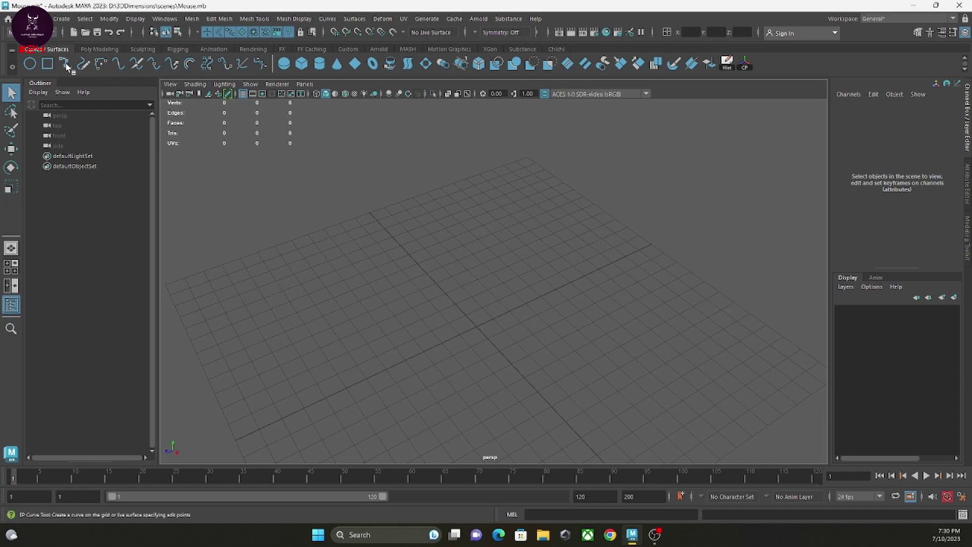
left_click(260, 63)
left_click(309, 268)
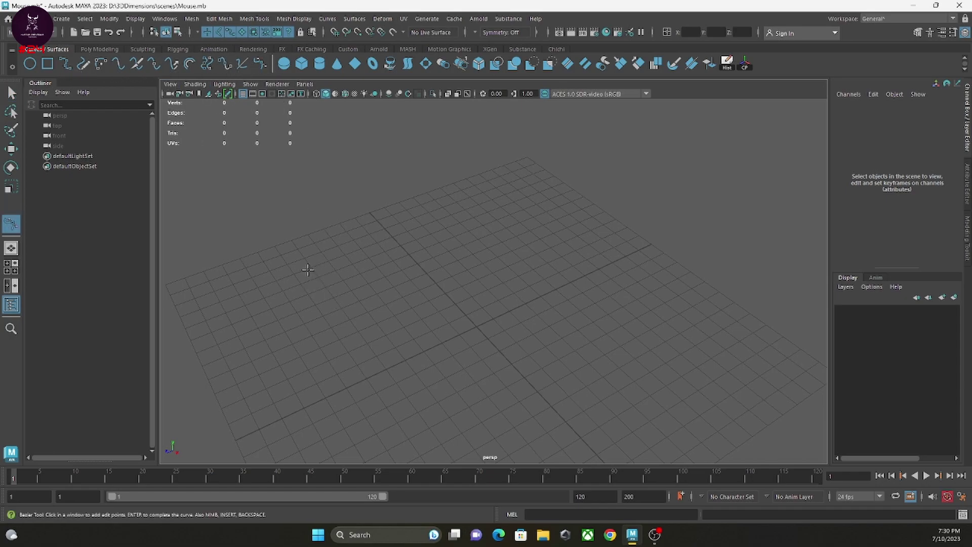
left_click_drag(320, 374, 428, 462)
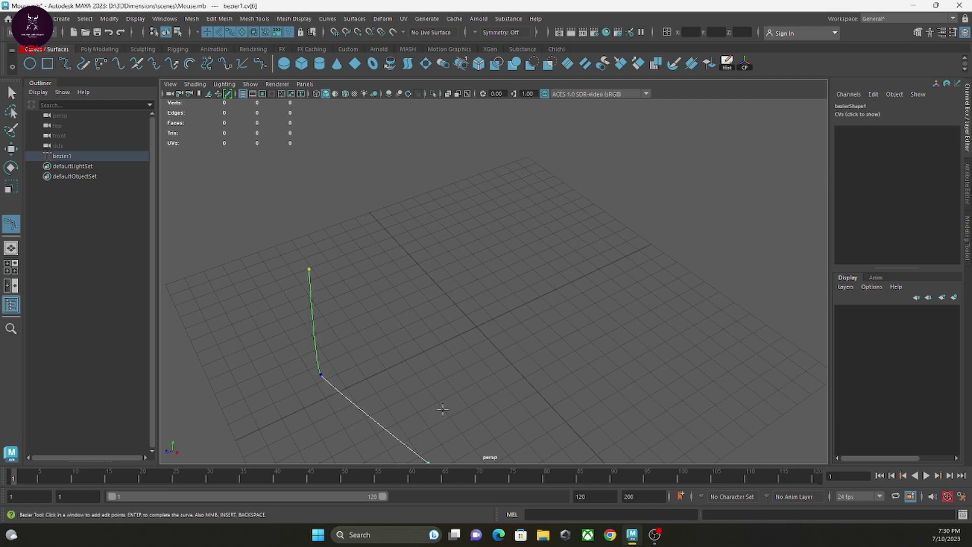
key("Return")
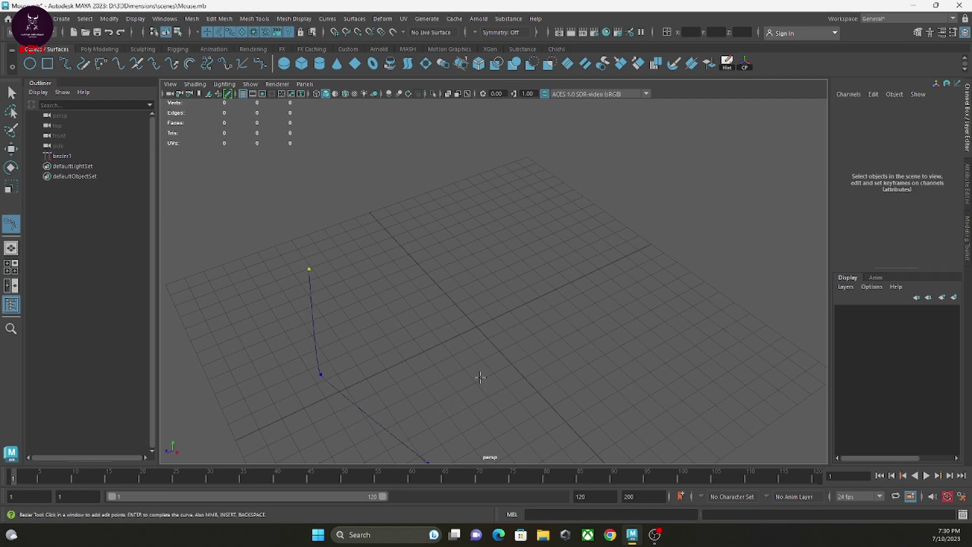
- Draw a second three-point Bezier curve on the opposite side of the grid, facing the first one
left_click(459, 198)
left_click(552, 266)
left_click(552, 395)
key("Return")
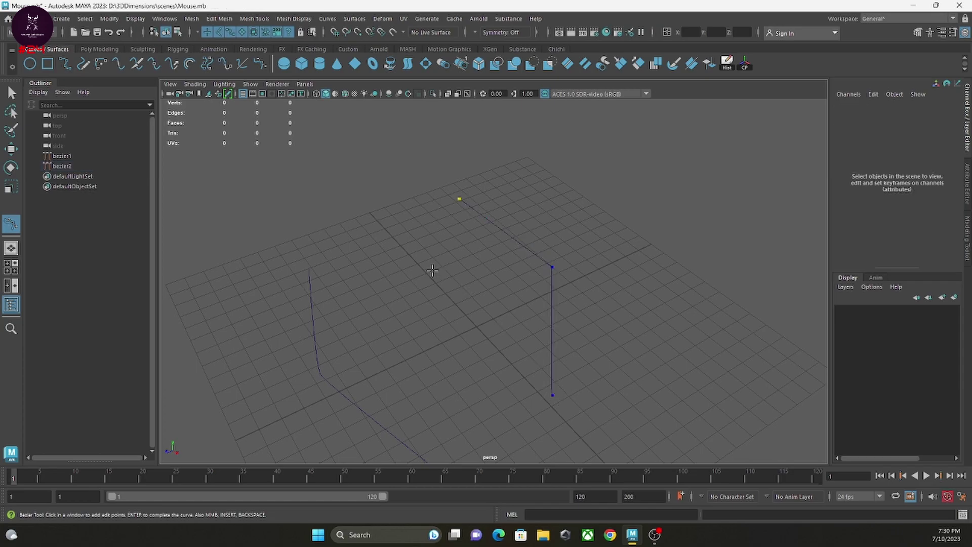
- Raise the middle control vertex of the first Bezier curve to a height of about 4.3 cm
key("q")
left_click_drag(300, 266, 377, 396)
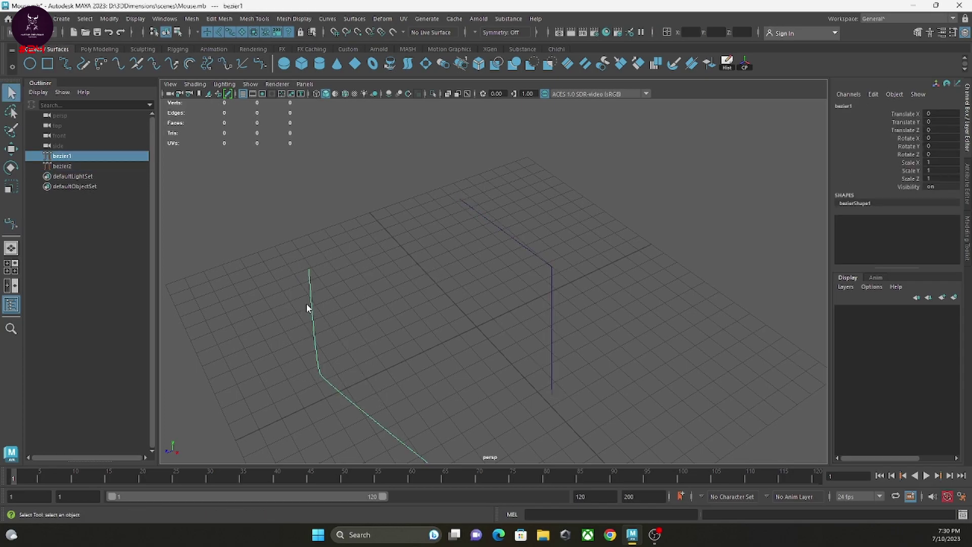
right_click_drag(307, 307, 260, 262)
left_click_drag(282, 352, 339, 395)
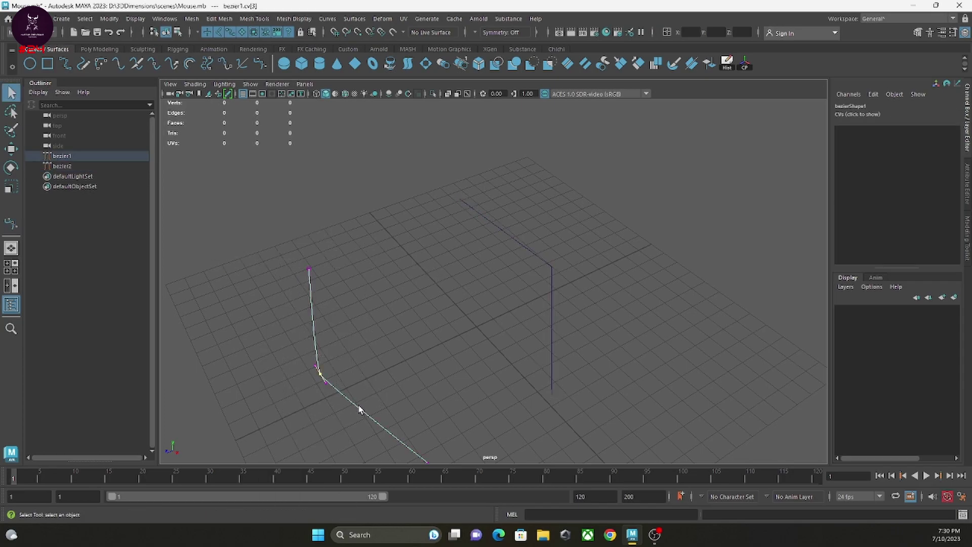
key("w")
left_click_drag(310, 339, 291, 270)
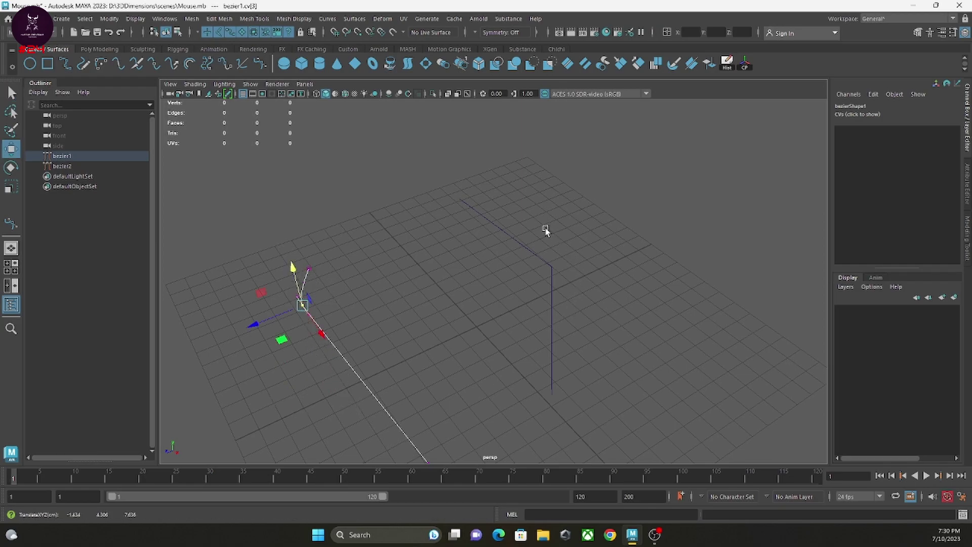
- Lower the middle control vertex of the second Bezier curve below the grid and return to object selection
left_click_drag(545, 230, 571, 273)
right_click_drag(550, 262, 550, 238)
left_click_drag(529, 235, 551, 280)
left_click_drag(477, 354, 538, 275, "alt")
right_click_drag(538, 268, 592, 245)
left_click(584, 267)
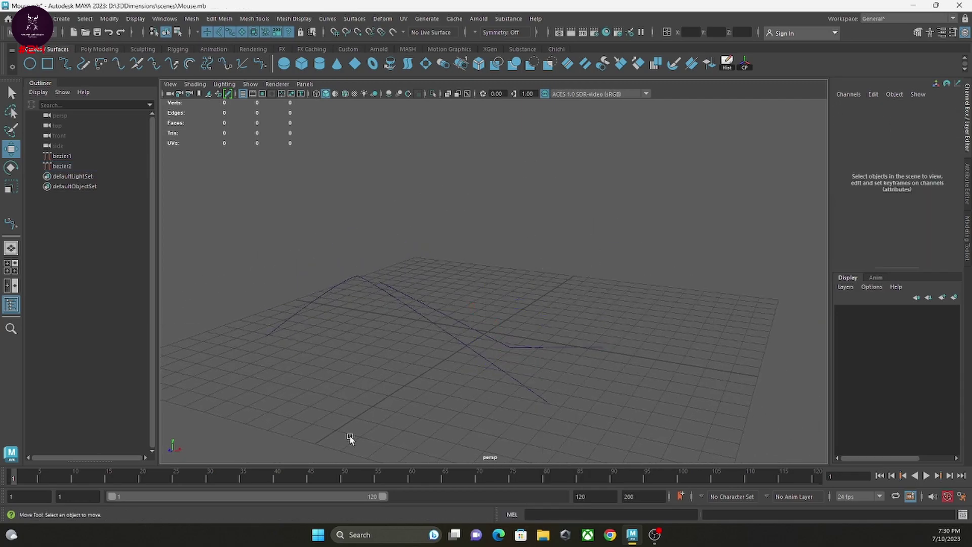
- Select both Bezier curves and loft a surface between them
left_click(365, 382)
left_click(451, 364)
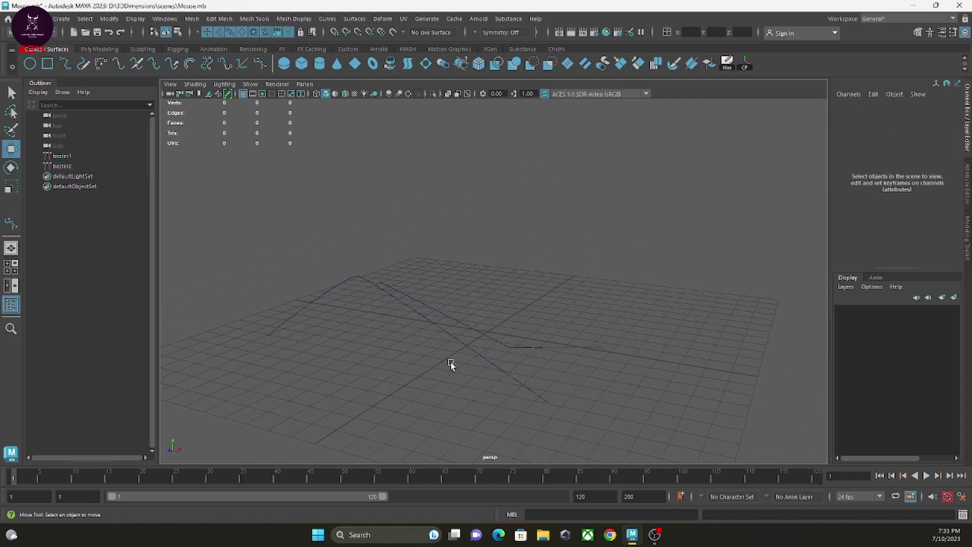
left_click(510, 369)
left_click_drag(569, 334, 615, 367, "shift")
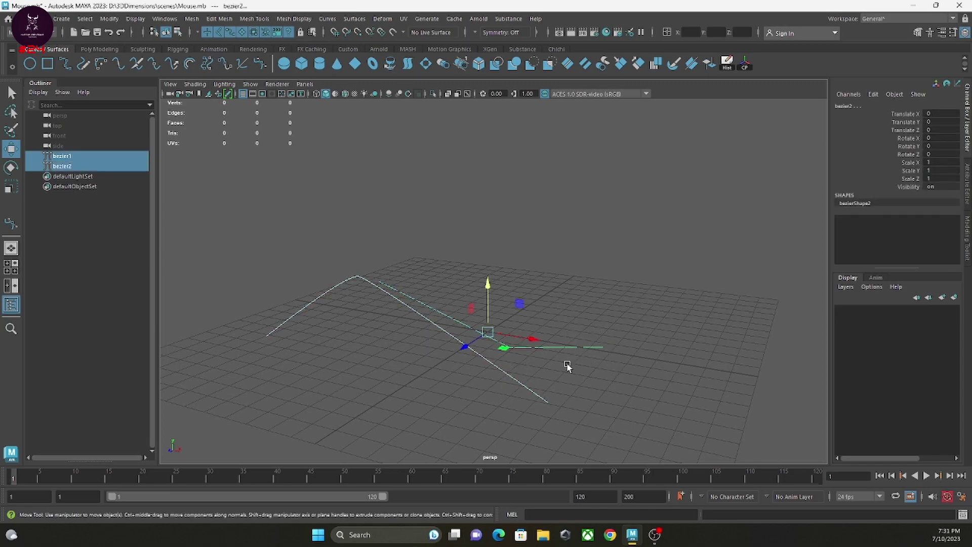
left_click(408, 65)
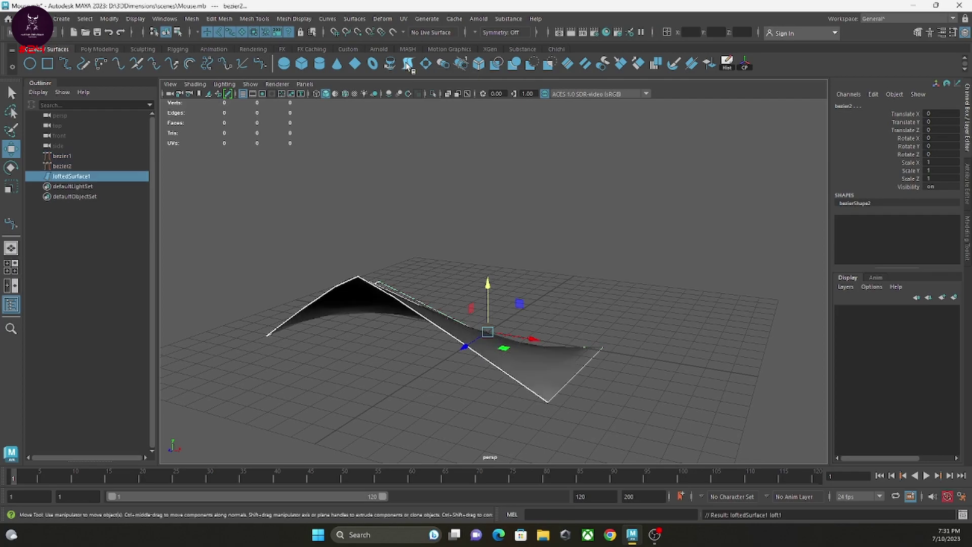
- Inspect the lofted surface from several sides and delete it together with both Bezier curves
left_click(608, 270)
left_click_drag(609, 272, 371, 337, "alt")
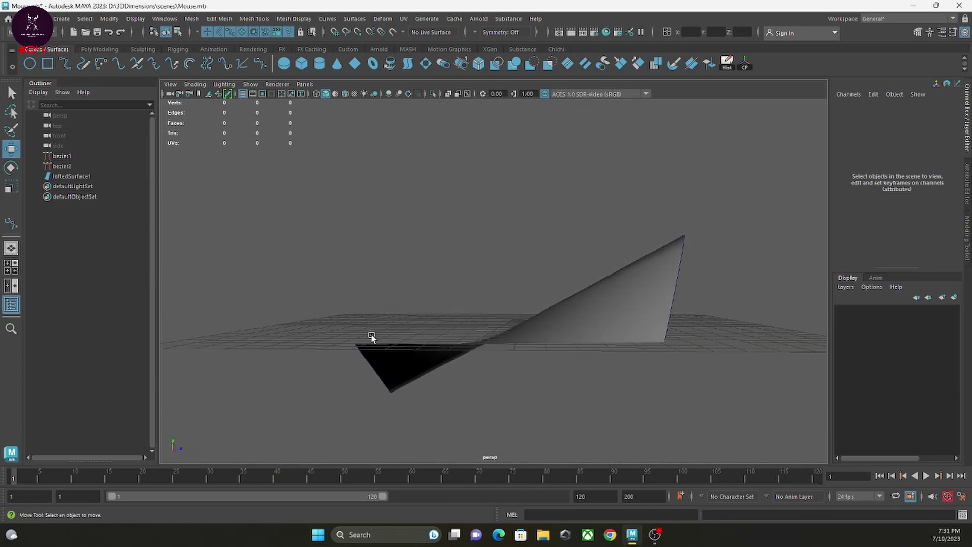
left_click_drag(651, 338, 469, 278, "alt")
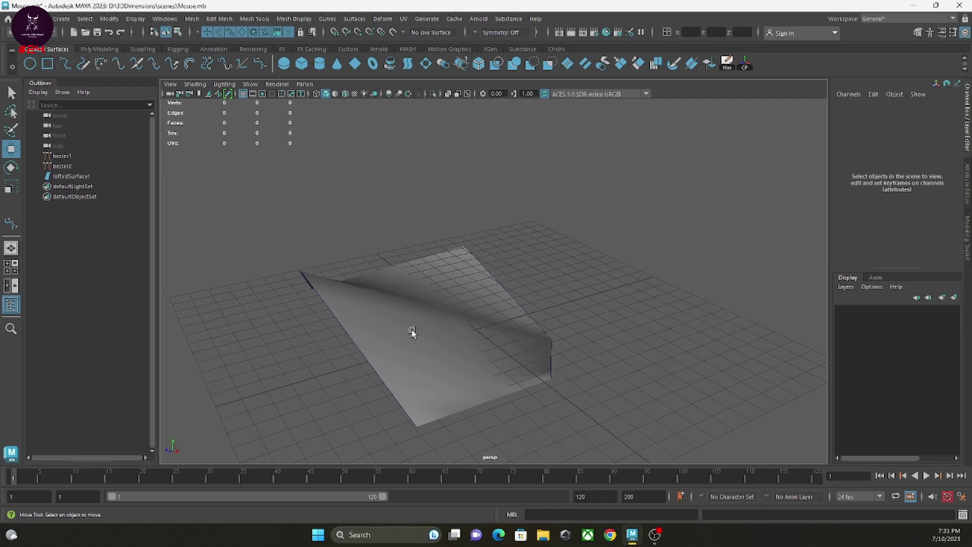
left_click_drag(409, 330, 448, 354, "alt")
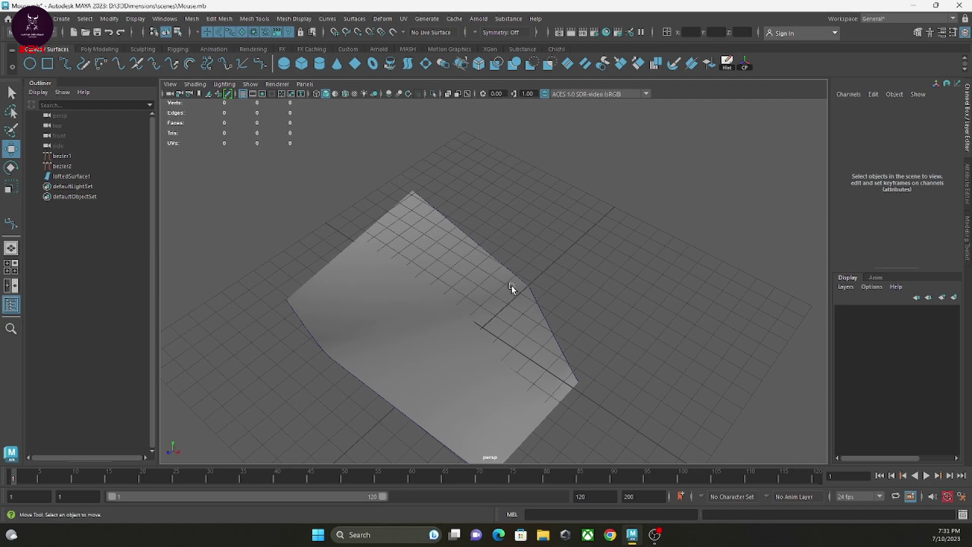
left_click_drag(505, 318, 547, 291, "alt")
left_click_drag(592, 196, 383, 436)
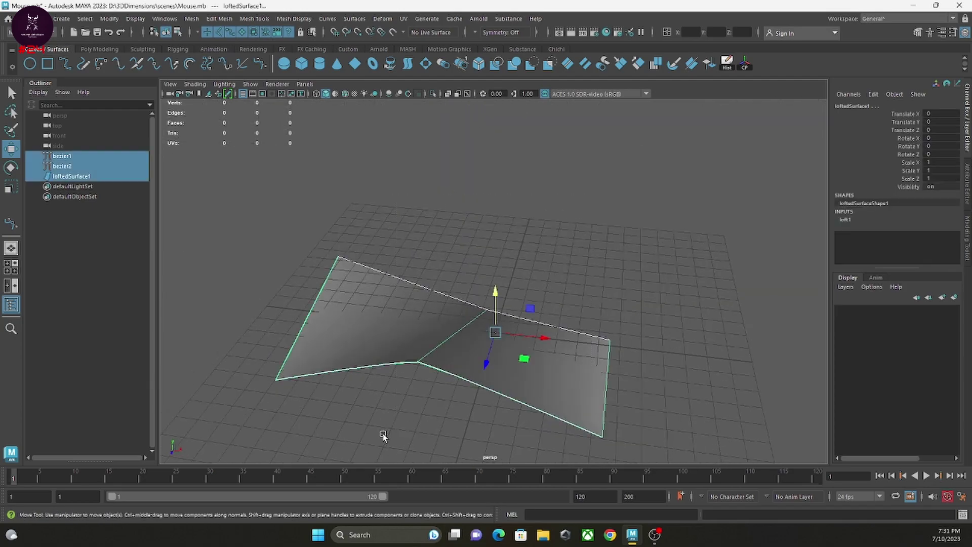
key("Delete")
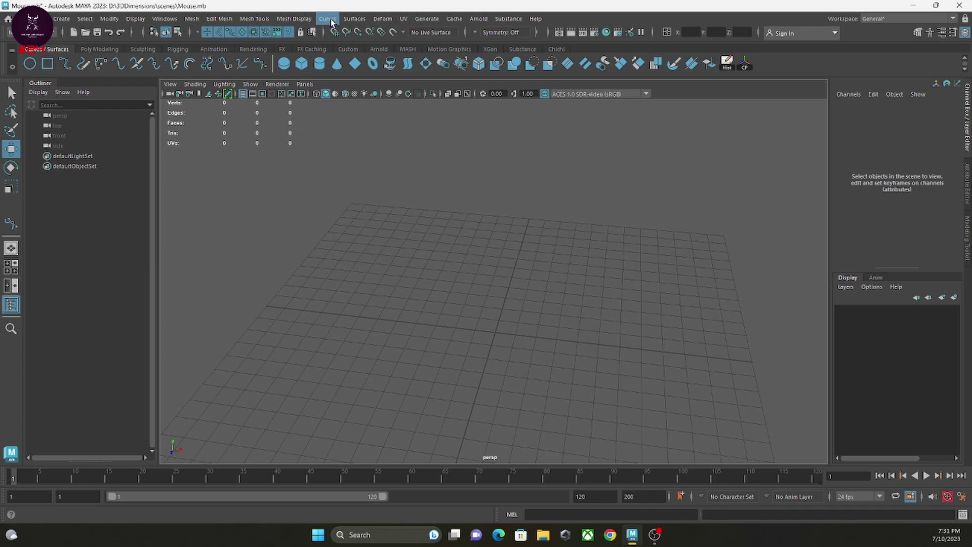
- Keep the Birail tools open in a floating window placed over the viewport's far corner
left_click(349, 19)
mouse_move(371, 82)
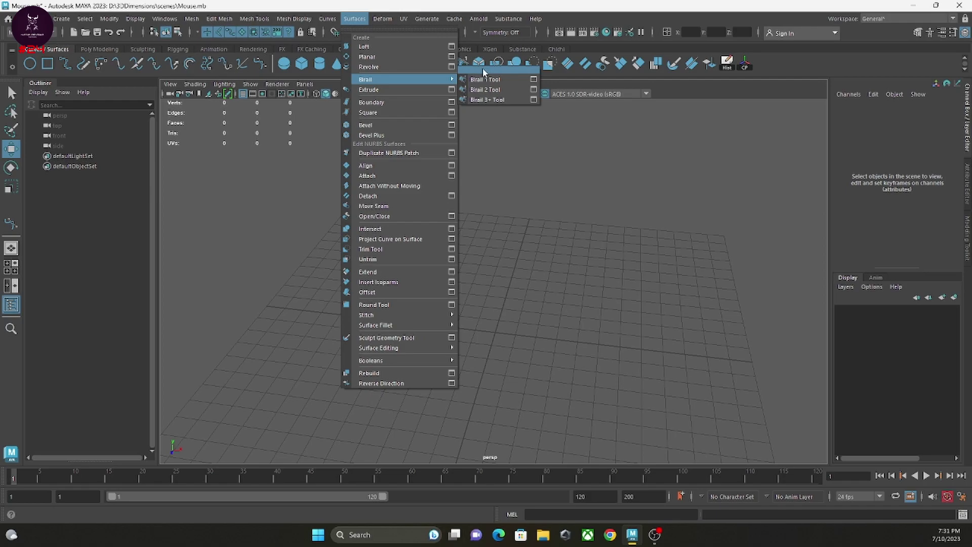
left_click(511, 66)
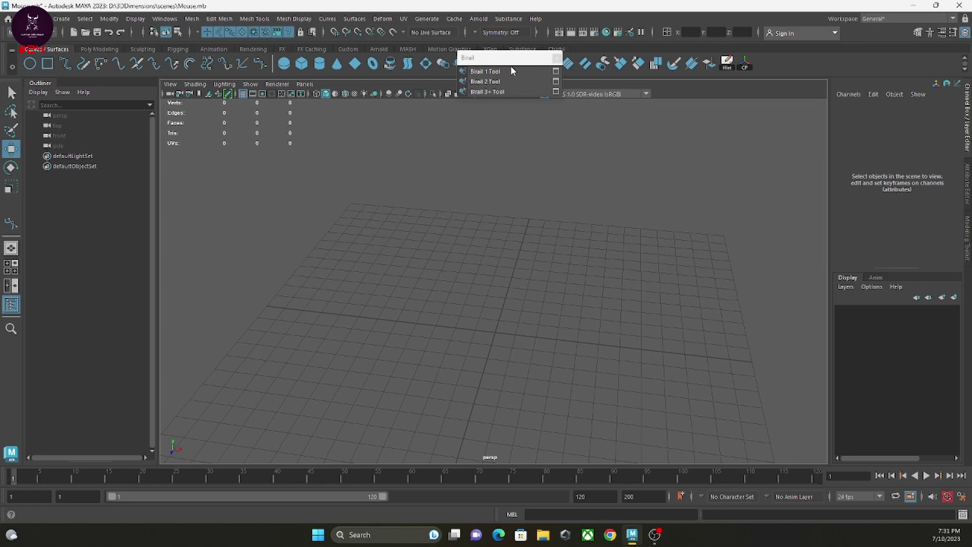
left_click_drag(510, 65, 735, 126)
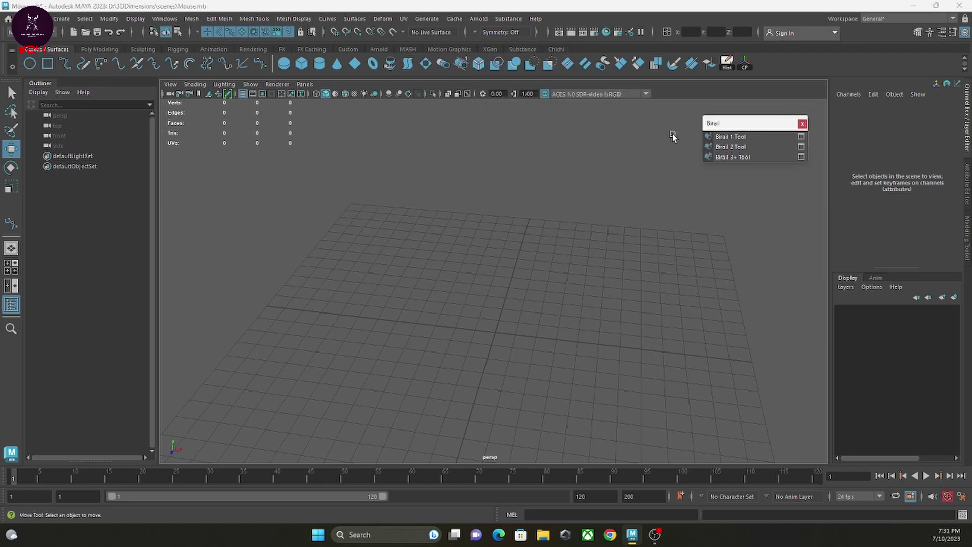
- Draw a three-point EP curve along the near side of the grid's centre
left_click_drag(595, 261, 543, 257, "alt")
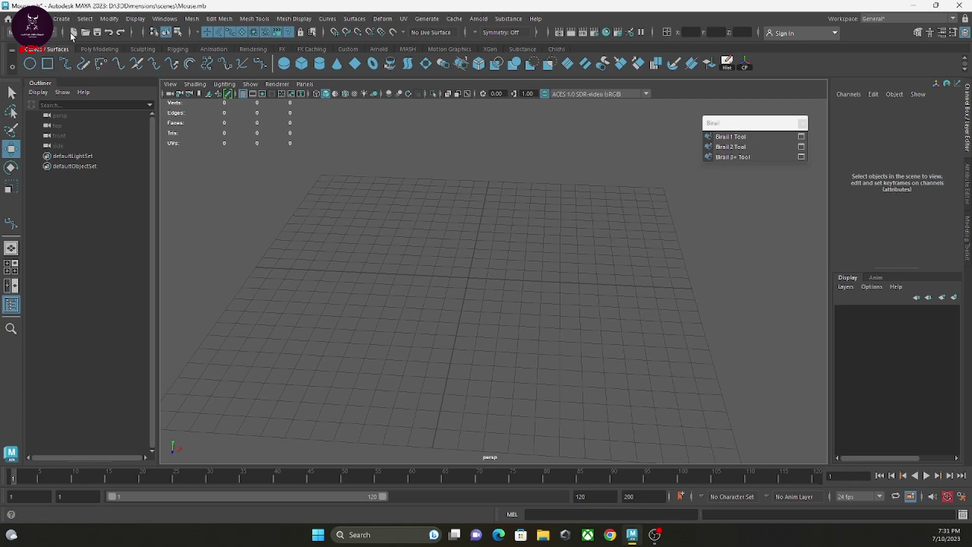
left_click(64, 64)
left_click(331, 282)
left_click(556, 322)
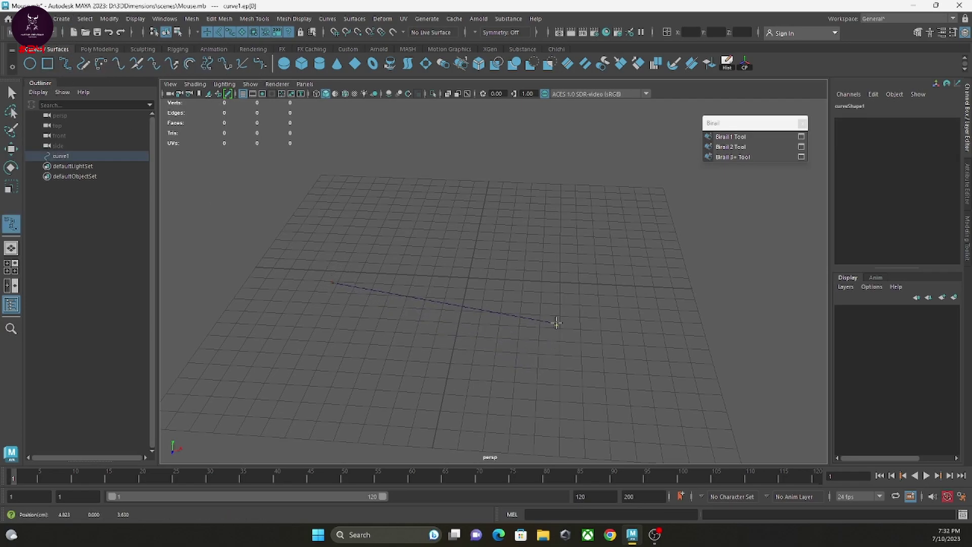
left_click(648, 303)
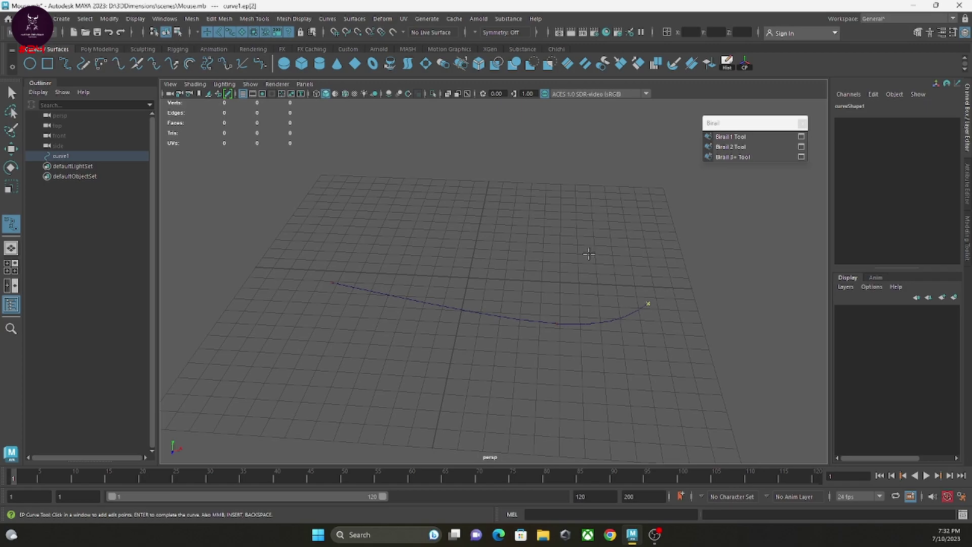
key("Return")
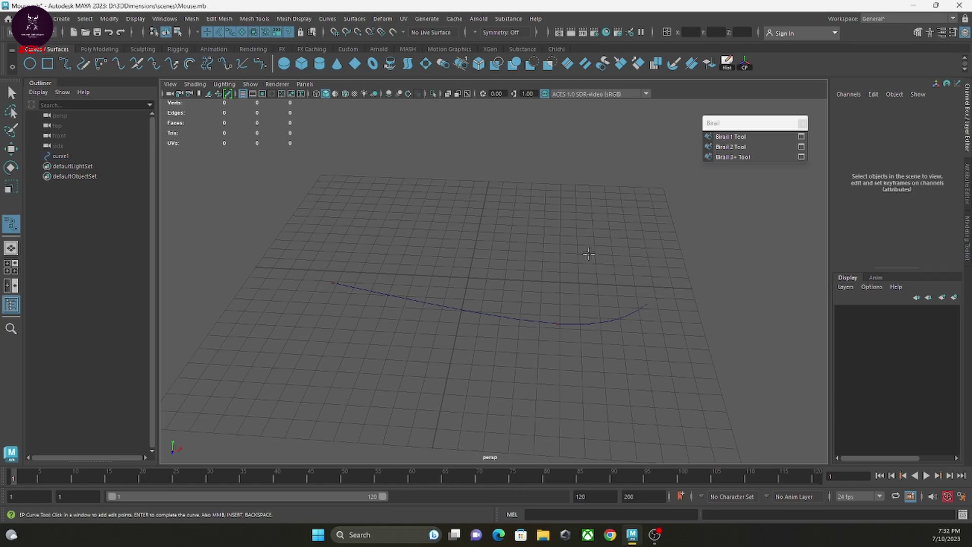
- Draw a wavy four-point EP curve along the far side of the grid, roughly parallel to the first curve
left_click(399, 191)
left_click(481, 225)
left_click(590, 201)
left_click(646, 211)
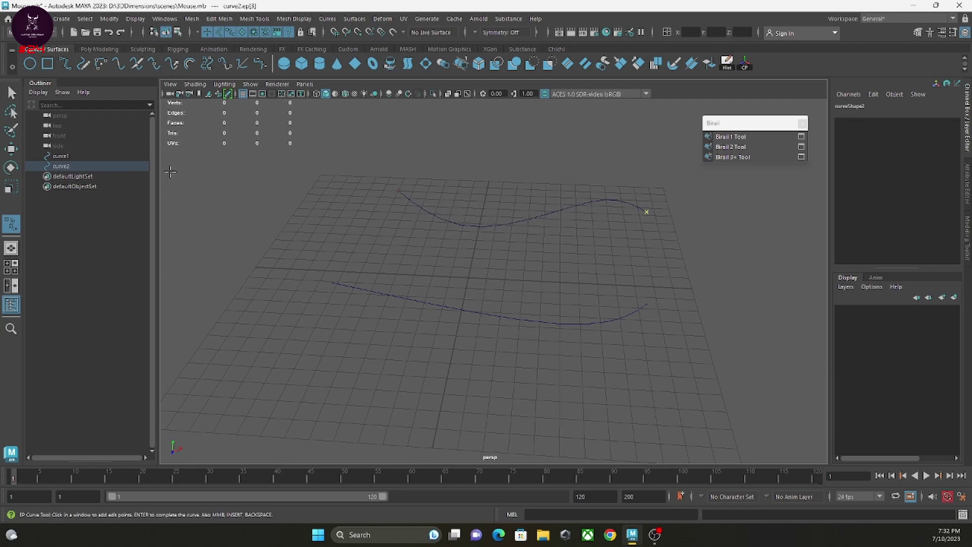
key("Return")
- Try to run the Birail 1 Tool with both EP curves selected, and undo the curve selection
key("q")
left_click(359, 291)
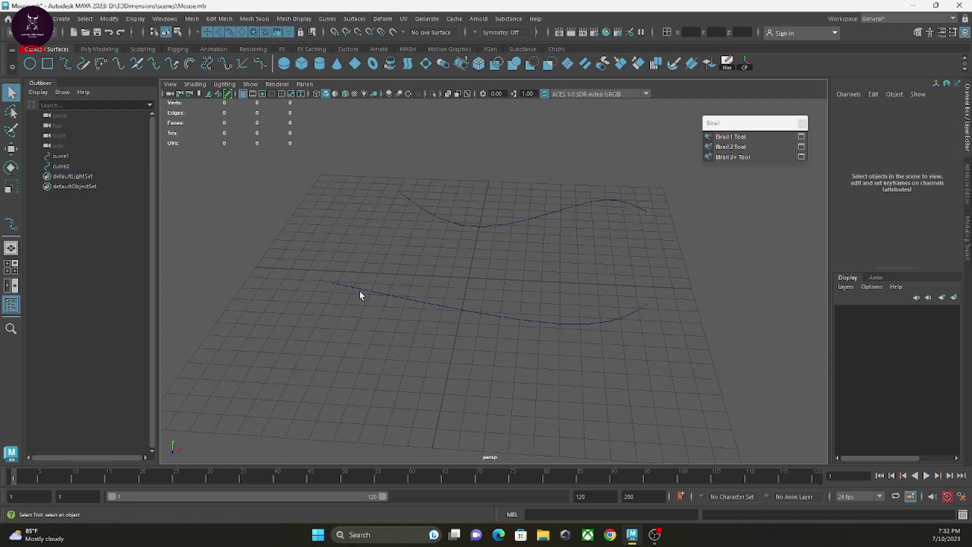
left_click_drag(359, 290, 537, 353, "alt")
left_click(506, 338)
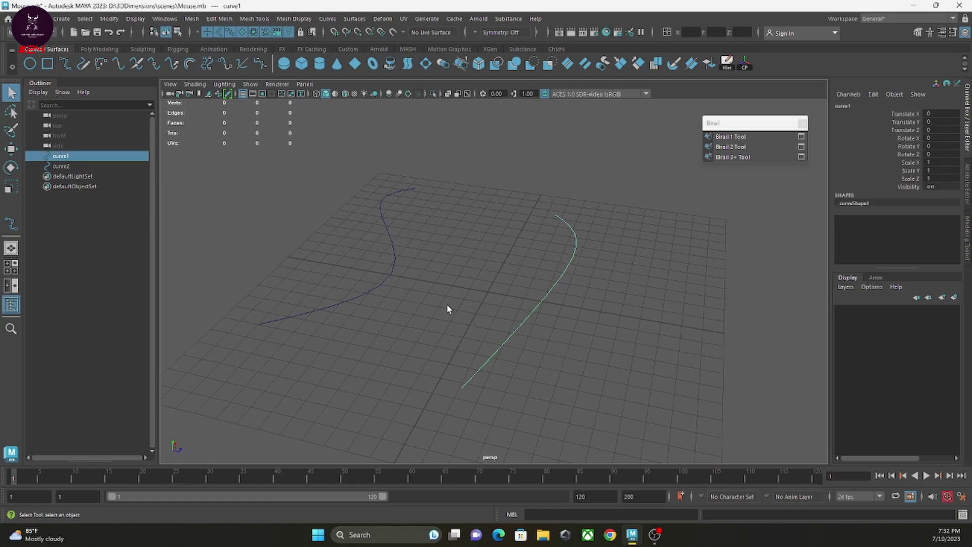
left_click(407, 304)
left_click(520, 330, "shift")
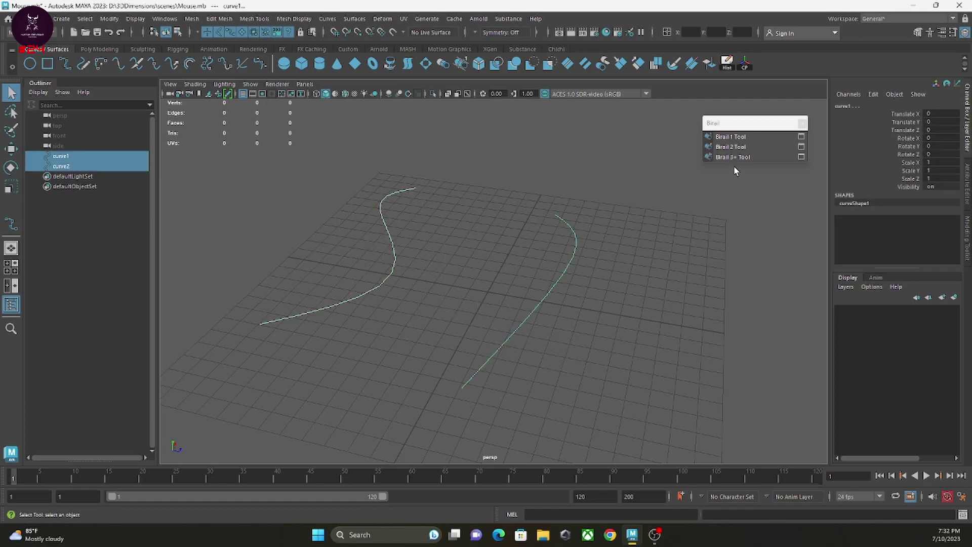
left_click(739, 142)
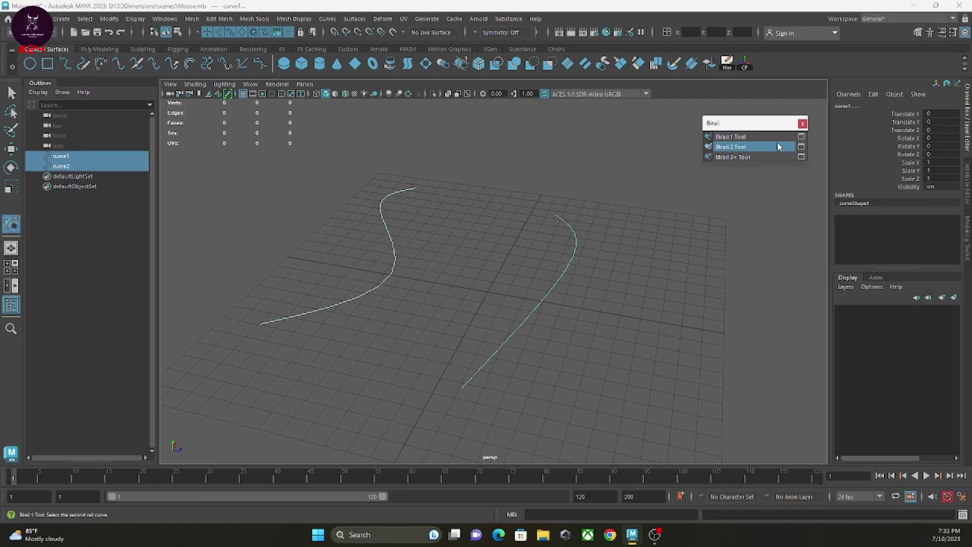
left_click(737, 138)
left_click(737, 138)
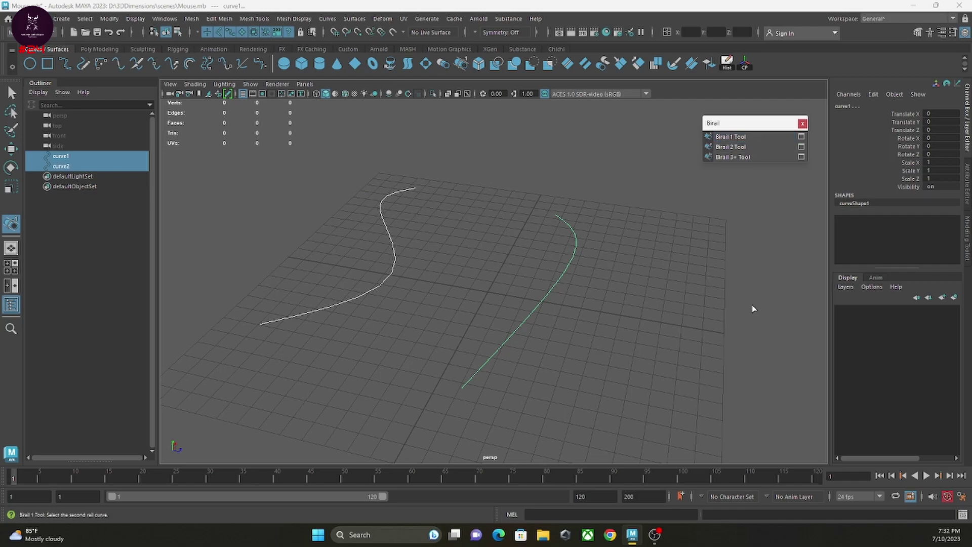
key("ctrl+z")
key("ctrl+z")
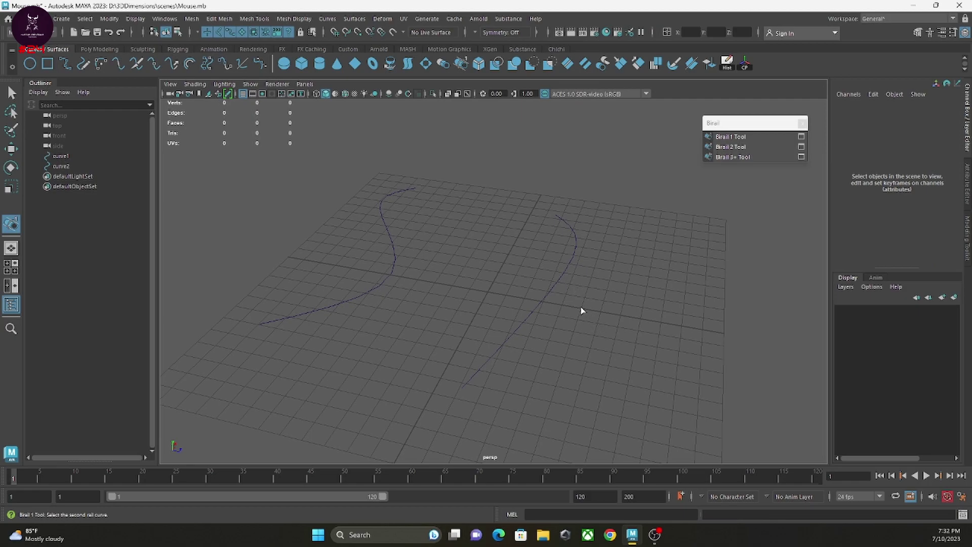
- Move the large inner control vertex of the far wavy curve down below the grid
left_click_drag(582, 309, 523, 336, "alt")
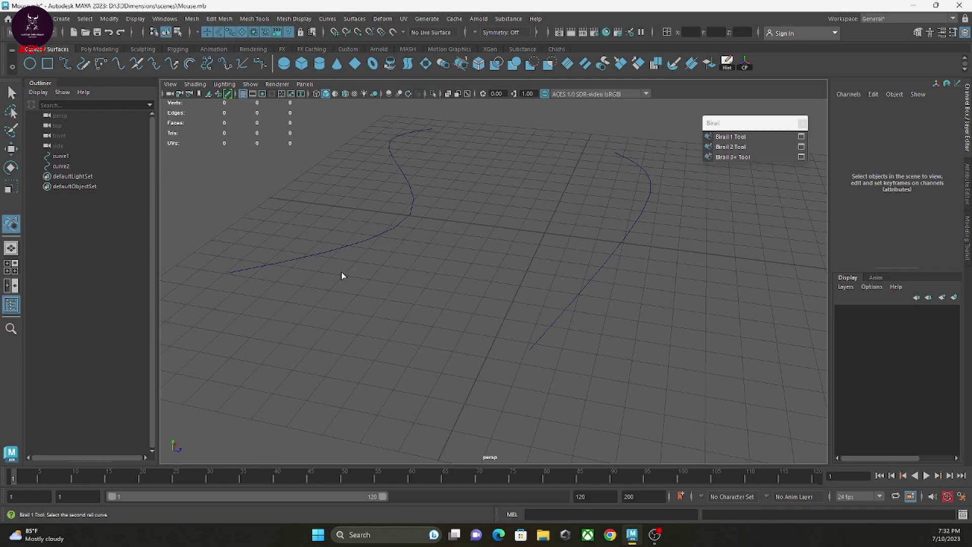
left_click(411, 229)
mouse_move(411, 199)
right_mouse_down()
mouse_move(367, 195)
mouse_move(417, 213)
right_mouse_up()
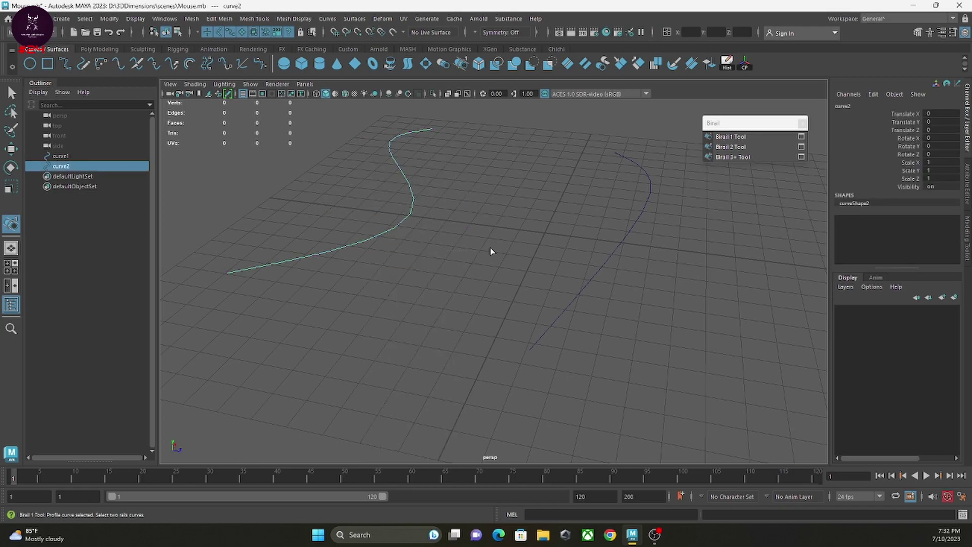
left_click_drag(333, 199, 378, 233, "alt")
right_click_drag(409, 239, 361, 239)
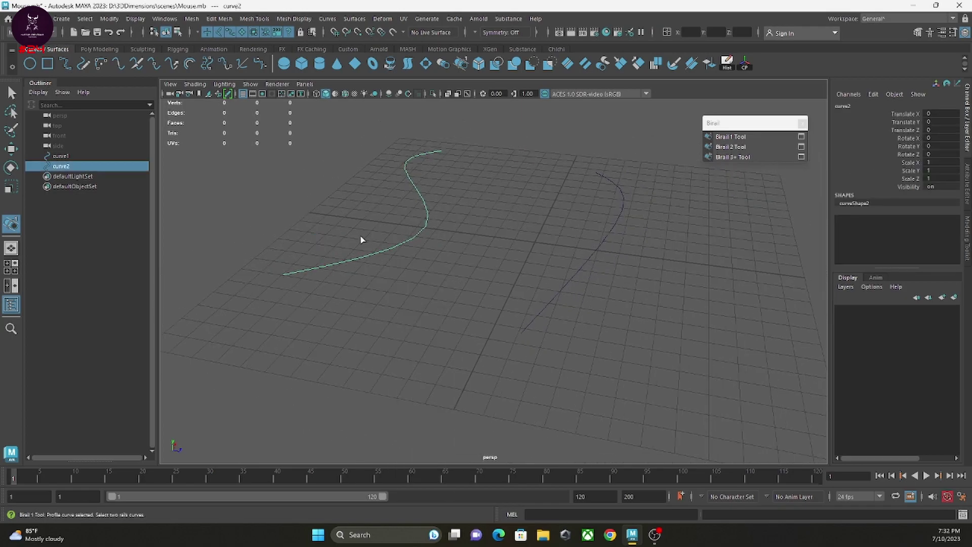
right_click_drag(422, 231, 435, 272)
key("q")
right_click_drag(417, 213, 419, 191)
left_click(444, 218)
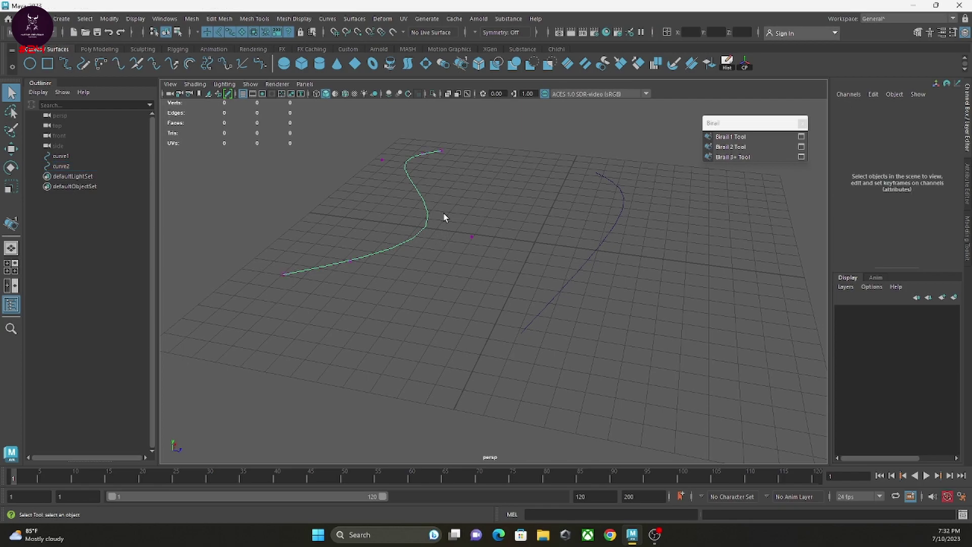
left_click_drag(463, 211, 522, 263)
key("w")
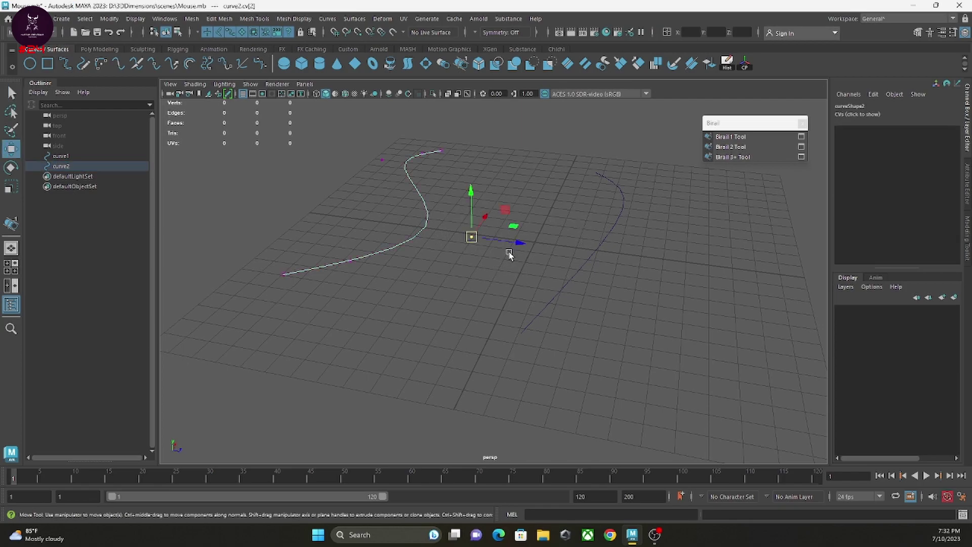
left_click_drag(471, 205, 523, 289)
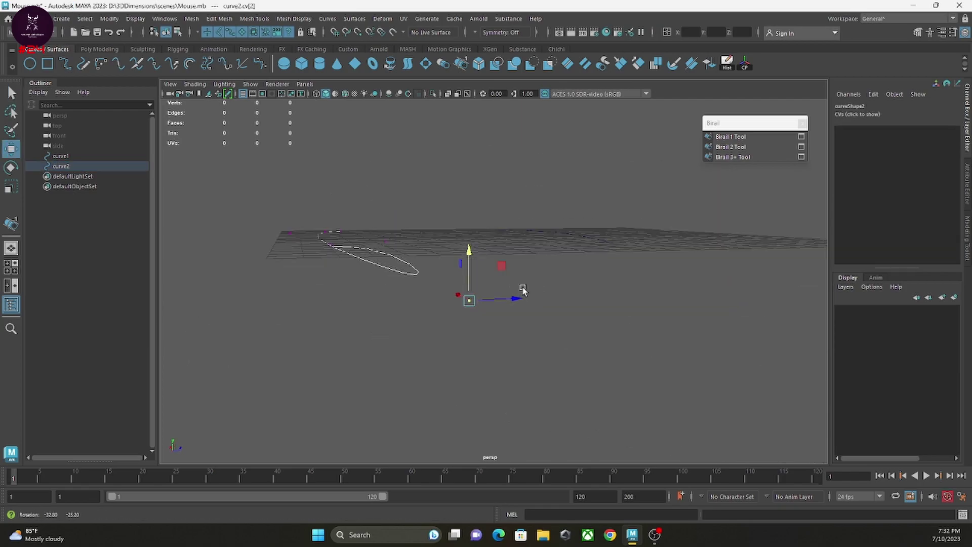
- Raise the two middle control vertices of the near curve above the grid and return to object mode
left_click_drag(464, 299, 597, 245, "alt")
left_click(595, 245)
right_click_drag(587, 242, 615, 264)
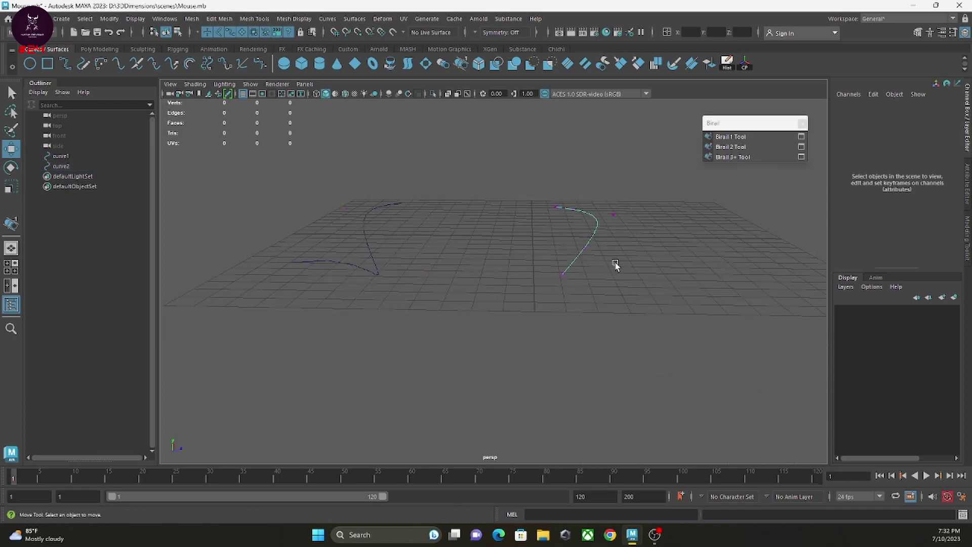
left_click_drag(616, 265, 614, 161, "alt")
left_click(596, 211)
left_click_drag(557, 306, 525, 310, "alt")
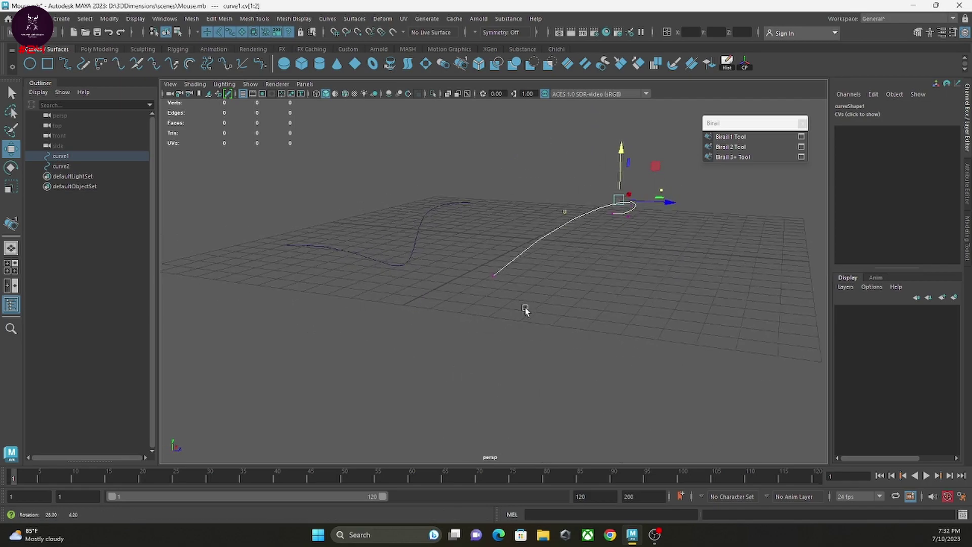
left_click(525, 310)
right_click_drag(567, 227, 622, 215)
left_click(591, 253)
left_click_drag(590, 253, 550, 303, "alt")
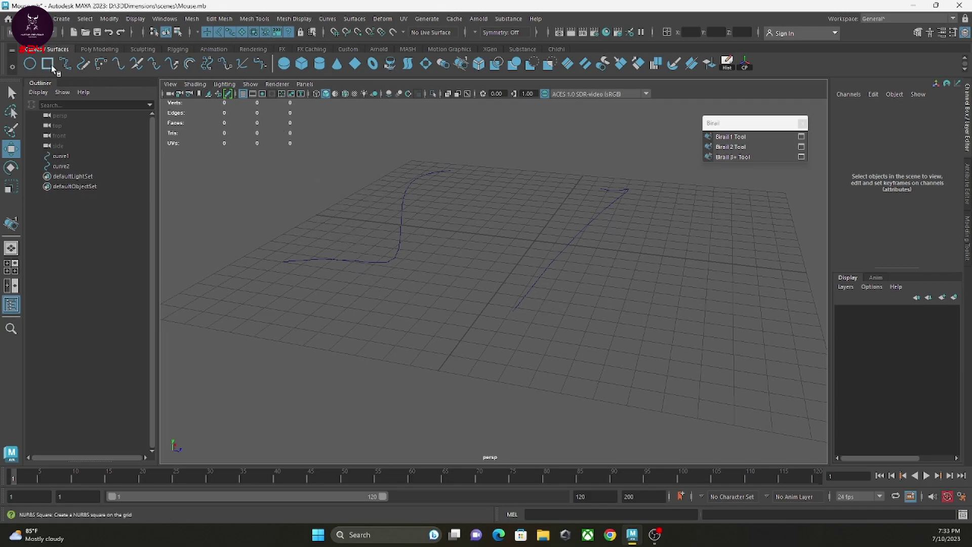
- Draw a four-point EP curve joining the front ends of the two curves, snapping its end points to them
left_click(65, 63)
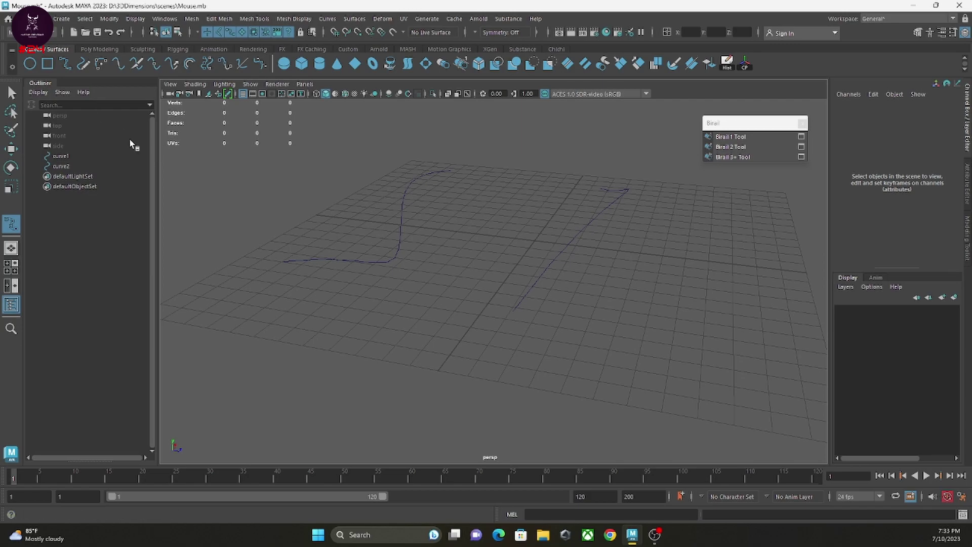
mouse_move(261, 227)
left_mouse_down("alt")
mouse_move(264, 242)
mouse_move(254, 242)
left_mouse_up("alt")
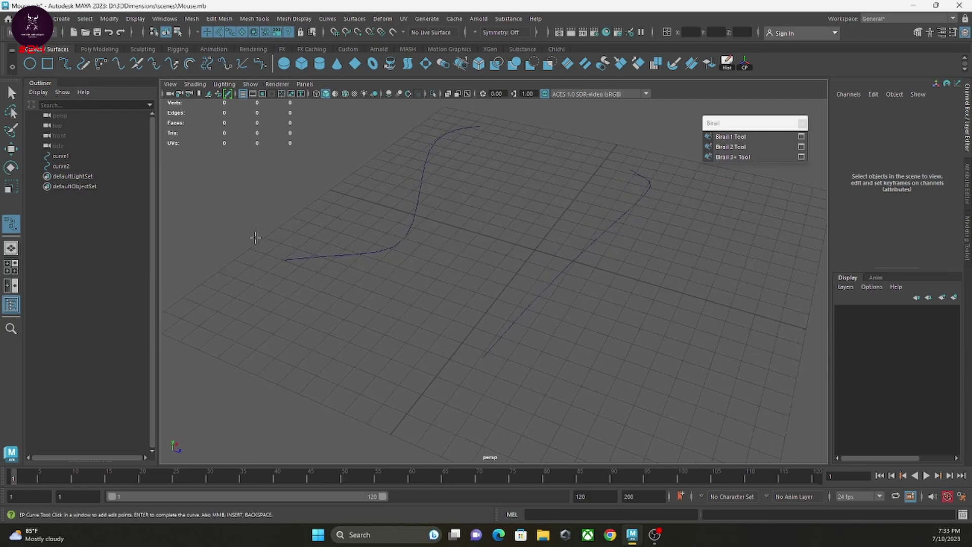
key("c")
left_click(321, 256)
left_click_drag(312, 316, 275, 325)
left_click(398, 303)
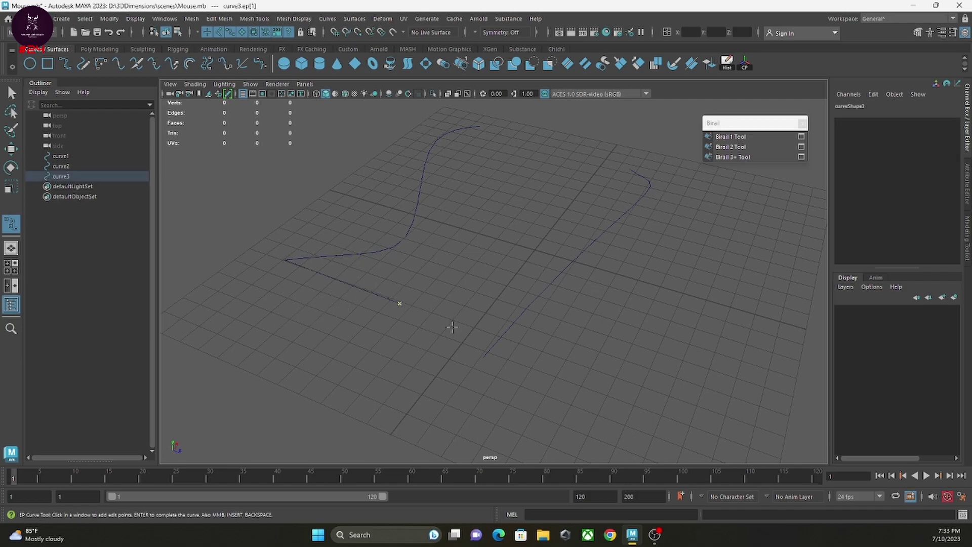
left_click(458, 347)
left_click_drag(471, 366, 534, 339, "alt")
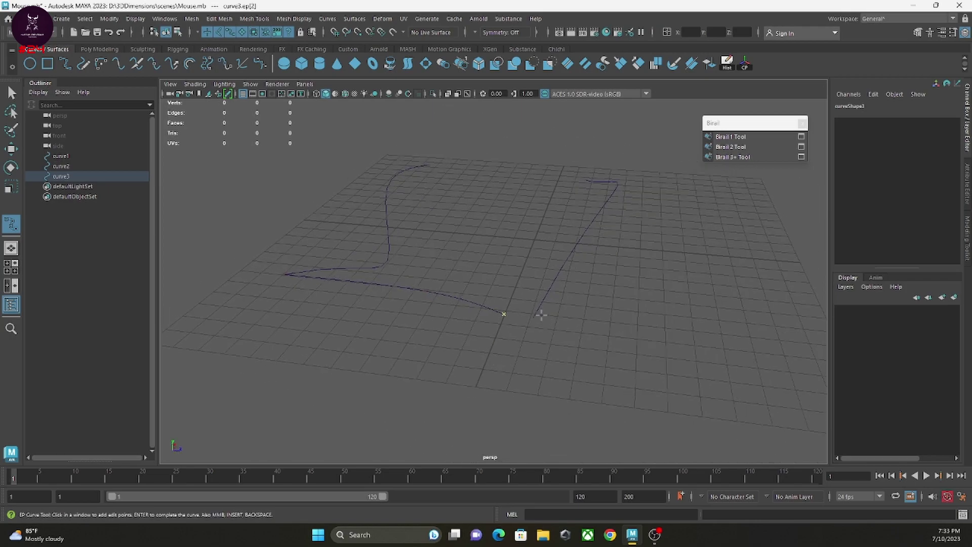
key("c")
left_click_drag(545, 298, 554, 348)
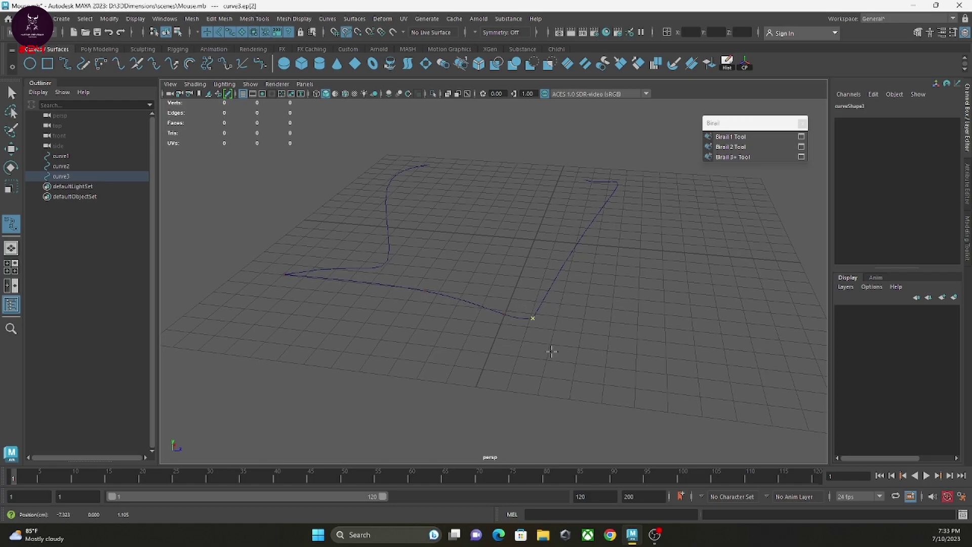
key("q")
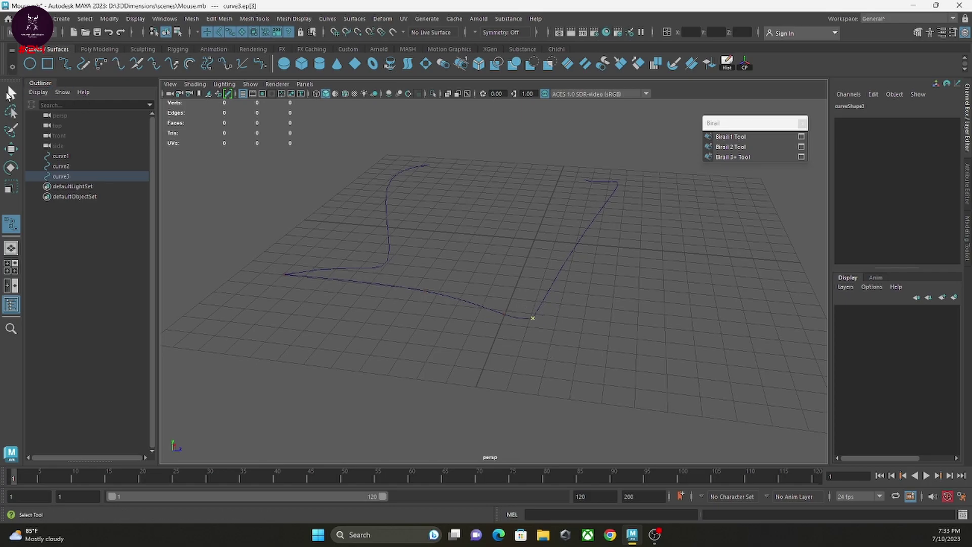
left_click(341, 247)
- Raise the middle control vertex of the connecting curve so it arches above the grid, and return to object mode
left_click_drag(555, 317, 562, 326, "alt")
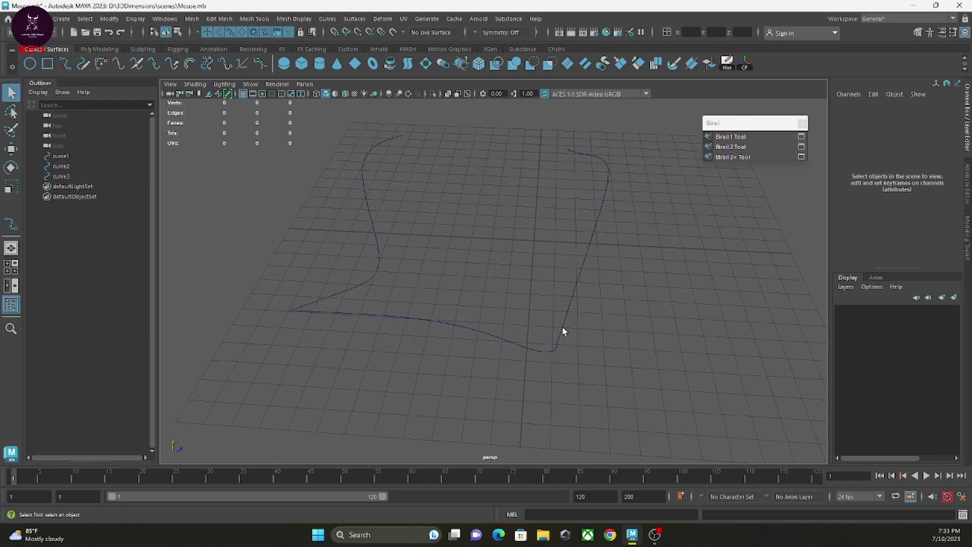
left_click_drag(540, 268, 506, 287, "alt")
left_click(506, 288)
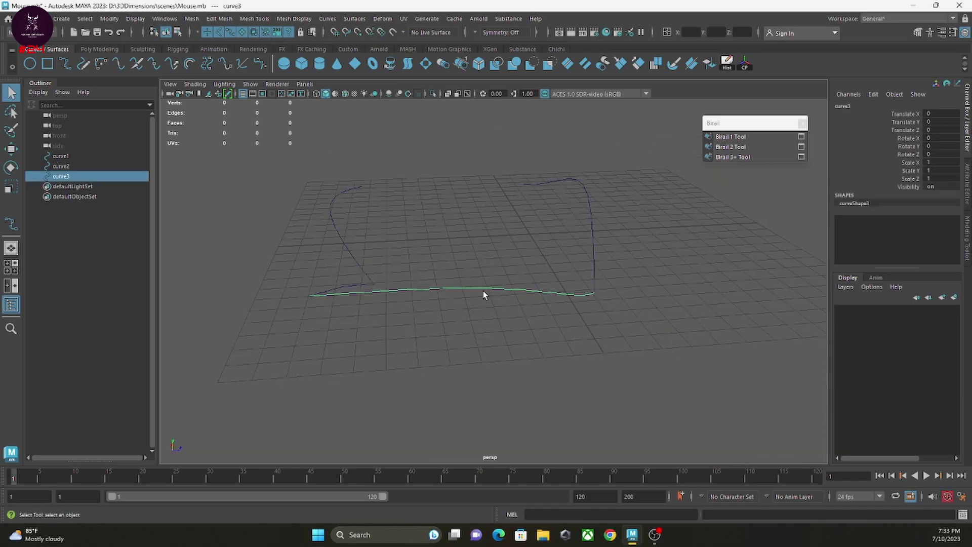
right_click_drag(484, 264, 438, 266)
left_click_drag(458, 263, 501, 303)
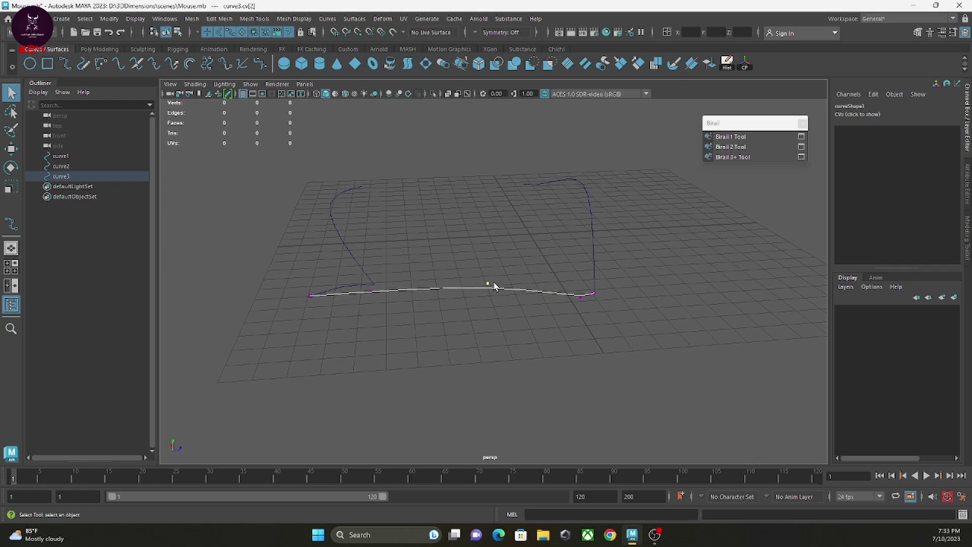
key("w")
left_click_drag(487, 259, 487, 195)
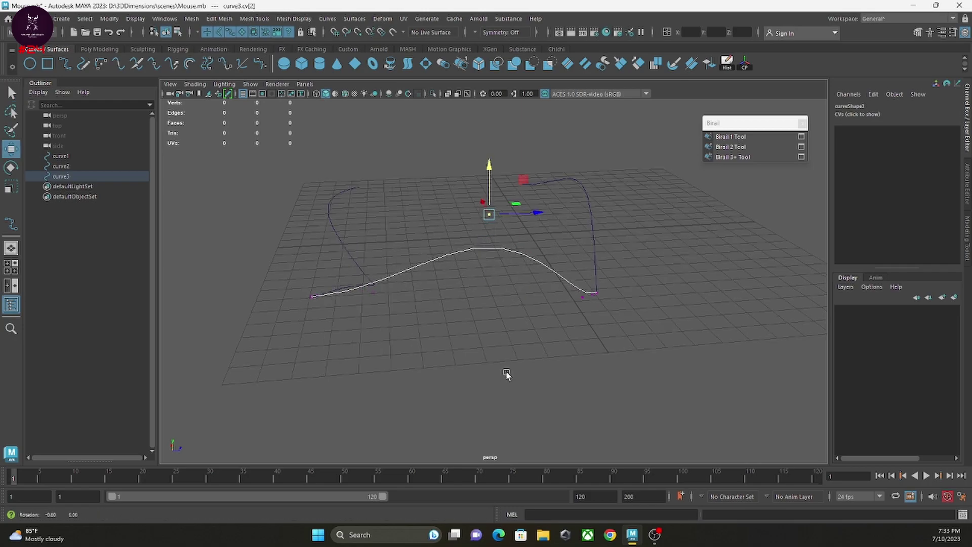
mouse_move(506, 370)
left_mouse_down("alt")
mouse_move(546, 360)
mouse_move(494, 368)
left_mouse_up("alt")
left_click(516, 321)
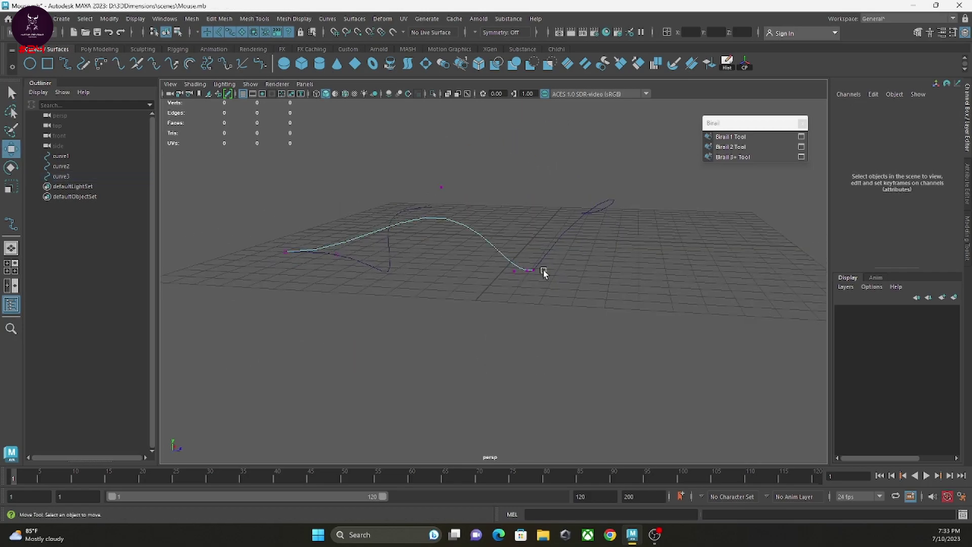
left_click_drag(543, 269, 657, 250, "alt")
right_click_drag(701, 229, 700, 226)
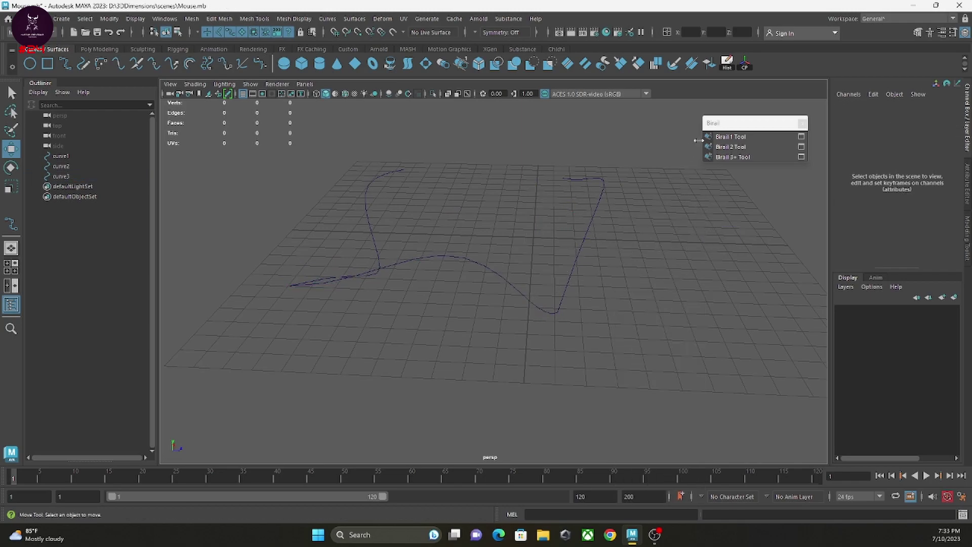
left_click(748, 137)
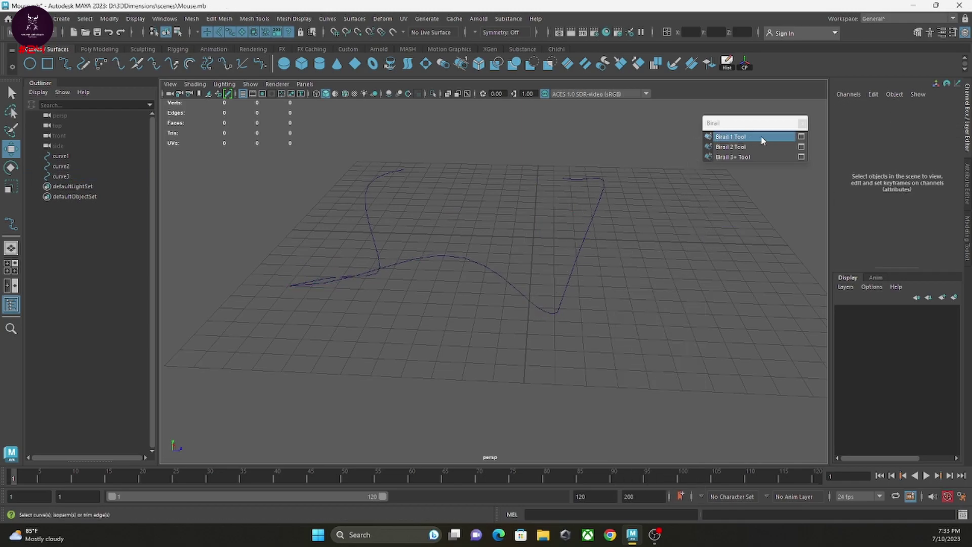
left_click(763, 141)
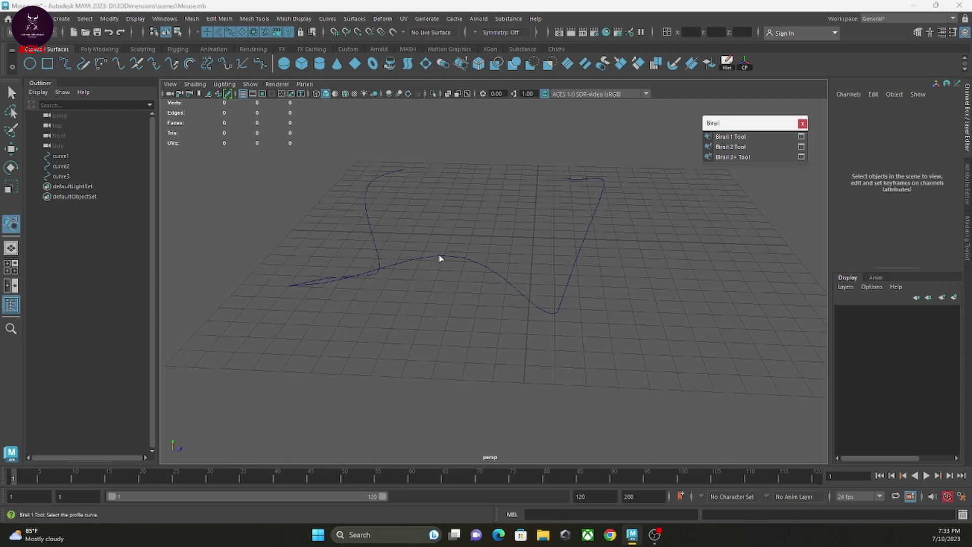
left_click(591, 214)
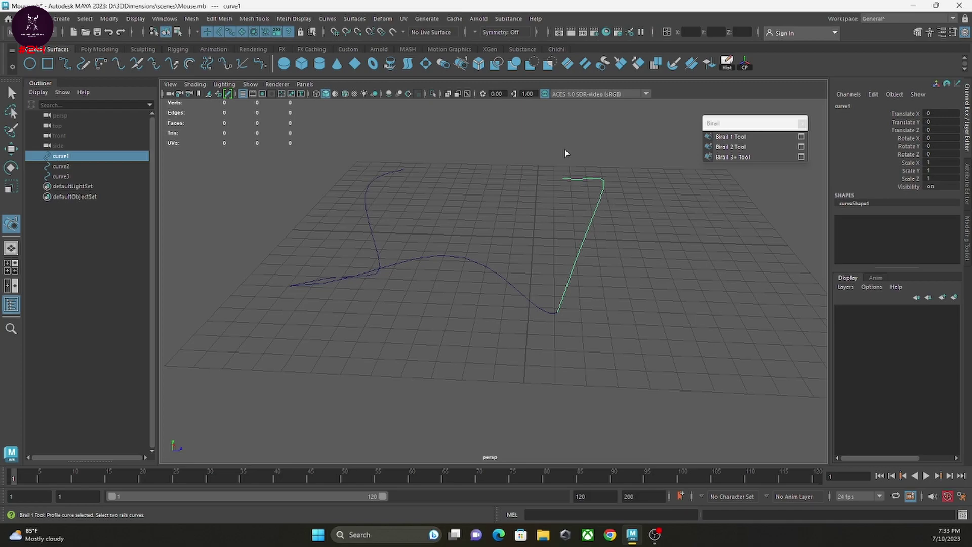
key("ctrl+z")
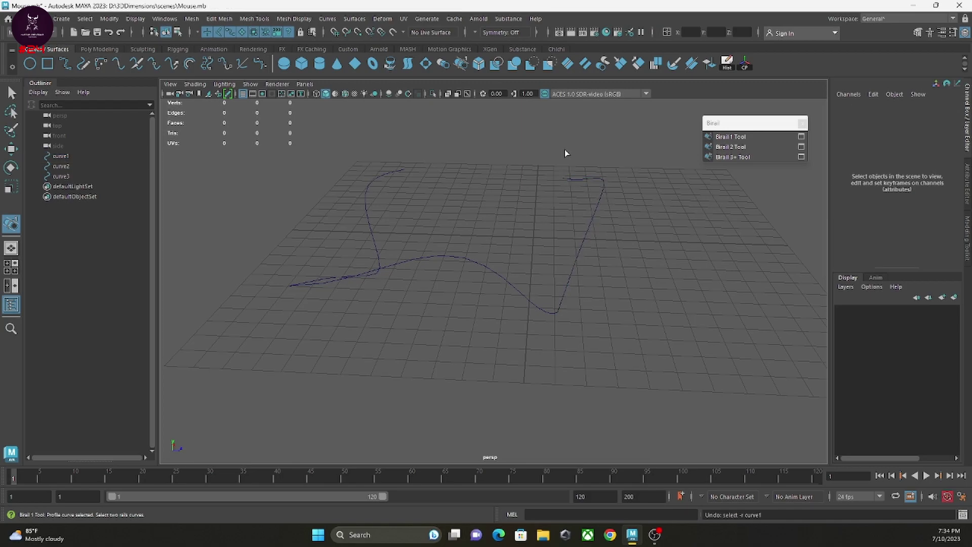
- Create a Birail 1 surface using the arched connecting curve as profile and the two side curves as rails
left_click(742, 136)
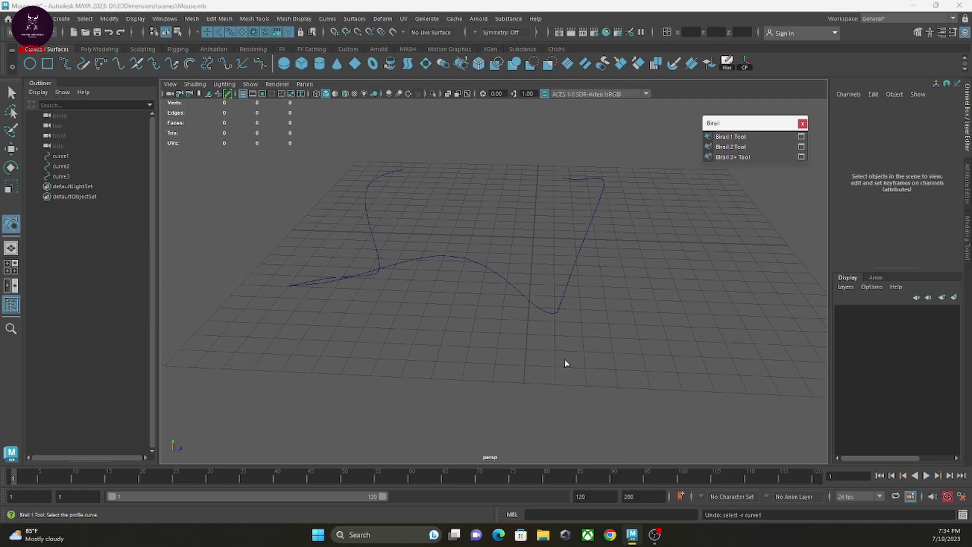
left_click(471, 258)
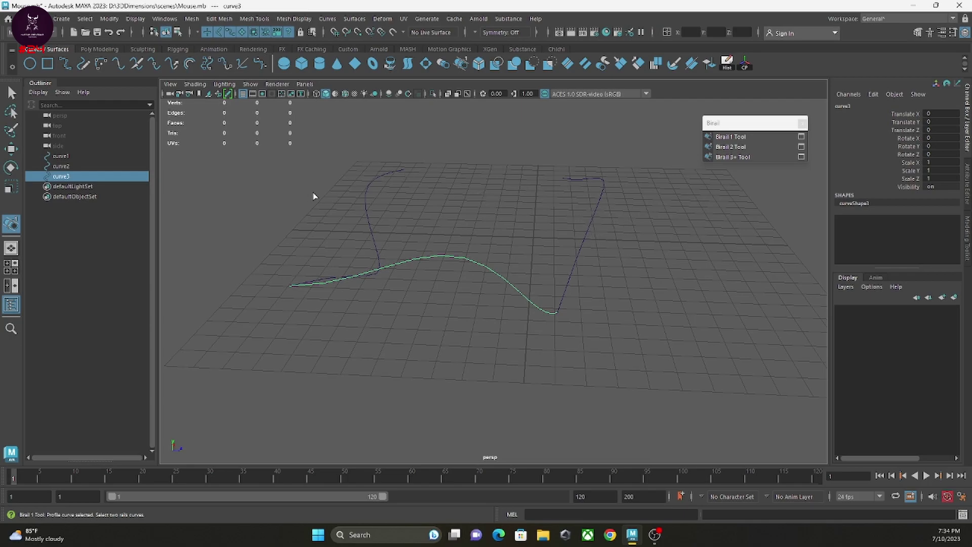
left_click(596, 199)
left_click(329, 279)
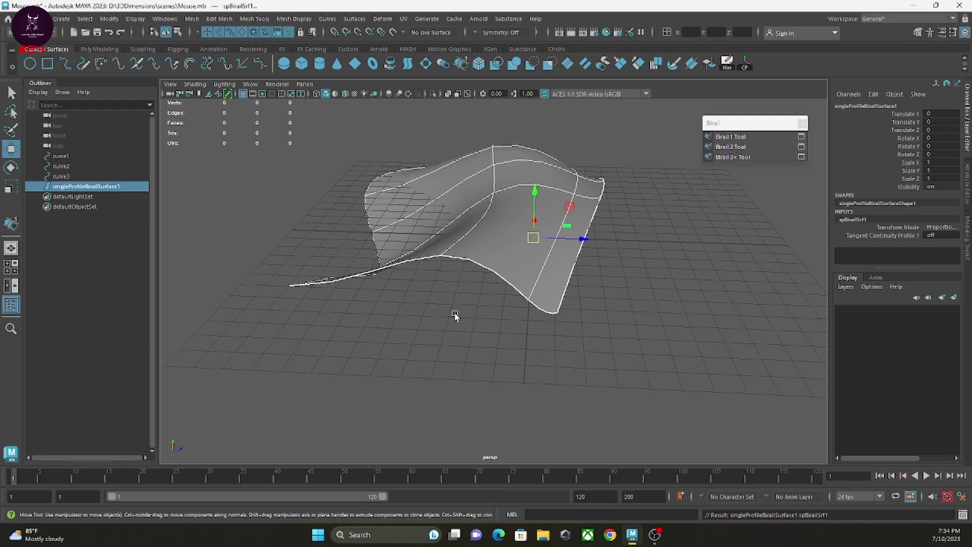
mouse_move(436, 329)
left_mouse_down("alt")
mouse_move(466, 310)
mouse_move(538, 302)
mouse_move(566, 325)
mouse_move(462, 341)
mouse_move(445, 330)
left_mouse_up("alt")
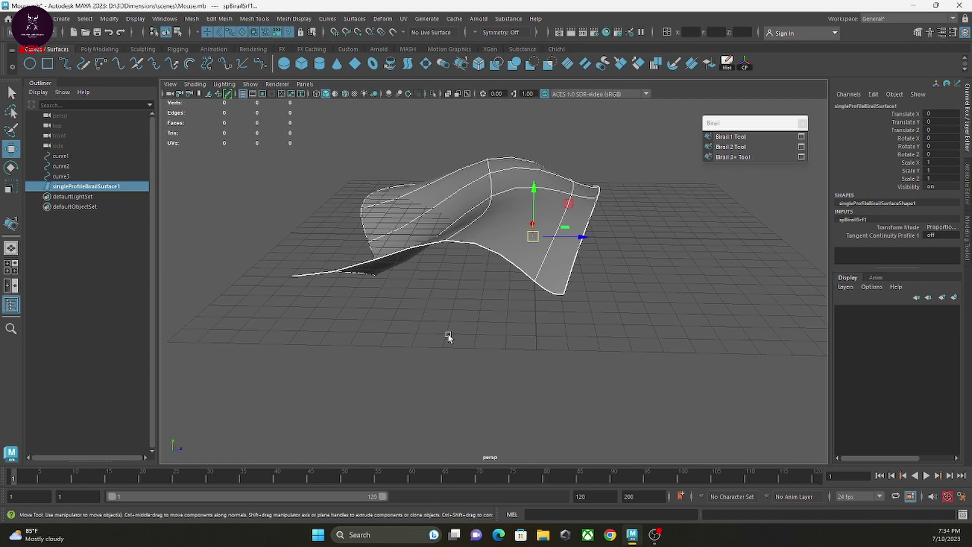
left_click_drag(469, 362, 486, 354, "alt")
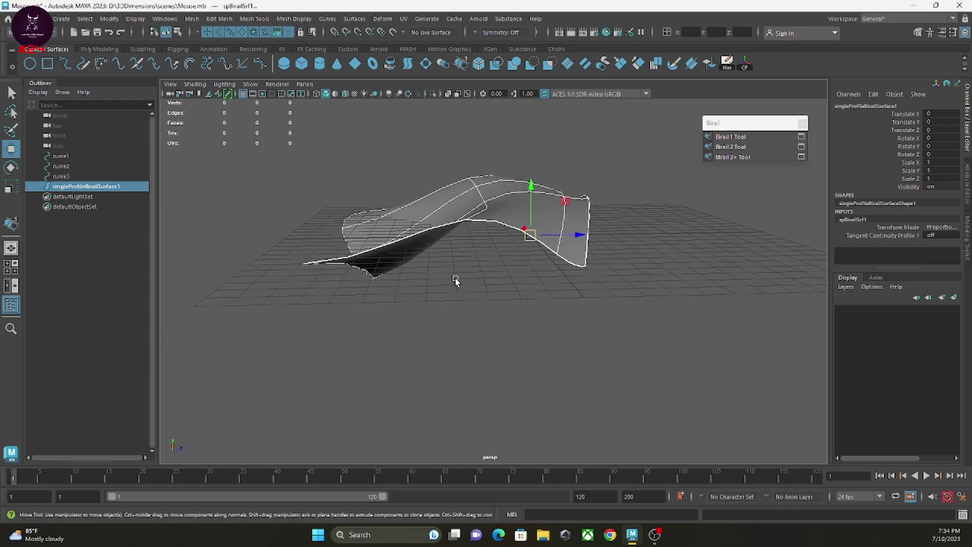
left_click(482, 292)
left_click_drag(482, 292, 512, 288, "alt")
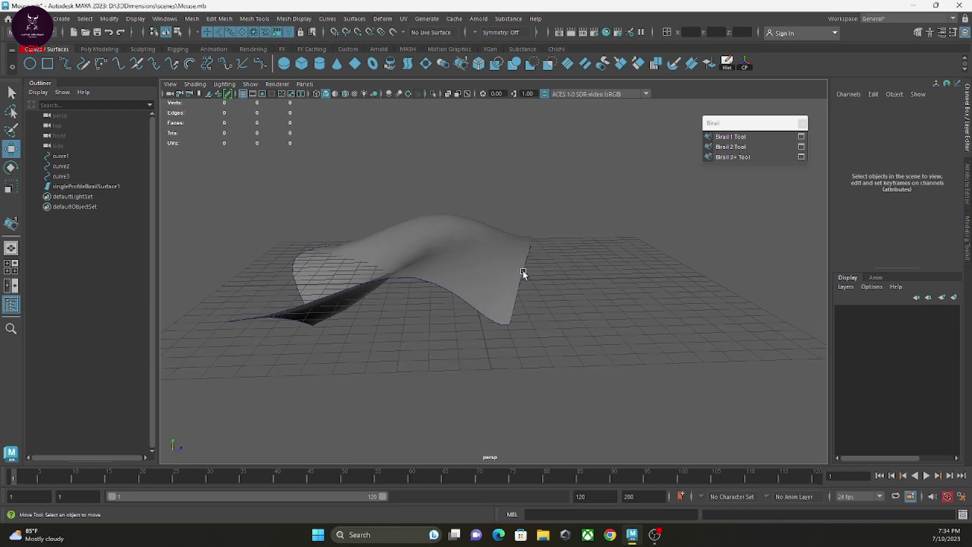
- Undo the Birail 1 surface, leaving only the three curves, and clear the selection
left_click(98, 155)
left_click(81, 173, "shift")
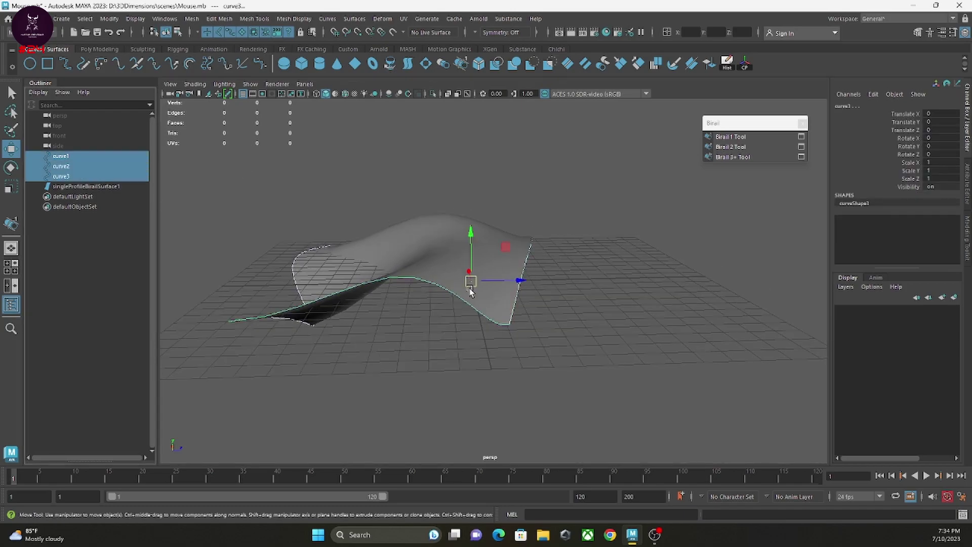
key("ctrl+z")
key("ctrl+z")
key("ctrl+z")
key("ctrl+z")
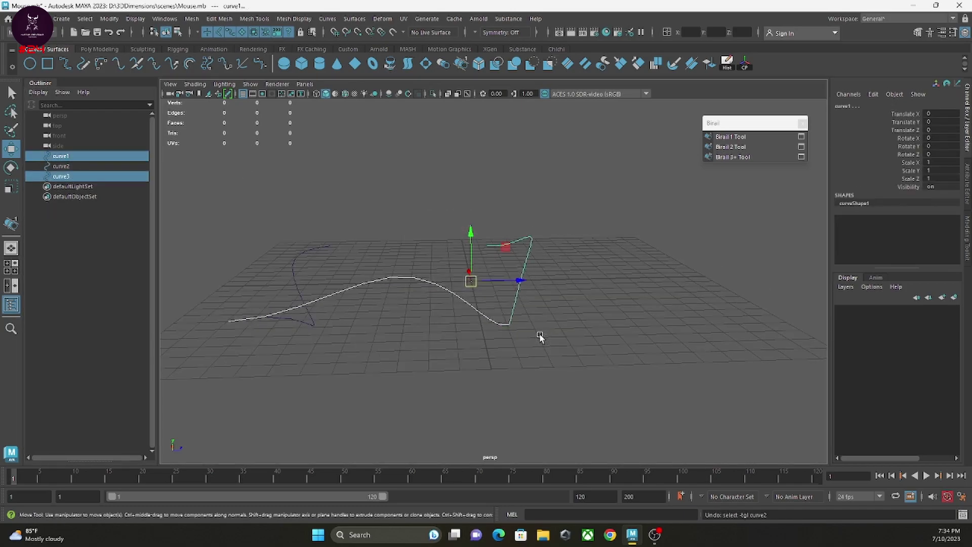
left_click(577, 317)
- Duplicate all three curves and place the copies beside the originals along the Z axis
left_click_drag(577, 317, 411, 360, "alt")
right_click_drag(411, 360, 341, 351, "alt")
left_click_drag(486, 234, 313, 357)
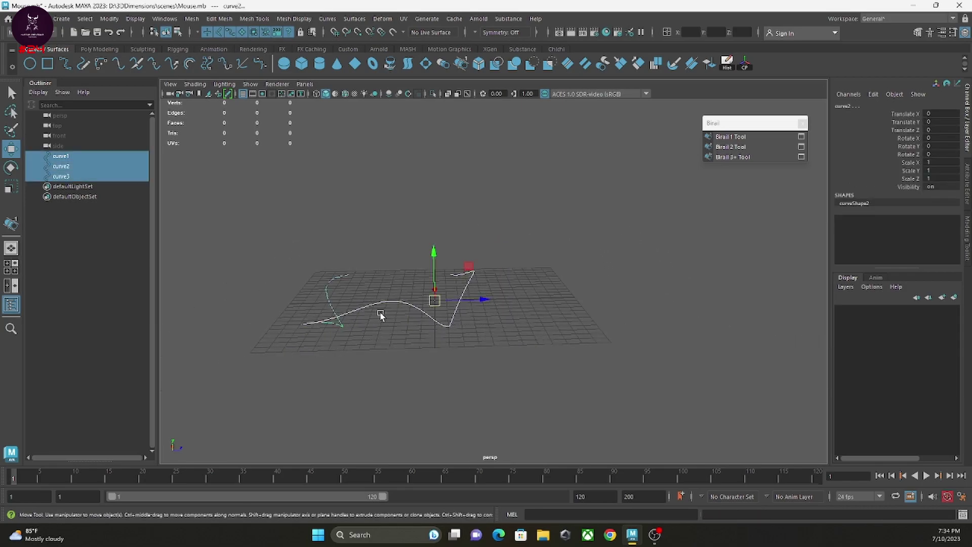
left_click_drag(464, 300, 696, 298, "shift")
left_click(642, 369)
mouse_move(456, 362)
left_mouse_down("alt")
mouse_move(440, 373)
mouse_move(458, 371)
left_mouse_up("alt")
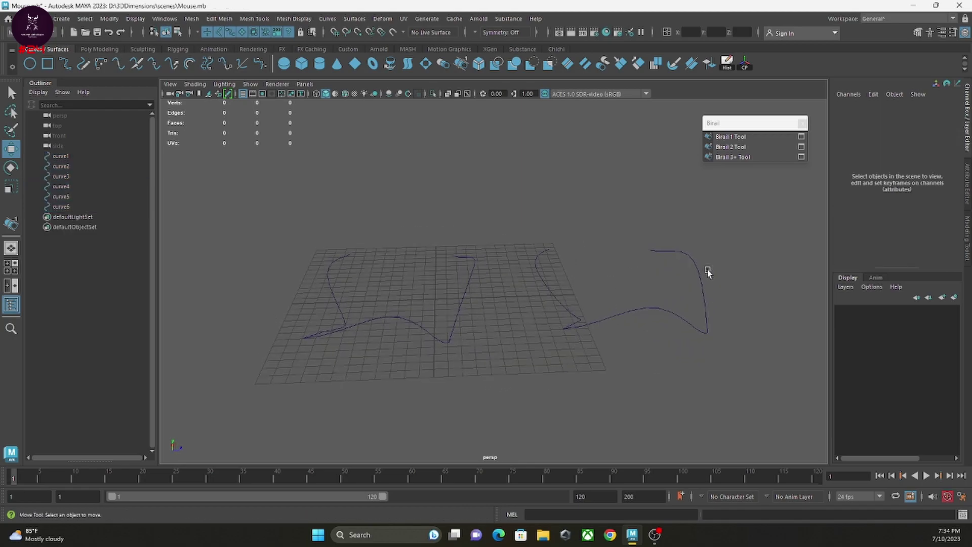
- Delete the copied arched connecting curve and loft a surface between the two remaining copied side curves
left_click(619, 309)
key("Delete")
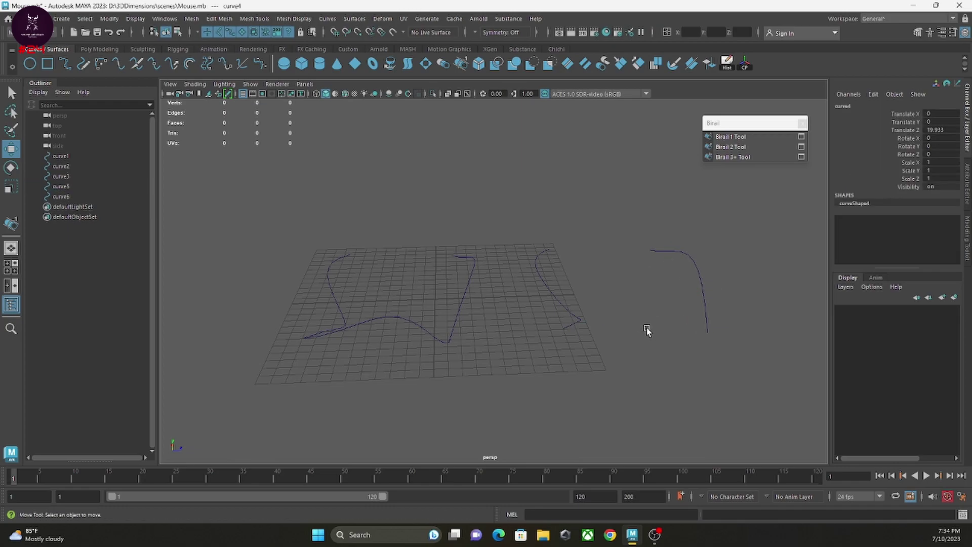
left_click(529, 299)
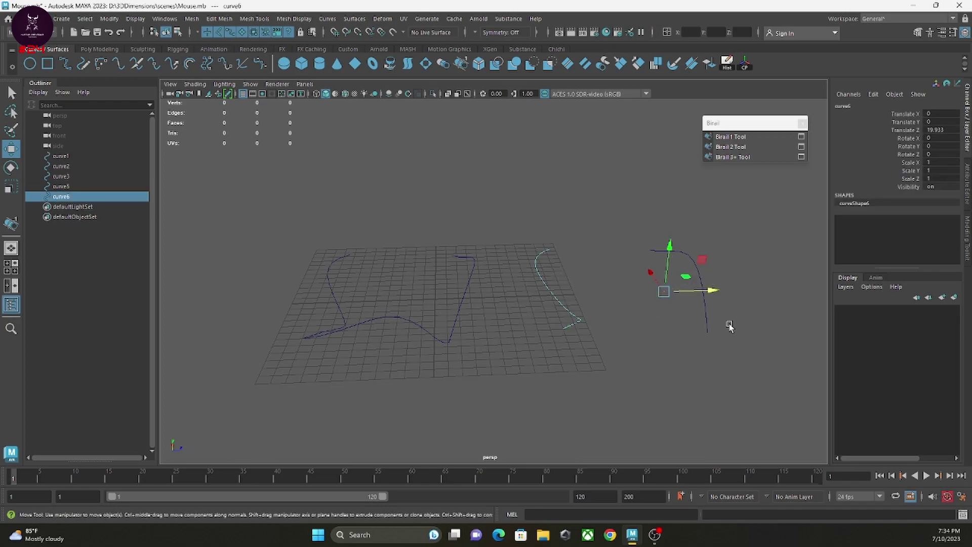
left_click(705, 319, "shift")
left_click(427, 64)
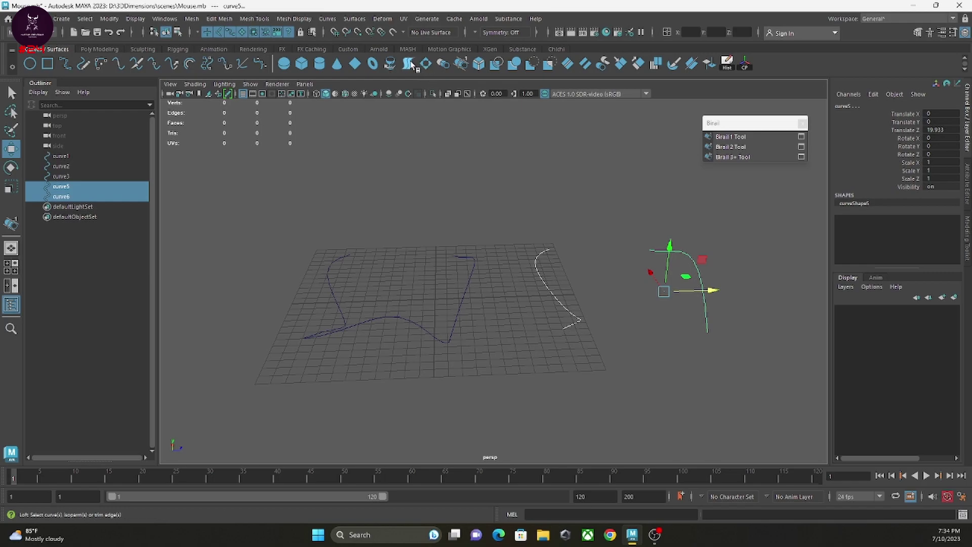
- Reverse the surface direction of the lofted surface and clear the selection
left_click_drag(656, 348, 651, 265, "alt")
left_click(662, 300)
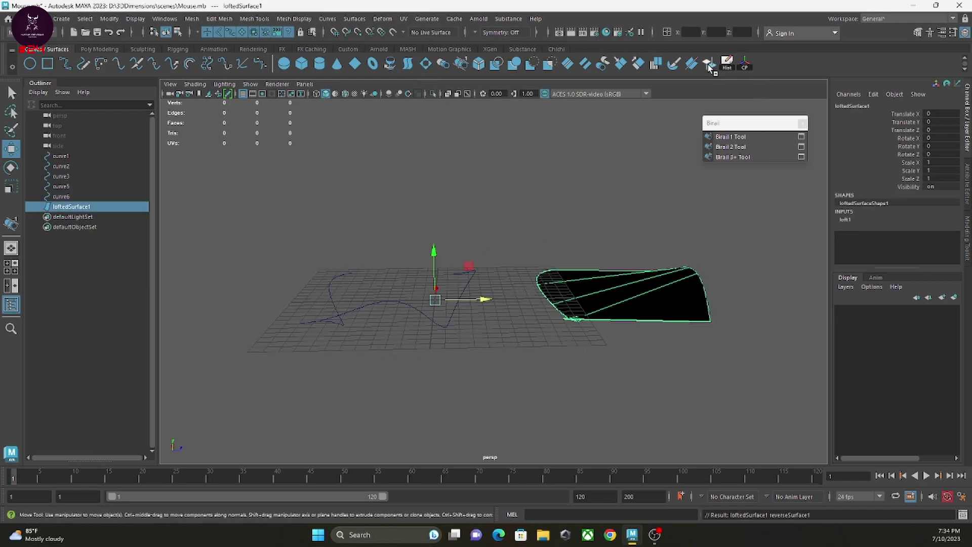
left_click(698, 299)
left_click_drag(605, 388, 528, 343, "alt")
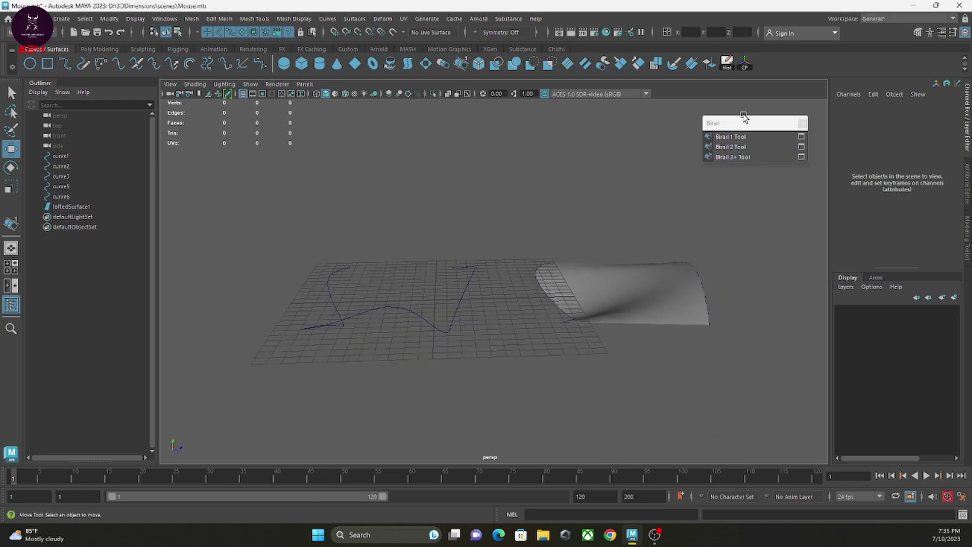
- Create a Birail 1 surface from the original curves, using the arched curve as profile and the two side curves as rails
left_click(730, 137)
left_click(400, 307)
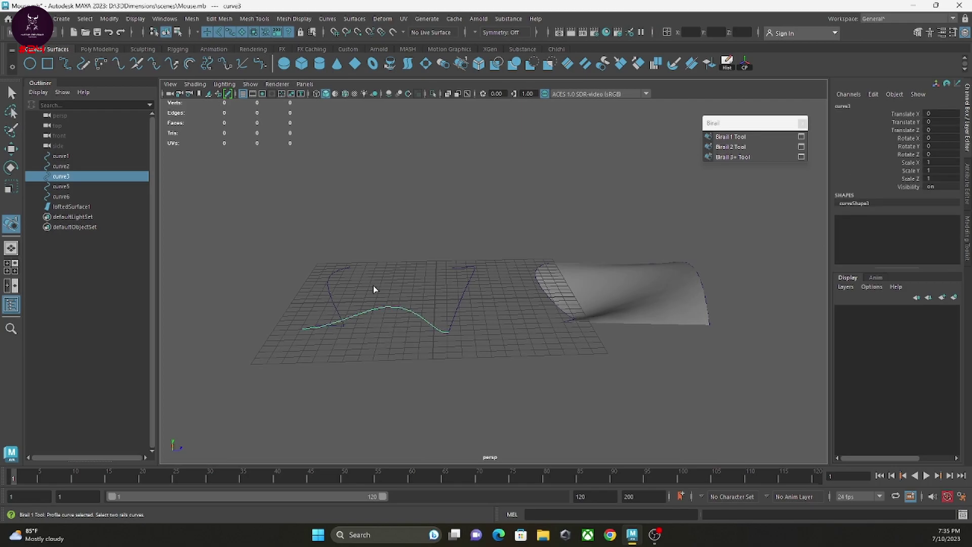
left_click_drag(373, 285, 351, 275, "alt")
left_click(326, 280)
left_click_drag(473, 274, 504, 291)
left_click_drag(481, 364, 540, 271, "alt")
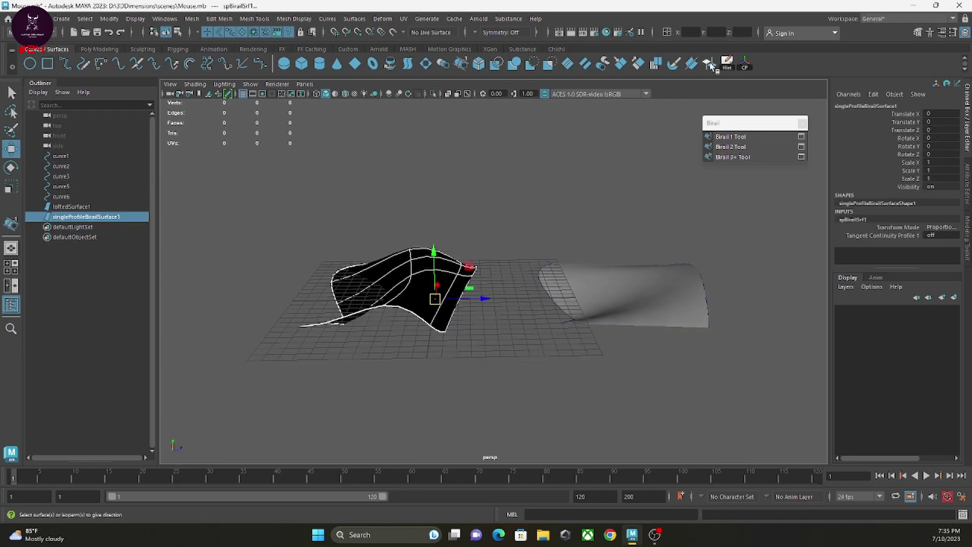
- Reverse the surface direction of the Birail 1 surface and compare its shape with the lofted surface
left_click(691, 63)
left_click_drag(458, 354, 460, 319, "alt")
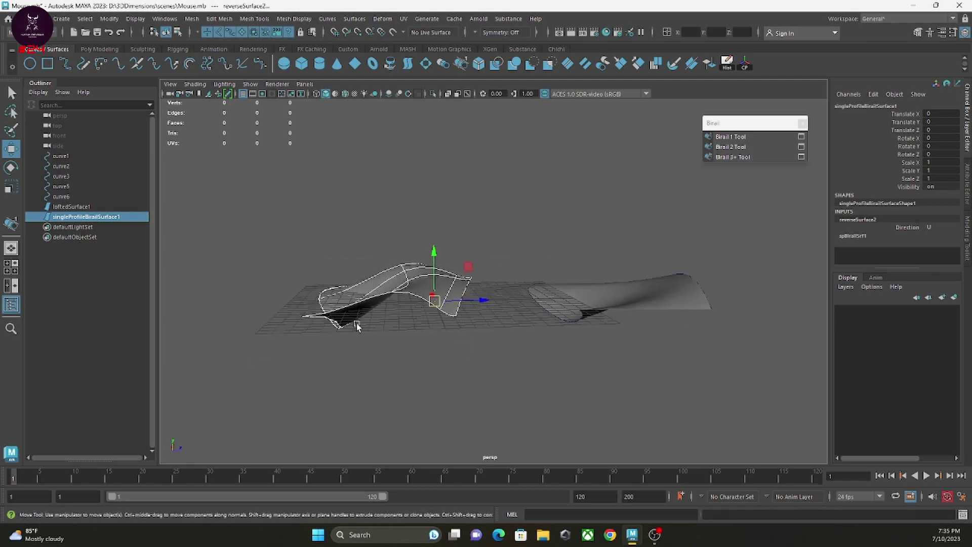
left_click_drag(356, 326, 528, 287, "alt")
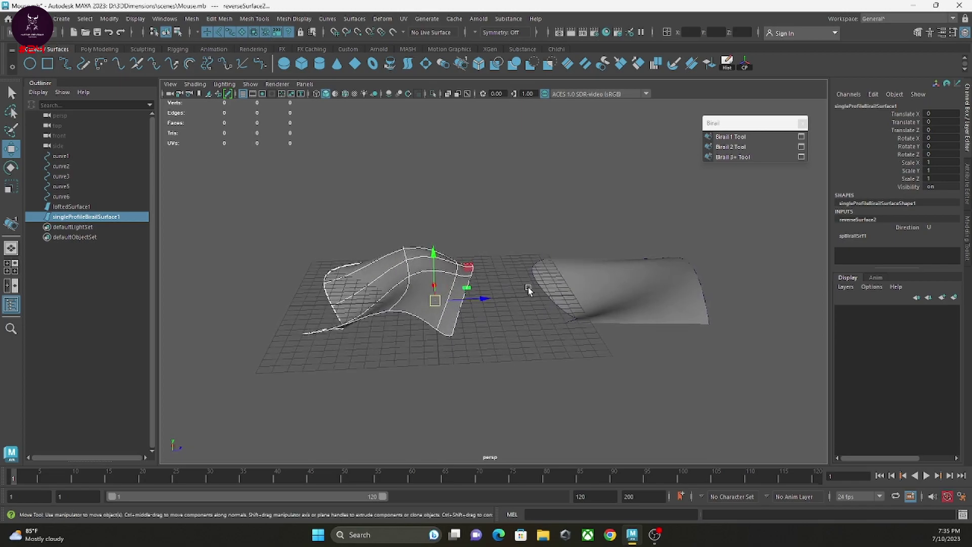
- Delete the Birail 1 surface, keeping its three source curves
key("q")
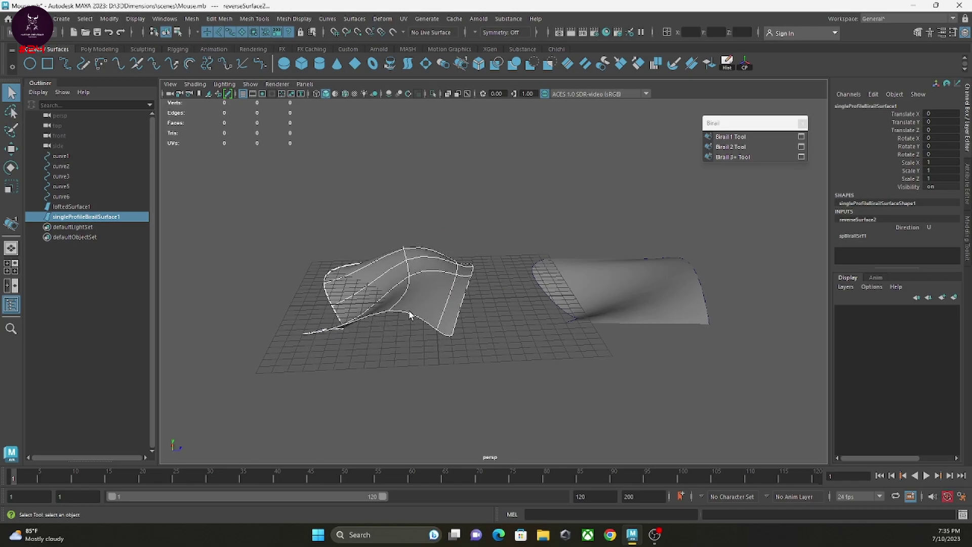
left_click(425, 268)
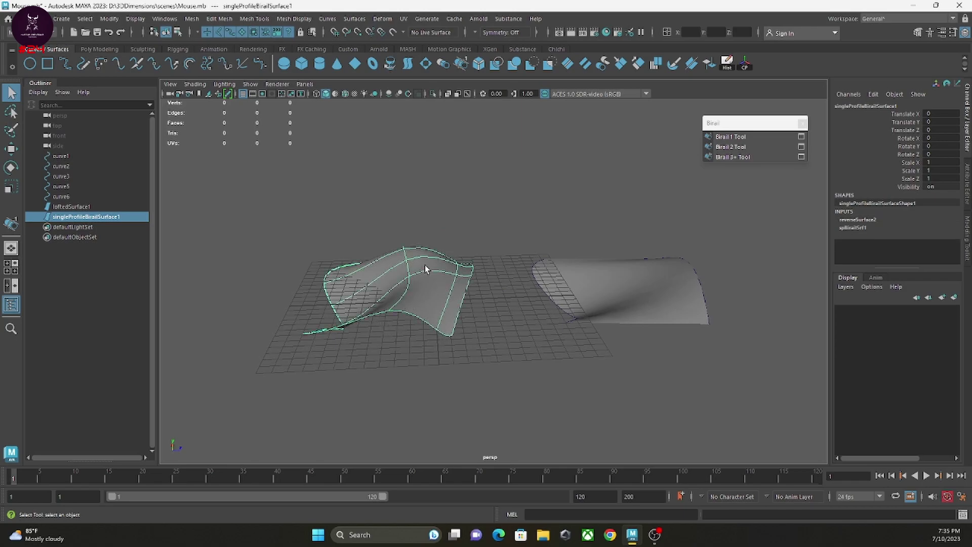
left_click(465, 374)
left_click(403, 284)
key("Delete")
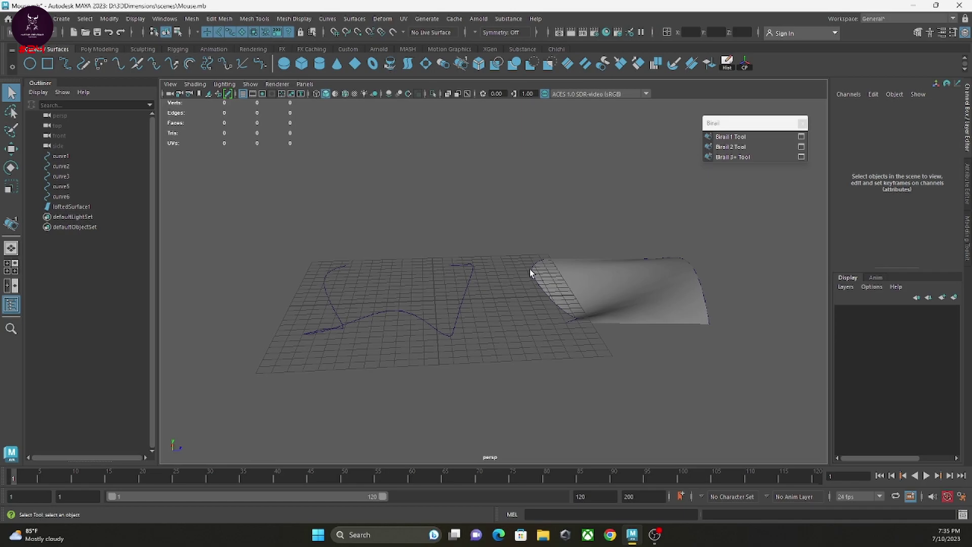
- Draw an EP curve joining the open far ends of the two original side curves, with both points snapped to the curves
left_click_drag(598, 249, 456, 341, "alt")
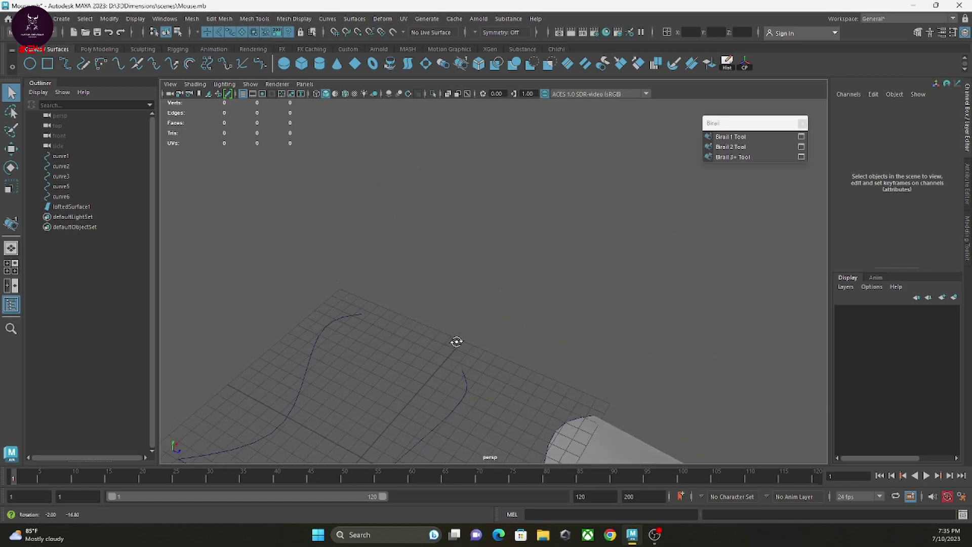
key("y")
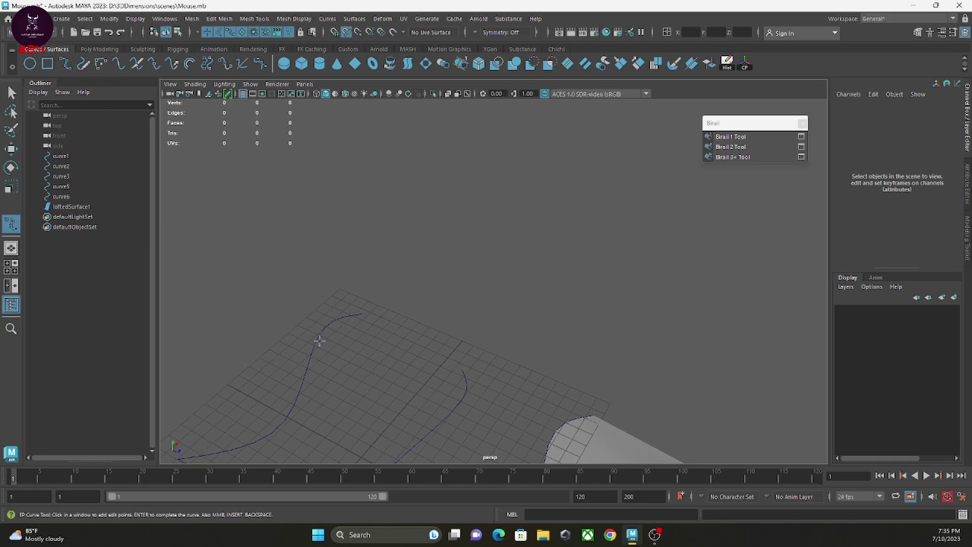
left_click_drag(319, 337, 409, 342)
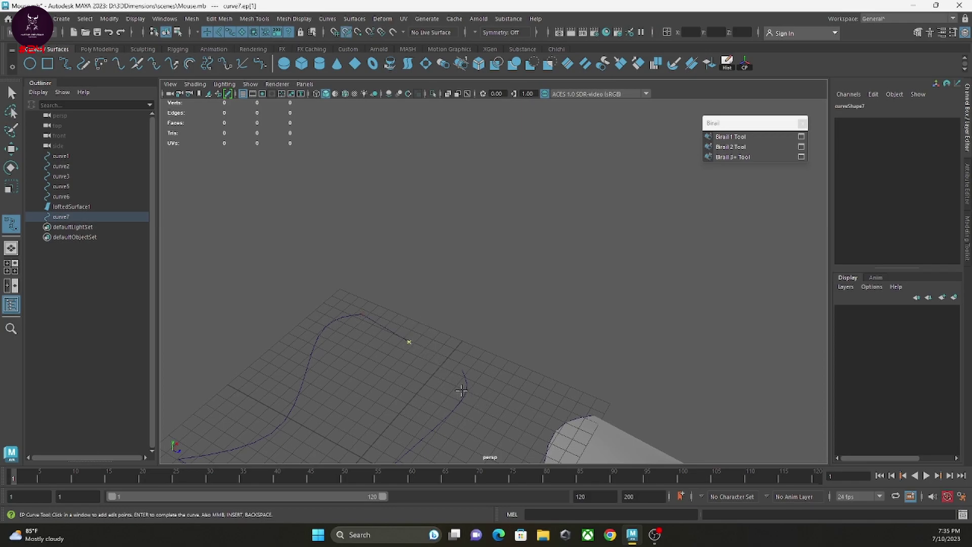
mouse_move(462, 397)
left_mouse_down()
mouse_move(479, 356)
mouse_move(466, 381)
left_mouse_up()
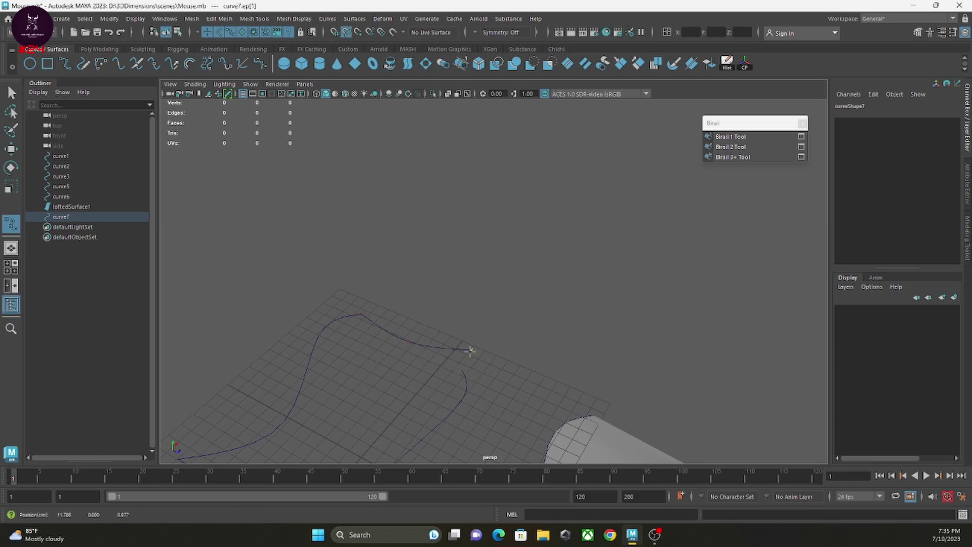
key("BackSpace")
key("ctrl+z")
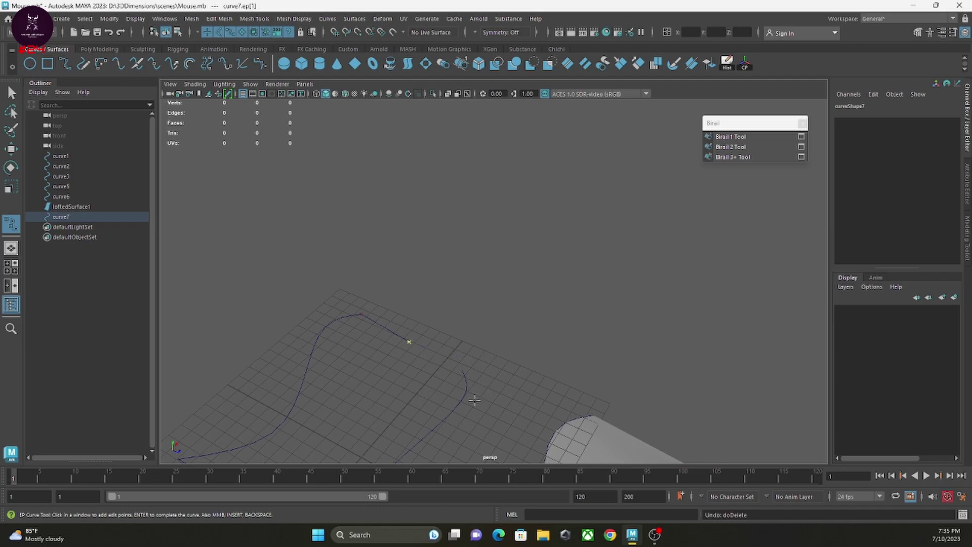
key("c")
left_click_drag(455, 409, 528, 321)
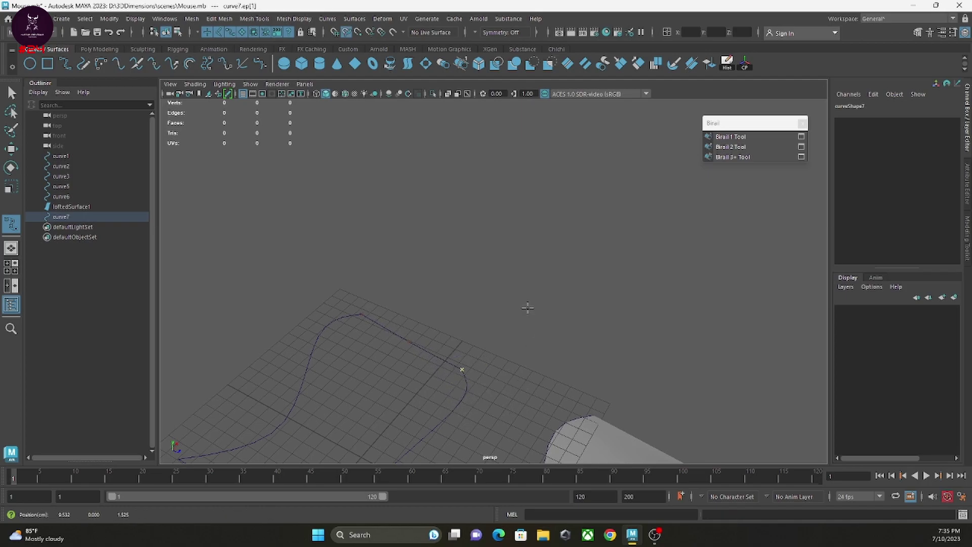
- Lower the middle control vertex of the new connecting curve so it dips downward, and return to object mode
left_click_drag(484, 373, 410, 409, "alt")
right_click_drag(410, 409, 382, 384)
left_click(393, 396)
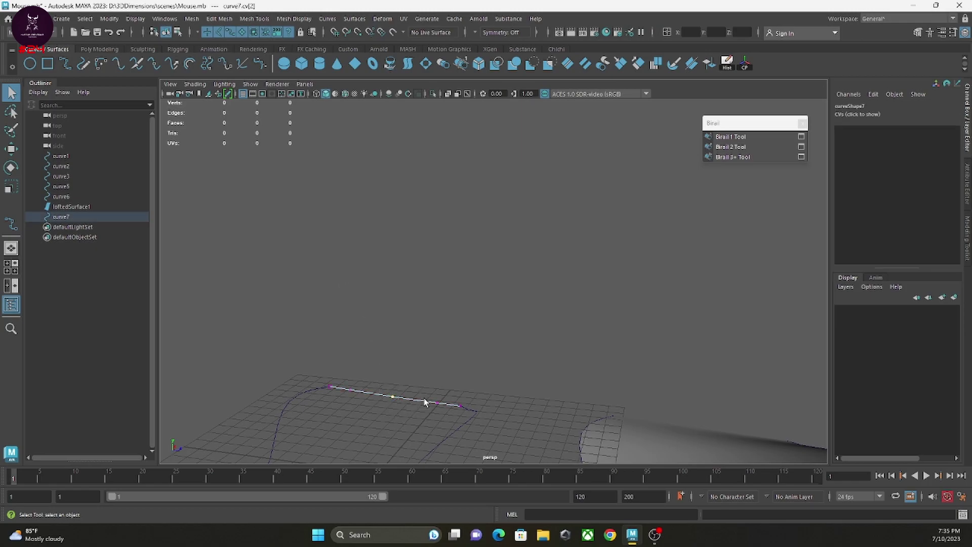
key("w")
left_click_drag(394, 345, 451, 432)
left_click(497, 405)
left_click_drag(495, 389, 543, 327, "alt")
right_click_drag(554, 290, 591, 254)
left_click(500, 298)
- Create a Birail 2 surface using the arched and dipped connecting curves as profiles and the two side curves as rails
left_click(378, 335)
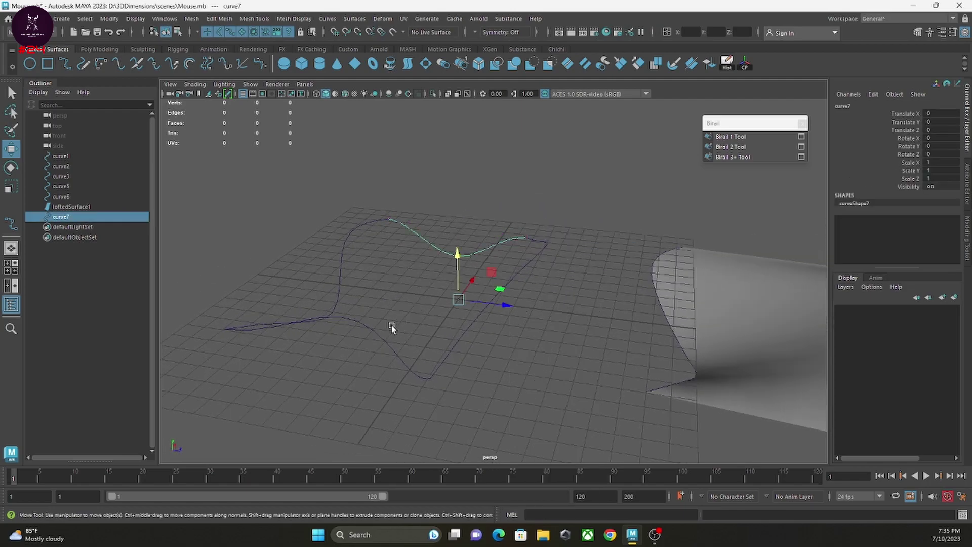
left_click(510, 344)
left_click(445, 251)
left_click(419, 373)
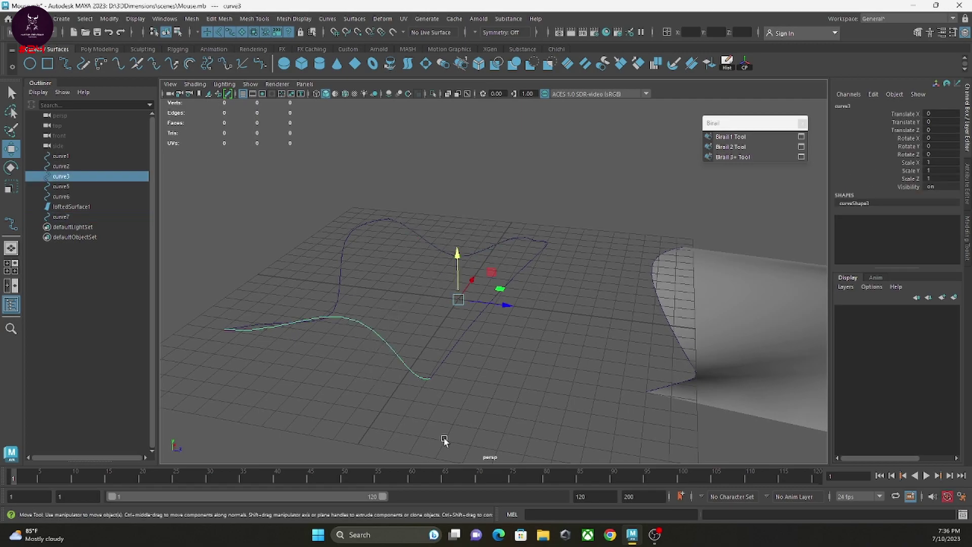
left_click(731, 148)
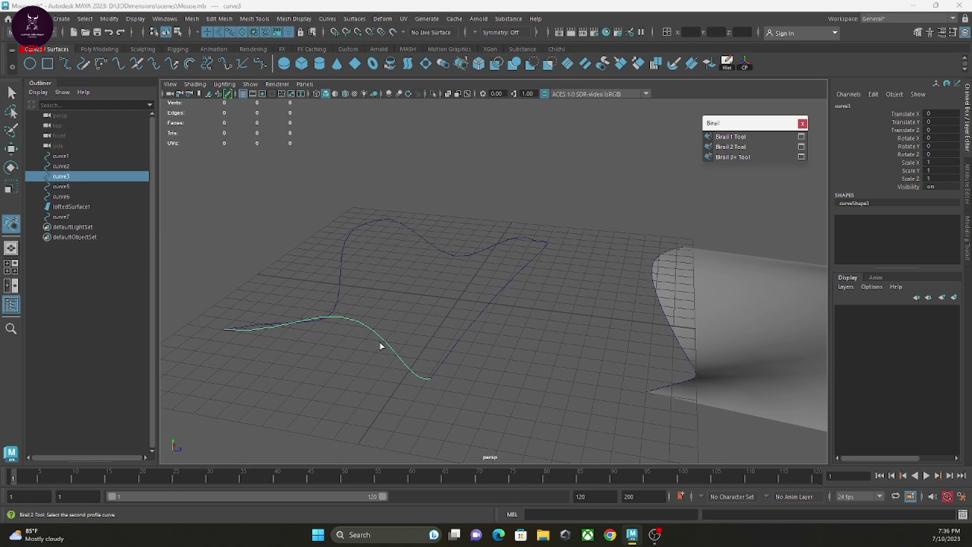
left_click(461, 254)
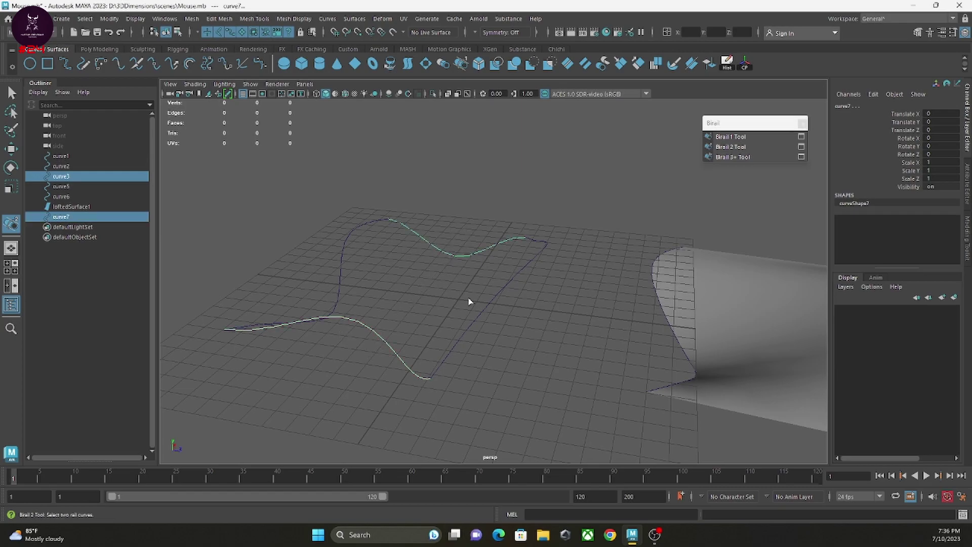
left_click(484, 315)
left_click(341, 276)
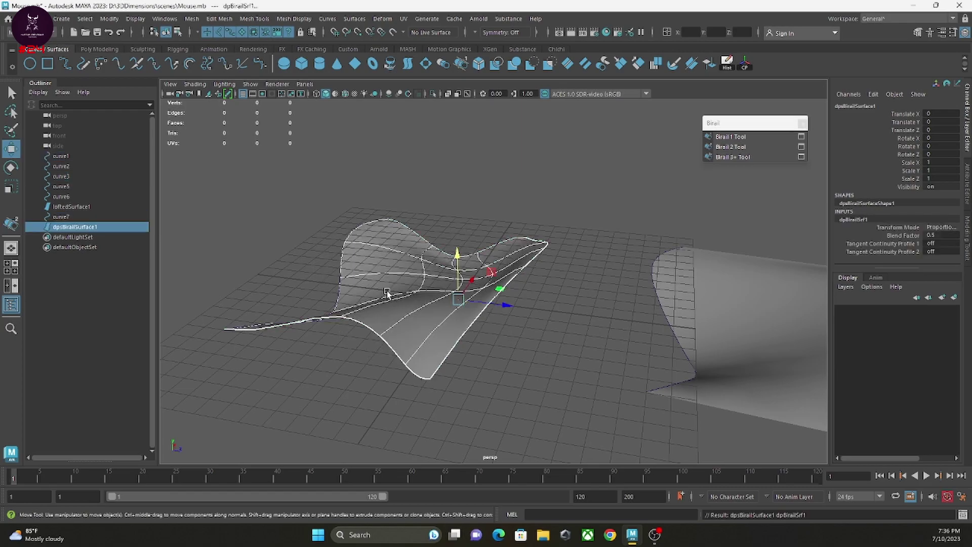
- Examine the Birail 2 surface and its four boundary curves from several angles beside the lofted surface
left_click_drag(516, 353, 562, 306, "alt")
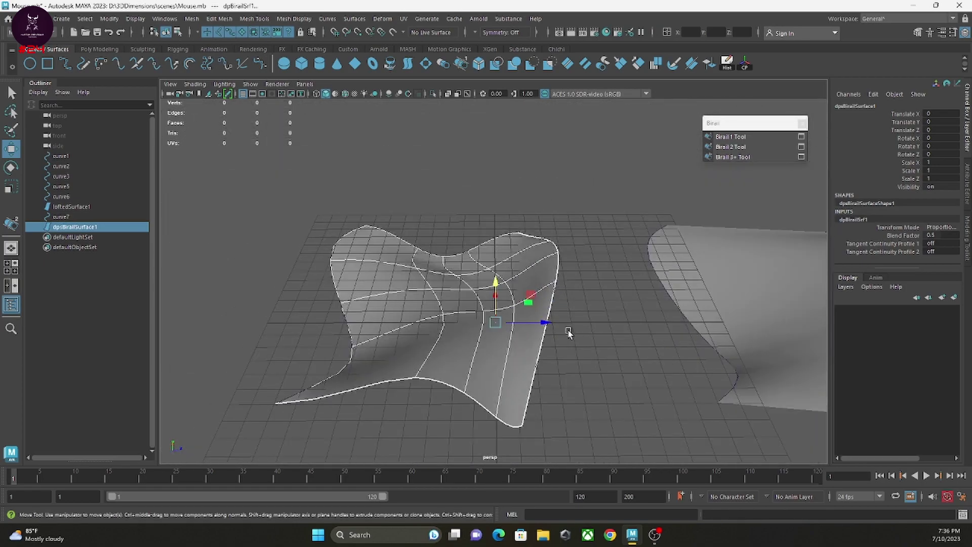
right_click_drag(562, 307, 525, 286, "alt")
left_click_drag(525, 286, 457, 213, "alt")
right_click_drag(458, 212, 516, 211)
left_click(516, 212)
left_click_drag(330, 201, 575, 418)
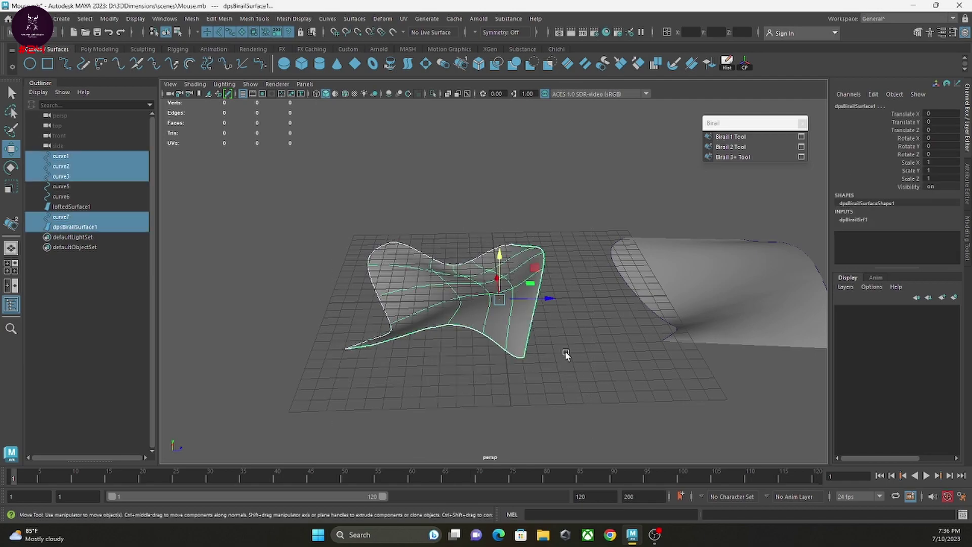
middle_click_drag(564, 351, 533, 308, "alt")
left_click_drag(532, 307, 486, 324, "alt")
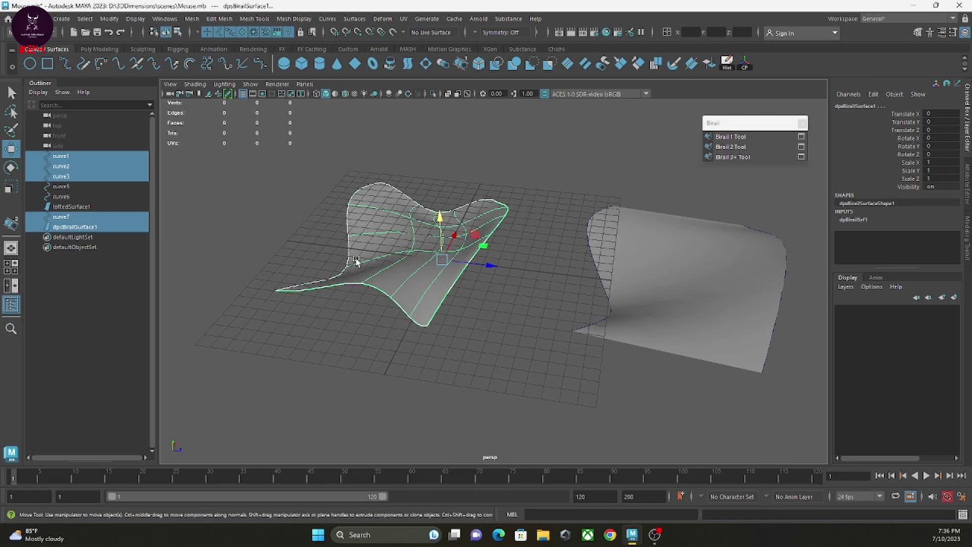
left_click(370, 300)
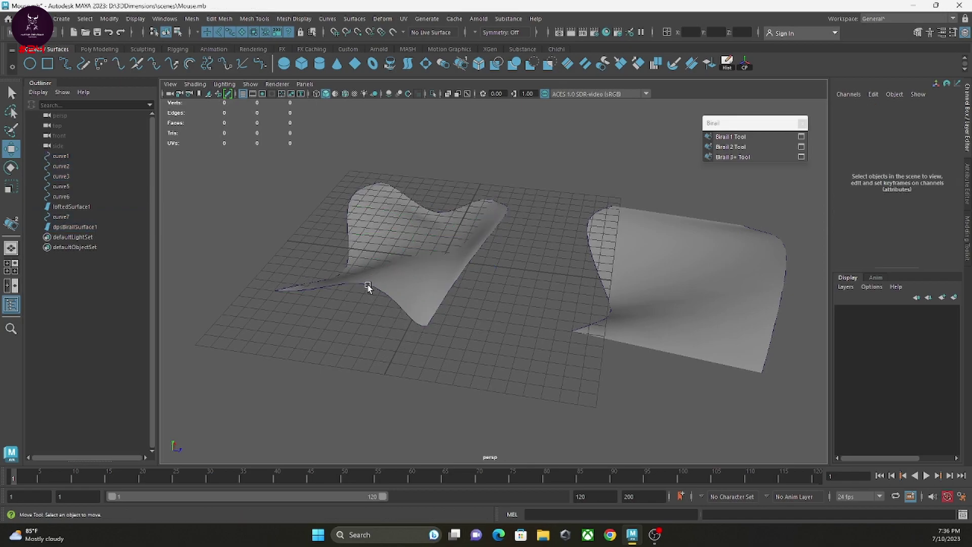
left_click(366, 284)
right_click(366, 284)
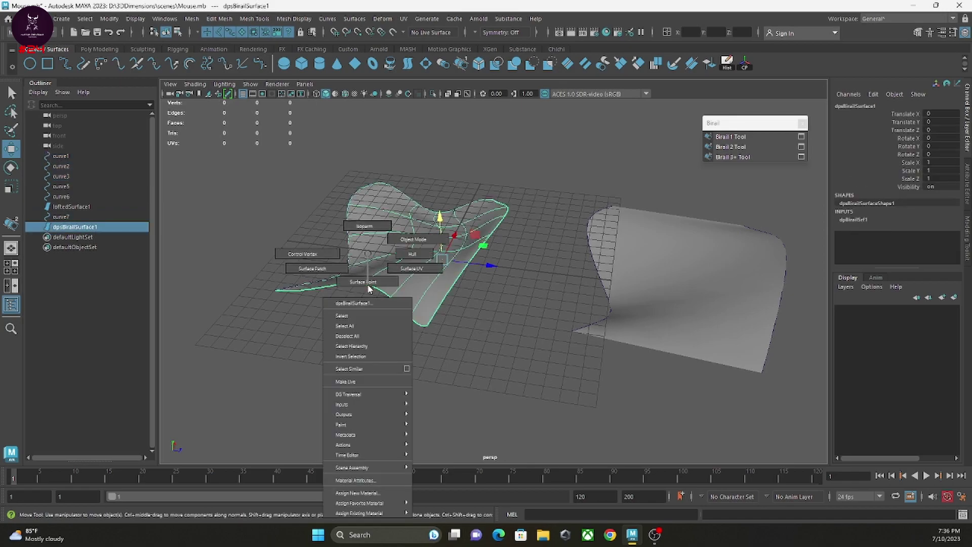
left_click(368, 253)
scroll(527, 365, "up", 6)
left_click(360, 334)
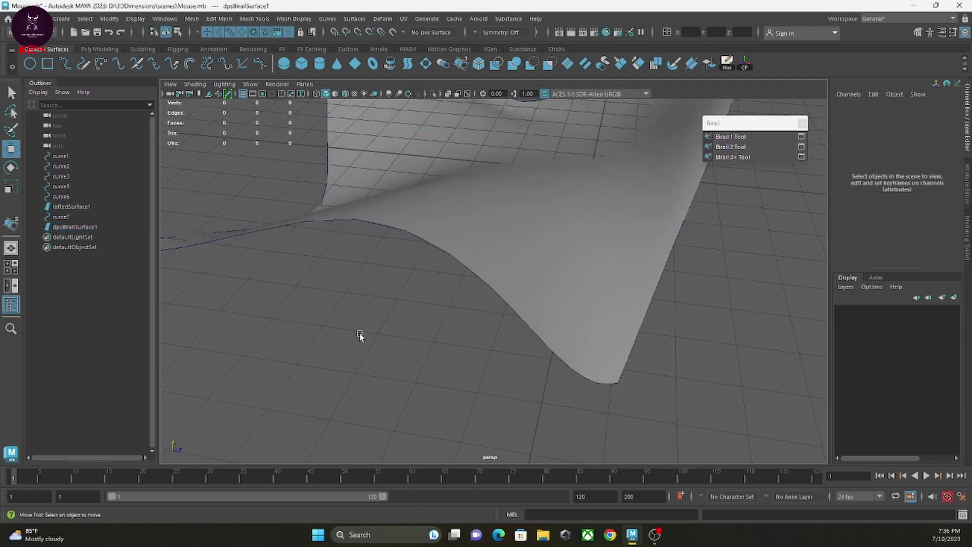
left_click(379, 226)
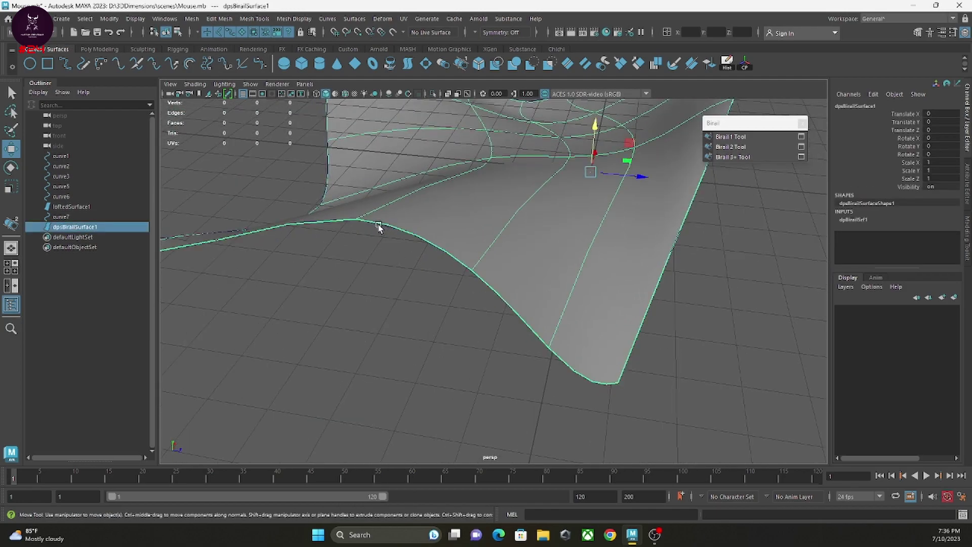
left_click(372, 223)
left_click(365, 218)
left_click(336, 256)
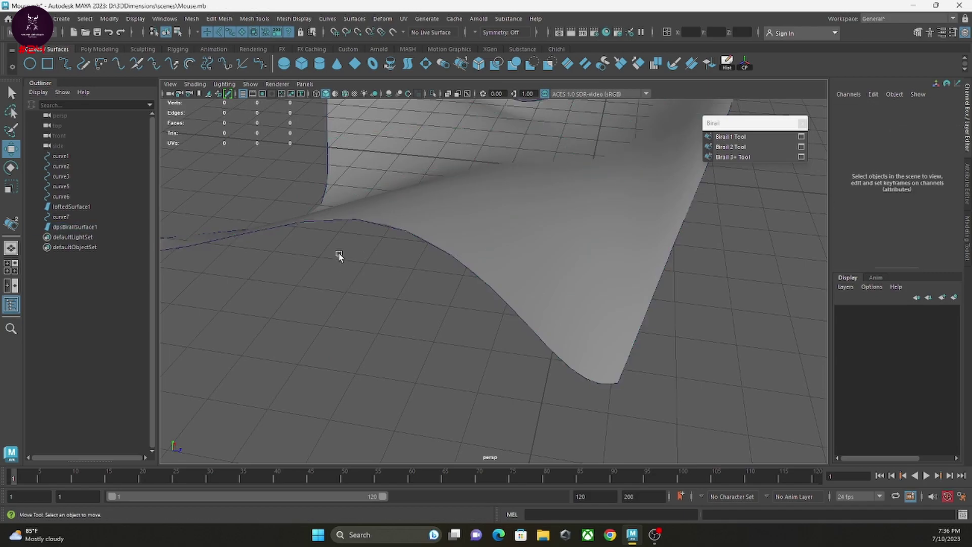
left_click(315, 219)
left_click(337, 254)
left_click(329, 223)
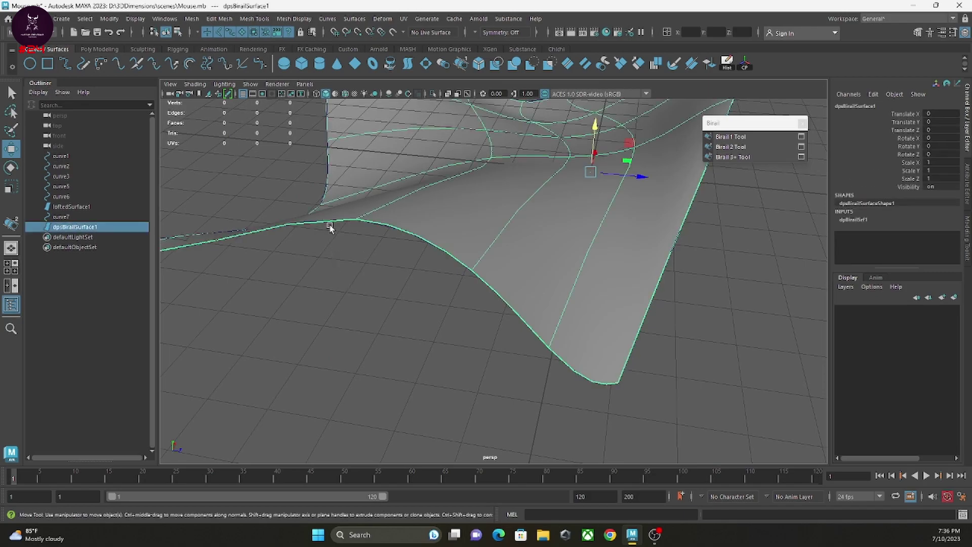
left_click(346, 250)
left_click(351, 222)
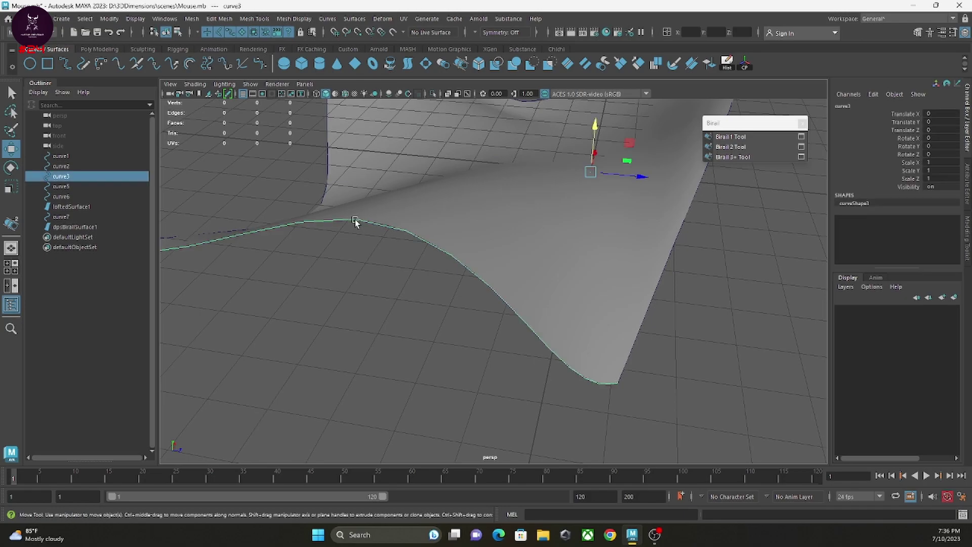
left_click(352, 347)
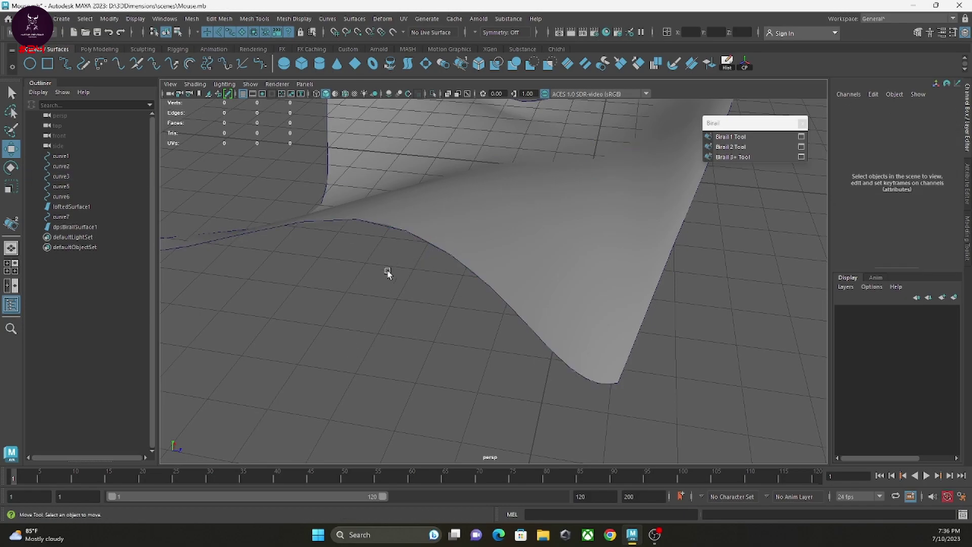
- Select curve3 and move one of its middle control vertices to reshape that edge of the birail surface
left_click(60, 156)
left_click(73, 167)
left_click(71, 176)
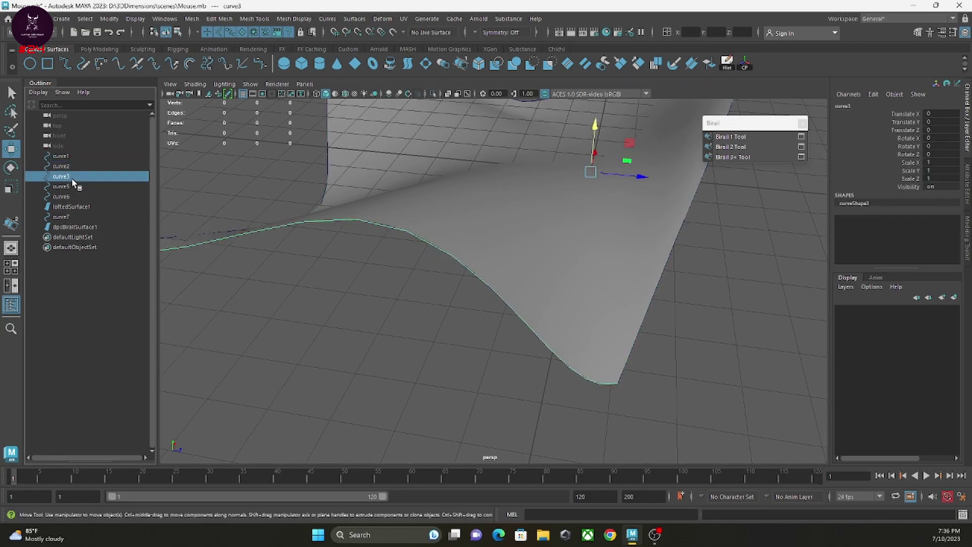
left_click(76, 197)
left_click(71, 177)
right_click_drag(310, 229, 356, 232)
left_click_drag(356, 232, 471, 220, "alt")
left_click(430, 197)
left_click_drag(433, 175, 464, 49)
left_click_drag(468, 368, 448, 292)
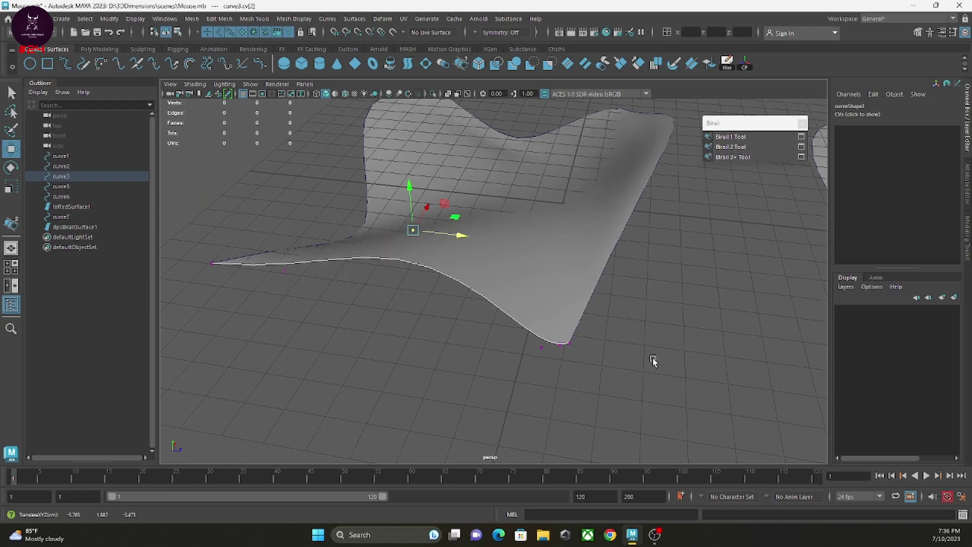
- Move a control vertex of curve7 to reshape the opposite edge of the birail surface, and return to object mode
left_click_drag(653, 360, 485, 354, "alt")
left_click_drag(568, 301, 539, 309, "alt")
left_click(551, 292)
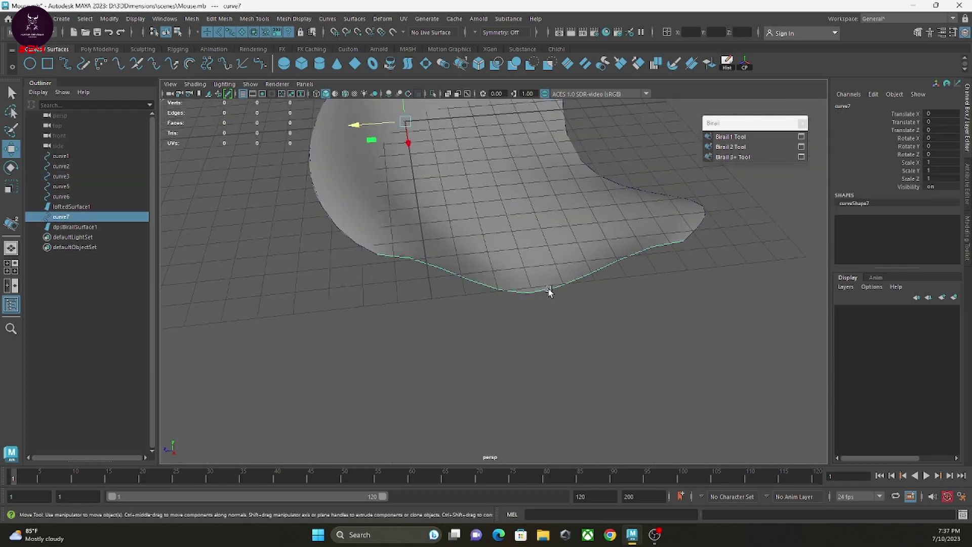
right_click_drag(552, 292, 493, 264)
left_click_drag(406, 228, 525, 338)
right_click_drag(474, 260, 517, 260)
left_click(516, 261)
left_click_drag(516, 260, 556, 379, "alt")
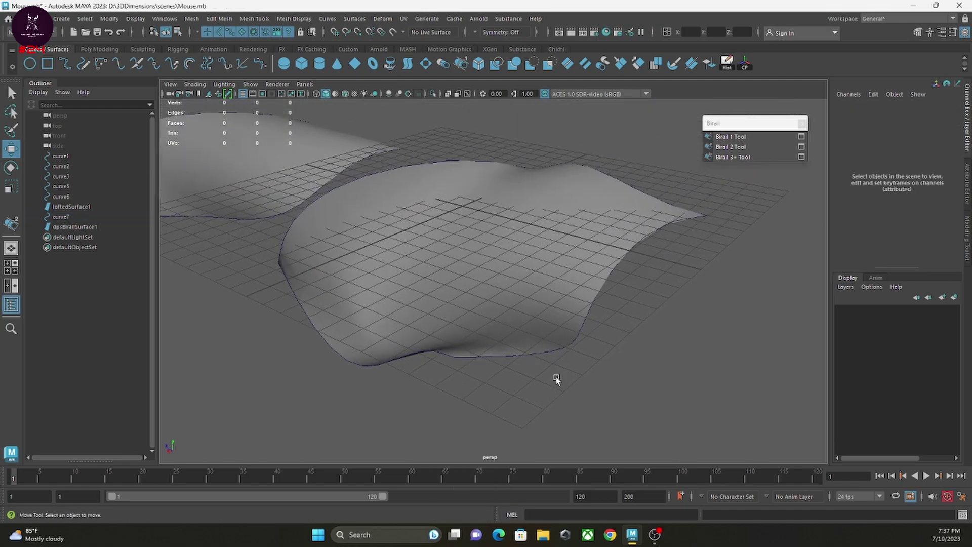
- Delete the Birail 2 surface while keeping its four boundary curves and the lofted surface
left_click(469, 262)
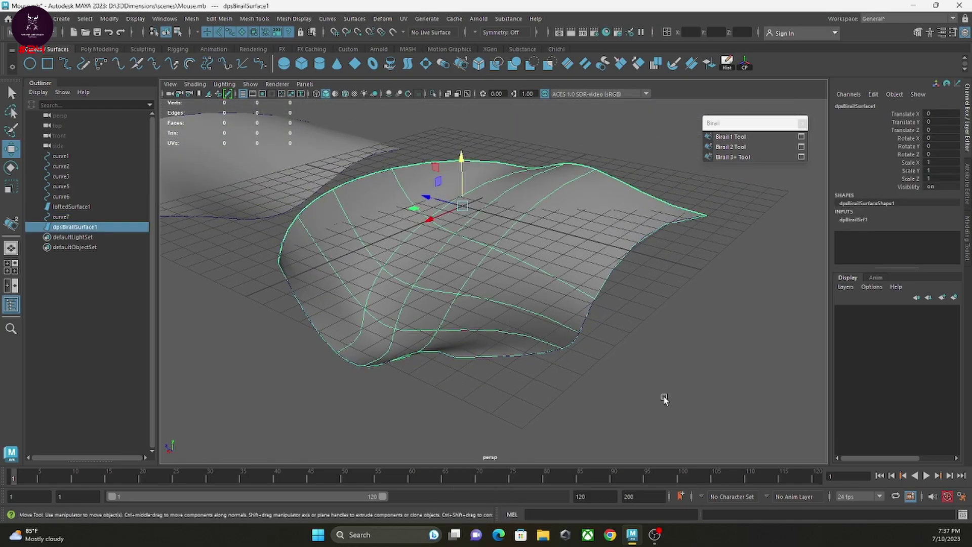
right_click_drag(388, 207, 276, 204, "alt")
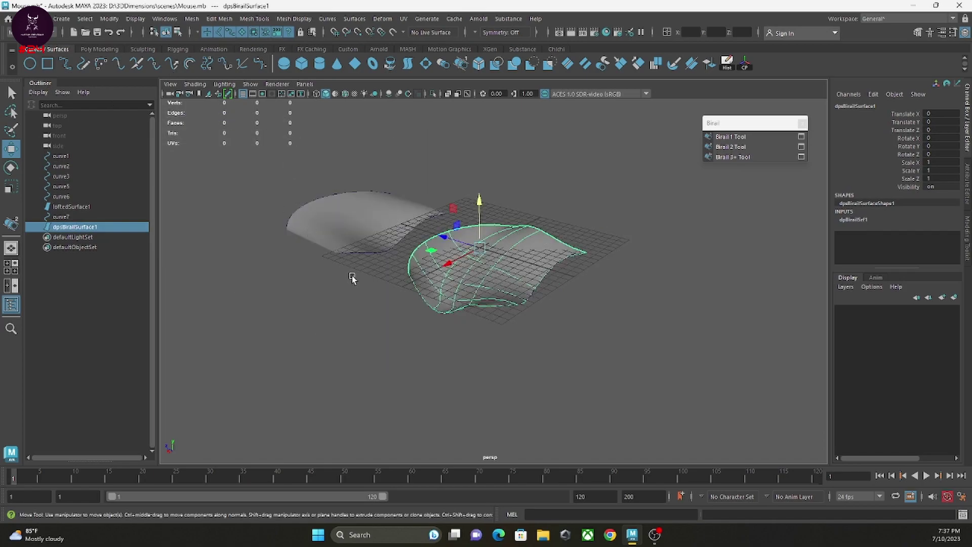
left_click_drag(351, 275, 473, 250, "alt")
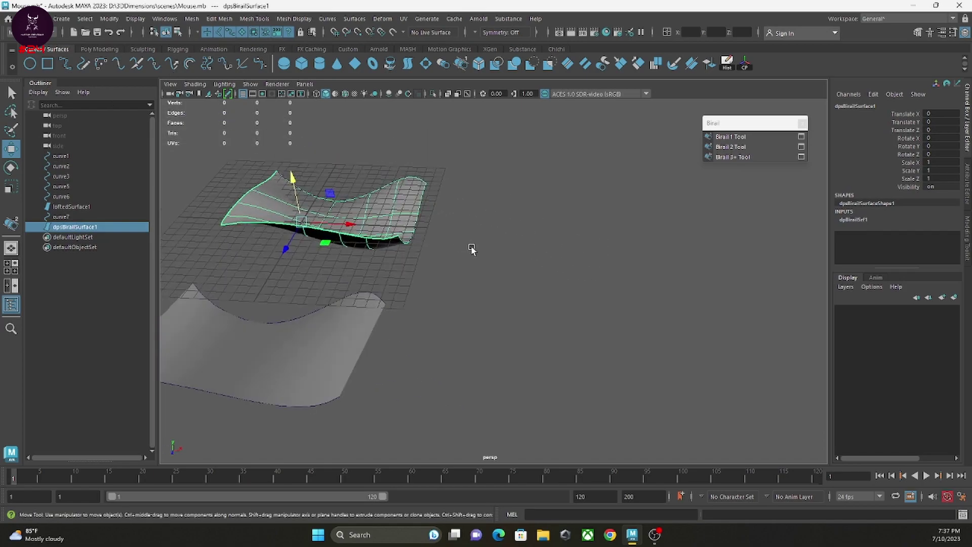
left_click_drag(479, 140, 501, 224)
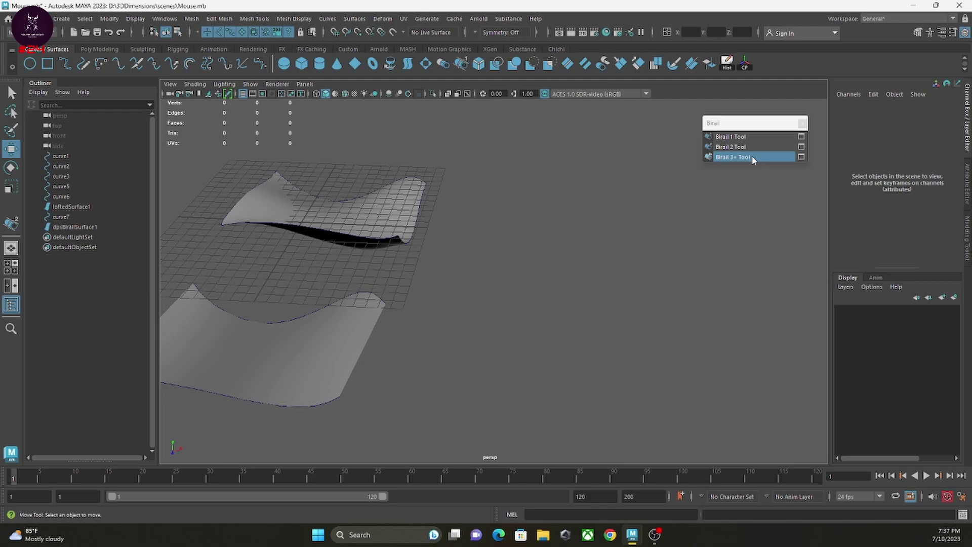
left_click_drag(618, 236, 481, 332, "alt")
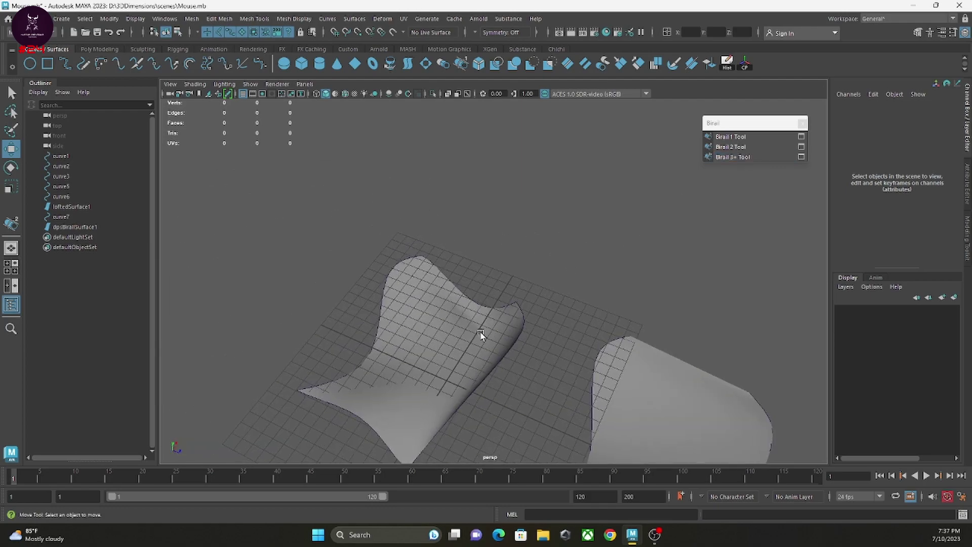
left_click(469, 337)
key("Delete")
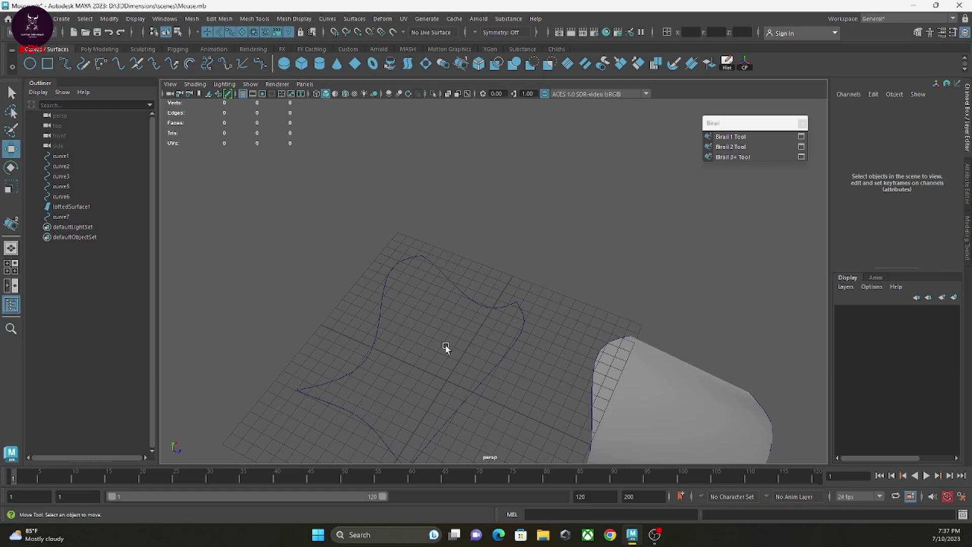
- Draw a three-point EP curve across the middle of the frame, with both ends snapped to the side curves
left_click_drag(487, 281, 521, 302, "alt")
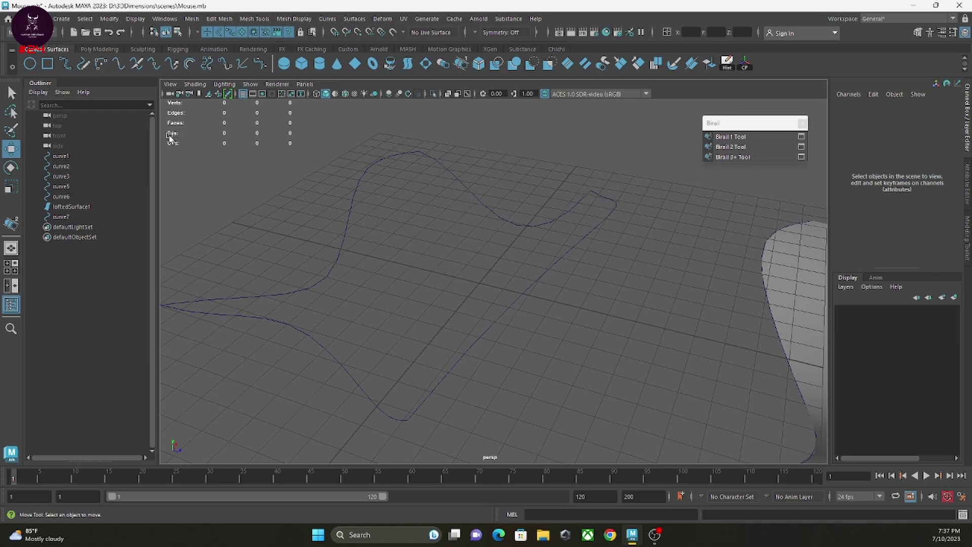
left_click(65, 64)
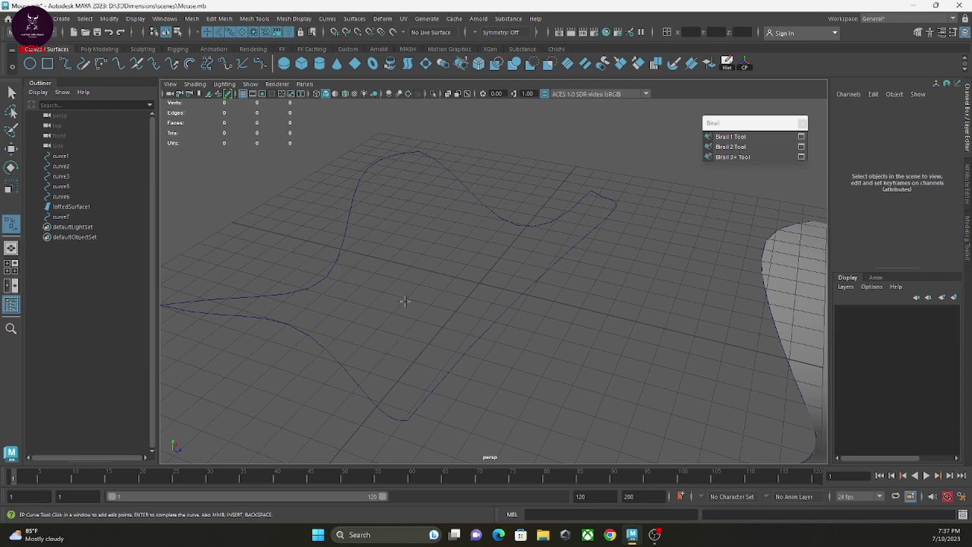
key("c")
left_click(341, 249)
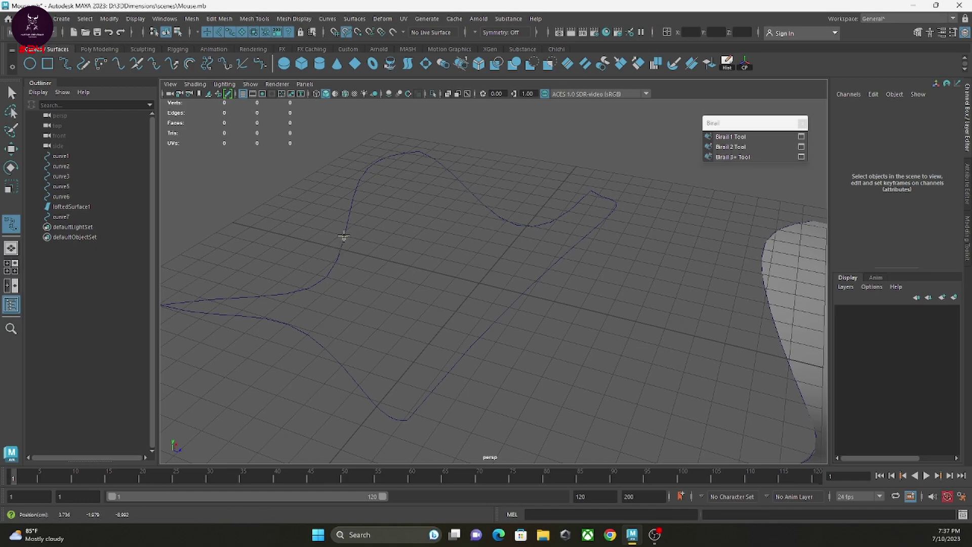
left_click(436, 290)
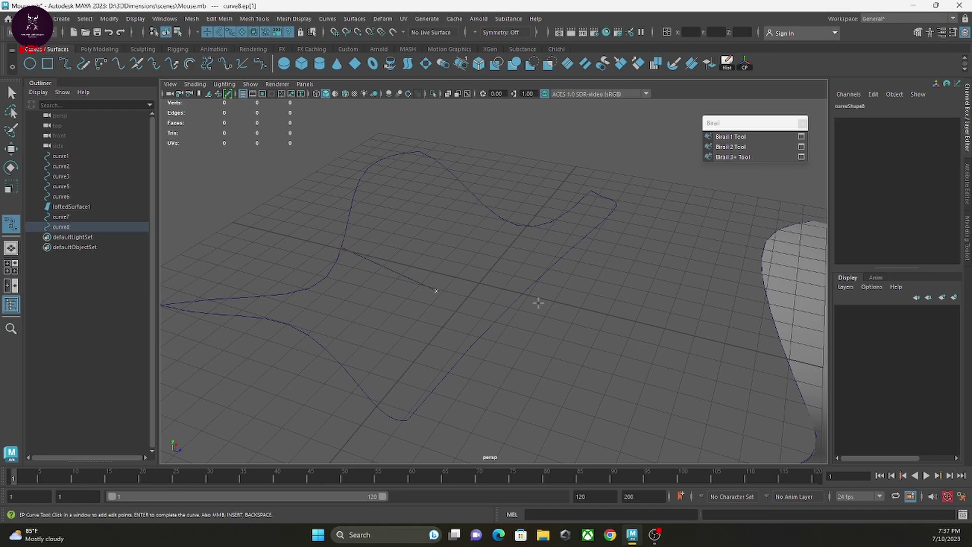
left_click(527, 291)
left_click_drag(489, 322, 486, 254, "alt")
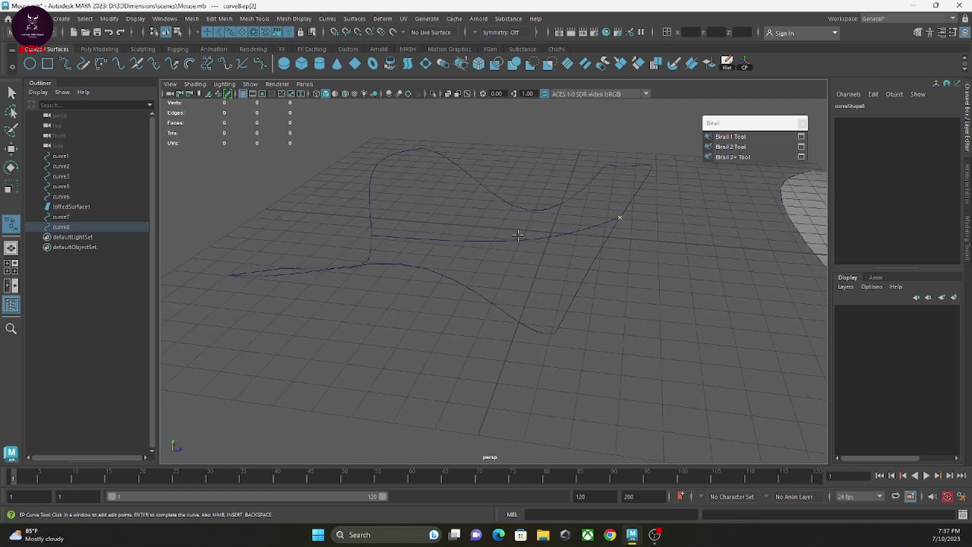
key("q")
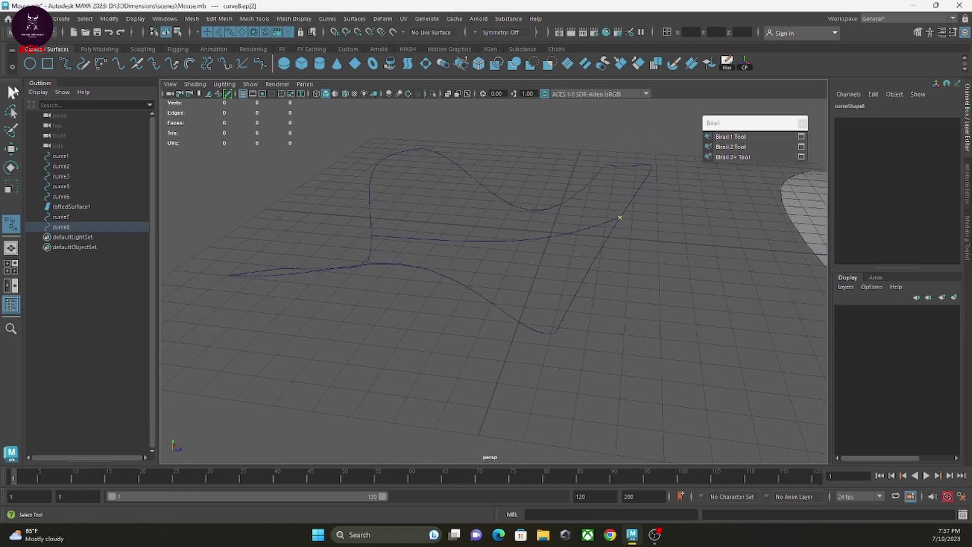
left_click(211, 194)
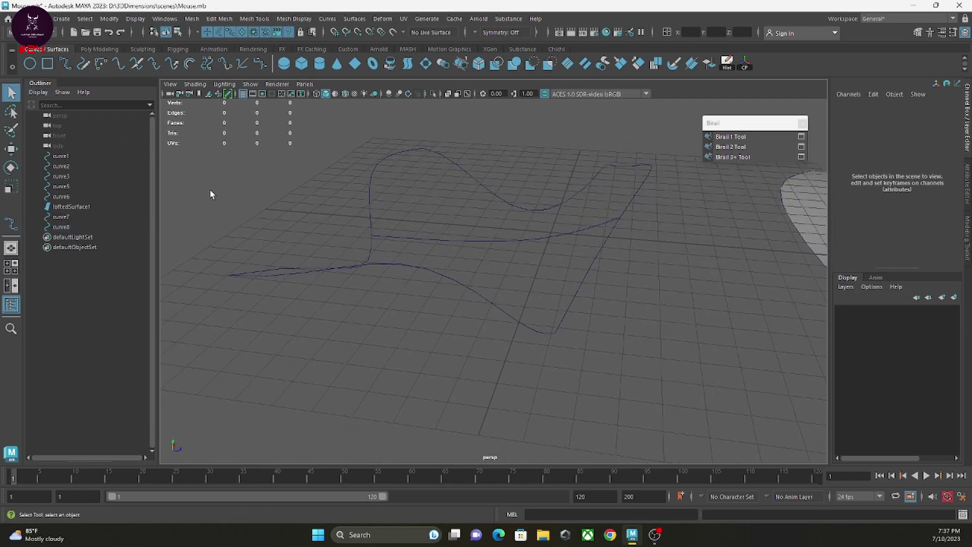
- Create a Birail 3+ surface using curve3, the new middle curve and curve7 as profiles and the two side curves as rails
left_click(744, 157)
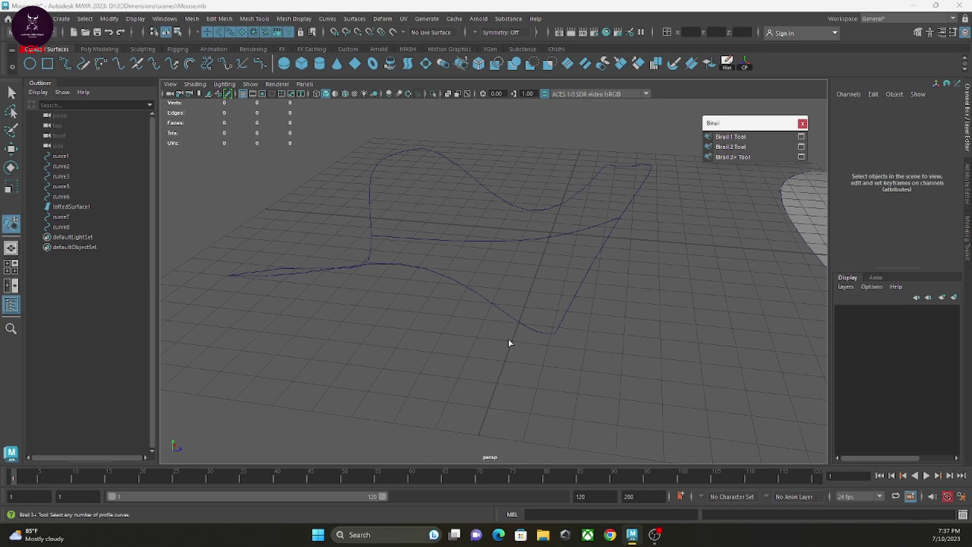
left_click_drag(508, 339, 504, 284, "alt")
scroll(504, 284, "up", 3)
middle_click_drag(508, 293, 517, 209, "alt")
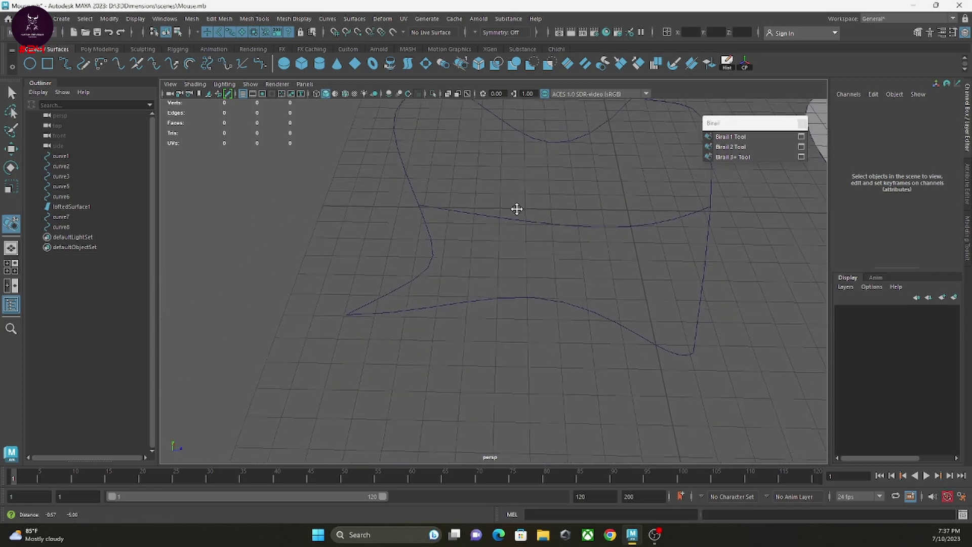
left_click(542, 298)
left_click(566, 226)
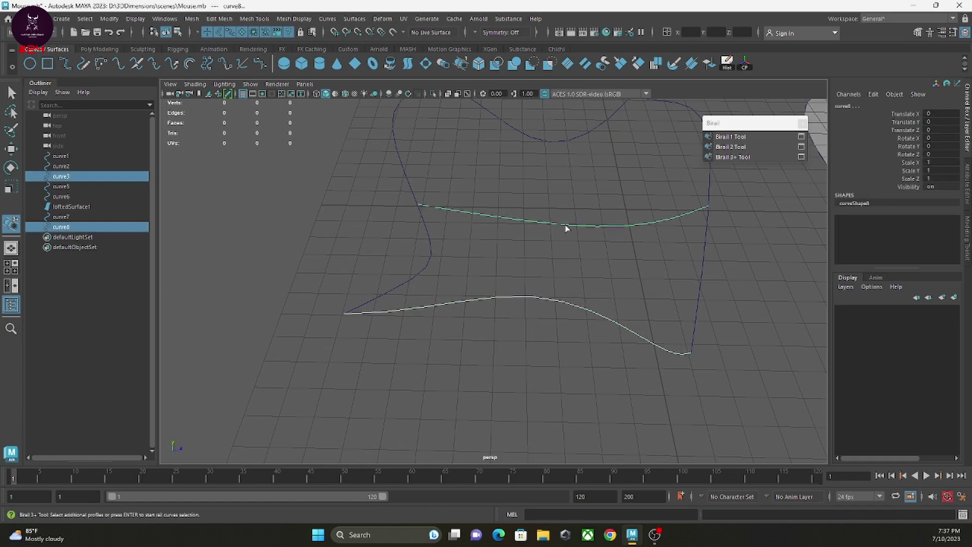
left_click(577, 135)
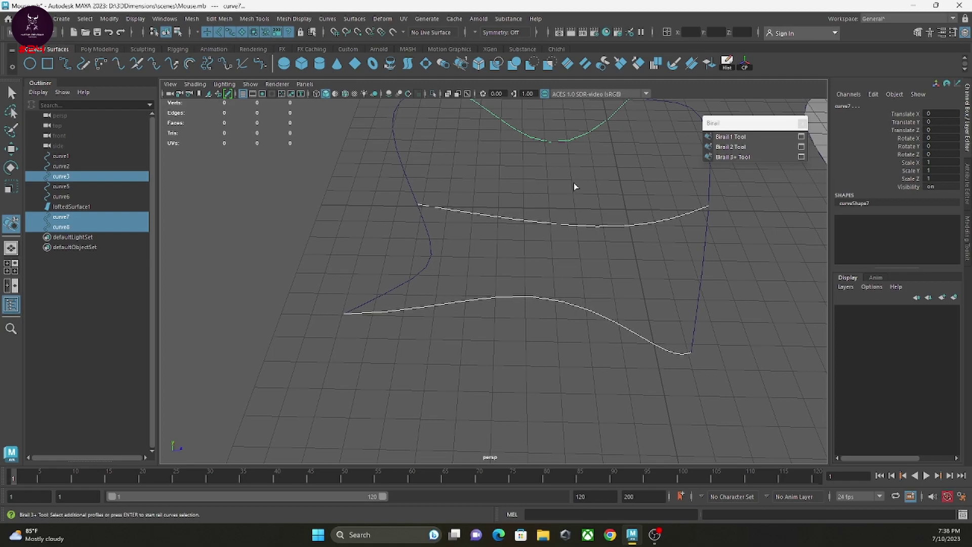
key("Return")
left_click(426, 260)
left_click(691, 264)
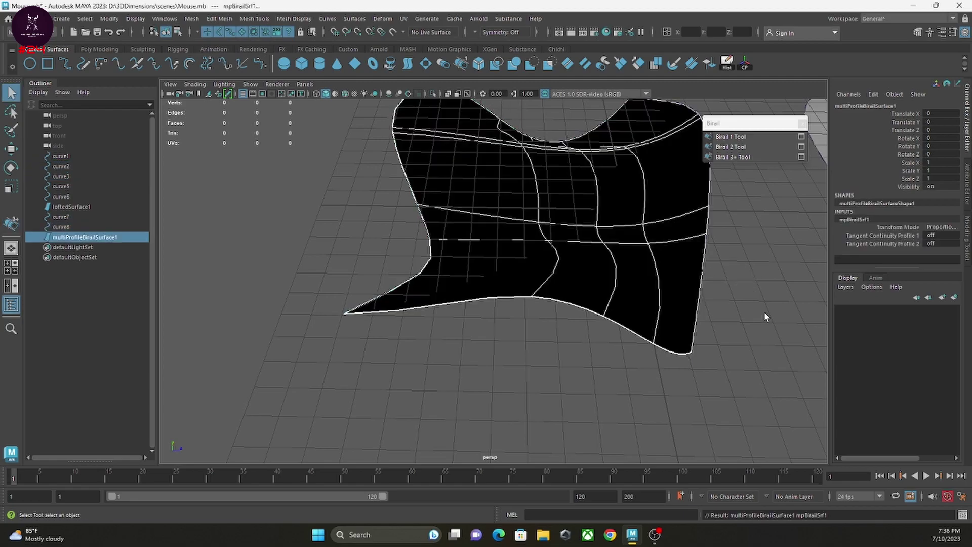
- Reverse the direction of the multi-profile birail surface, return to object mode and deselect it
mouse_move(764, 316)
left_mouse_down("alt")
mouse_move(729, 323)
mouse_move(606, 198)
mouse_move(602, 288)
mouse_move(580, 282)
mouse_move(560, 298)
mouse_move(542, 282)
left_mouse_up("alt")
left_click(719, 62)
scroll(580, 282, "up", 5)
right_click(574, 202)
right_click_drag(574, 202, 606, 185)
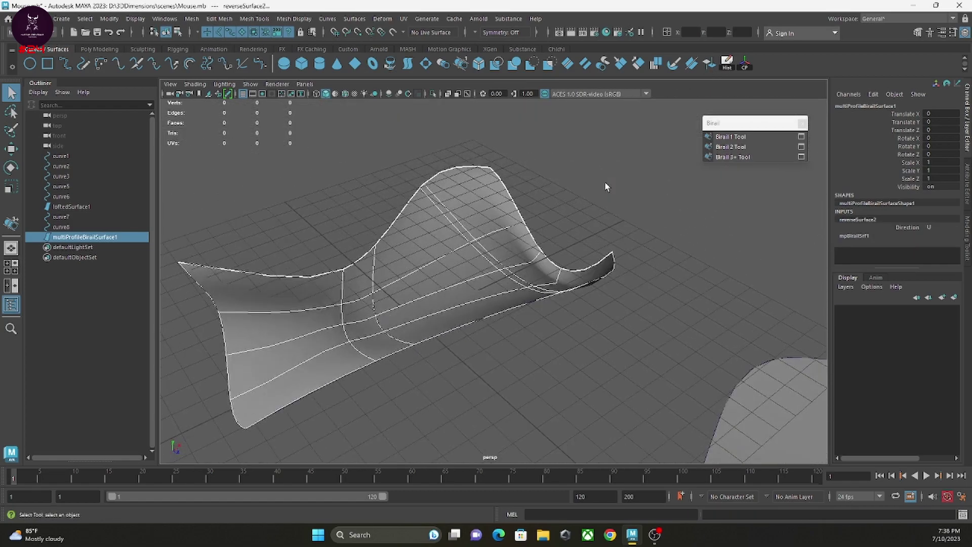
left_click(618, 262)
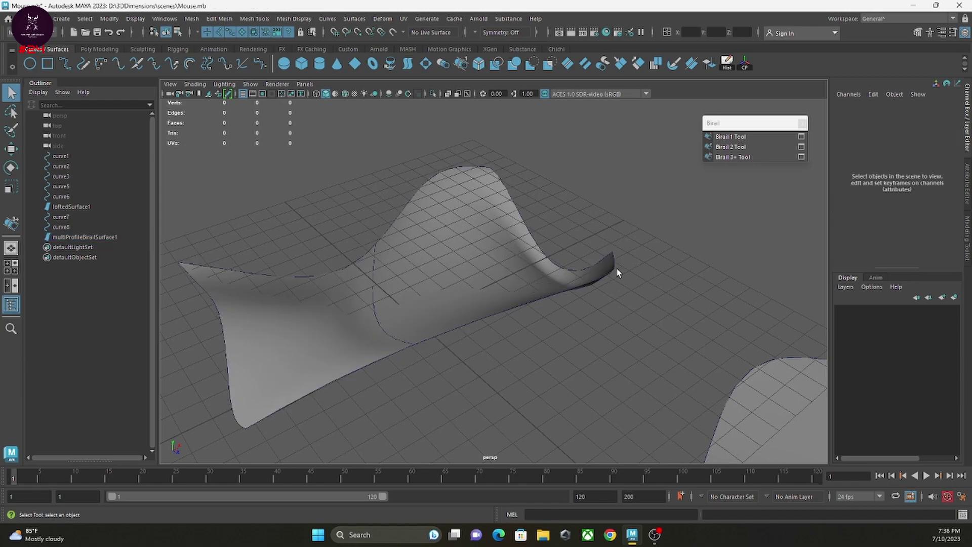
- Delete all curves and surfaces from the scene, including the lofted surface and the multi-profile birail surface
left_click_drag(616, 269, 636, 358, "alt")
scroll(636, 357, "down", 10)
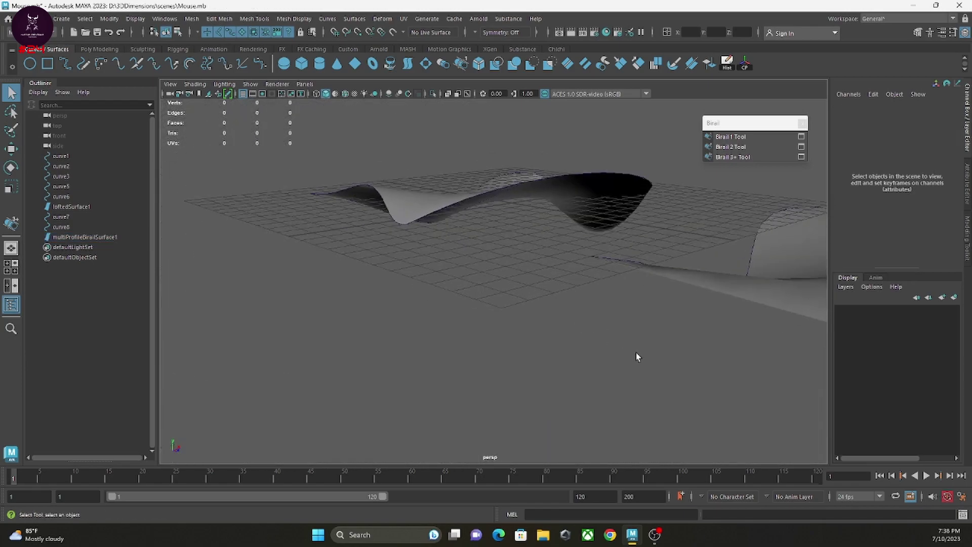
left_click_drag(410, 315, 441, 223, "alt")
left_click_drag(428, 184, 720, 384)
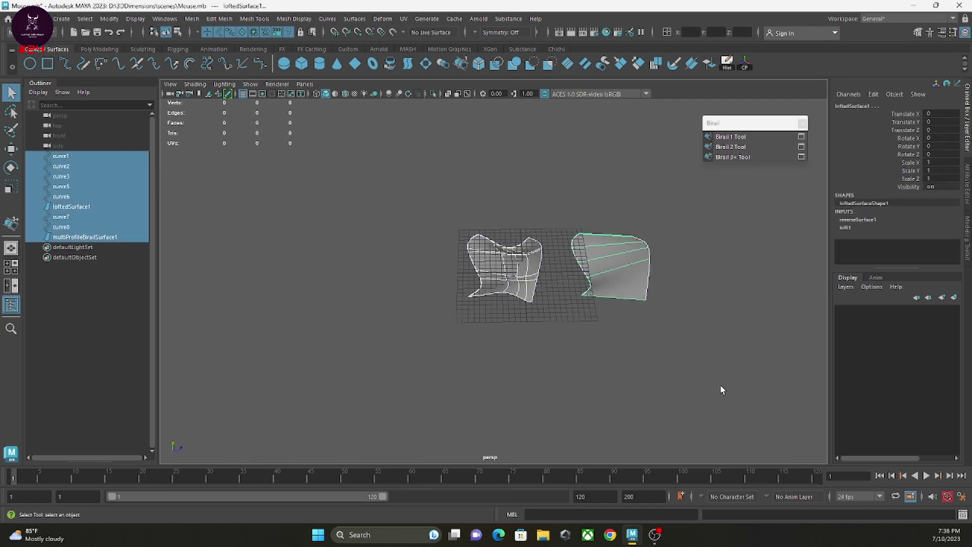
key("Delete")
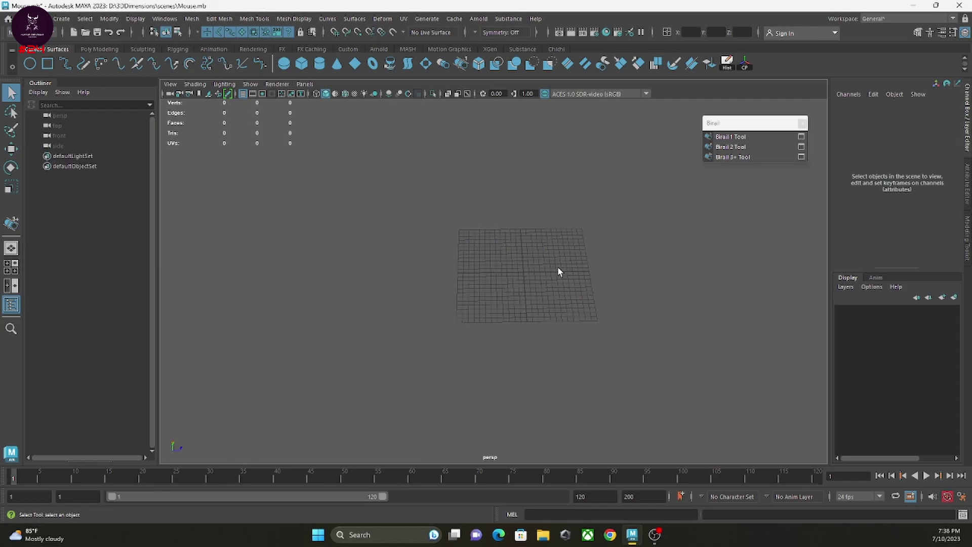
left_click_drag(559, 281, 524, 282, "alt")
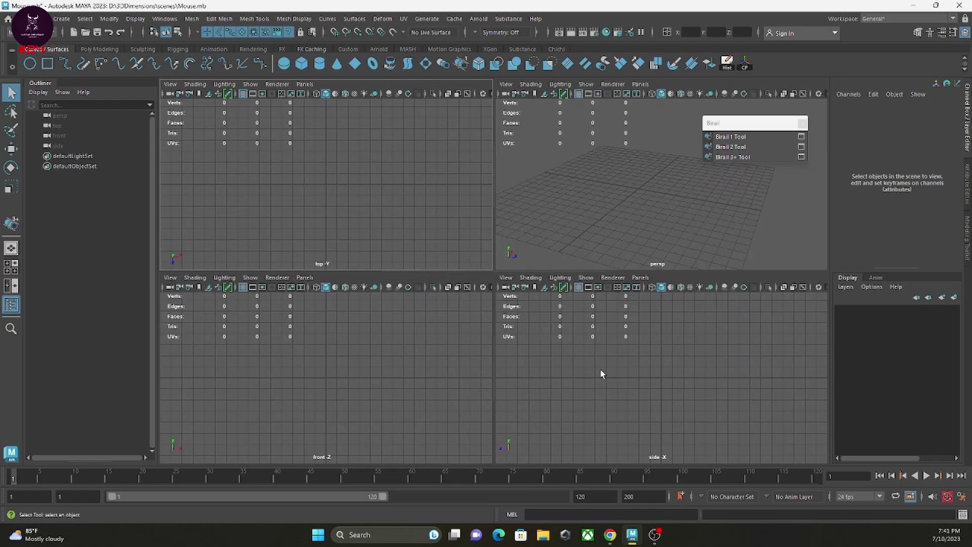
- Maximize the side view and load Mouse.jpg from the sourceimages folder as an image plane
key("space")
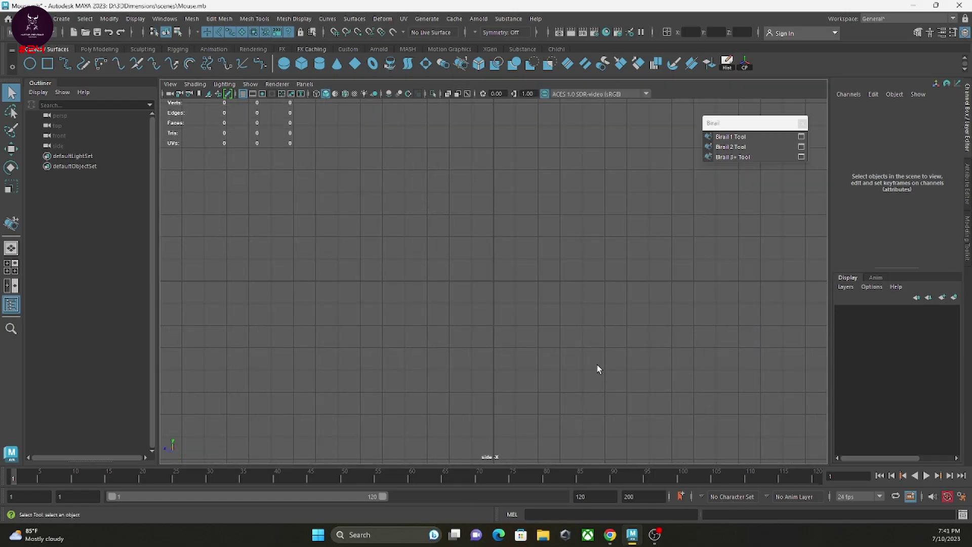
left_click(220, 95)
left_click(400, 160)
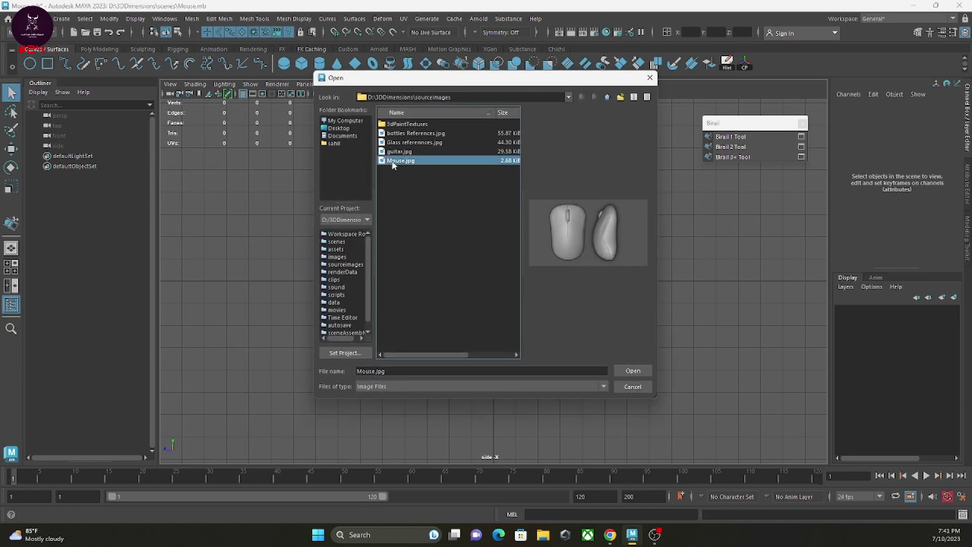
left_click(633, 371)
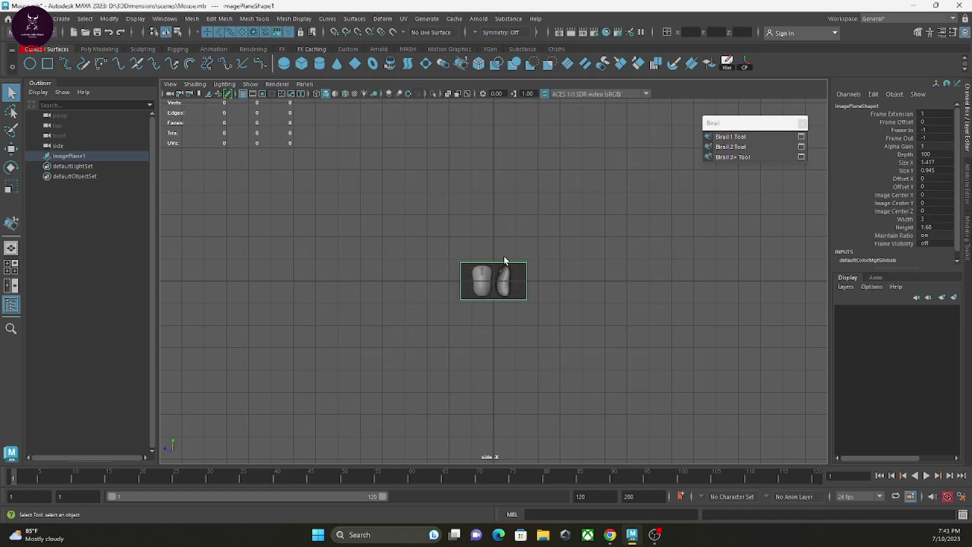
- Scale the side image plane uniformly to about 4.65, rotate it 90 degrees so the mice lie horizontally, and raise it to about Y 3.37
key("r")
left_click_drag(493, 281, 633, 292)
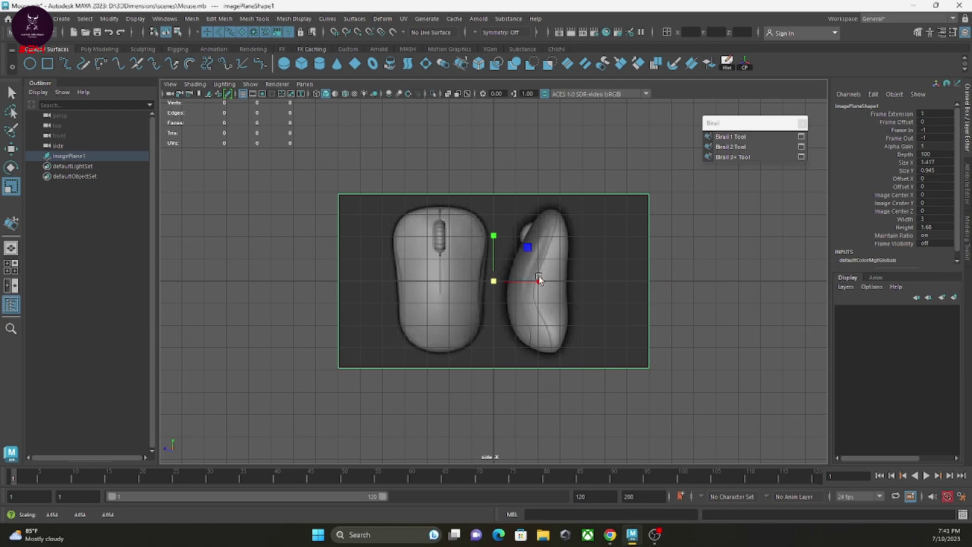
key("e")
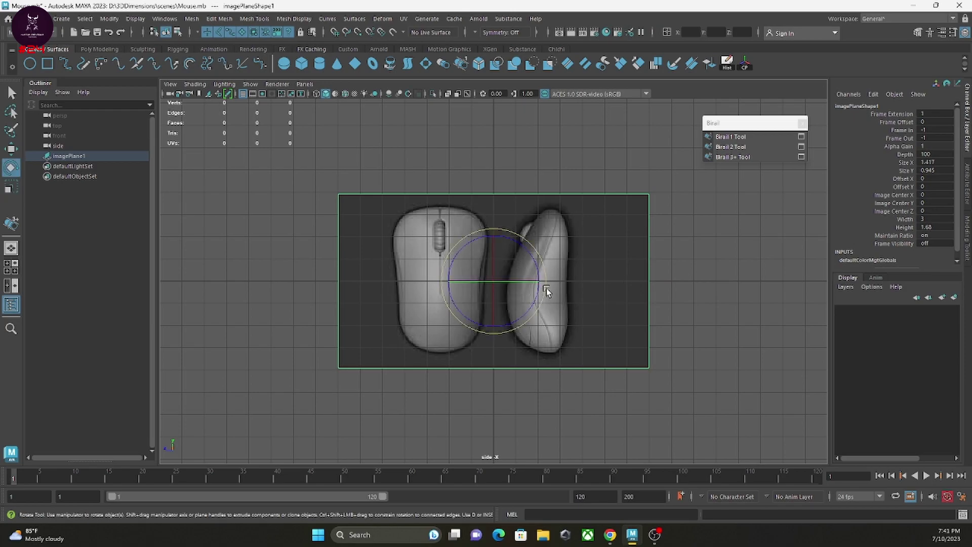
left_click_drag(555, 277, 516, 360)
key("w")
left_click_drag(490, 254, 501, 176)
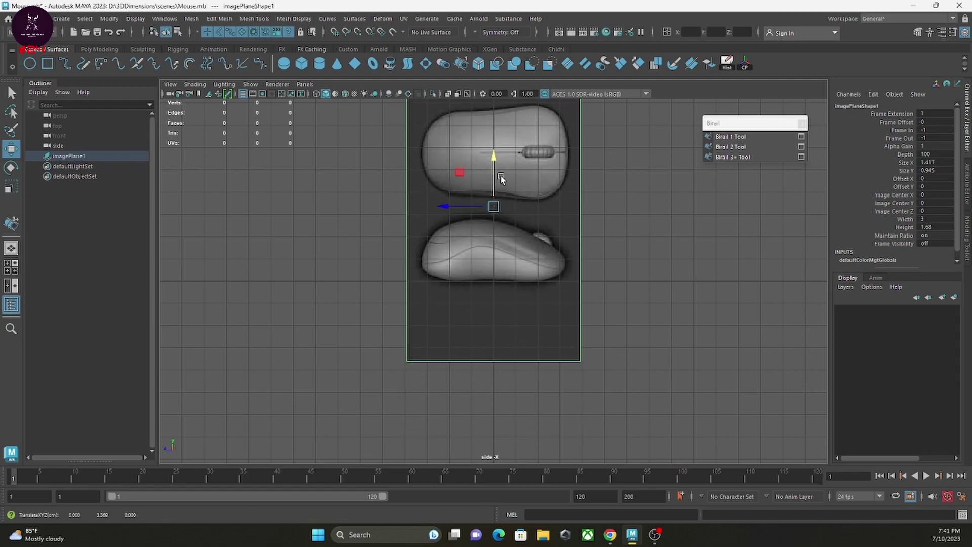
- Delete the mouse reference image plane from the side view
left_click(500, 307)
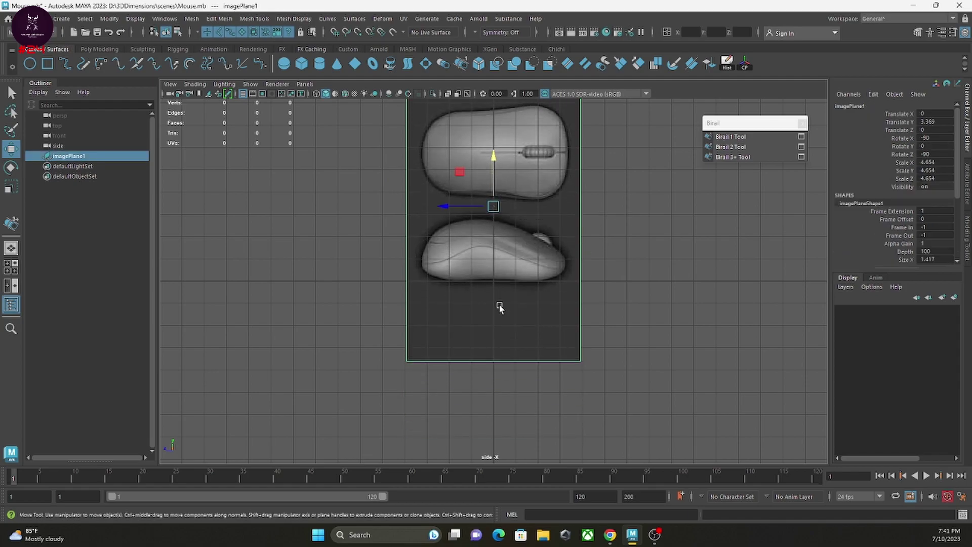
key("Delete")
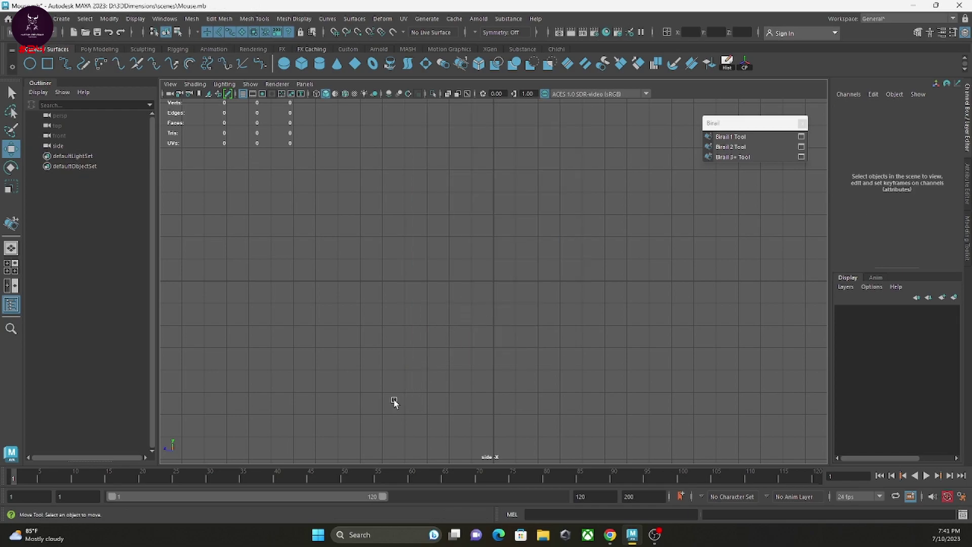
left_click(542, 534)
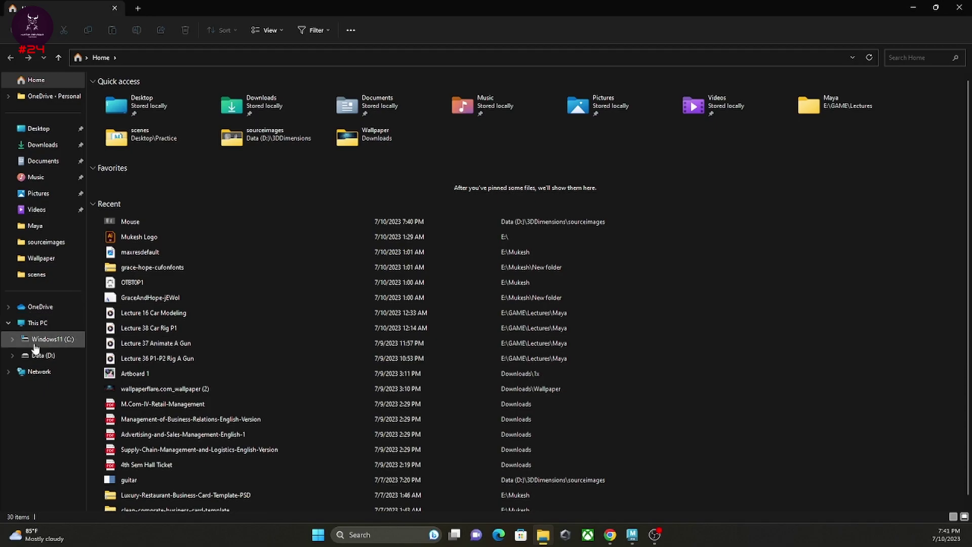
left_click(42, 355)
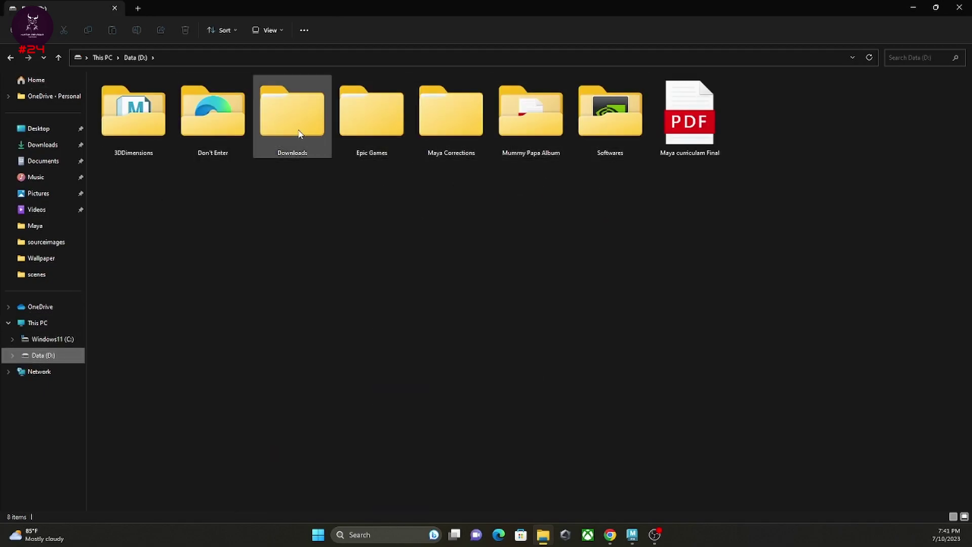
left_click(965, 13)
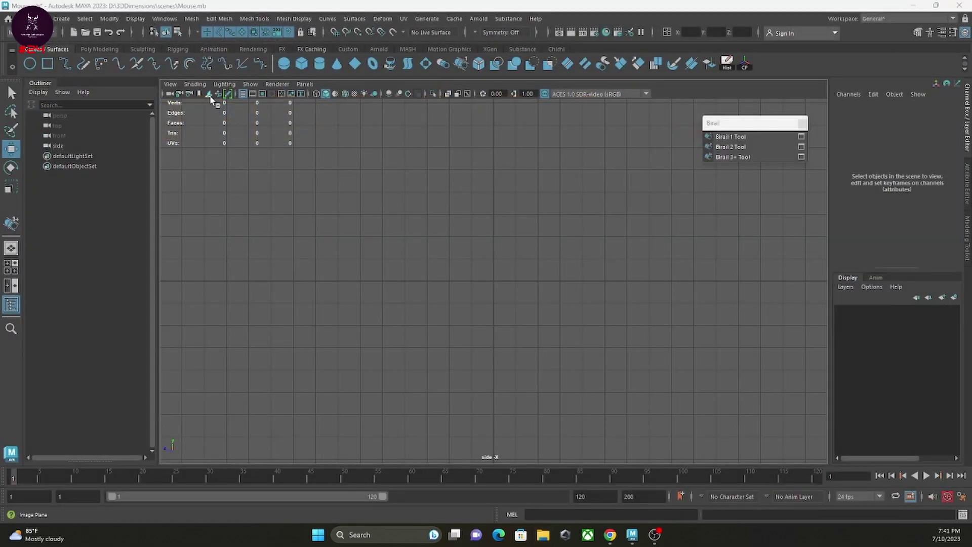
- Load Mouse.jpg into the side view as an image plane and scale it uniformly to about 5.44
left_click(209, 97)
left_click(401, 161)
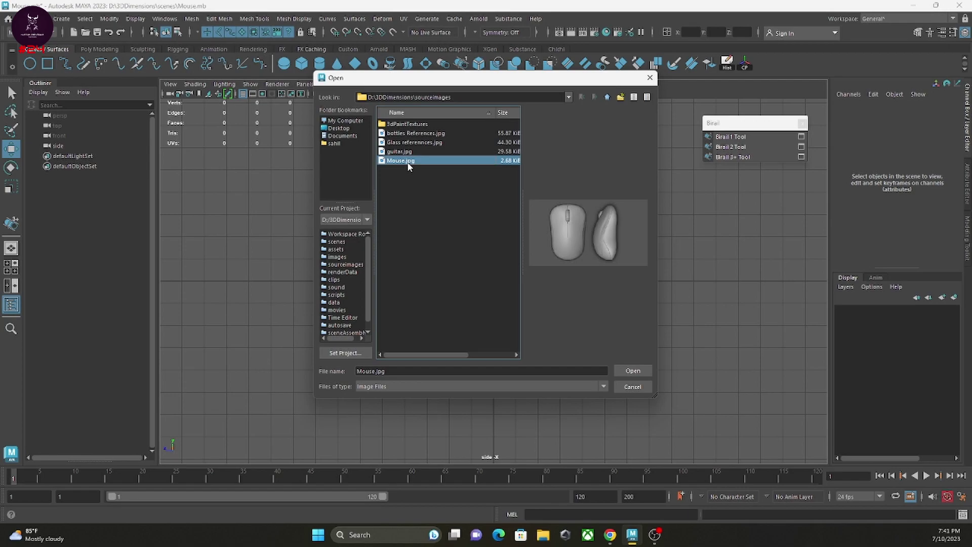
left_click(646, 368)
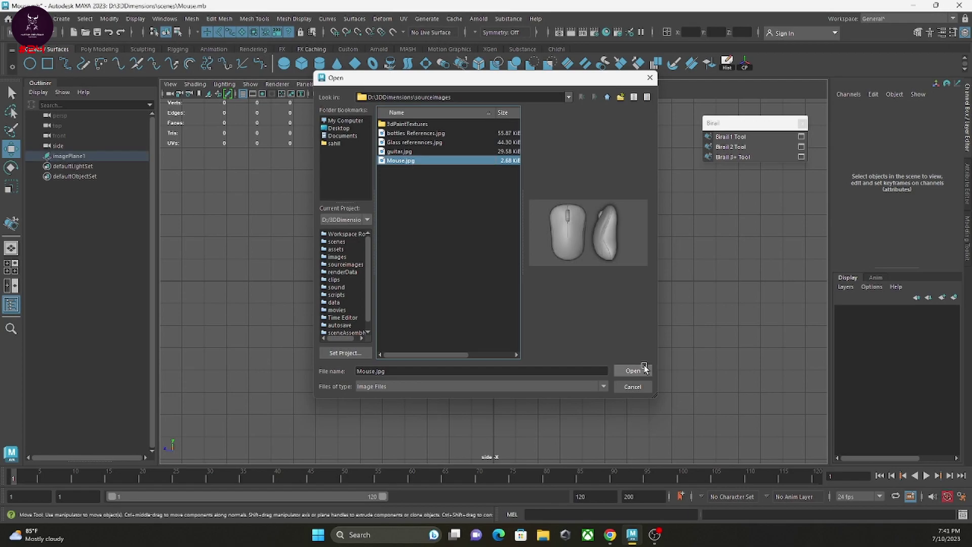
key("r")
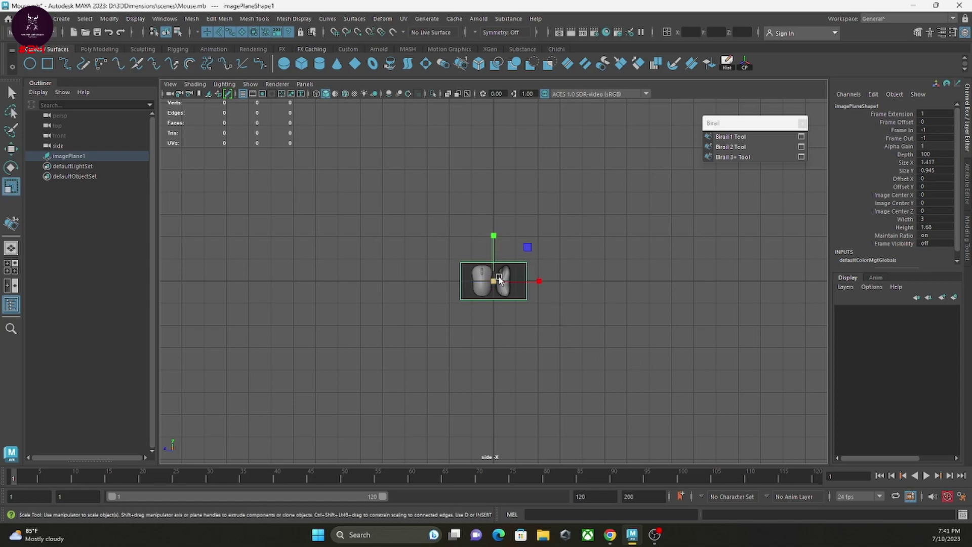
left_click_drag(499, 280, 670, 301)
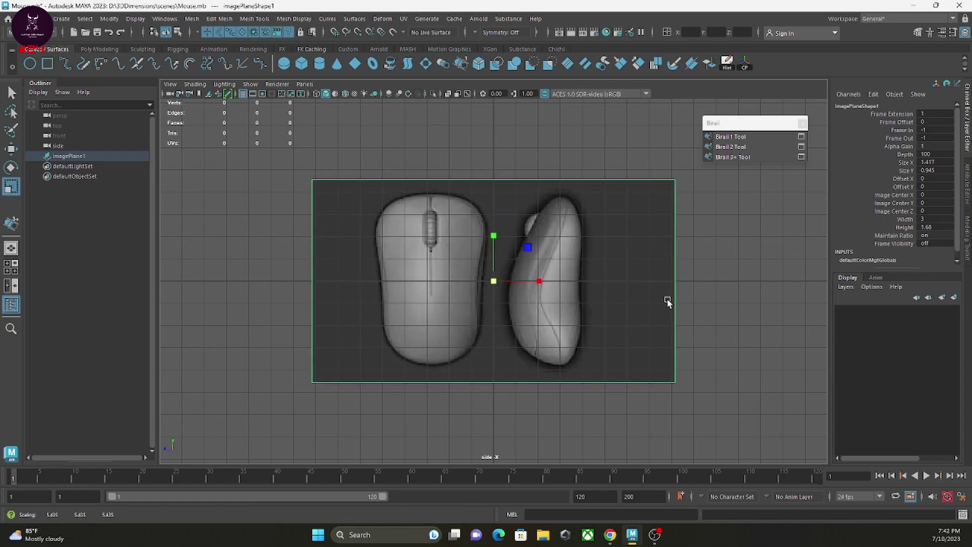
- Rotate the image plane 90 degrees so the mice lie horizontally, raise it to about Y 3.92, and deselect it
key("e")
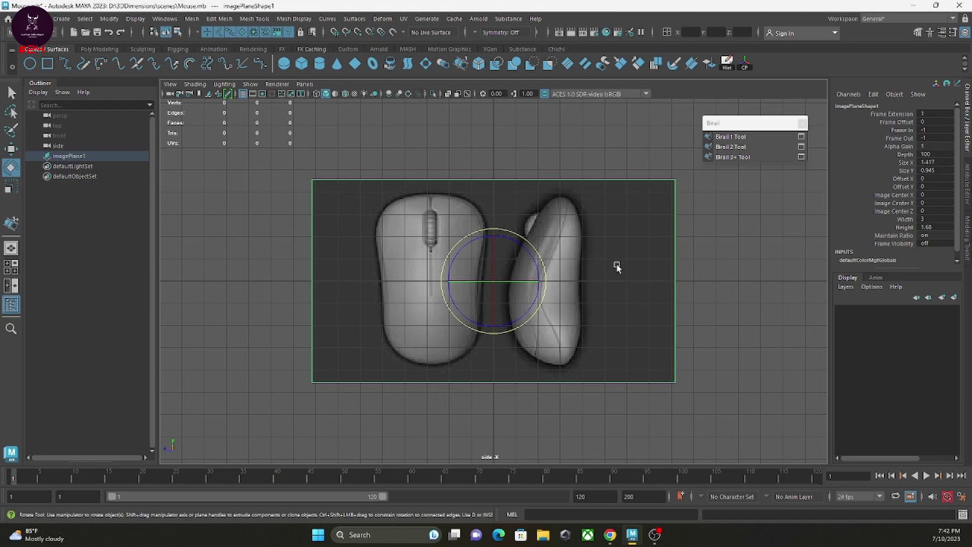
left_click_drag(536, 245, 533, 344)
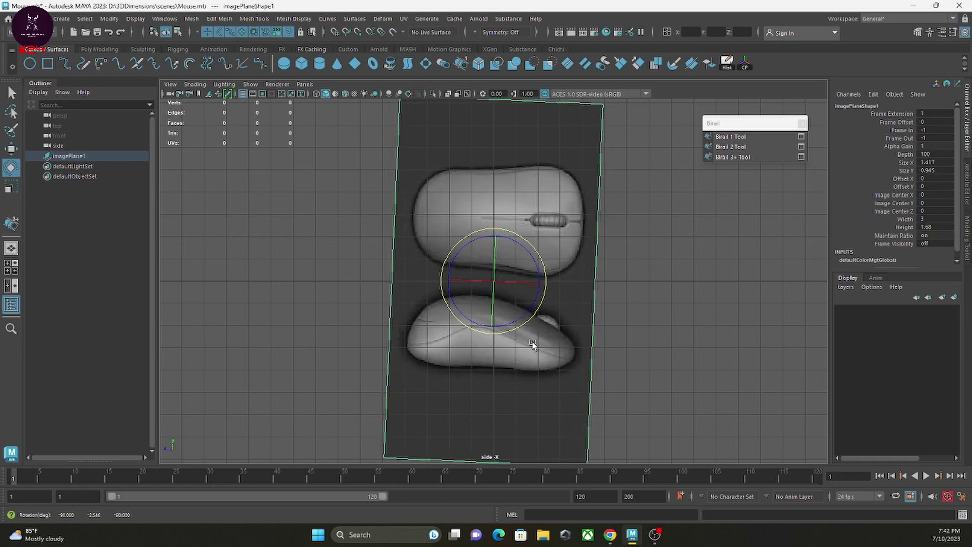
key("ctrl+z")
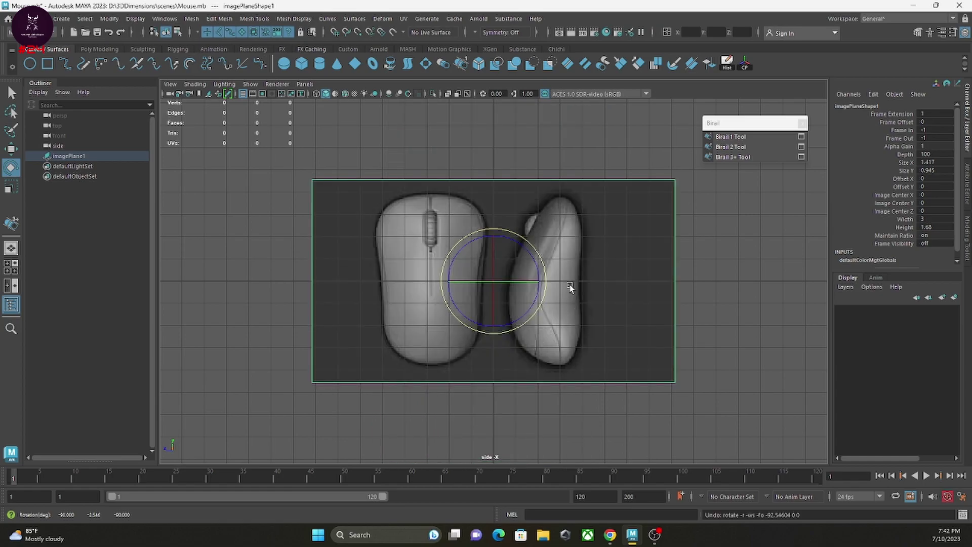
left_click_drag(543, 248, 547, 298)
key("w")
left_click_drag(491, 247, 492, 160)
left_click(653, 225)
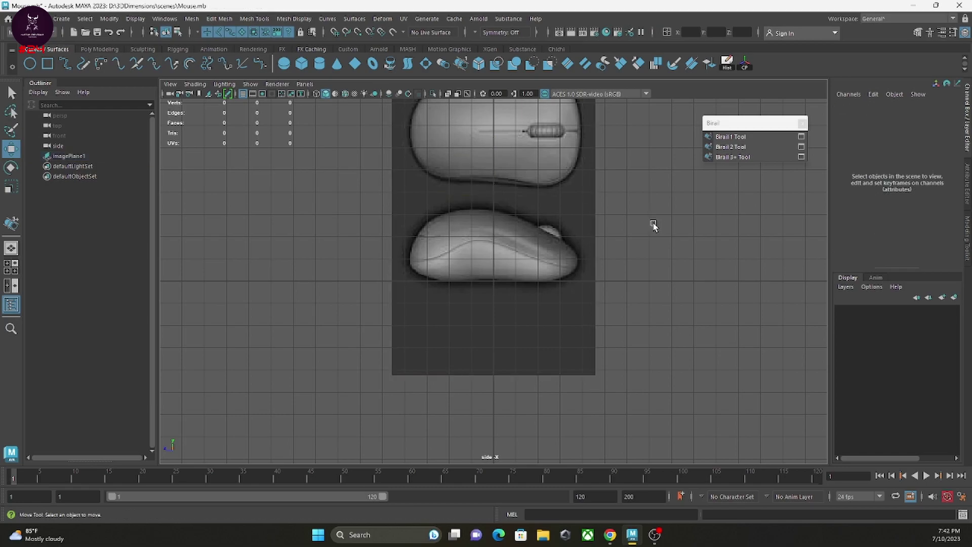
- Return to the four-view layout and move the image plane back along X to about -8.05
key("space")
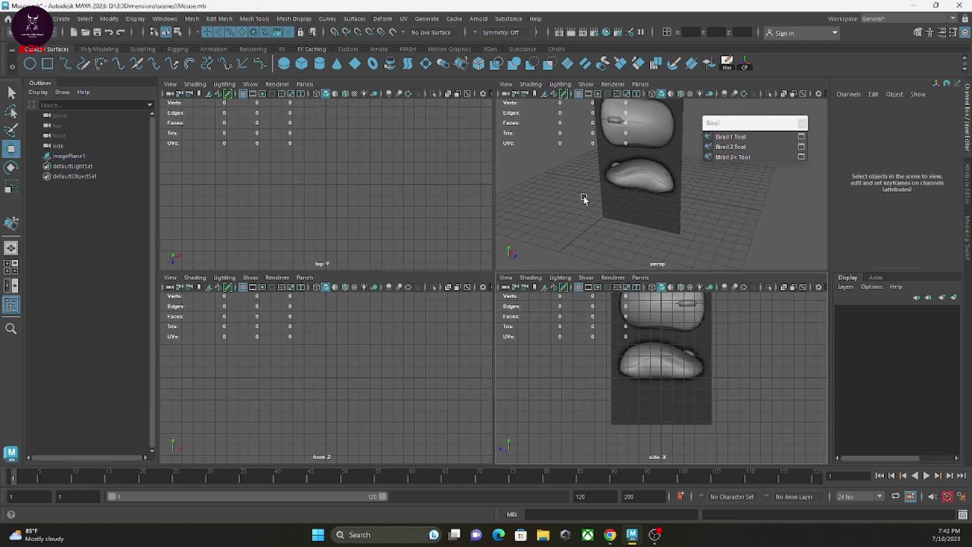
left_click(636, 161)
left_click_drag(664, 142, 625, 183)
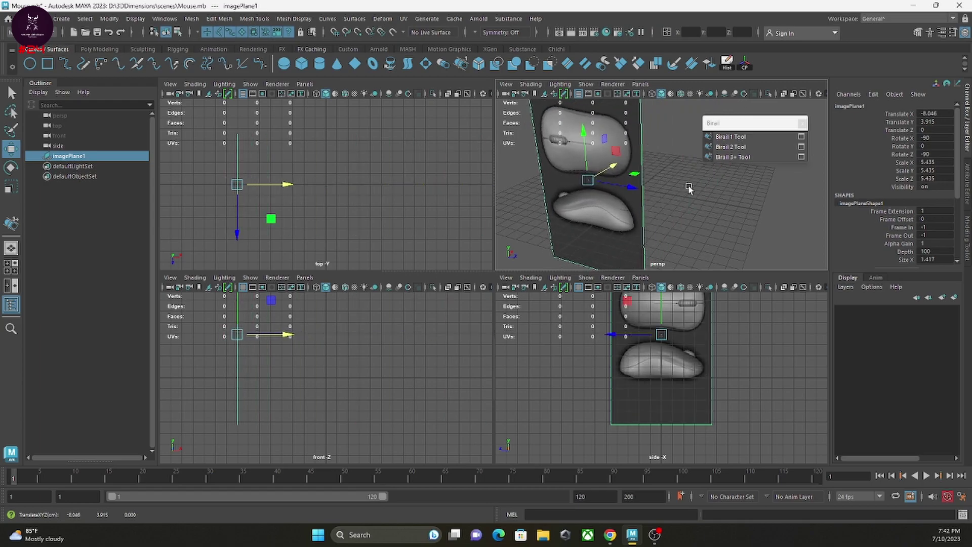
- Duplicate the image plane to about X 7.2 and rotate the copy flat, with rotation values -90, 0, 0
left_click_drag(767, 211, 643, 220, "alt")
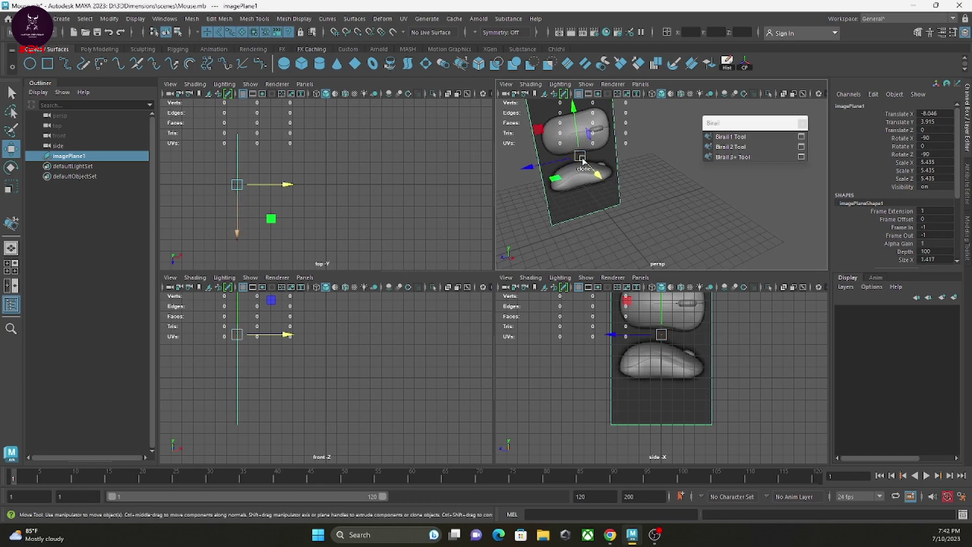
mouse_move(596, 189)
left_mouse_down("shift")
mouse_move(667, 260)
mouse_move(664, 252)
left_mouse_up("shift")
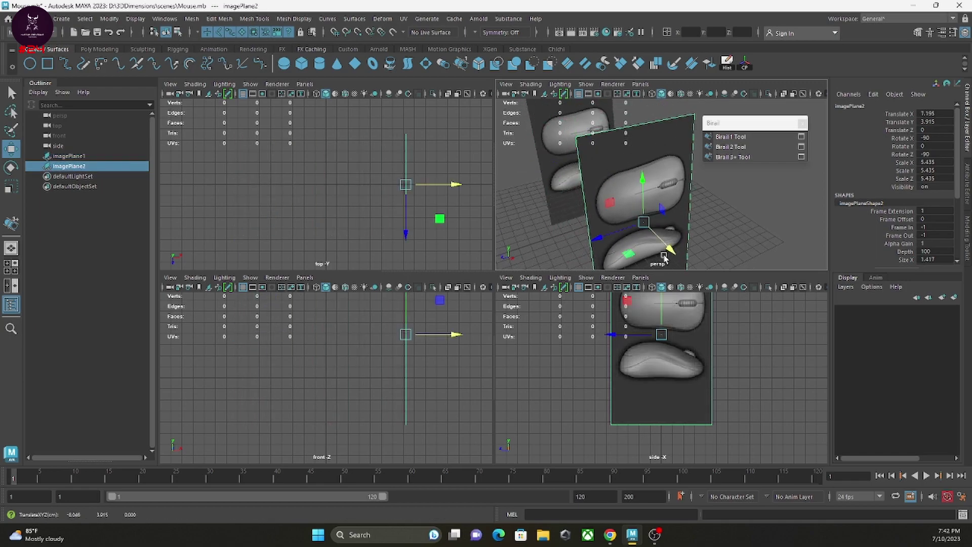
key("e")
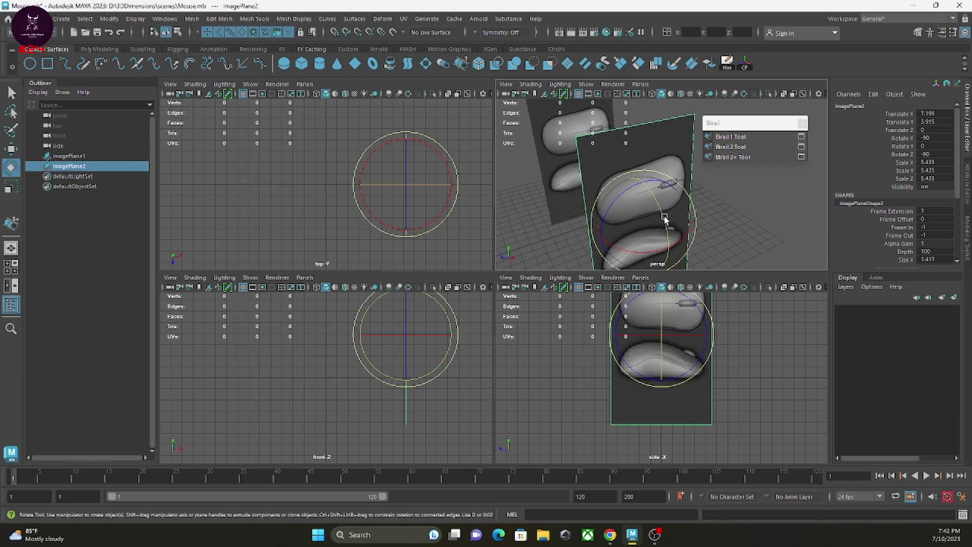
left_click_drag(665, 221, 606, 170)
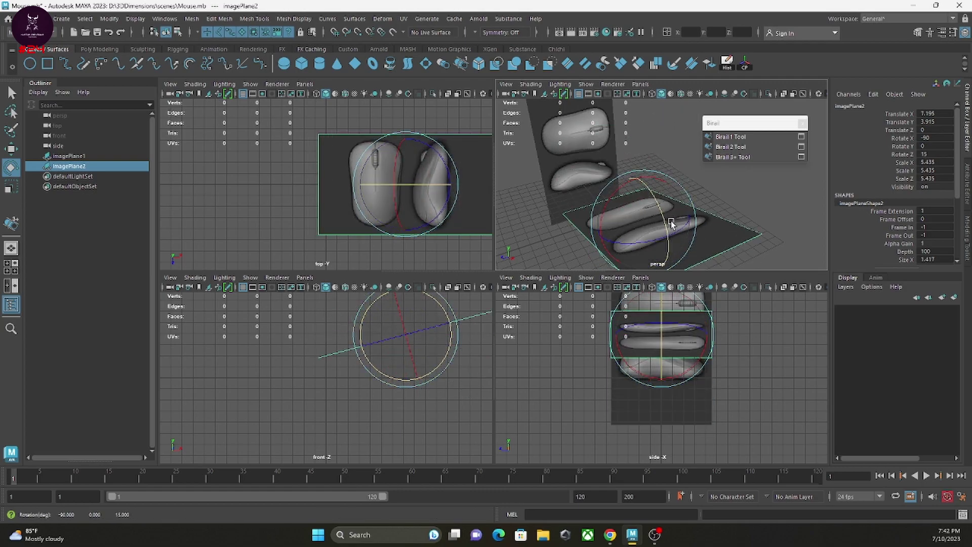
left_click_drag(691, 235, 706, 197, "alt")
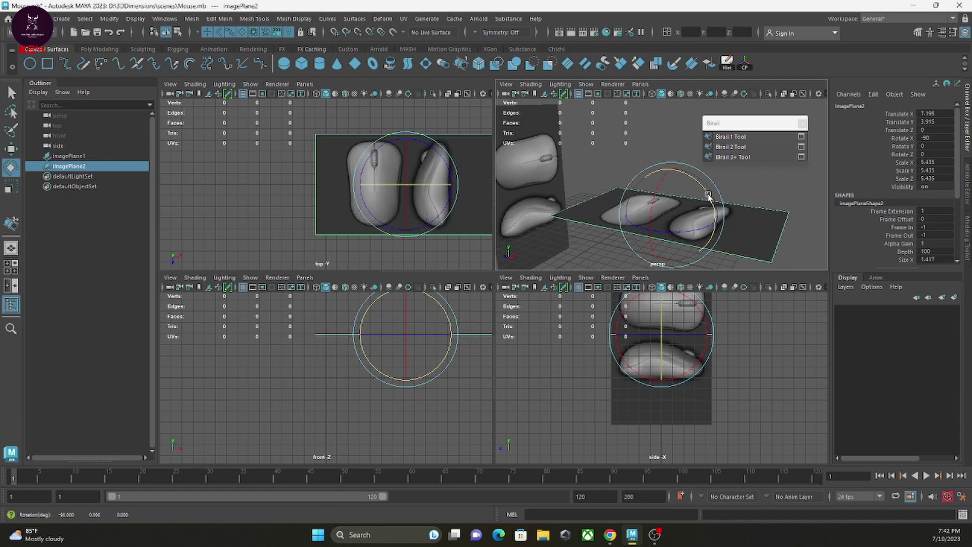
- Lower the flat image plane below the grid to about Y -1.85
key("w")
left_click_drag(671, 170, 670, 203)
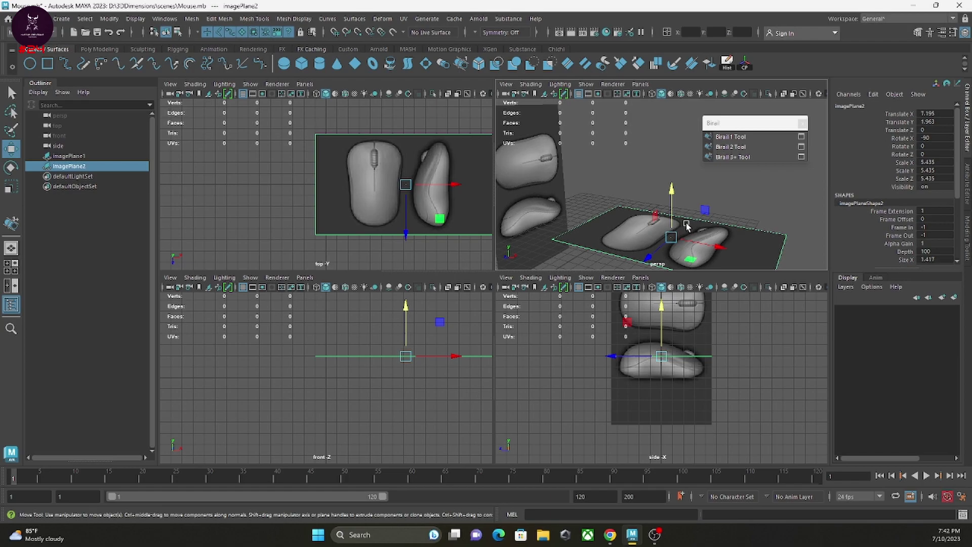
left_click_drag(687, 226, 663, 153)
scroll(600, 357, "down", 1)
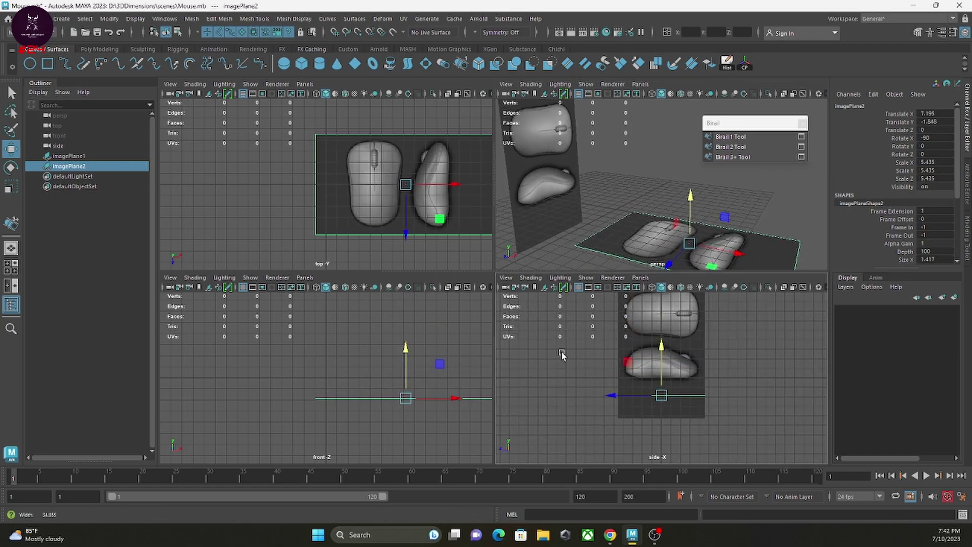
- Try shifting the flat image plane about 3.06 units along Z, and undo the move
left_click_drag(660, 227, 552, 261, "alt")
key("ctrl+z")
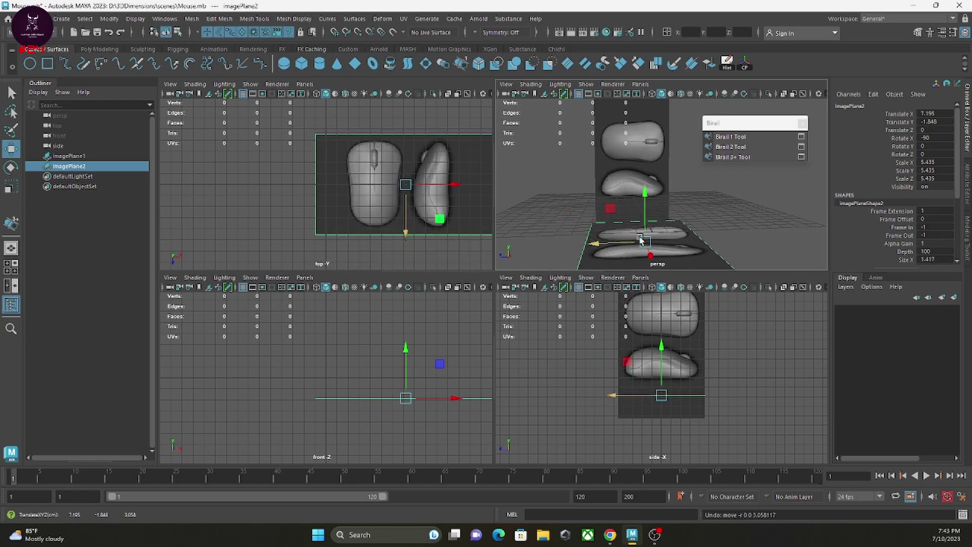
left_click_drag(620, 263, 745, 260, "alt")
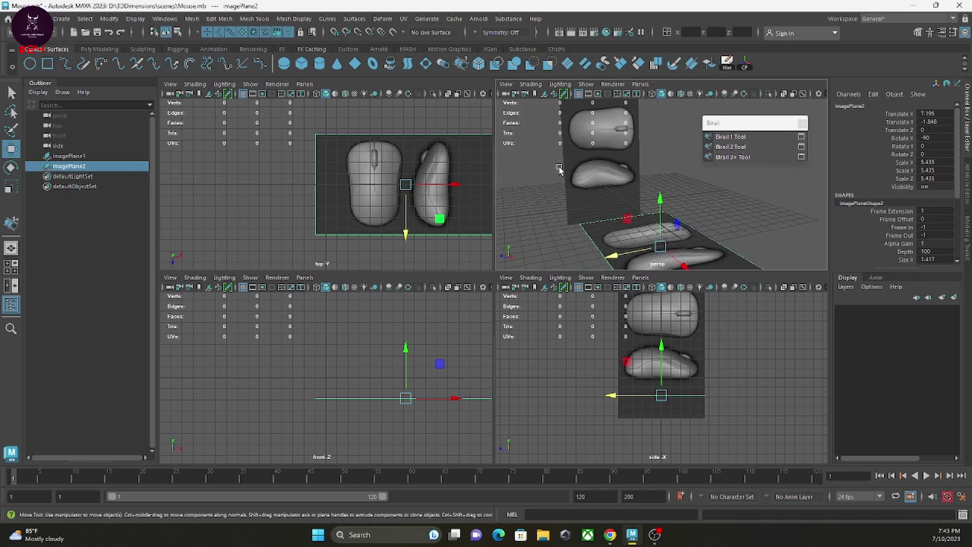
- Create a display layer, add both the upright and the flat image planes to it, and deselect them
left_click(610, 223, "shift")
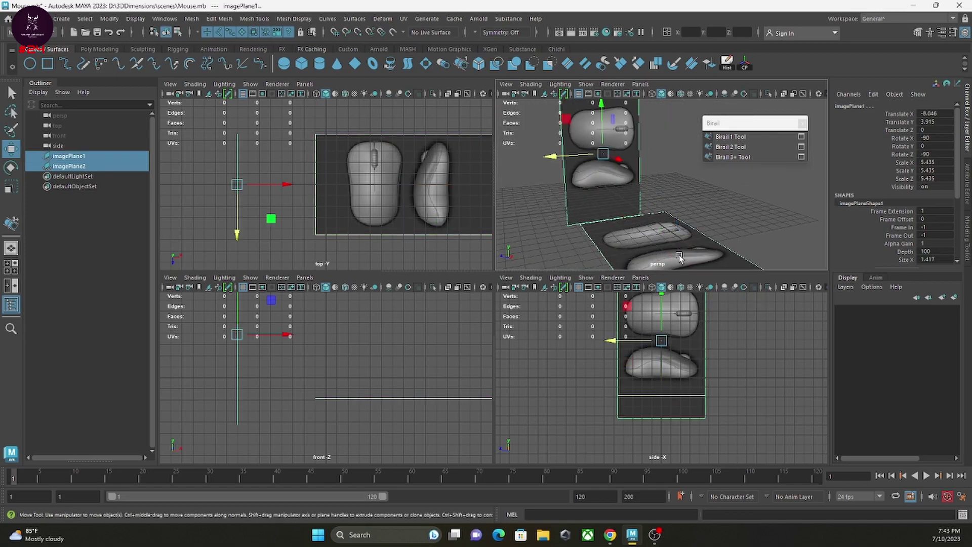
left_click(936, 302)
right_click(888, 311)
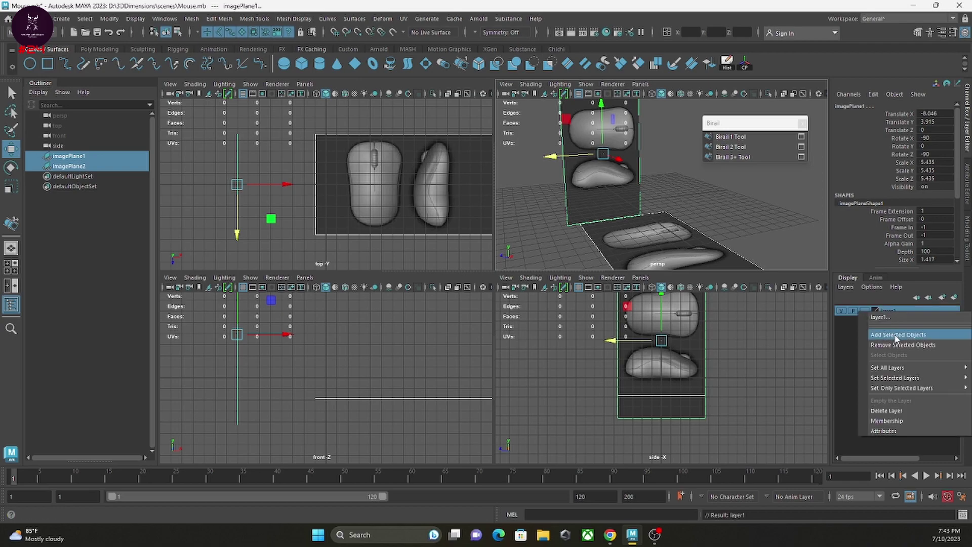
left_click(897, 335)
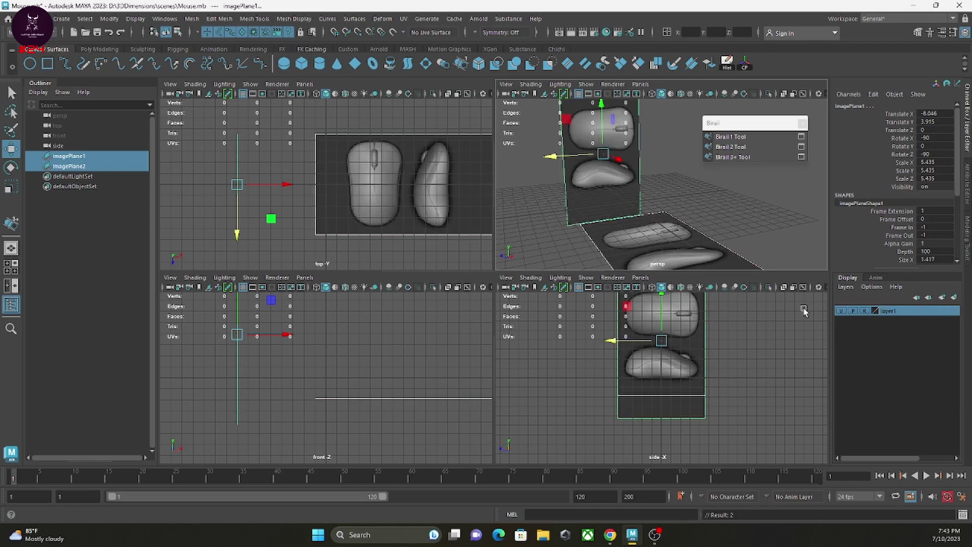
left_click(700, 214)
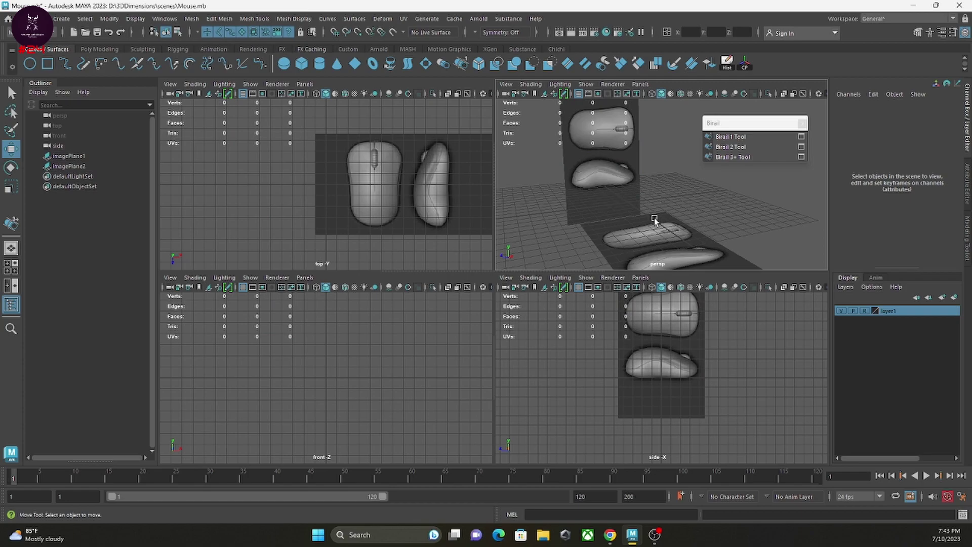
left_click_drag(654, 218, 702, 234, "alt")
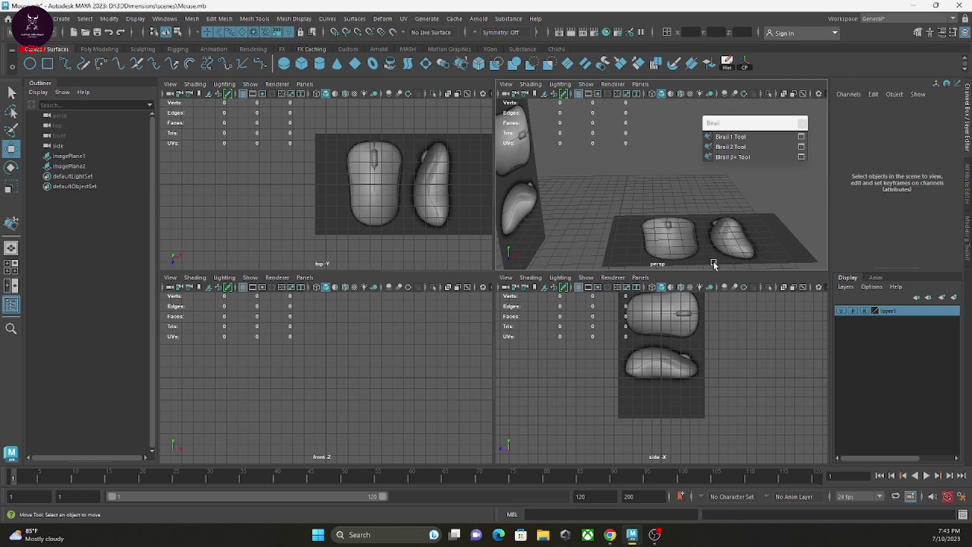
- Examine the mouse reference up close in the side and top views, and compare both image planes in perspective
middle_click_drag(690, 347, 551, 393, "alt")
right_click_drag(551, 393, 752, 397, "alt")
key("space")
right_click_drag(603, 325, 527, 298, "alt")
middle_click_drag(526, 298, 549, 314, "alt")
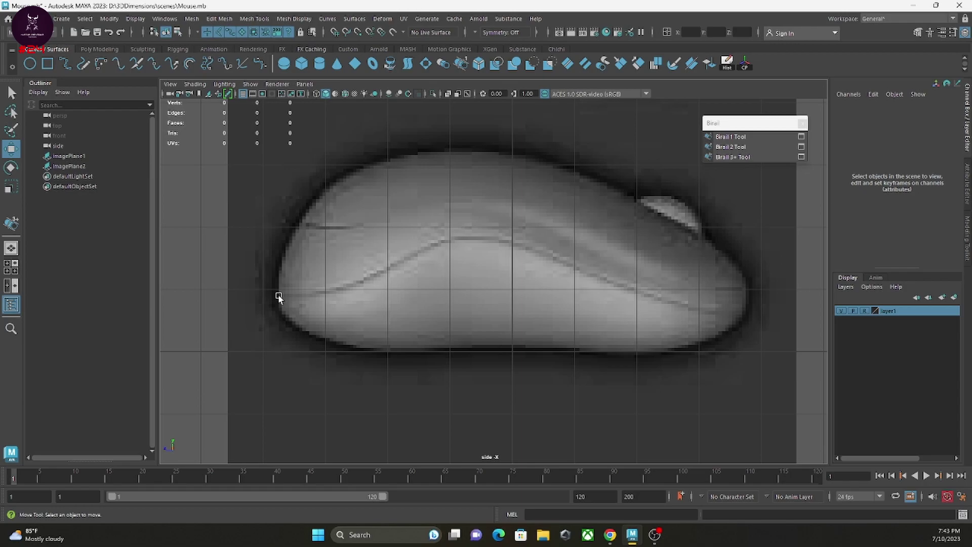
key("space")
key("space")
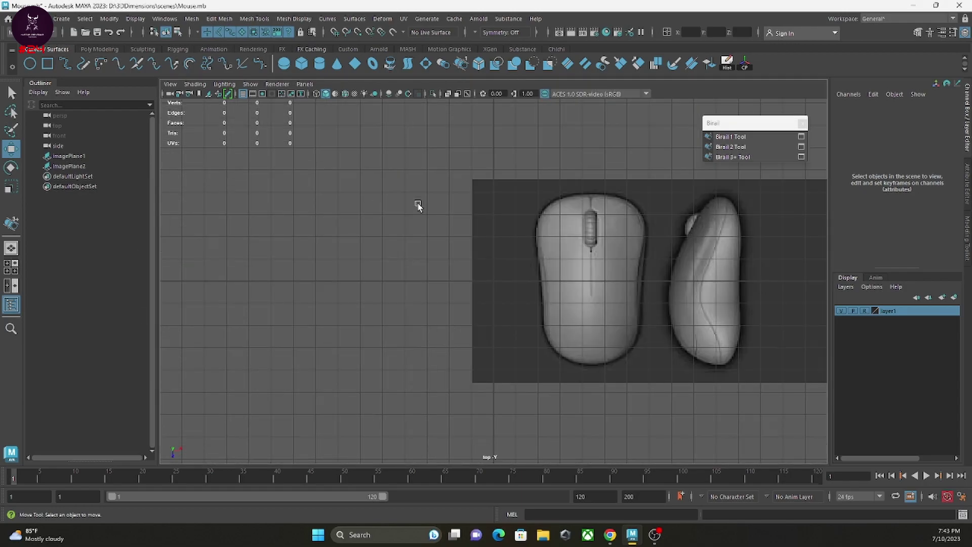
scroll(586, 280, "up", 2)
middle_click_drag(586, 280, 347, 219, "alt")
right_click_drag(347, 219, 478, 302, "alt")
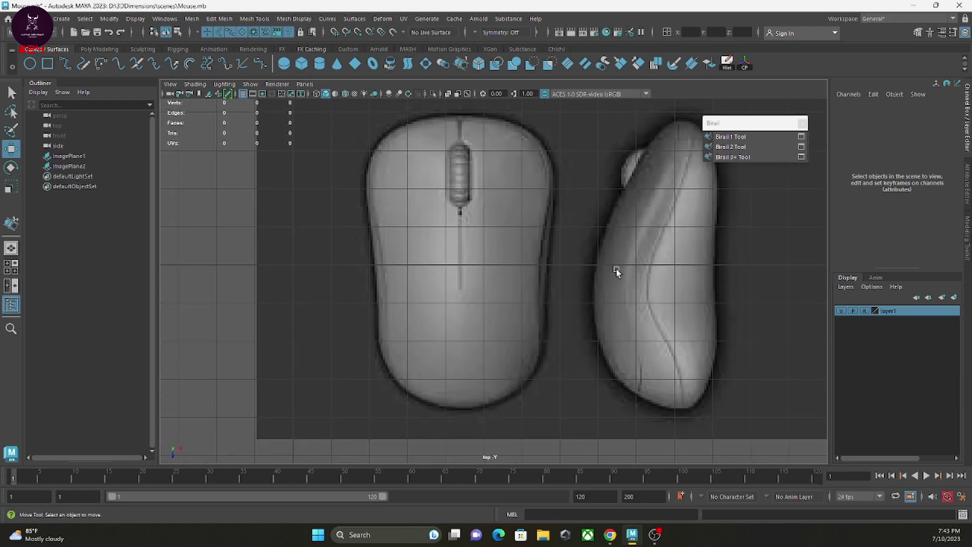
key("space")
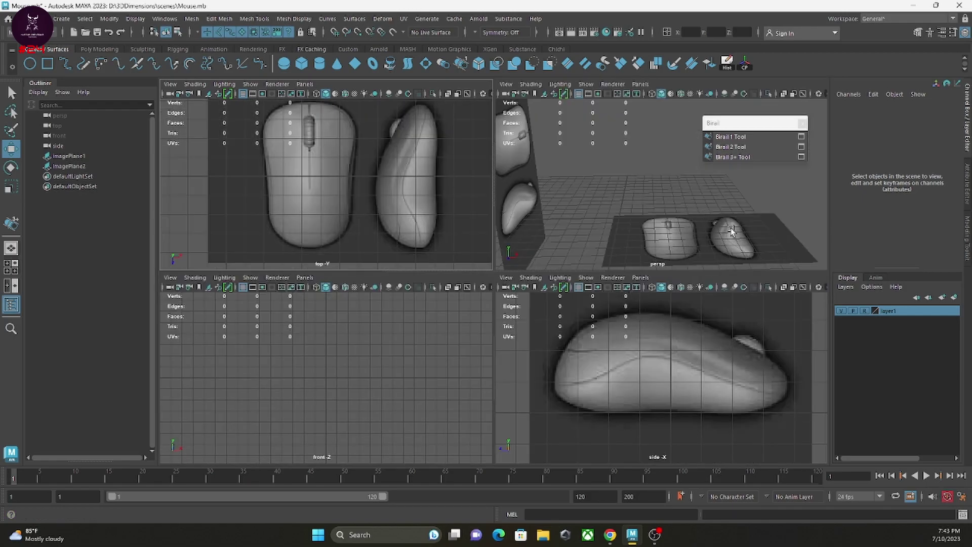
left_click_drag(789, 218, 499, 208, "alt")
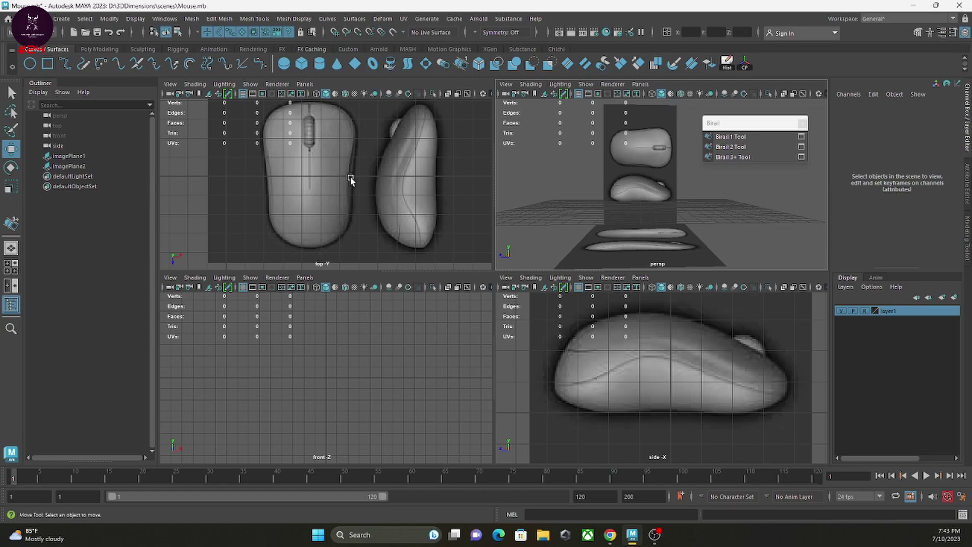
left_click_drag(375, 155, 295, 169, "alt")
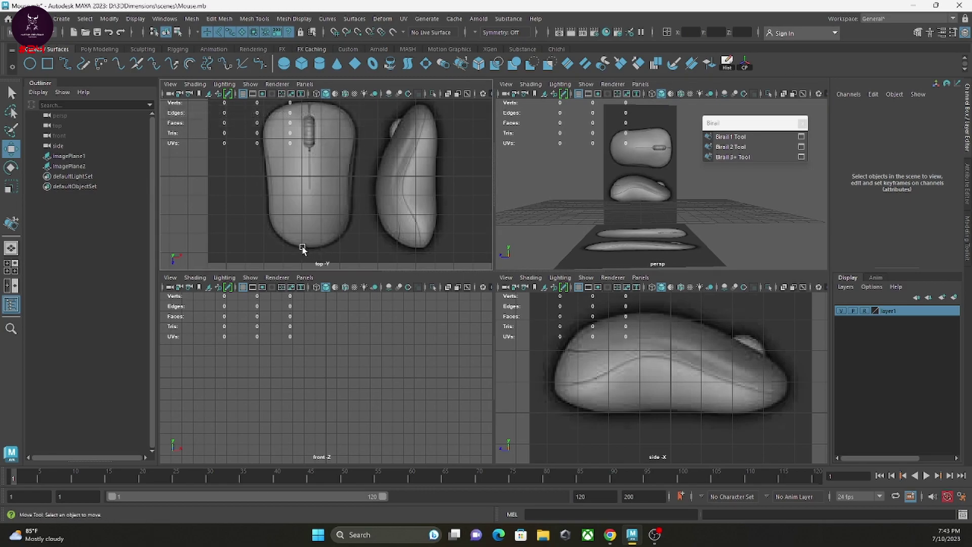
key("space")
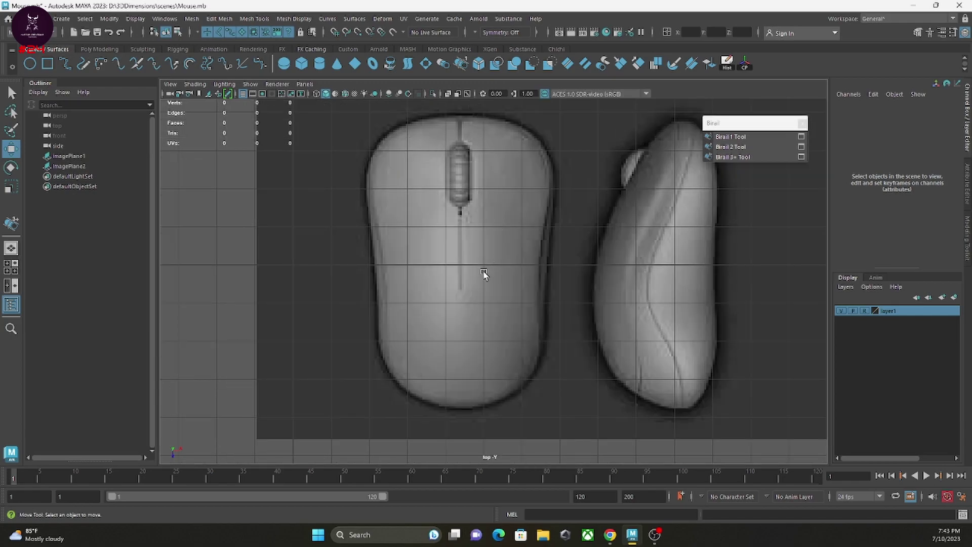
- Trace one half of the mouse's top-view outline with an EP curve, from the front centre around the scroll-wheel end to the rear centre
scroll(543, 208, "up", 5)
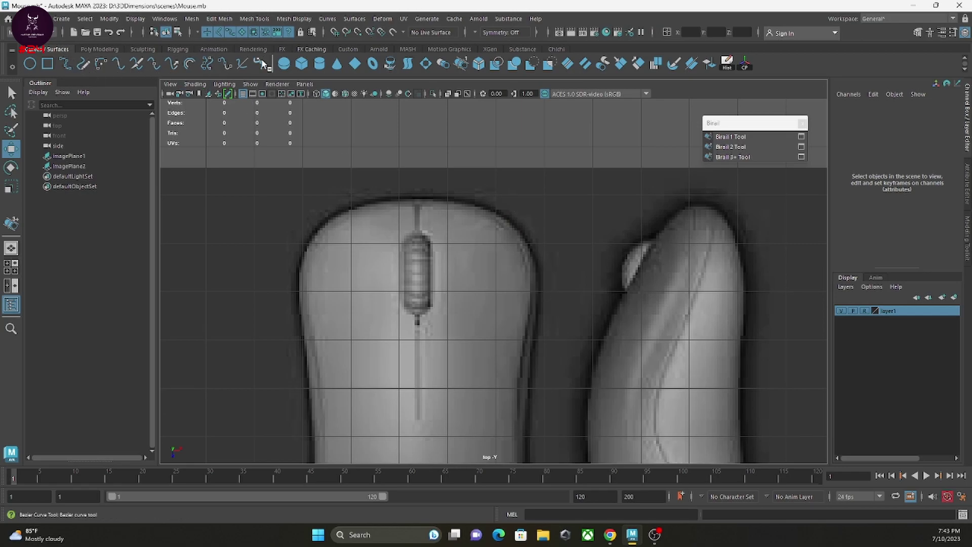
left_click(64, 68)
middle_click_drag(494, 240, 478, 160, "alt")
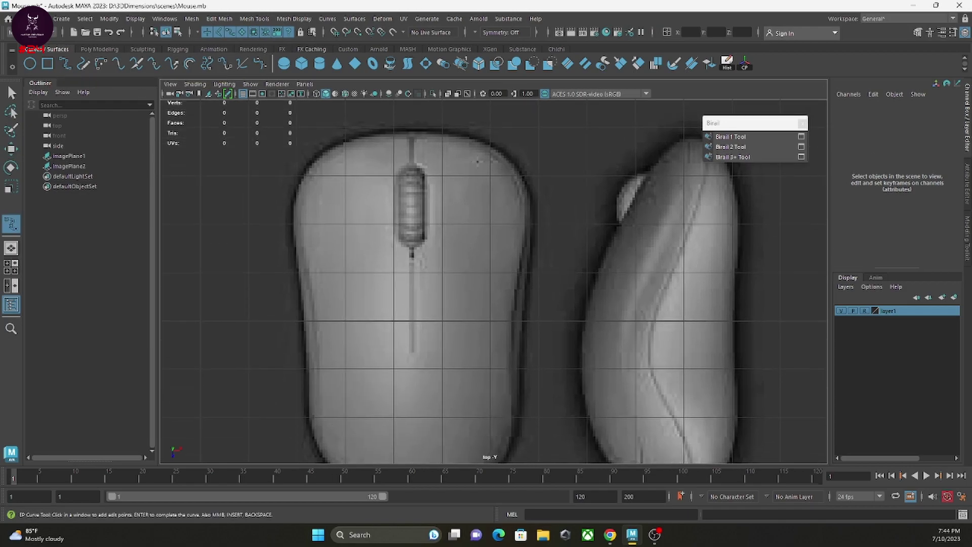
left_click(412, 133)
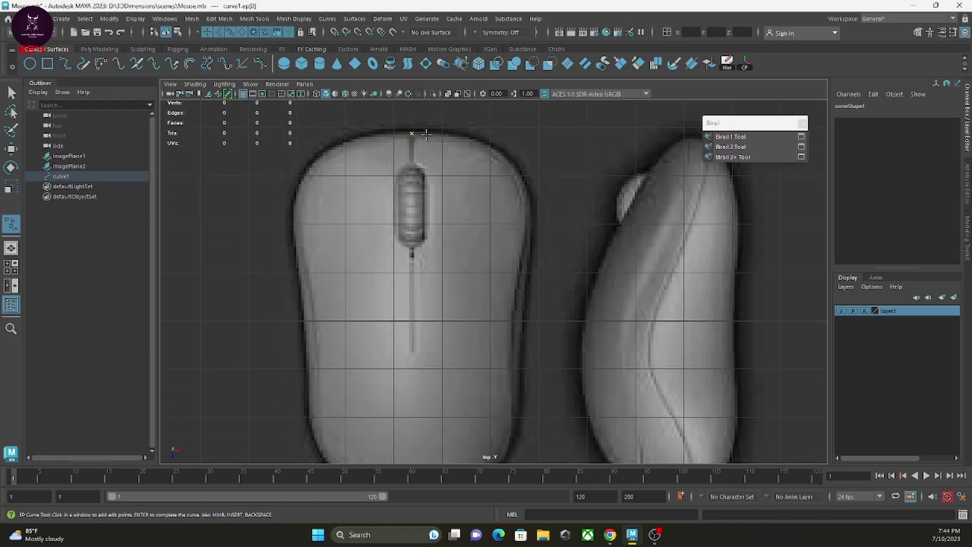
left_click(508, 160)
scroll(547, 237, "down", 1)
scroll(524, 354, "up", 1)
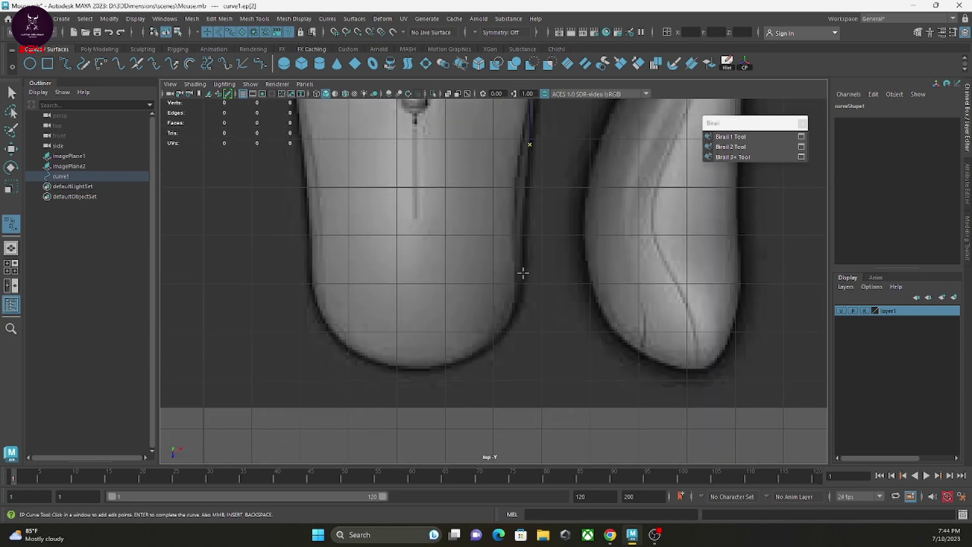
left_click(523, 276)
left_click(523, 276)
left_click(481, 351)
left_click(420, 370)
right_click_drag(466, 262, 411, 263)
key("w")
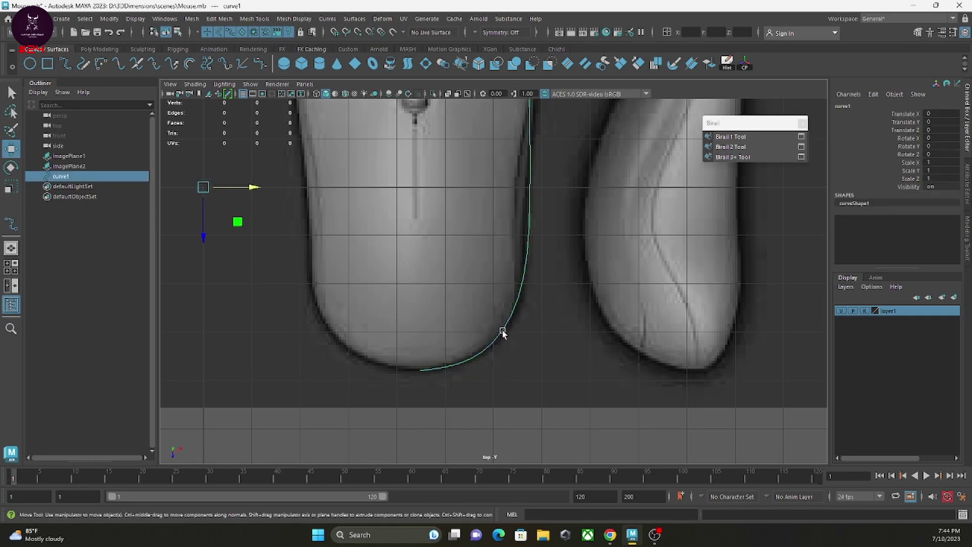
- Show the curve's control vertices and move the rear-corner and side ones in the top view to fit the mouse outline
right_click_drag(481, 347, 425, 263)
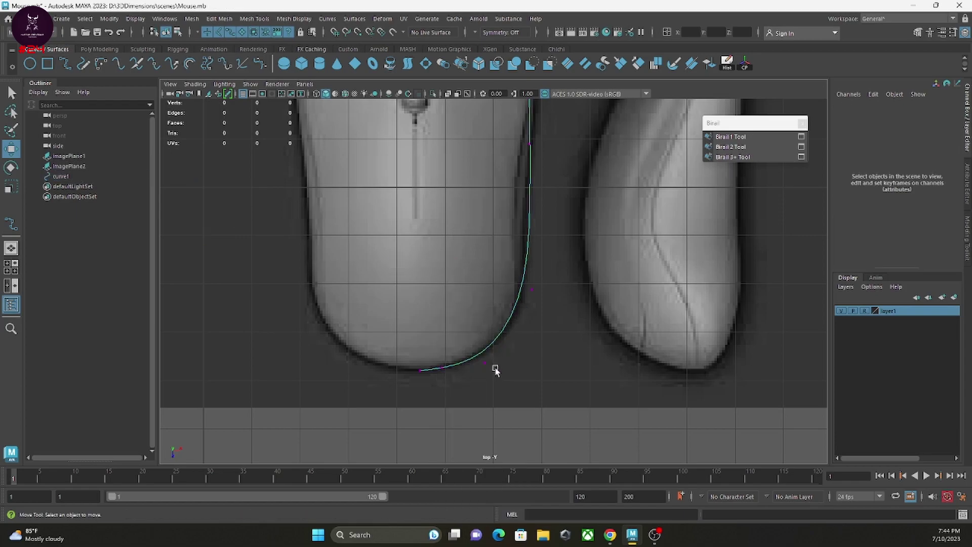
left_click(485, 363)
left_click_drag(485, 363, 491, 361)
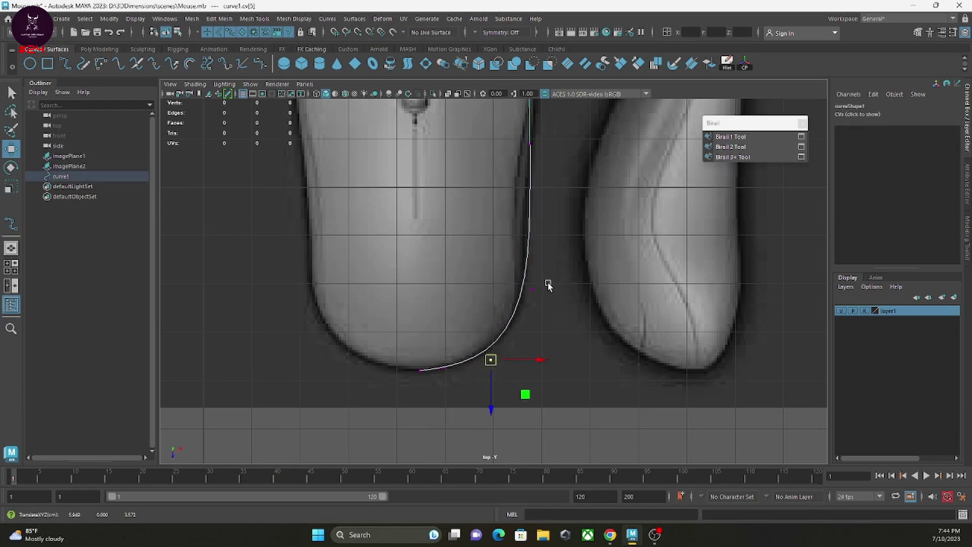
left_click(526, 278)
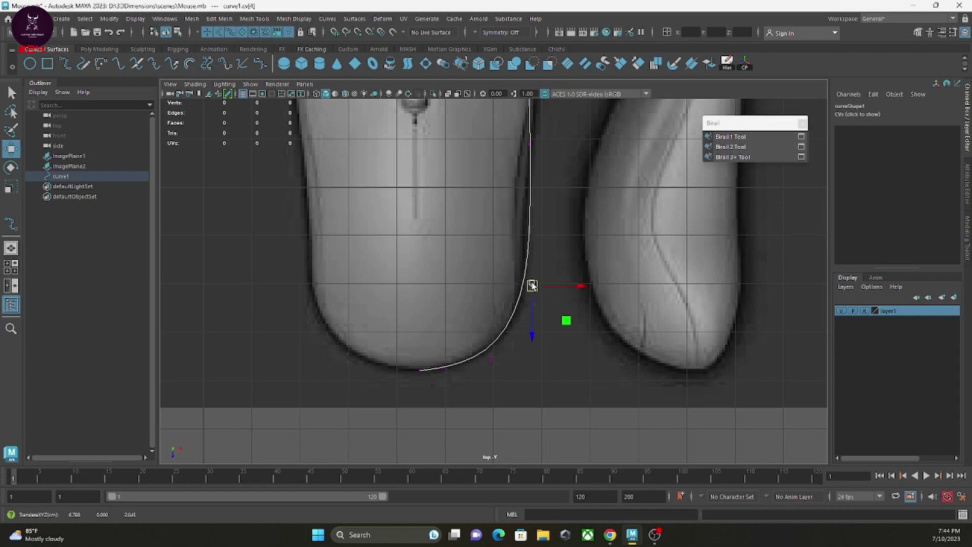
middle_click_drag(574, 188, 574, 278, "alt")
left_click(531, 240)
left_click_drag(530, 241, 520, 314)
- Adjust the front-corner control vertices to the outline, and place the mid-side vertex at about X 6.63, Z 0.23
middle_click_drag(582, 187, 594, 232, "alt")
left_click(539, 202)
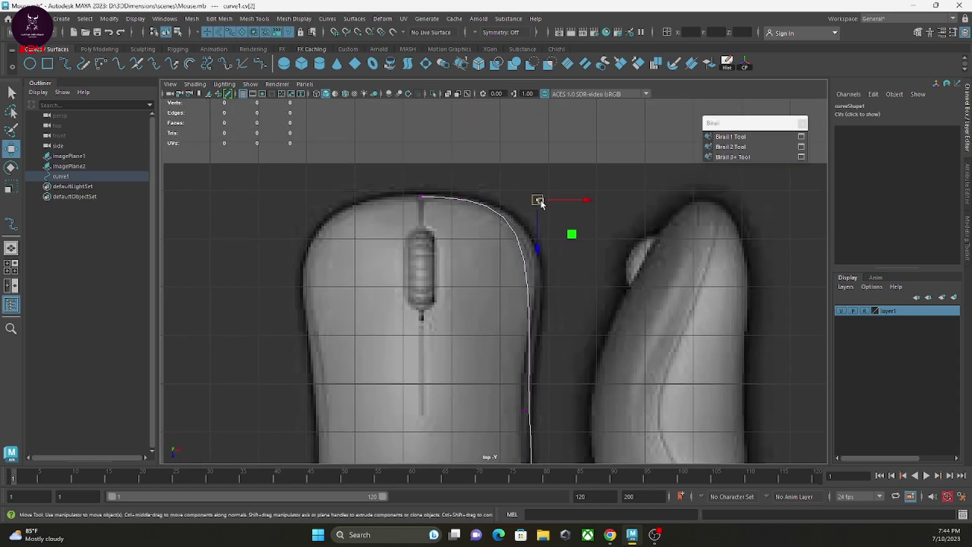
left_click_drag(538, 202, 565, 205)
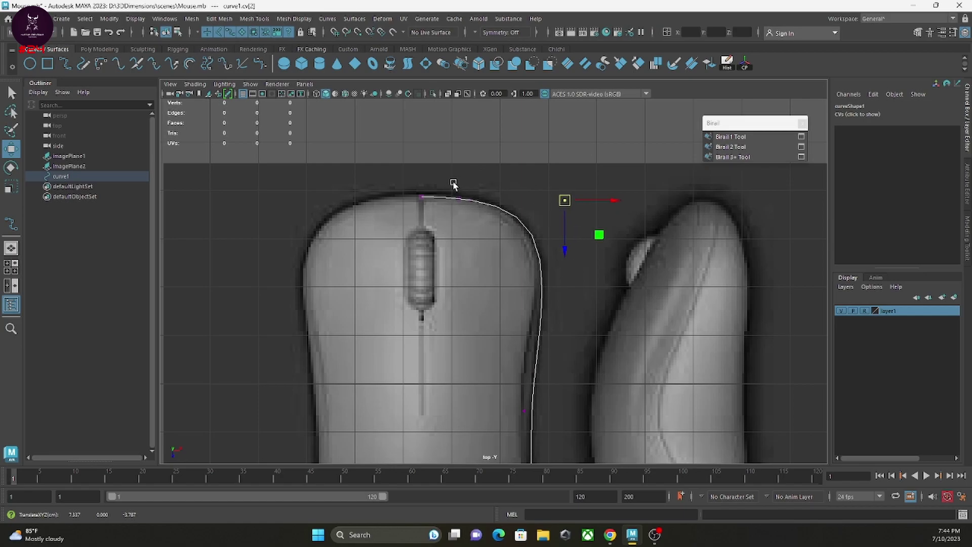
left_click(463, 198)
left_click_drag(467, 200, 460, 192)
left_click(564, 199)
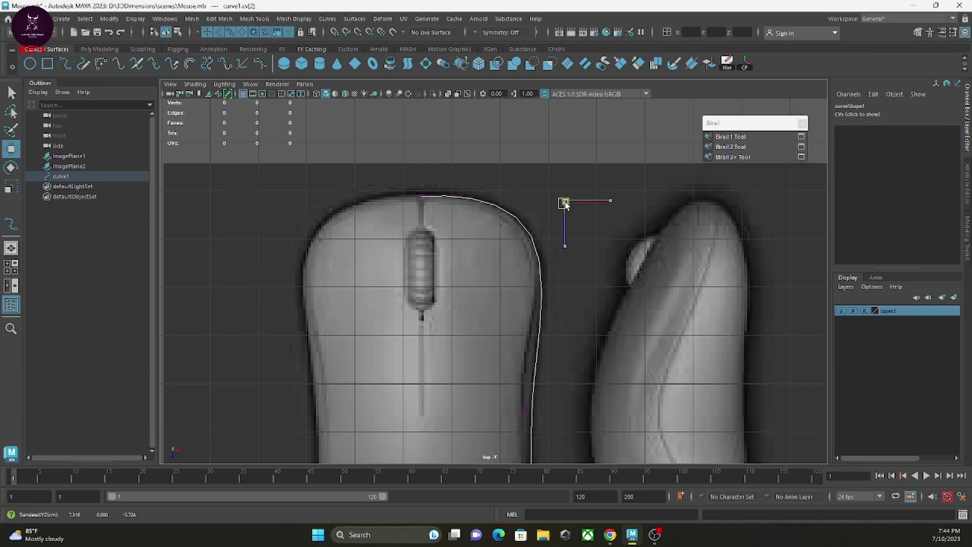
middle_click_drag(503, 399, 493, 270, "alt")
left_click(514, 281)
left_click_drag(515, 280, 512, 268)
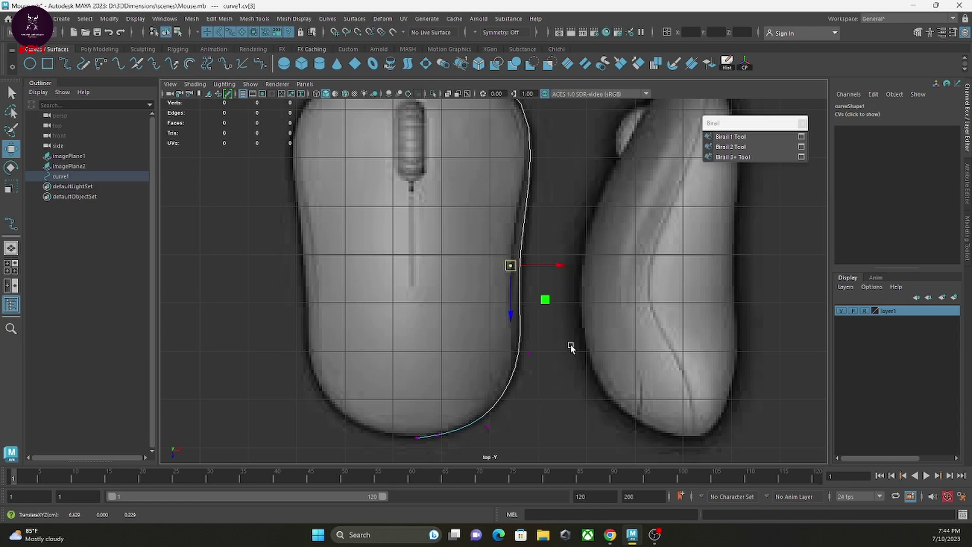
- Raise all of the curve's control vertices together in the side view to about Y 0.85
key("space")
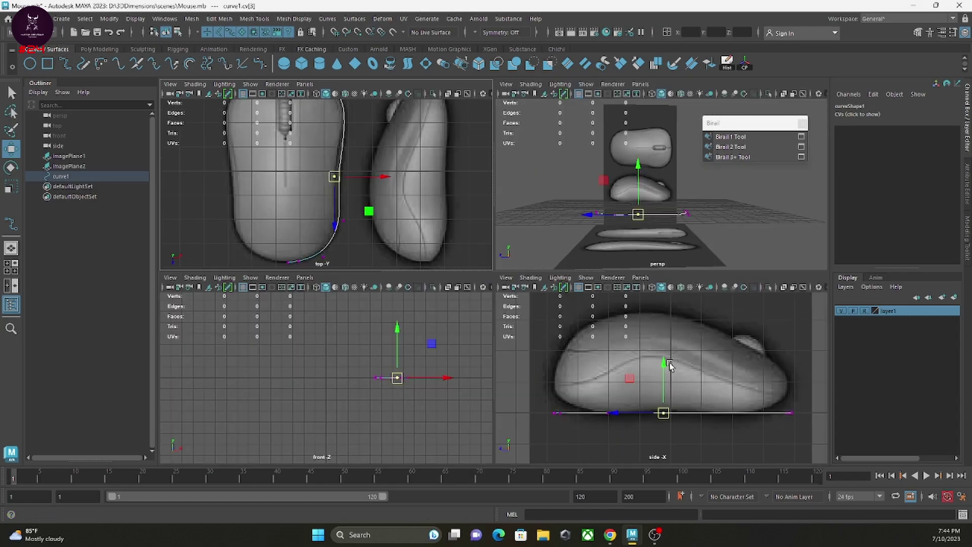
key("space")
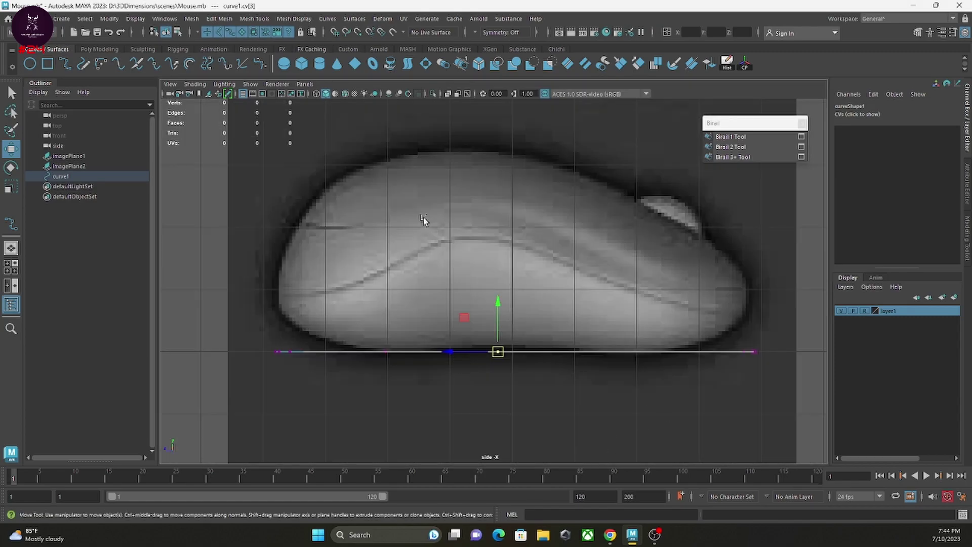
left_click_drag(499, 310, 500, 283)
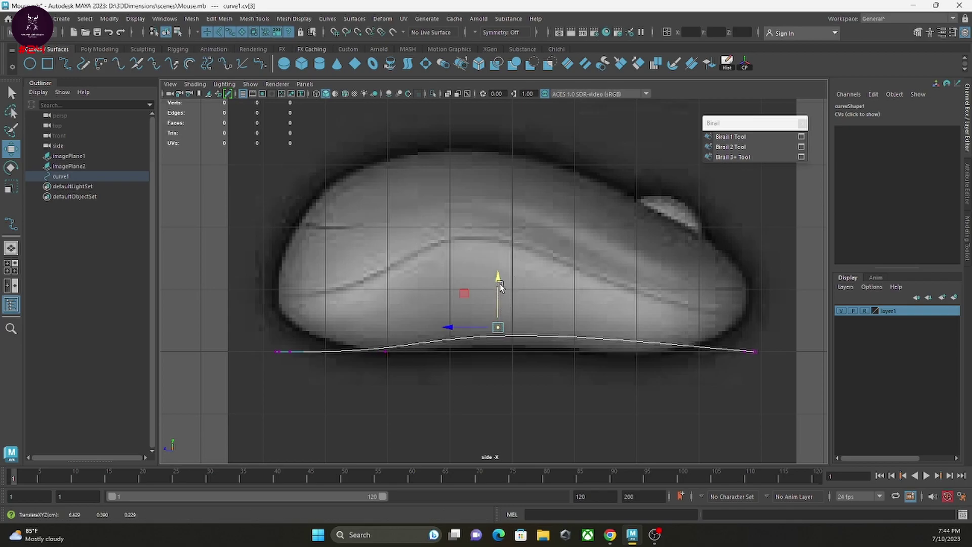
key("ctrl+z")
right_click(511, 351)
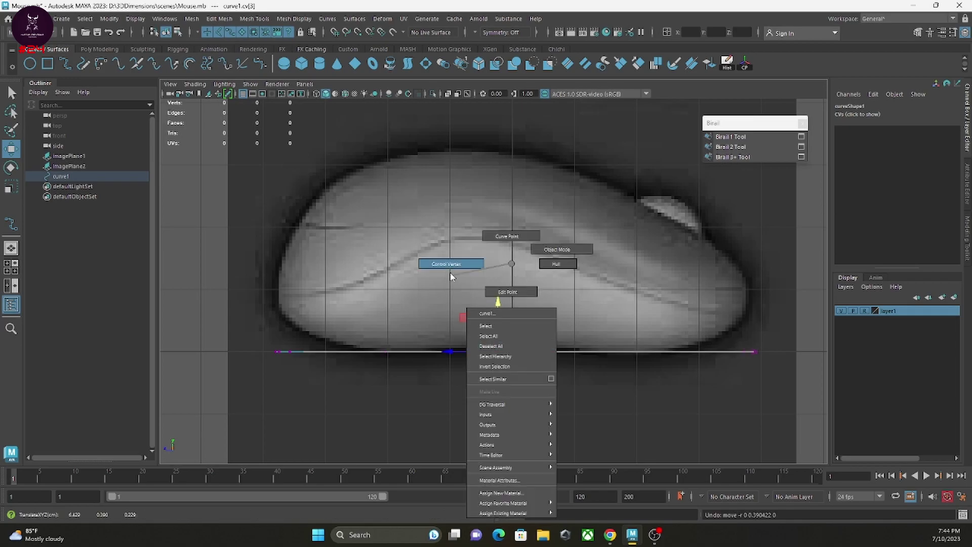
left_click_drag(256, 304, 777, 398)
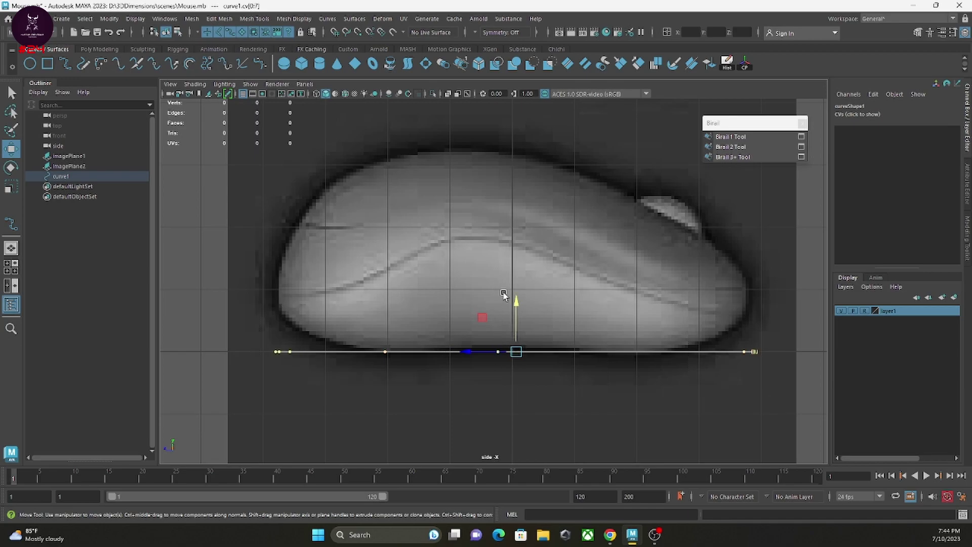
left_click_drag(517, 326, 519, 269)
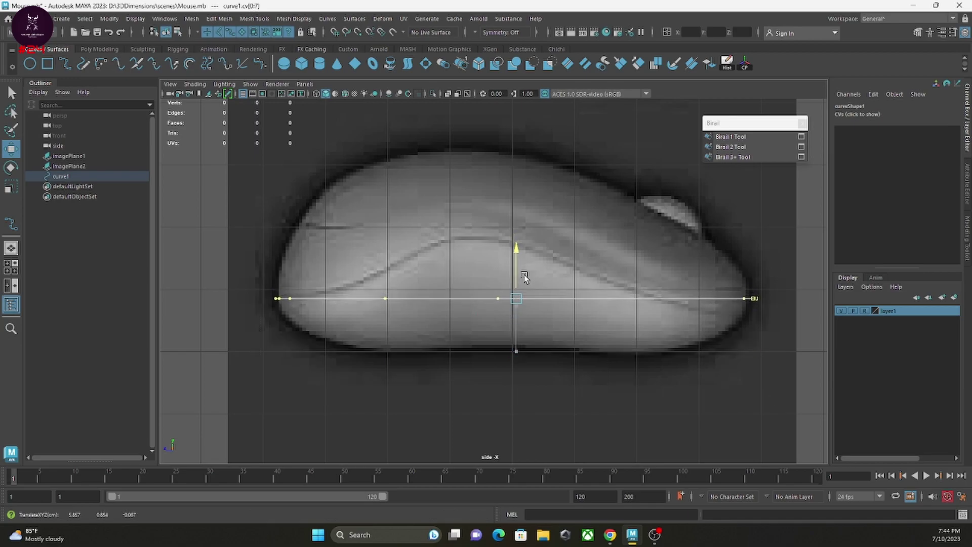
- In the side view, raise the rear-corner control vertex to about Y 1.62 and move the one near the rear tip to about Y 0.73
key("space")
key("space")
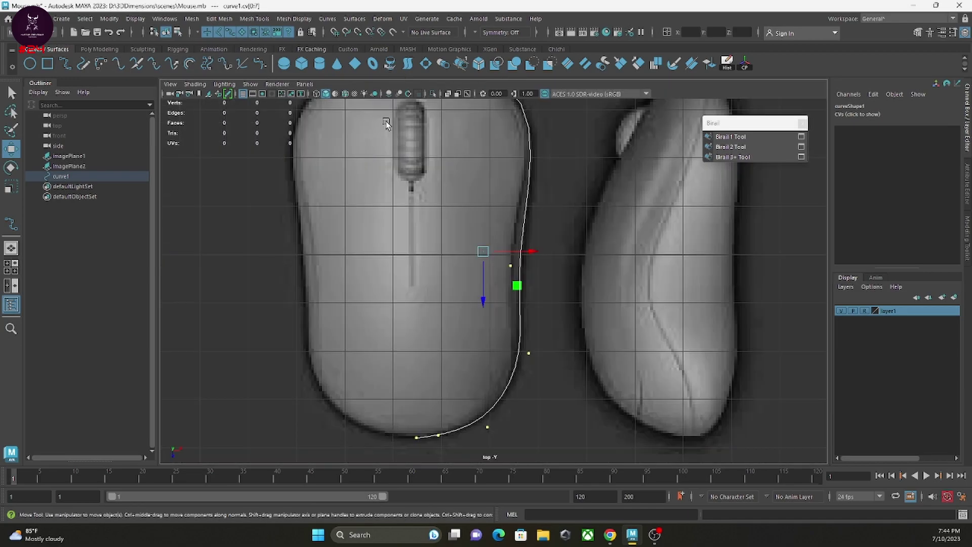
scroll(398, 152, "up", 4)
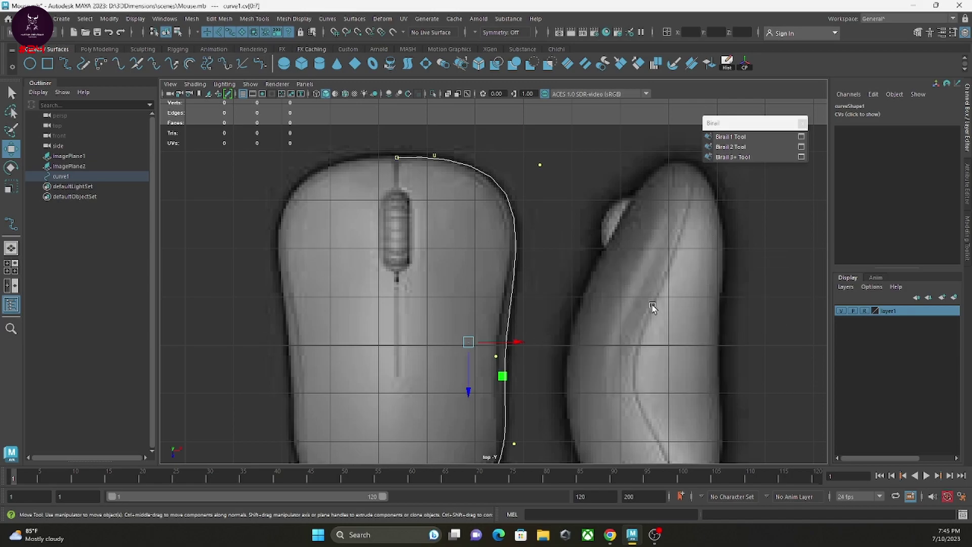
key("space")
key("space")
scroll(380, 317, "up", 5)
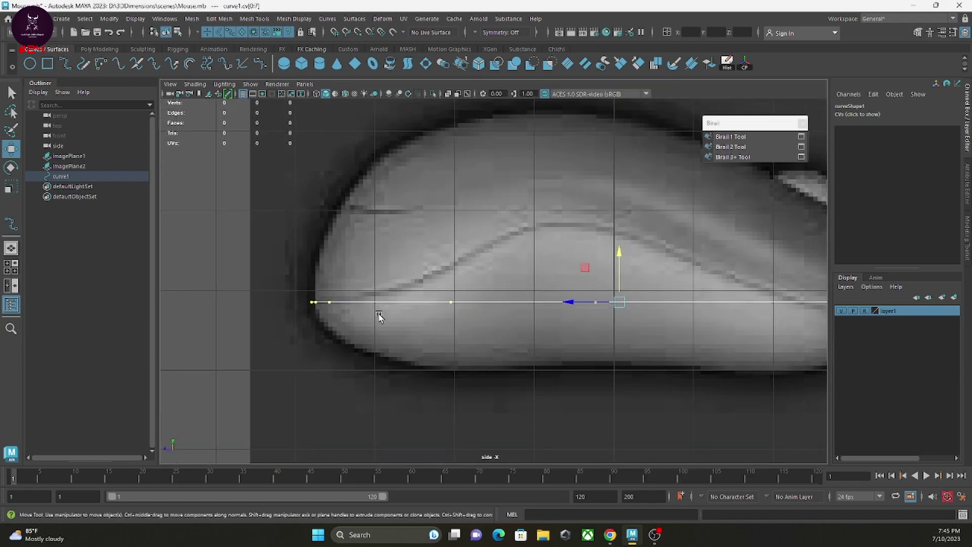
left_click(349, 317)
left_click(451, 302)
left_click_drag(450, 275, 448, 212)
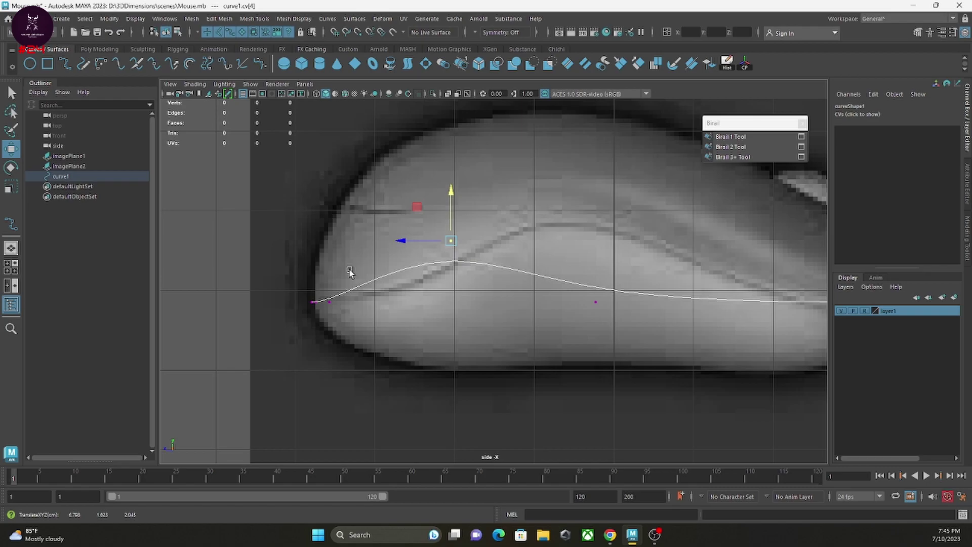
left_click(329, 300)
left_click_drag(330, 303, 343, 311)
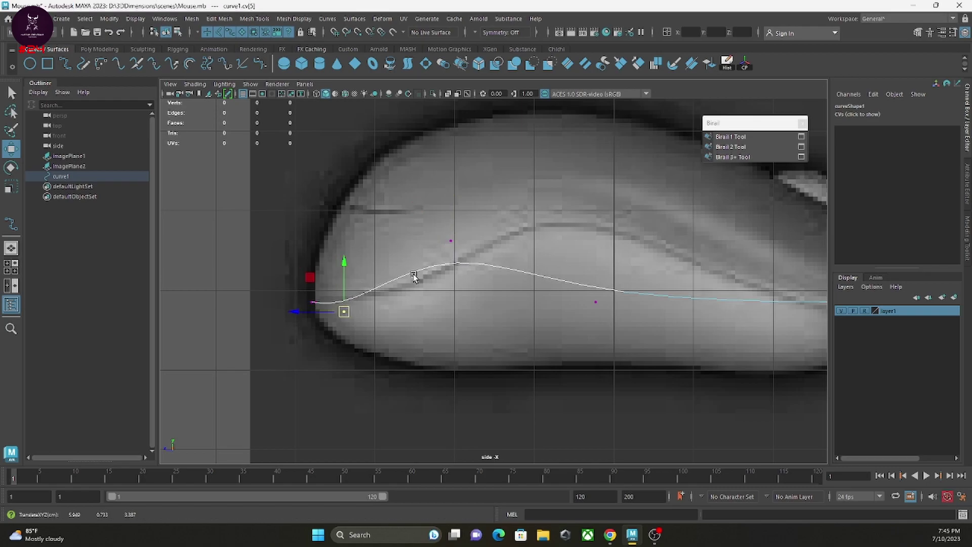
- Lower the rear-corner control vertex and raise the mid-side one so the curve follows the mouse's wavy side seam
left_click_drag(416, 226, 463, 255)
left_click_drag(450, 241, 441, 266)
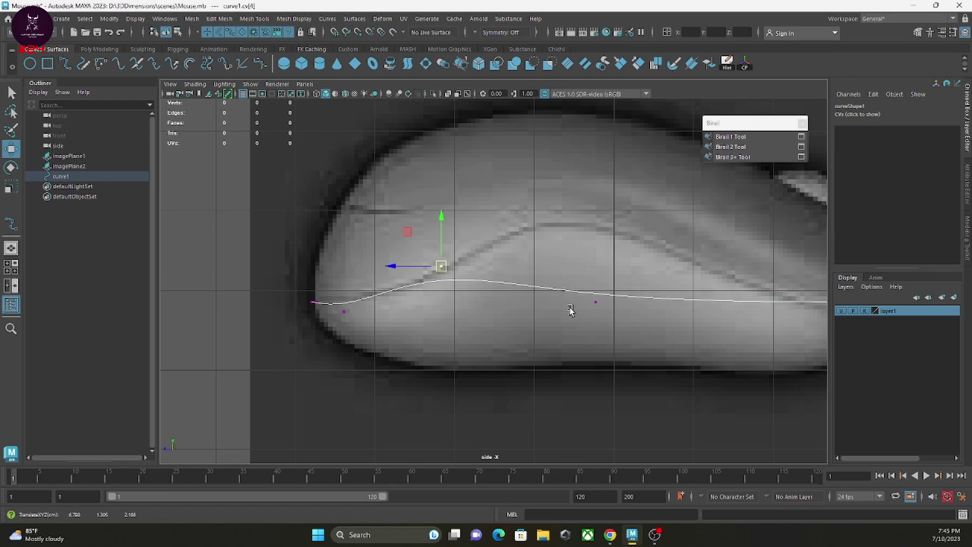
left_click(595, 301)
left_click_drag(596, 302, 574, 196)
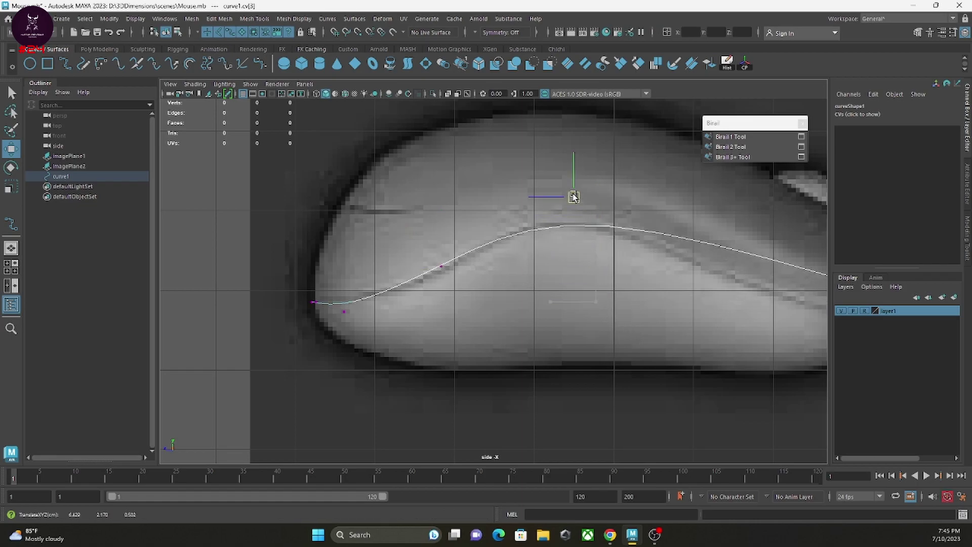
left_click_drag(373, 260, 468, 304)
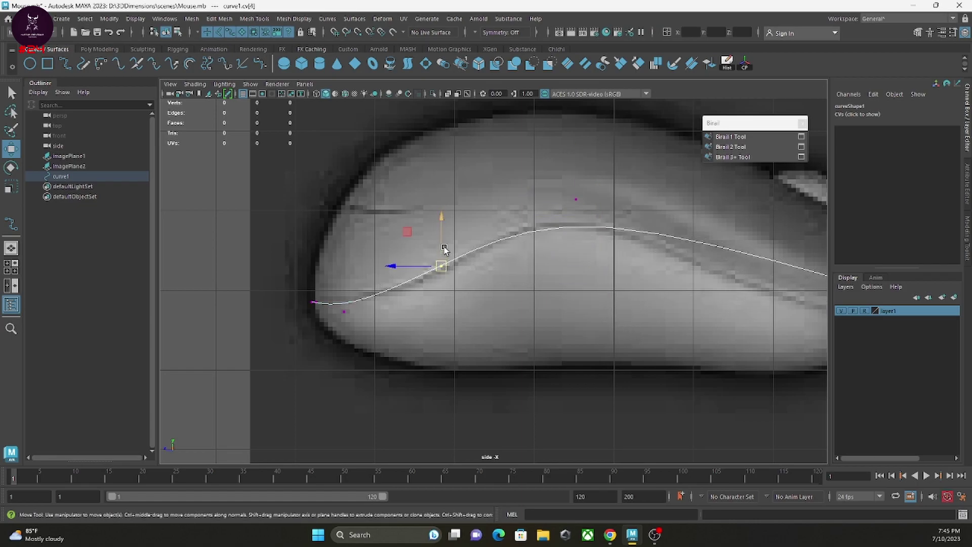
left_click_drag(444, 249, 445, 258)
left_click(575, 198)
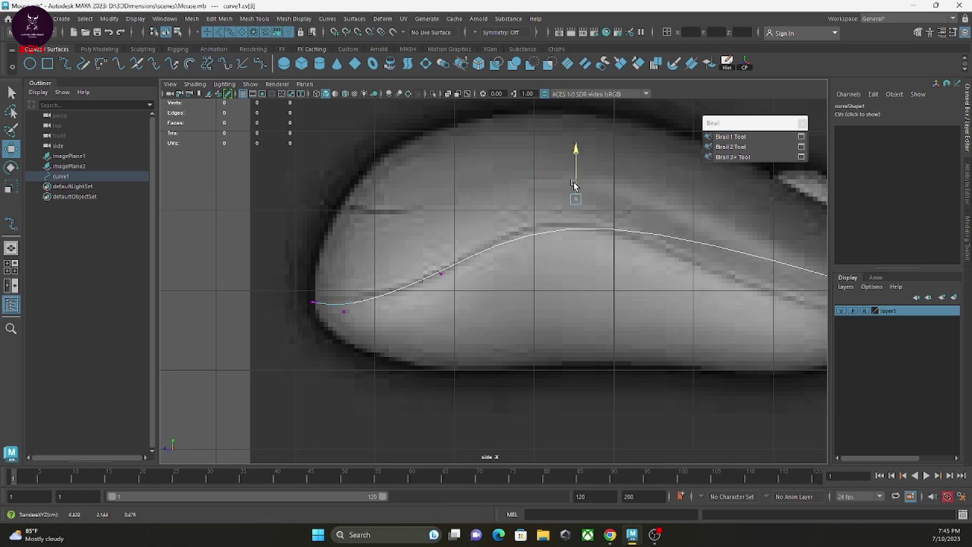
left_click_drag(573, 182, 574, 172)
middle_click_drag(640, 254, 609, 254, "alt")
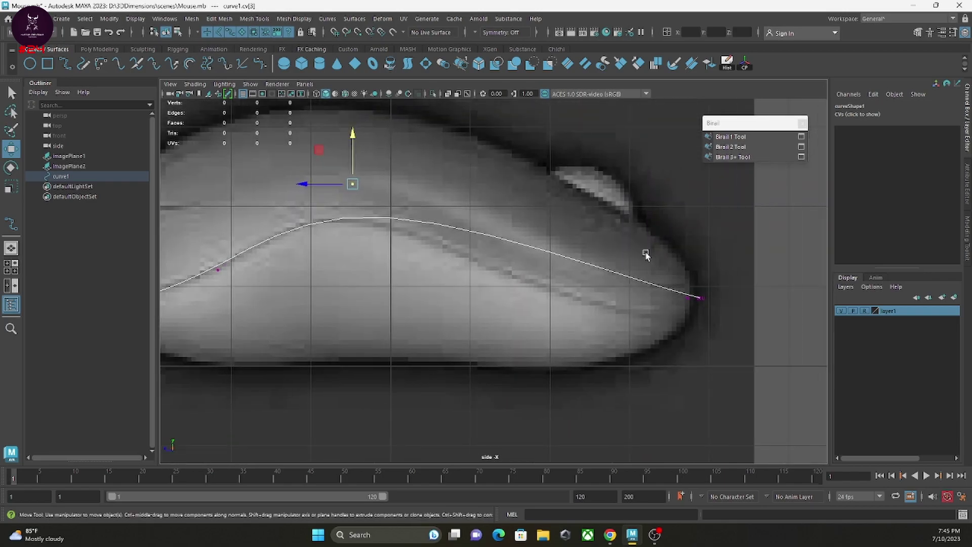
- In the side view, lower the front-corner control vertex to about Y 0.01 and raise the mid-side one to about Y 2.35 to follow the seam
left_click_drag(646, 255, 694, 314)
left_click_drag(685, 254, 661, 326)
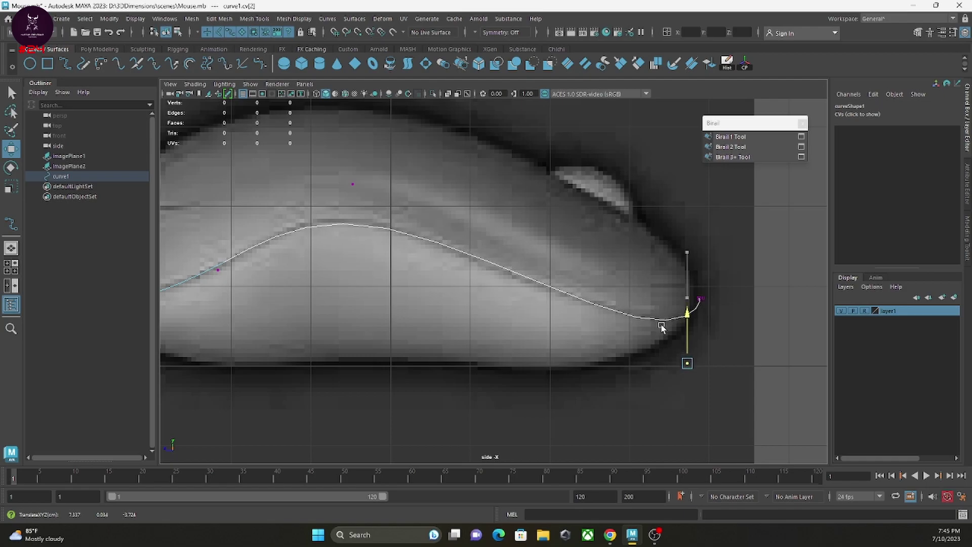
left_click(353, 184)
left_click_drag(354, 167, 353, 162)
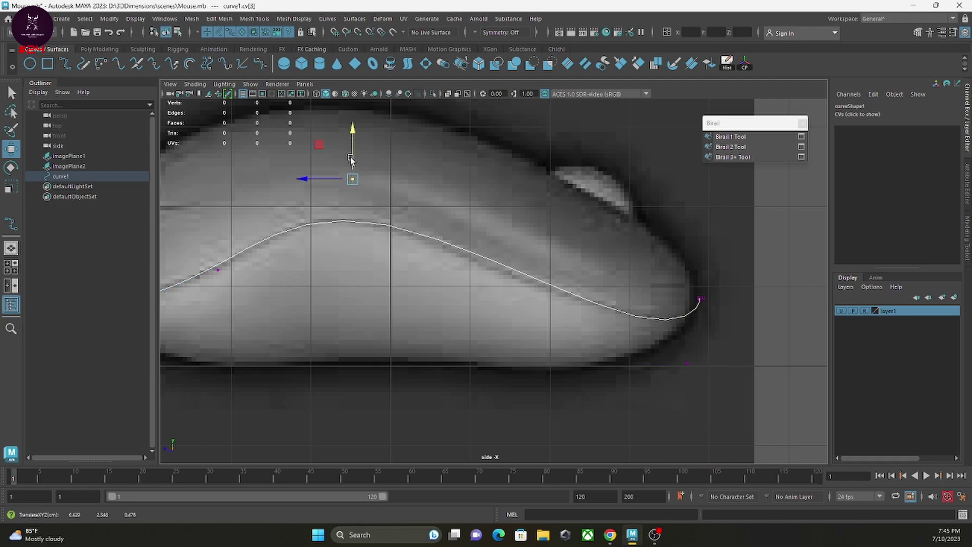
left_click(711, 301)
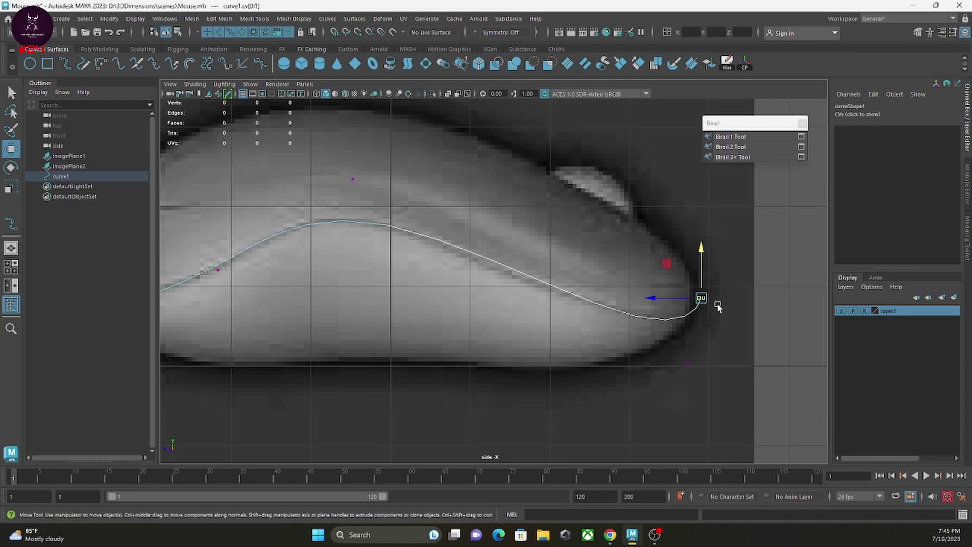
left_click(687, 362)
key("space")
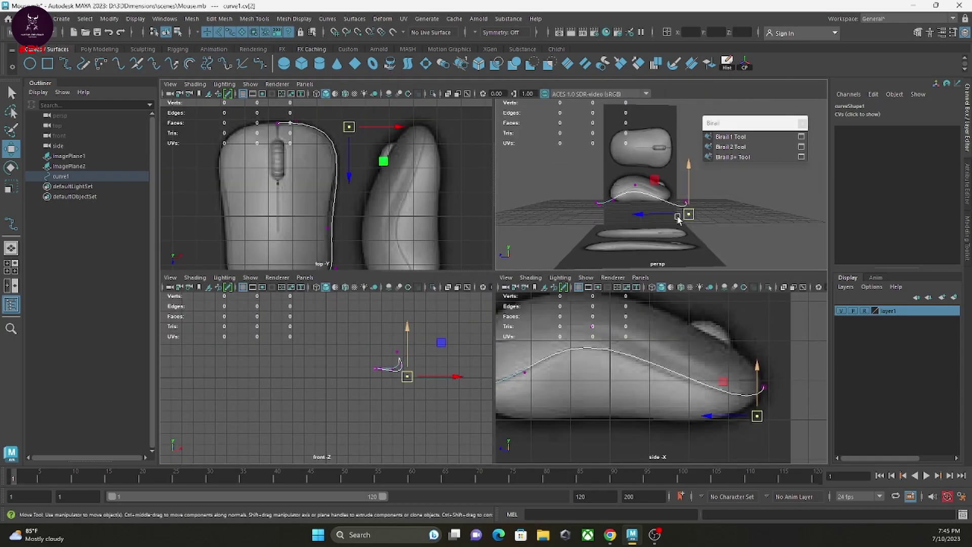
key("space")
left_click_drag(637, 271, 455, 373, "alt")
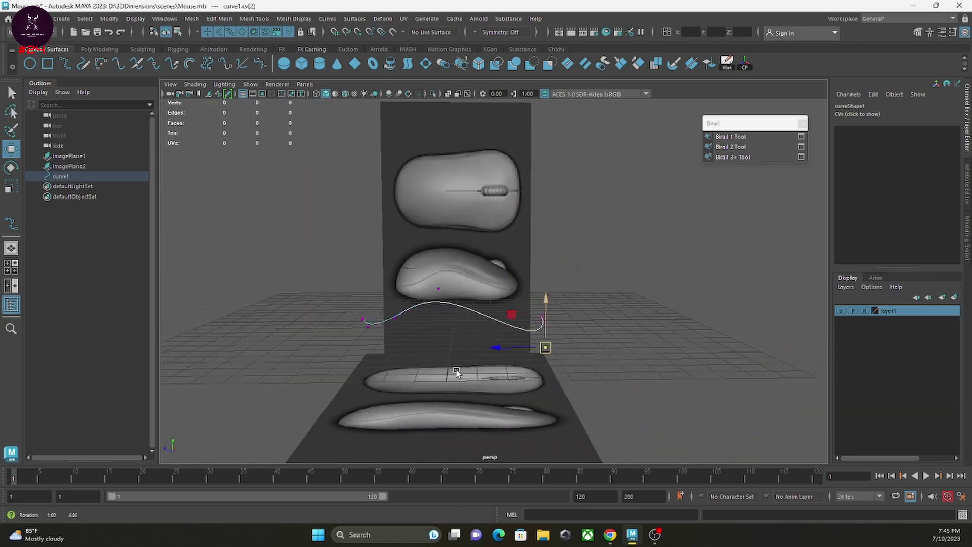
left_click(632, 346)
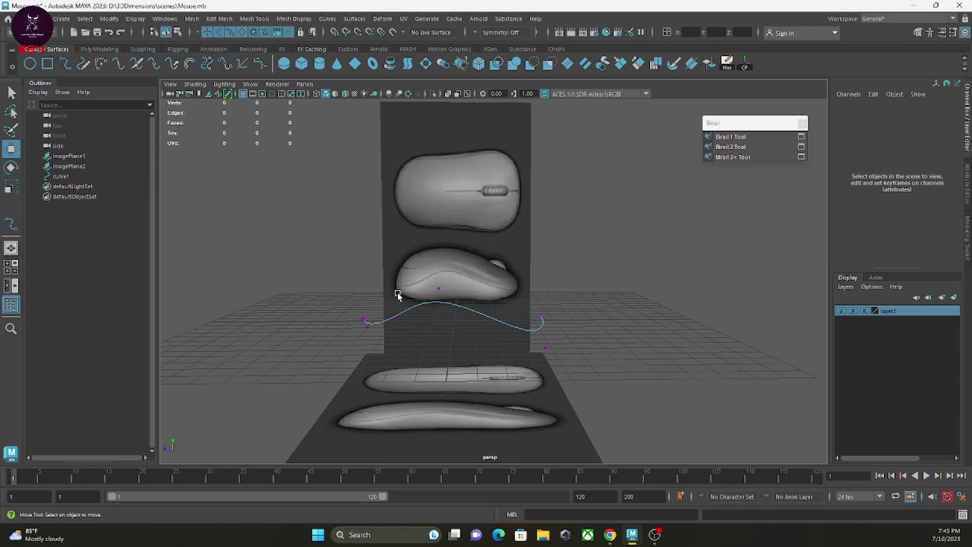
- In the top view, start a second EP curve just inside the outline, with points at front centre, front corner, mid-side and rear side
key("space")
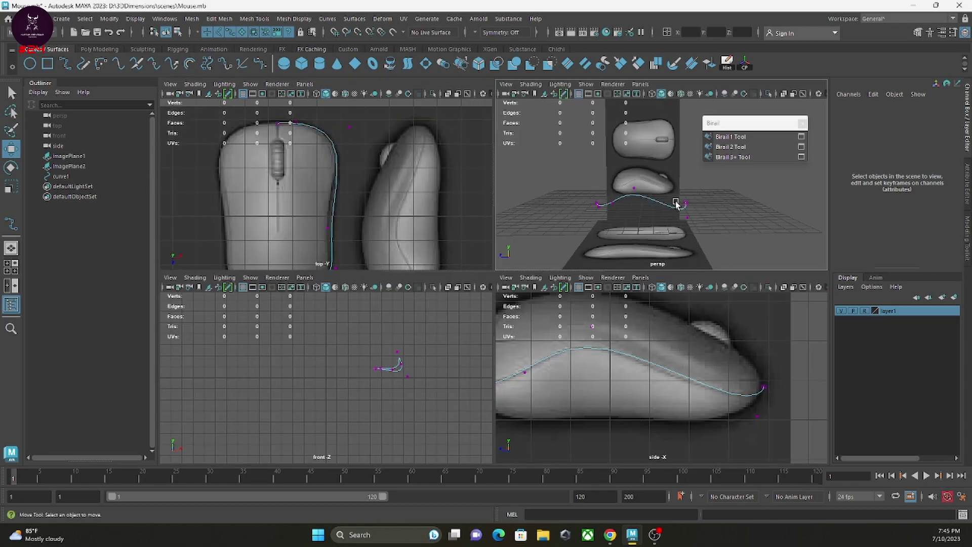
key("space")
key("space")
key("space")
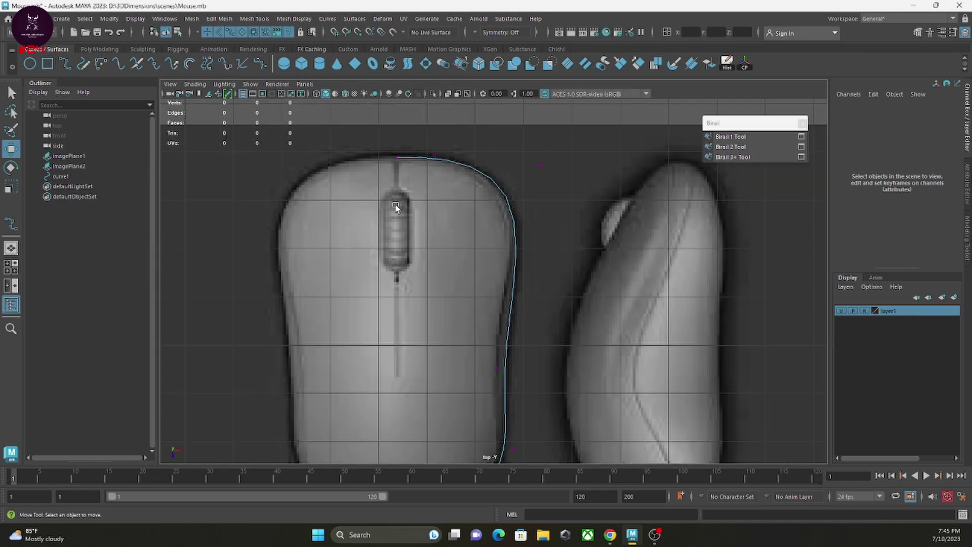
scroll(503, 232, "down", 4)
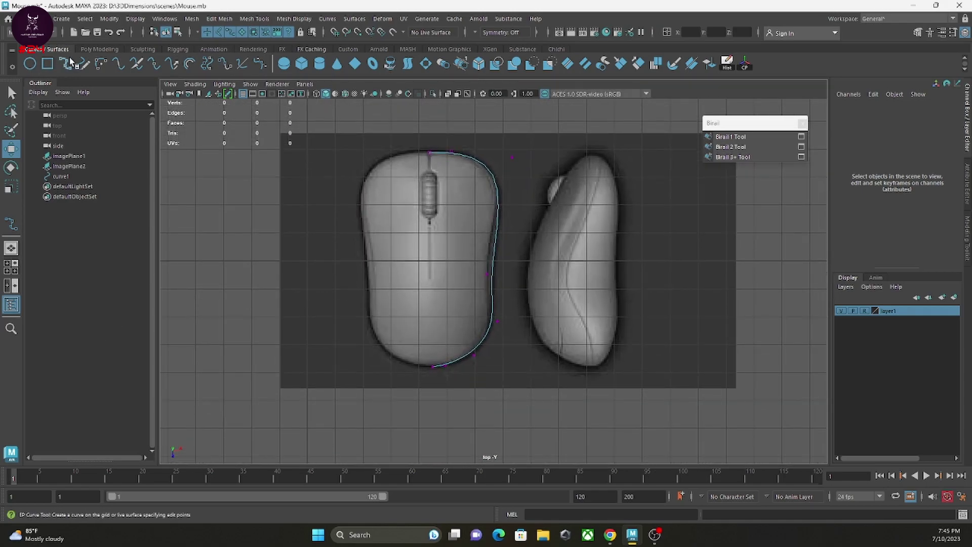
left_click(70, 62)
scroll(483, 211, "up", 5)
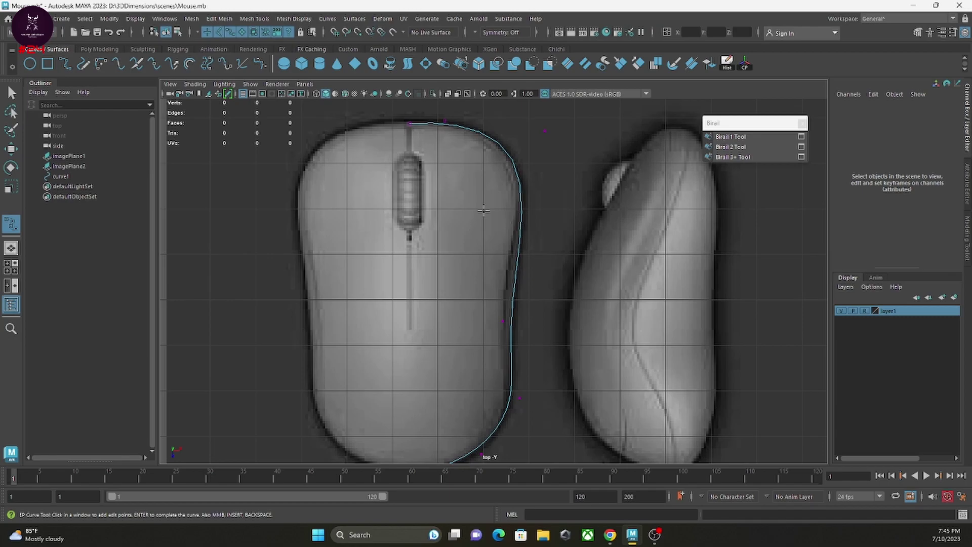
left_click(409, 131)
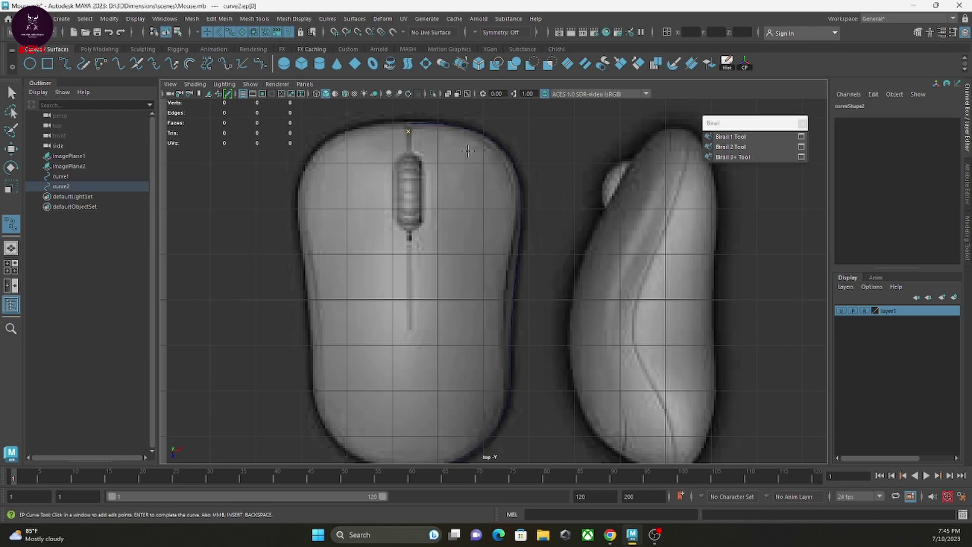
left_click(504, 166)
left_click(502, 269)
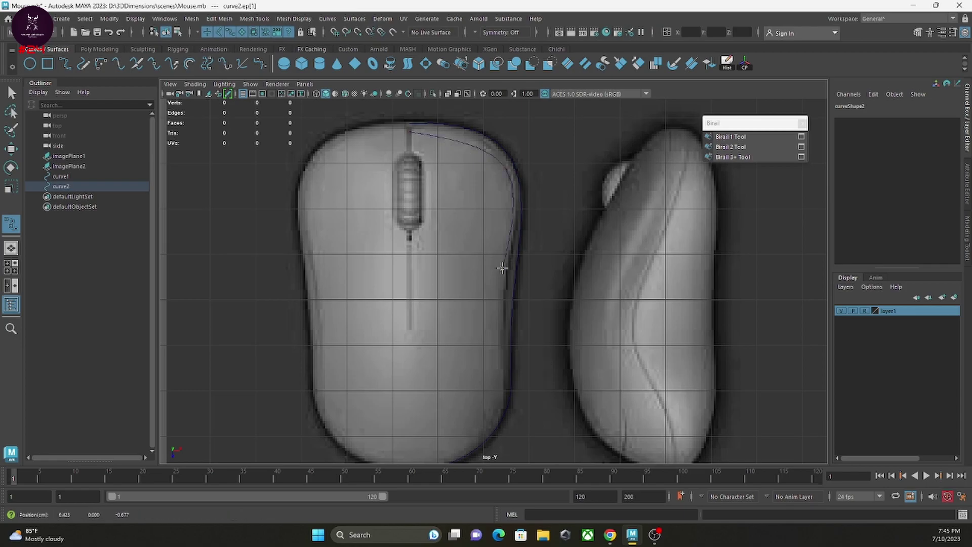
left_click(499, 395)
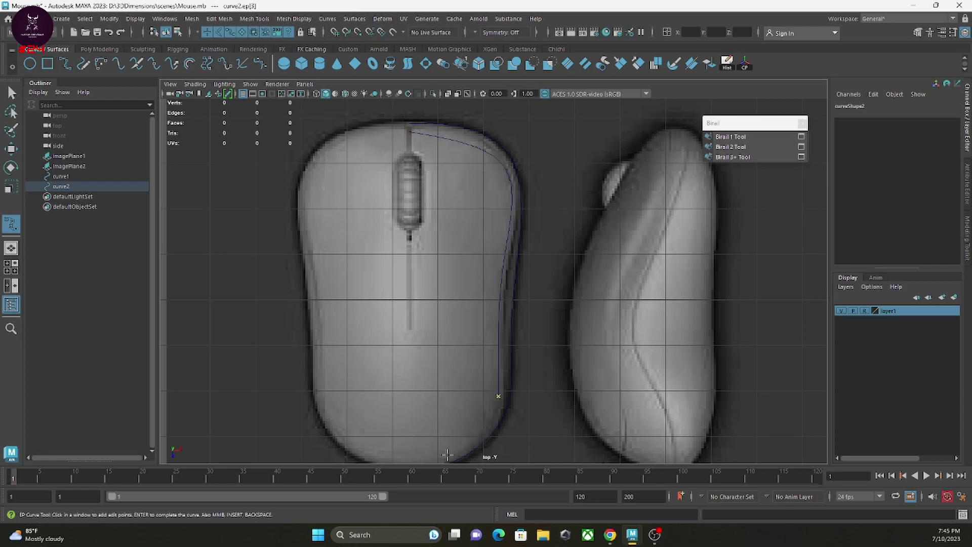
- Continue the second EP curve around the rear corner to the mouse's rear centre and finish it
key("space")
mouse_move(489, 405)
left_mouse_down()
mouse_move(486, 414)
mouse_move(482, 397)
left_mouse_up()
middle_click_drag(482, 398, 542, 238, "alt")
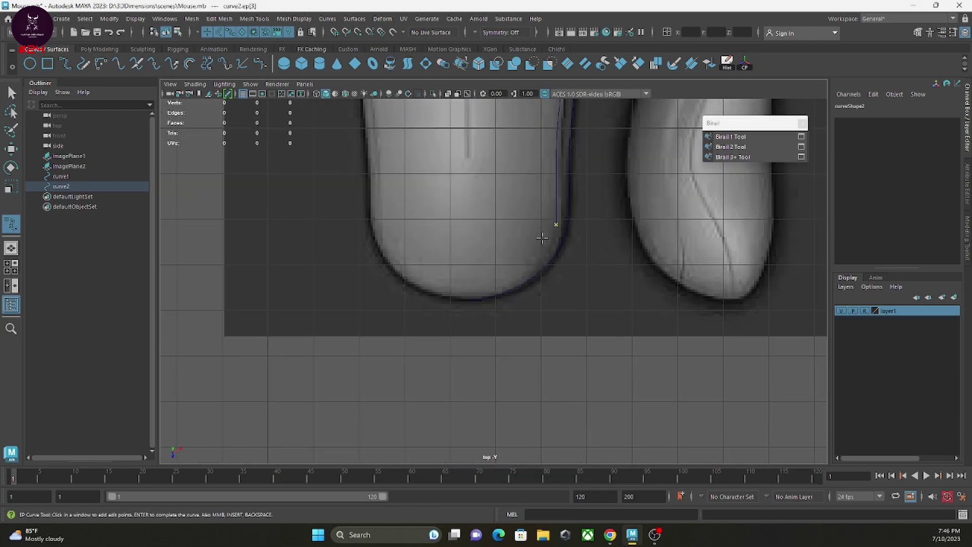
left_click(510, 278)
left_click(473, 285)
key("space")
key("space")
scroll(398, 339, "up", 3)
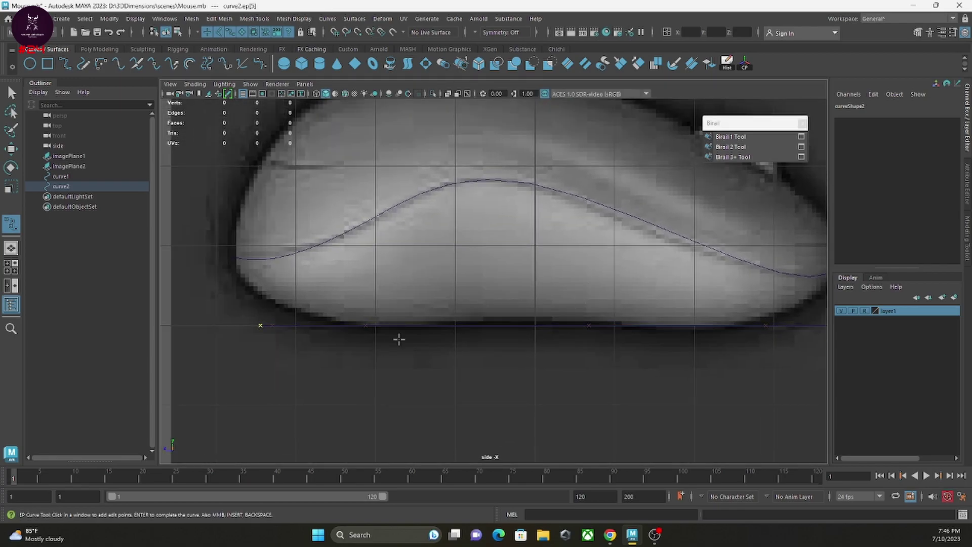
key("Return")
- In the side view, move the second curve's front three control vertices to about Z -2.52 and its mid-side one to about Z -0.24
key("w")
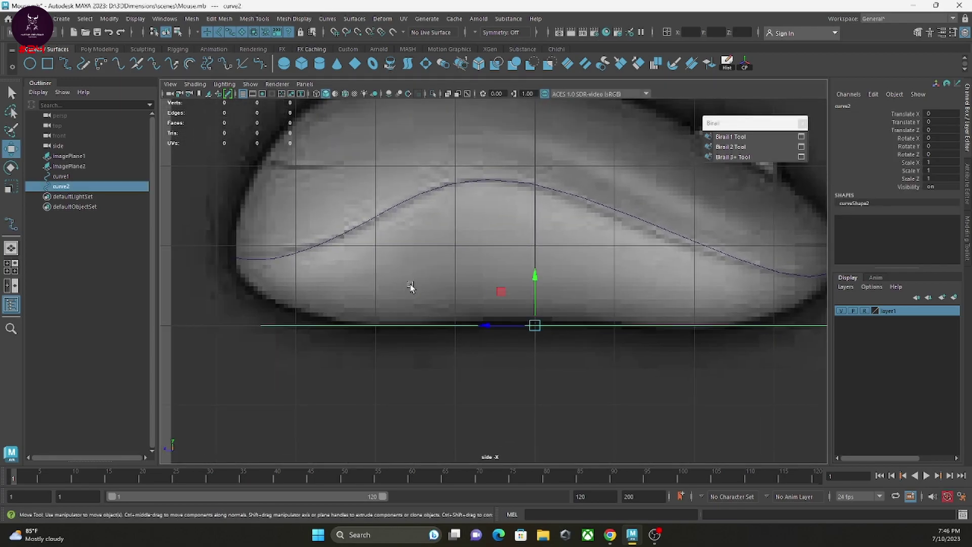
right_click(407, 329)
left_click(327, 337)
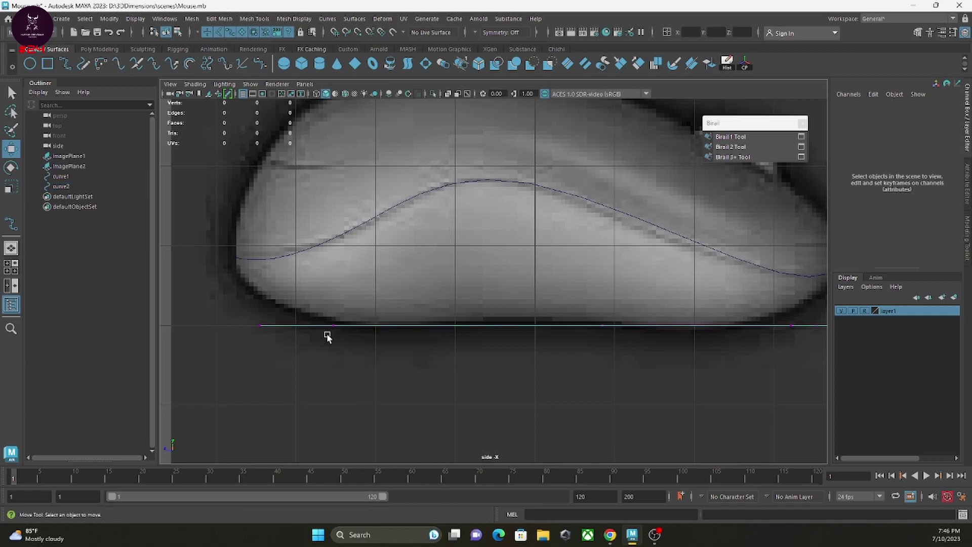
middle_click_drag(670, 341, 547, 325, "alt")
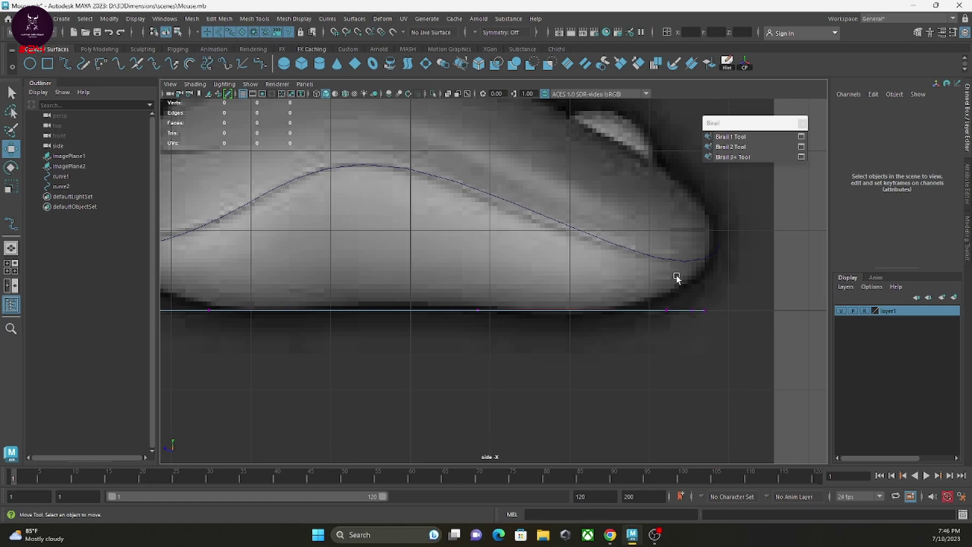
left_click_drag(649, 302, 731, 321)
middle_click_drag(658, 310, 579, 314)
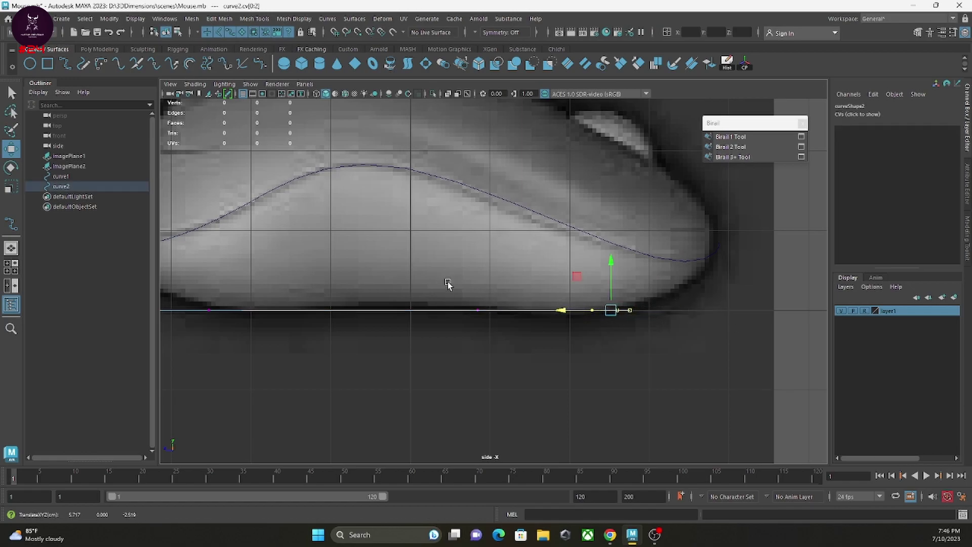
left_click_drag(445, 282, 484, 310)
middle_click_drag(485, 310, 433, 311)
key("space")
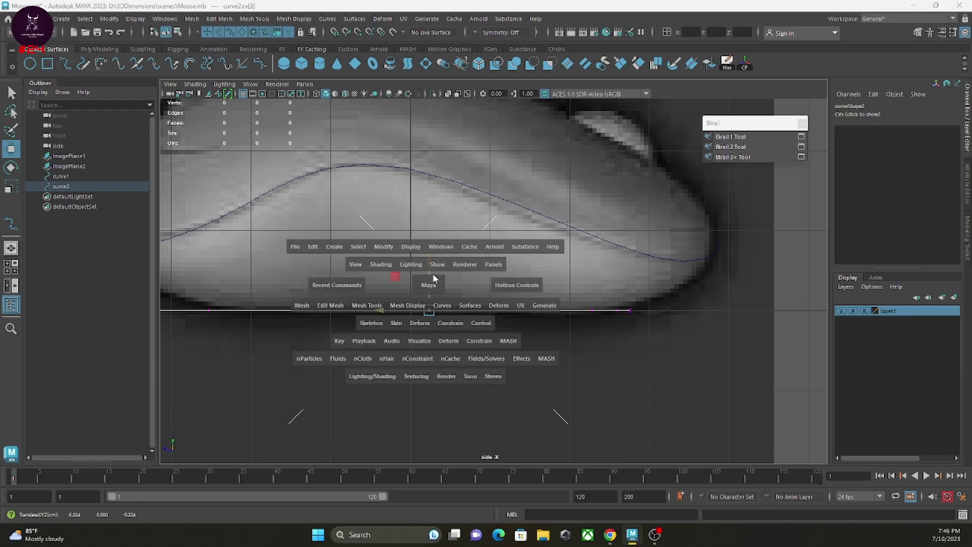
mouse_move(433, 273)
left_mouse_down()
mouse_move(624, 305)
mouse_move(431, 281)
left_mouse_up()
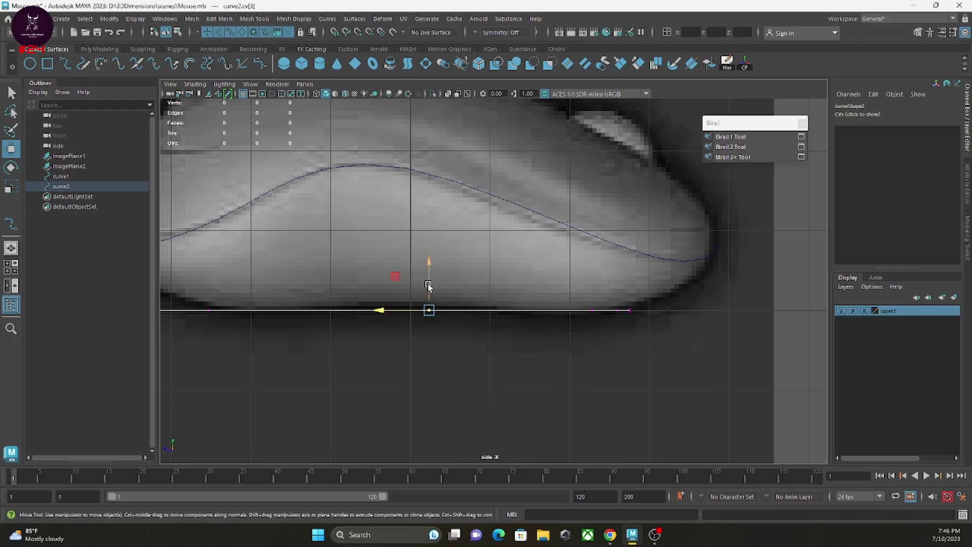
- Move the second curve's rear four control vertices forward to about Z 1.7, matching the mouse's flat base, and return to object mode
middle_click_drag(433, 285, 665, 280, "alt")
left_click_drag(347, 281, 439, 317)
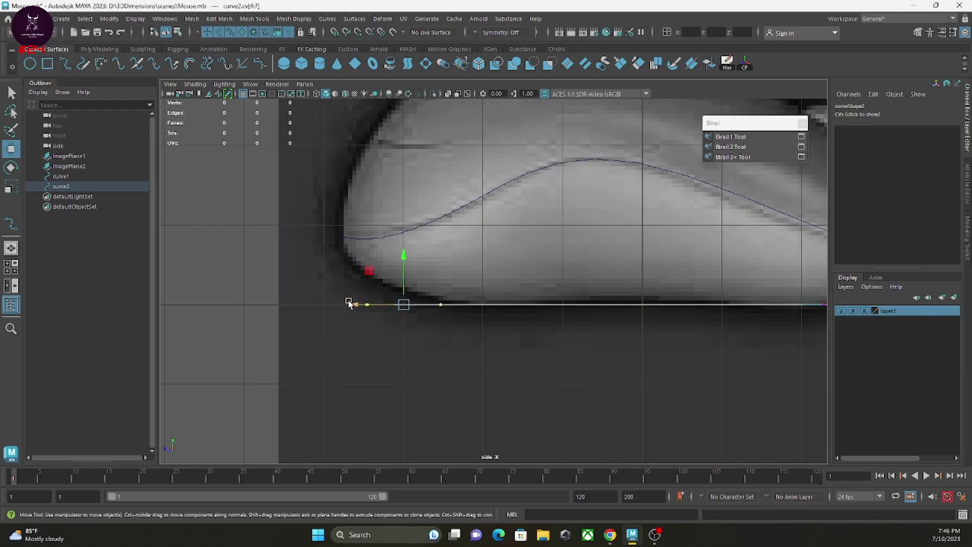
middle_click_drag(354, 302, 462, 304)
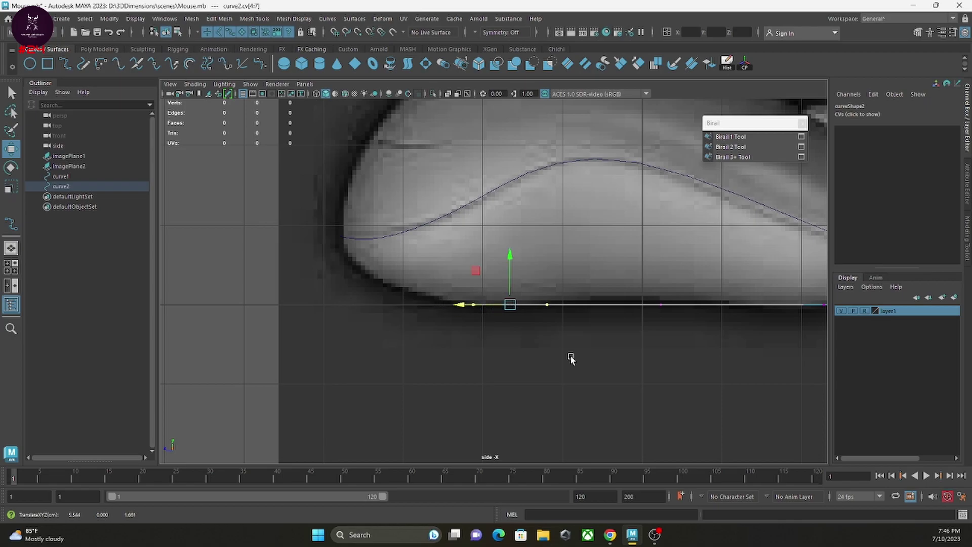
left_click(572, 359)
key("space")
key("space")
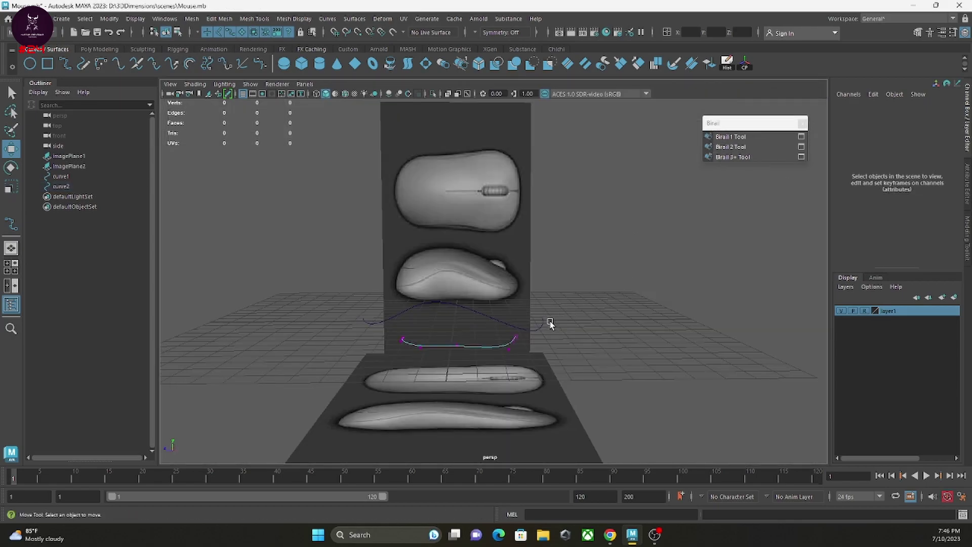
left_click_drag(452, 388, 486, 401, "alt")
right_click_drag(532, 360, 587, 240)
- Examine how the base and seam curves line up with the side reference at the mouse's front and rear lower edges
left_click_drag(594, 310, 493, 394, "alt")
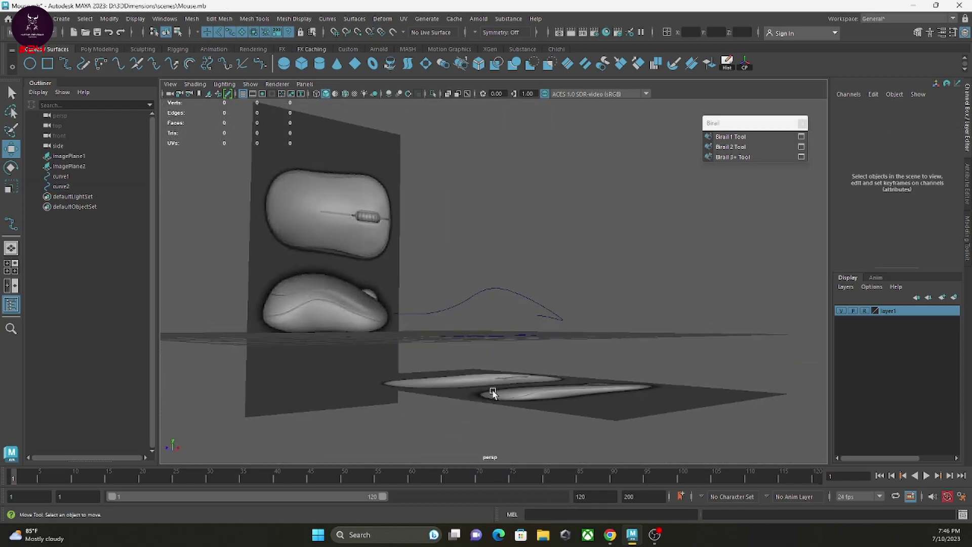
key("space")
key("space")
right_click_drag(590, 369, 336, 415, "alt")
middle_click_drag(335, 418, 554, 418, "alt")
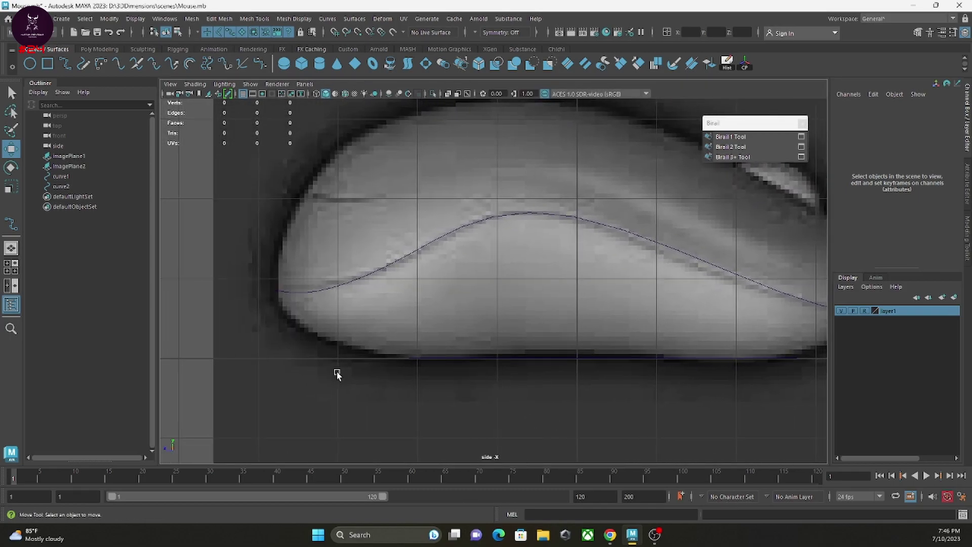
key("space")
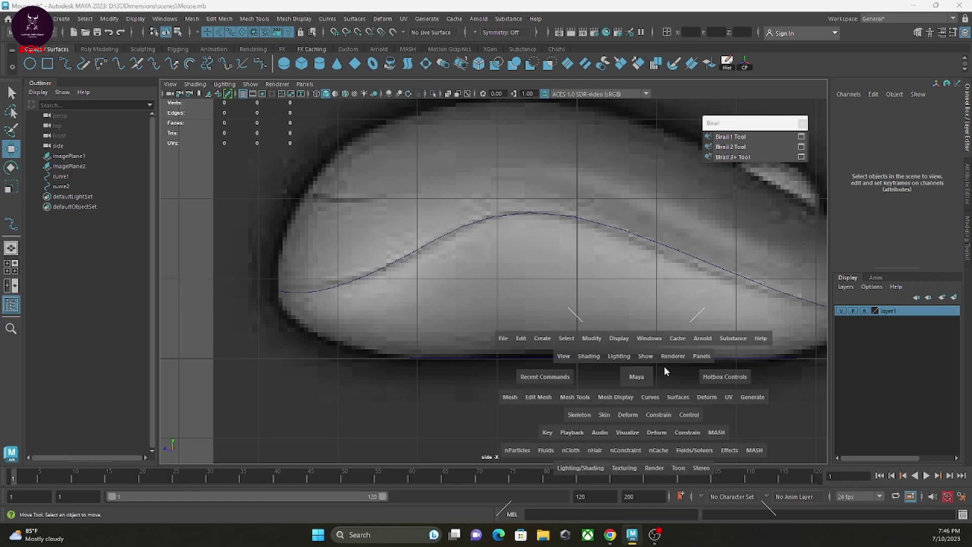
middle_click_drag(654, 373, 513, 342, "alt")
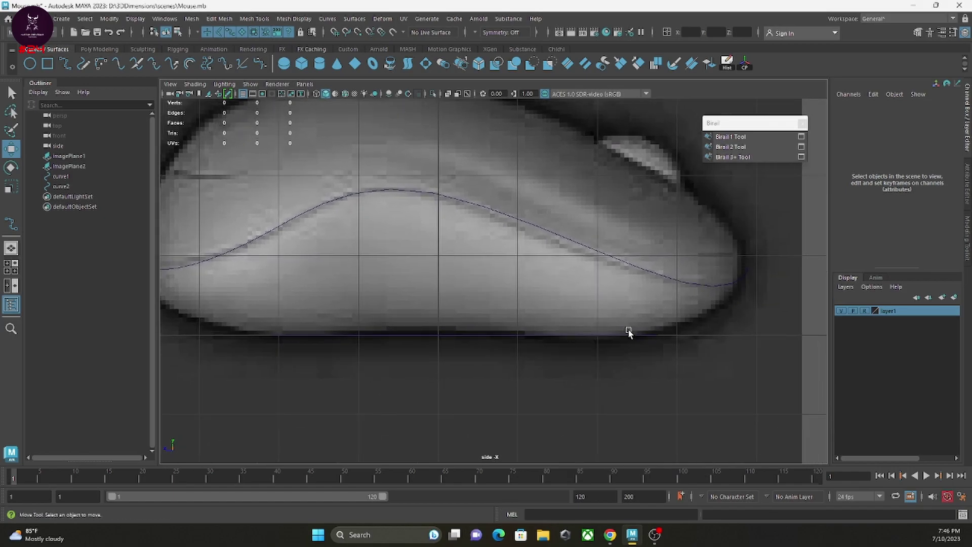
middle_click_drag(647, 332, 439, 287, "alt")
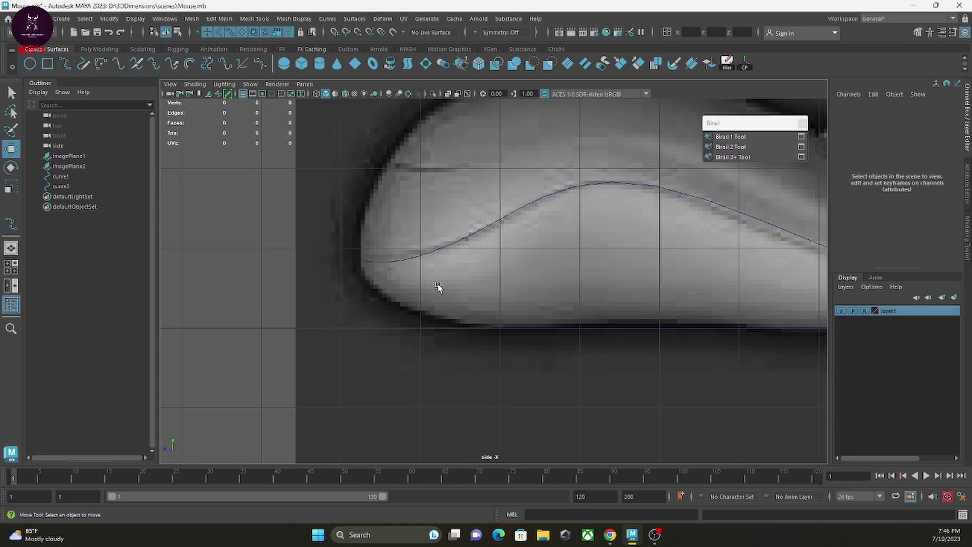
right_click_drag(438, 286, 581, 343, "alt")
- Draw a two-point EP curve, snapped to the curves, joining the rear centre end of the seam curve to that of the base curve
key("space")
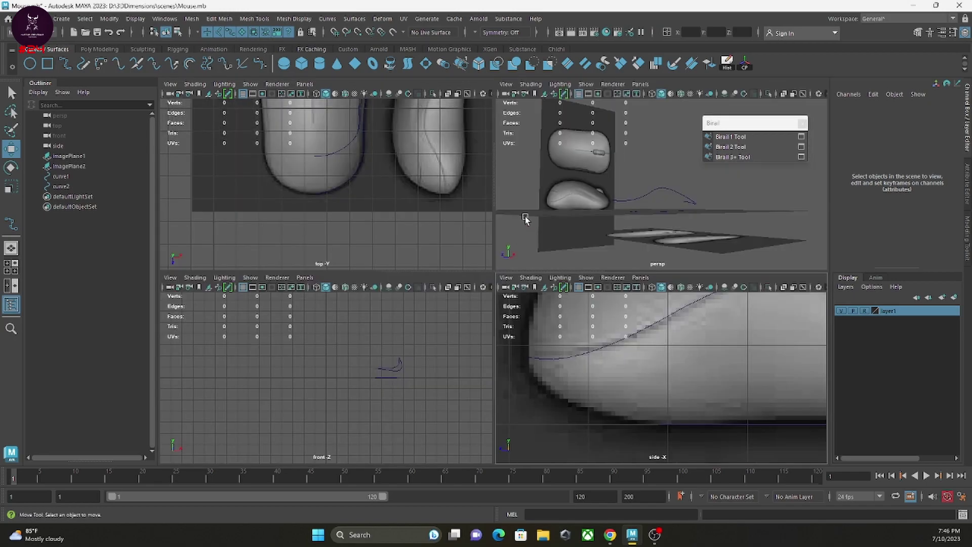
key("space")
left_click_drag(503, 258, 518, 380, "alt")
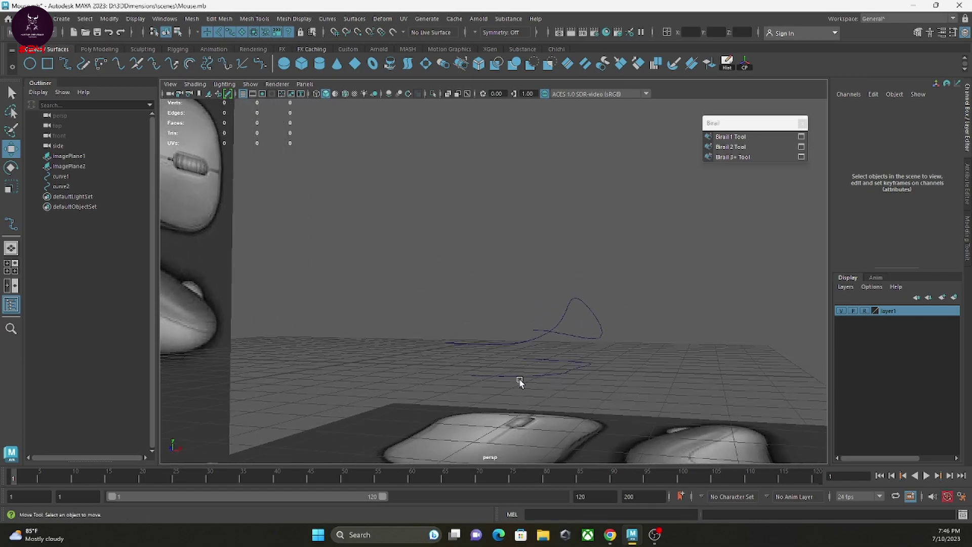
left_click(11, 224)
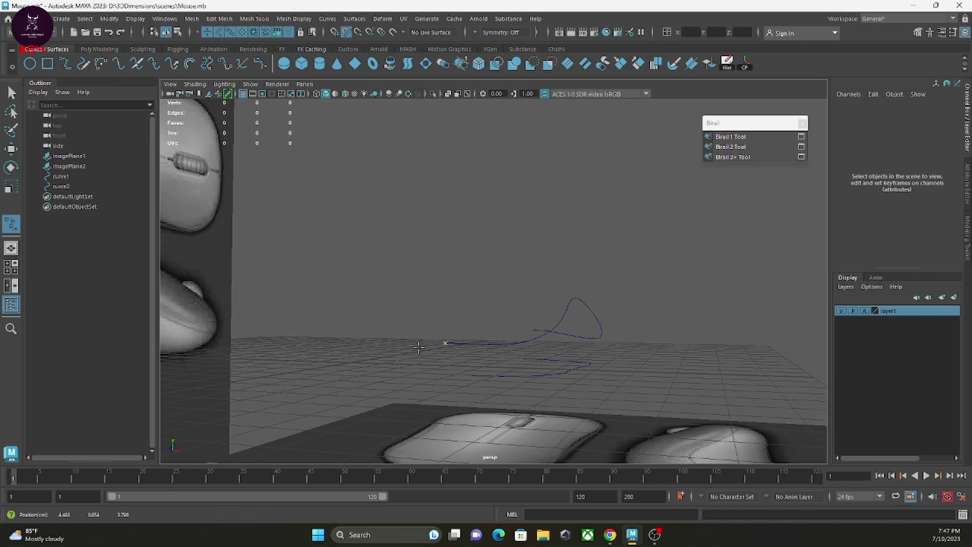
left_click(446, 344)
left_click(471, 375)
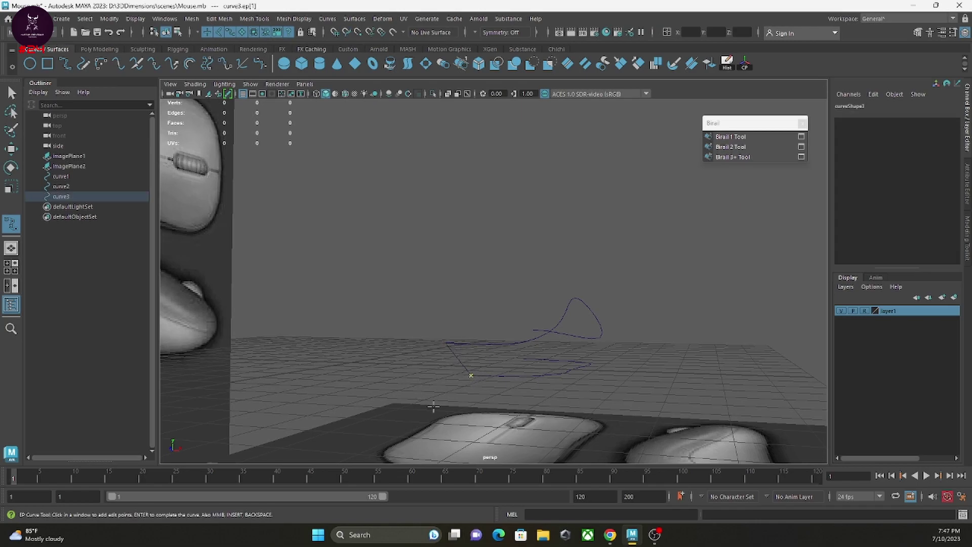
left_click_drag(597, 399, 520, 394, "alt")
key("Return")
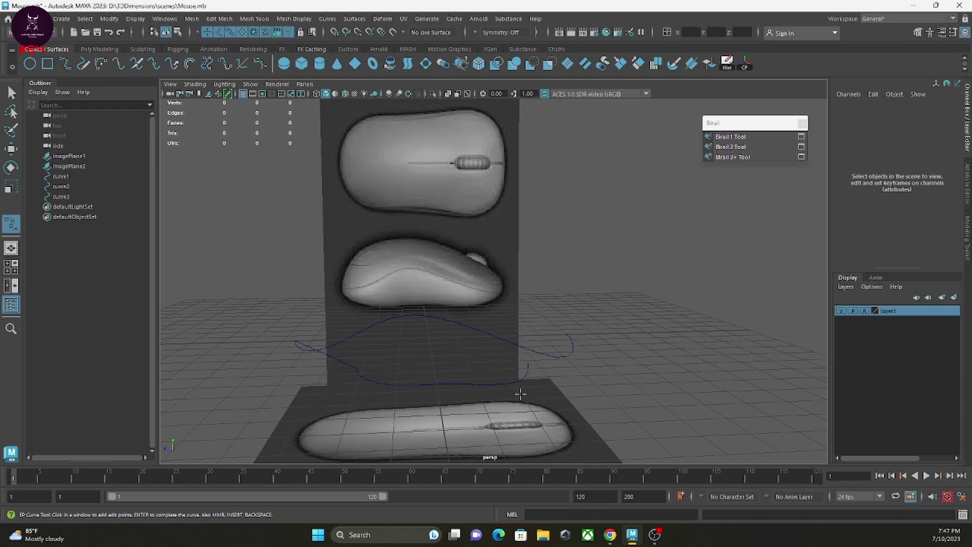
left_click_drag(471, 349, 441, 385, "alt")
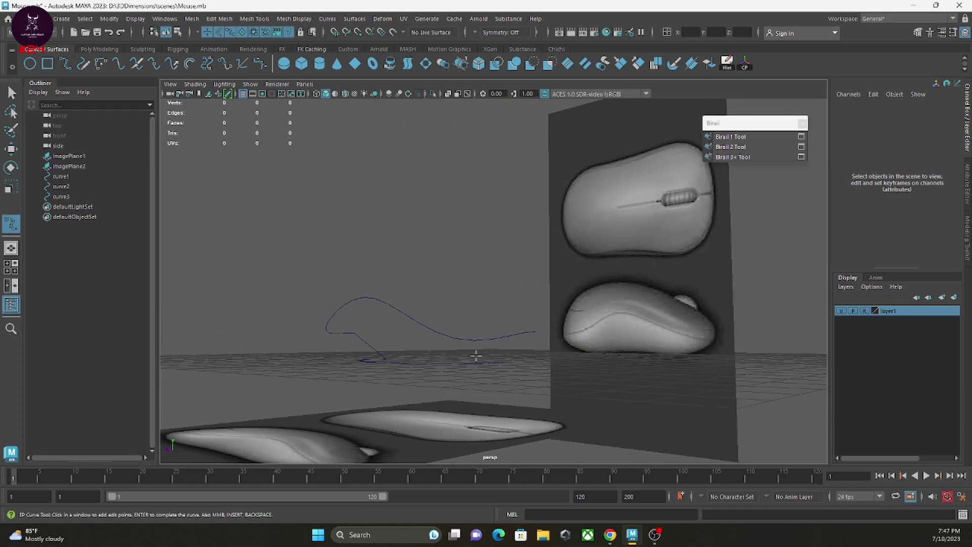
- Draw a two-point EP curve, snapped to the curves, joining the front centre end of the seam curve to that of the base curve
key("c")
left_click(535, 332)
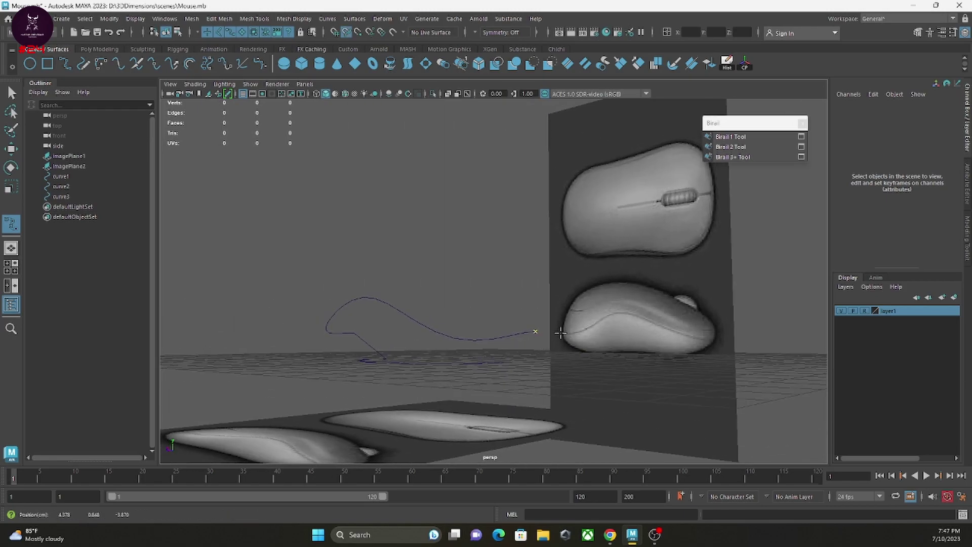
left_click(504, 362)
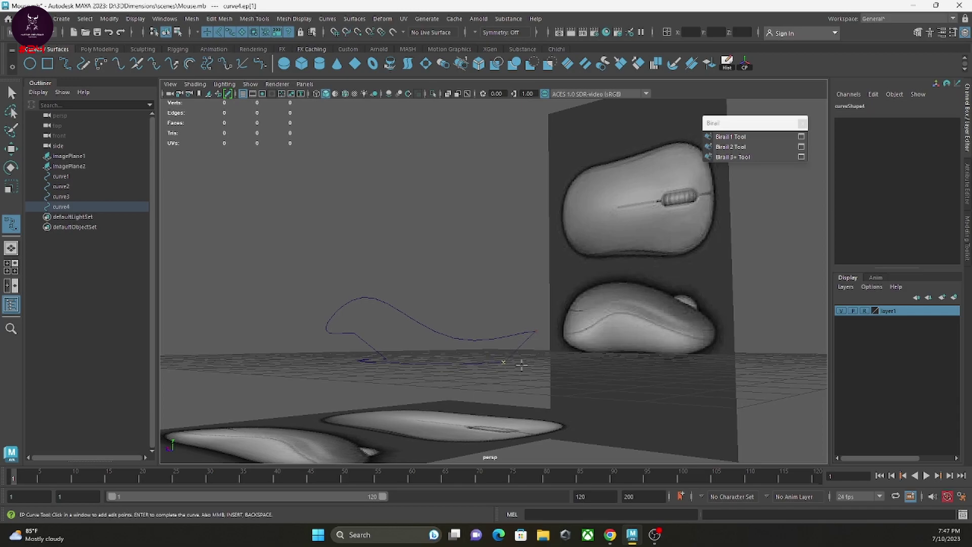
left_click_drag(394, 388, 455, 383, "alt")
key("space")
key("space")
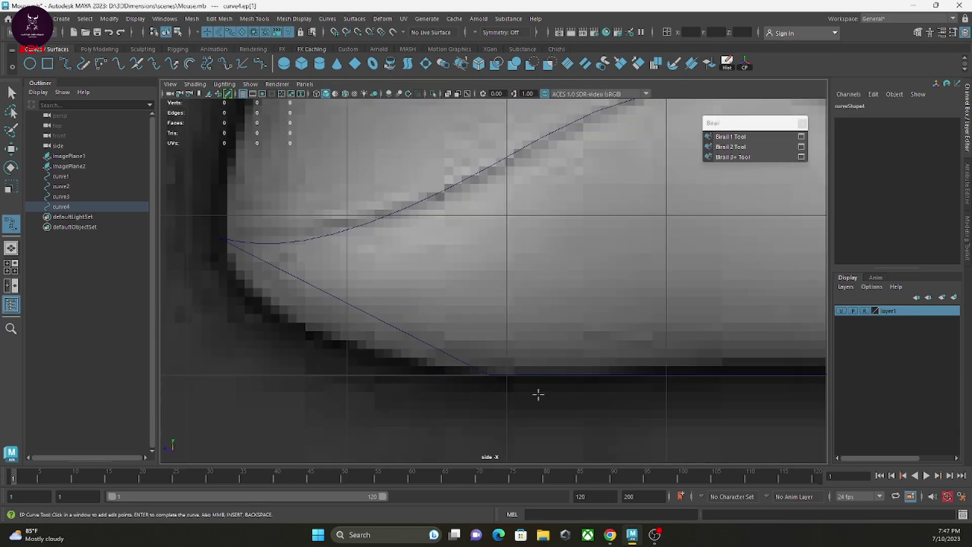
key("Return")
- In the side view, move the rear profile's middle control vertices to about Y 0.22, Z 3.5 and Y 0.12, Z 2.9, following the reference's edge
key("w")
right_click_drag(384, 264, 318, 269)
key("ctrl+a")
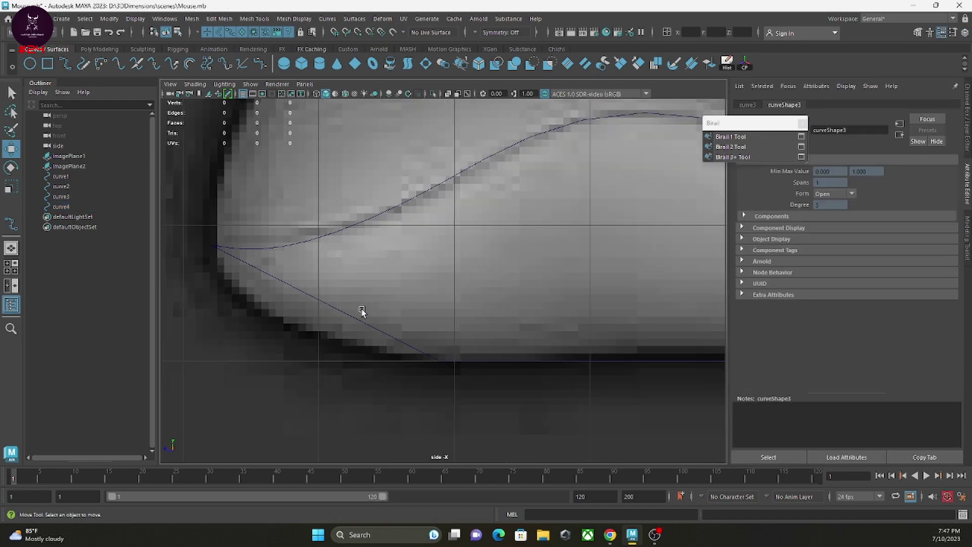
left_click(346, 316)
right_click_drag(339, 260, 282, 265)
left_click(284, 282)
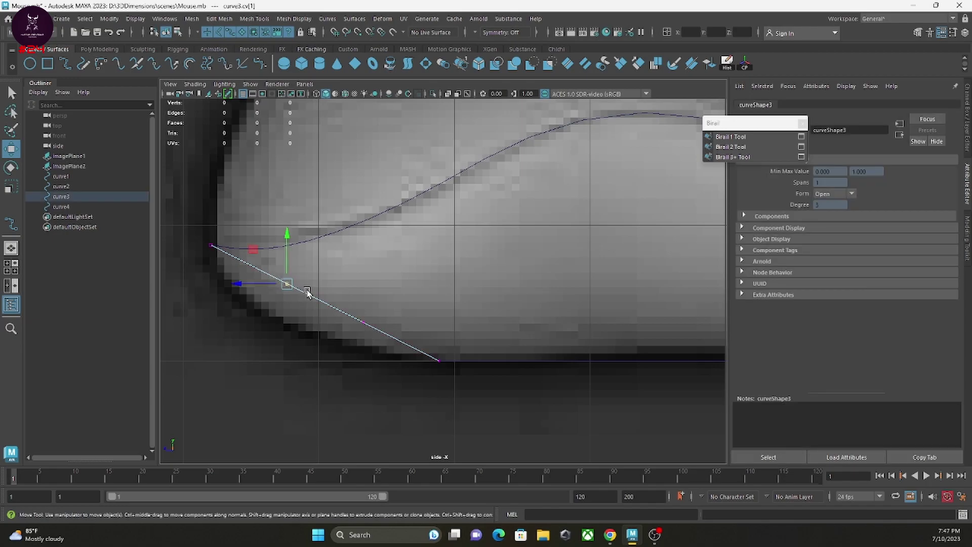
left_click_drag(288, 284, 256, 357)
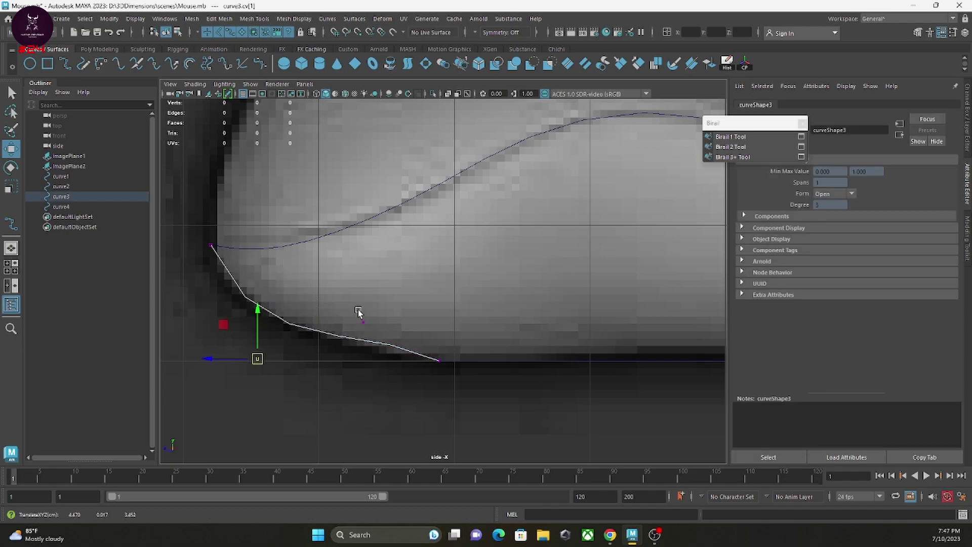
left_click(363, 322)
left_click_drag(361, 321, 332, 344)
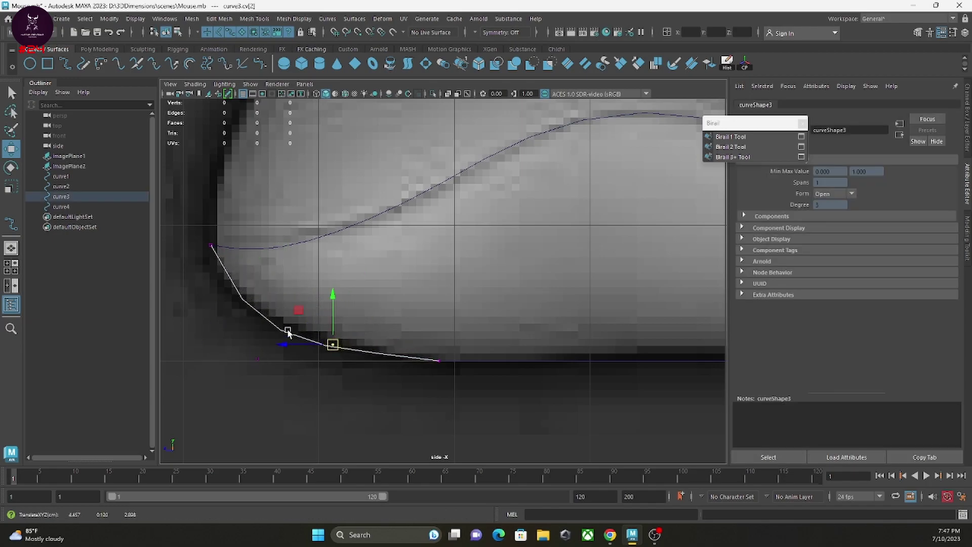
left_click(257, 358)
left_click_drag(257, 358, 250, 331)
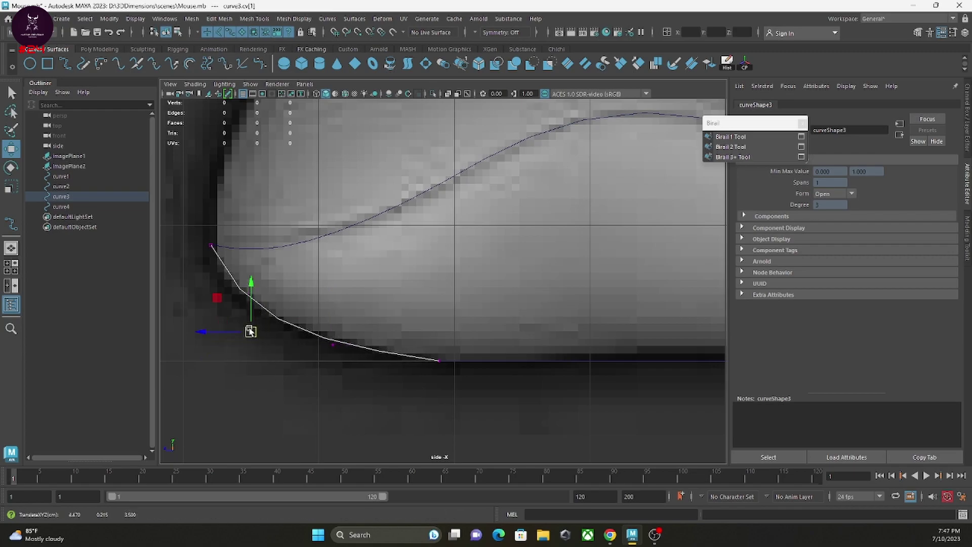
- Move the front profile's two middle control vertices outward to round it along the side reference's lower front edge, and return to object mode
scroll(479, 338, "down", 3)
scroll(256, 315, "up", 3)
scroll(616, 388, "up", 3)
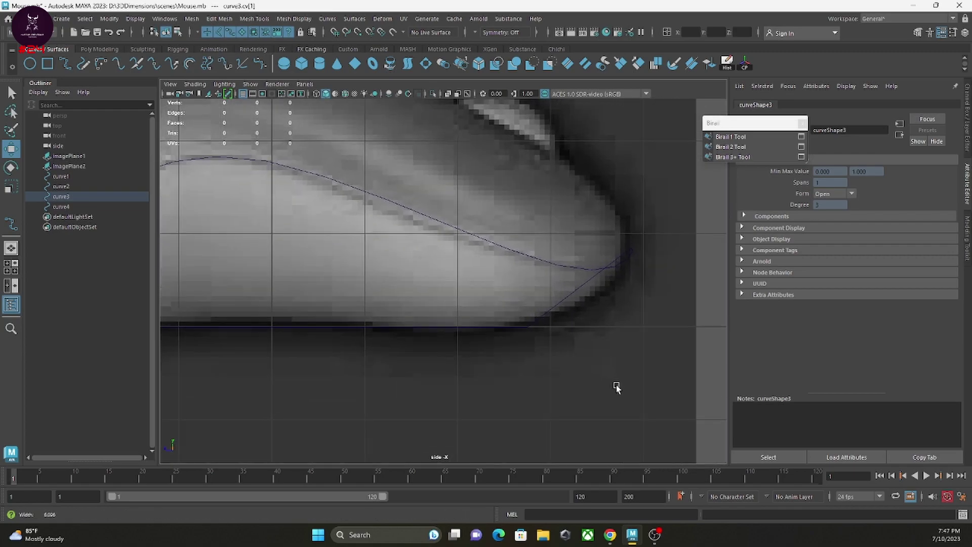
scroll(437, 310, "up", 2)
left_click(481, 288)
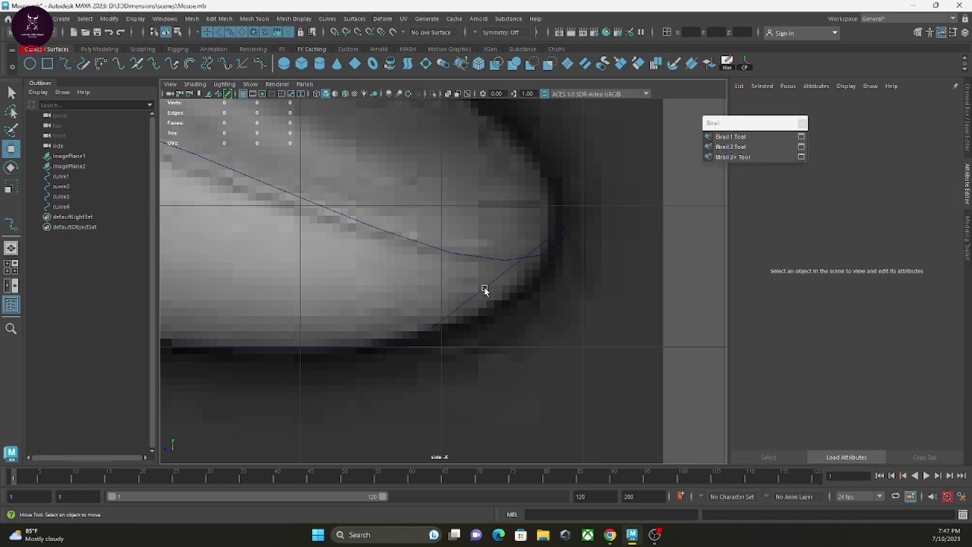
right_click_drag(481, 288, 429, 279)
left_click_drag(465, 303, 497, 332)
left_click(511, 265)
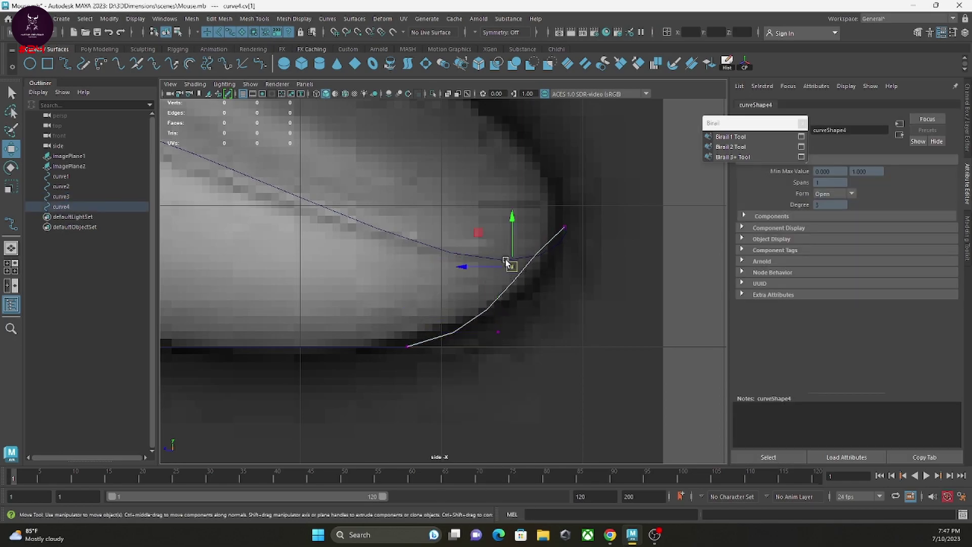
left_click_drag(510, 265, 546, 284)
left_click_drag(602, 249, 559, 217)
left_click(623, 240)
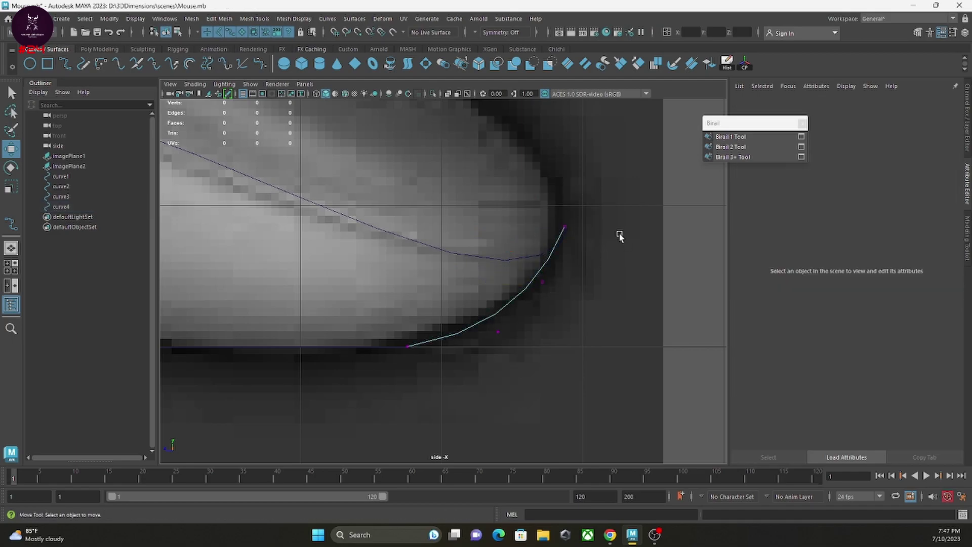
key("space")
key("space")
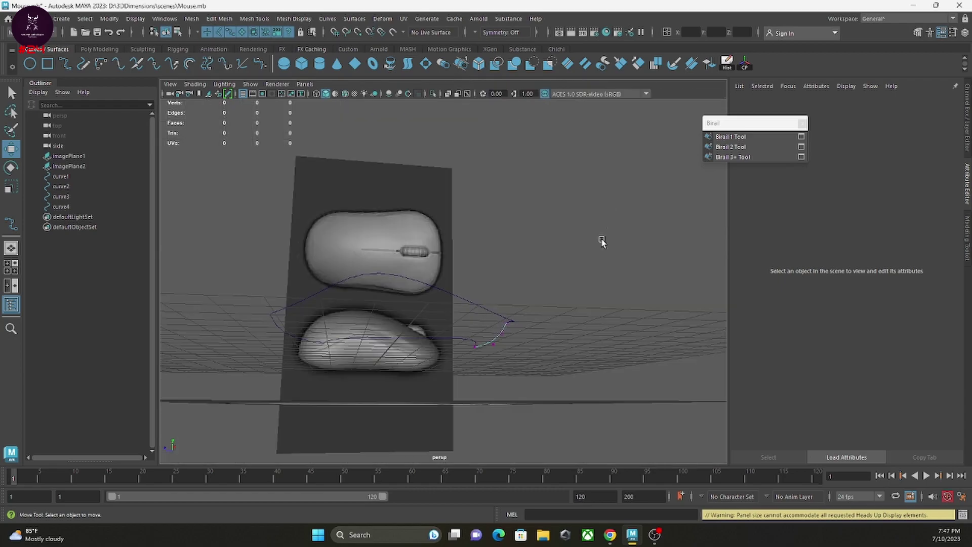
left_click_drag(600, 241, 576, 284, "alt")
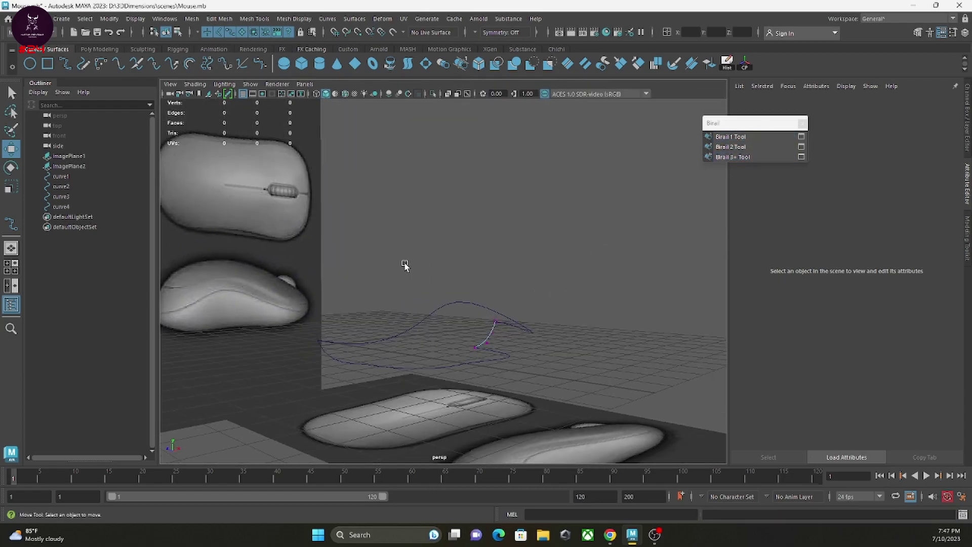
right_click_drag(405, 265, 464, 211)
left_click(464, 213)
- Examine how the seam, base and two profile curves connect in the perspective, top and side views
left_click_drag(369, 342, 386, 284, "alt")
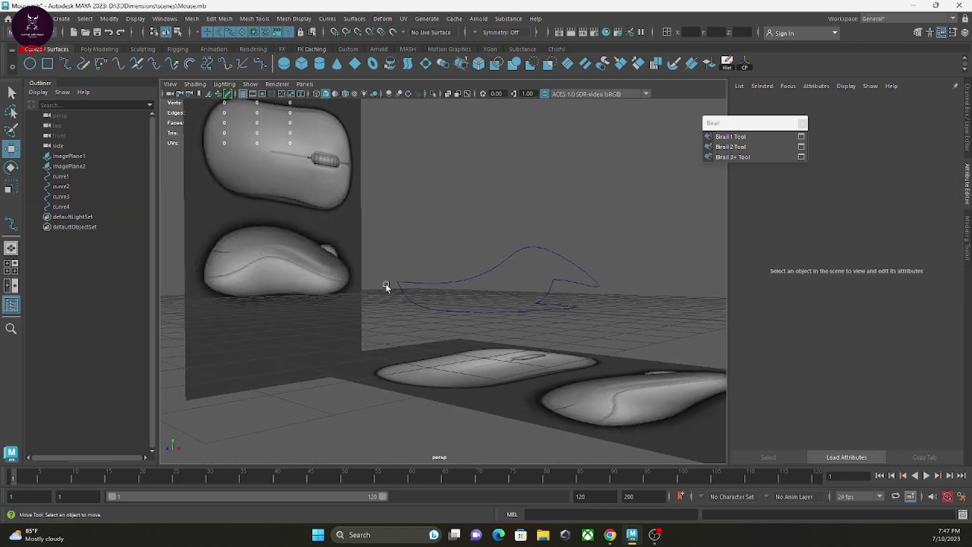
right_click_drag(386, 284, 458, 319, "alt")
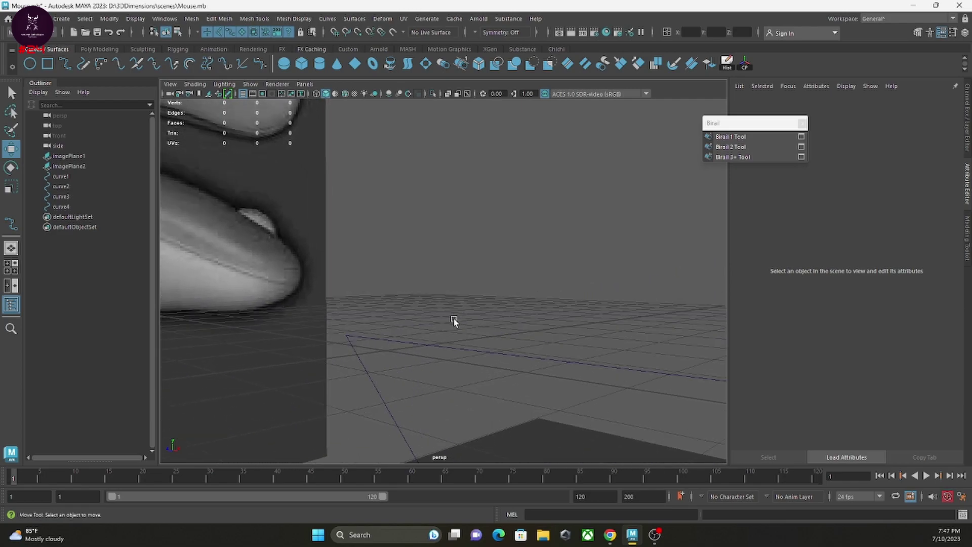
left_click_drag(454, 321, 359, 370, "alt")
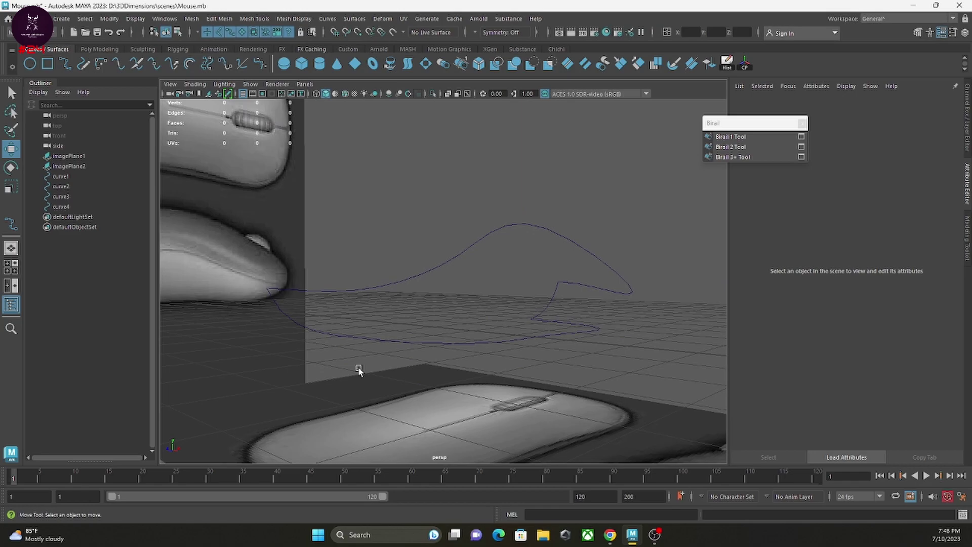
left_click_drag(468, 360, 491, 367, "alt")
key("space")
key("space")
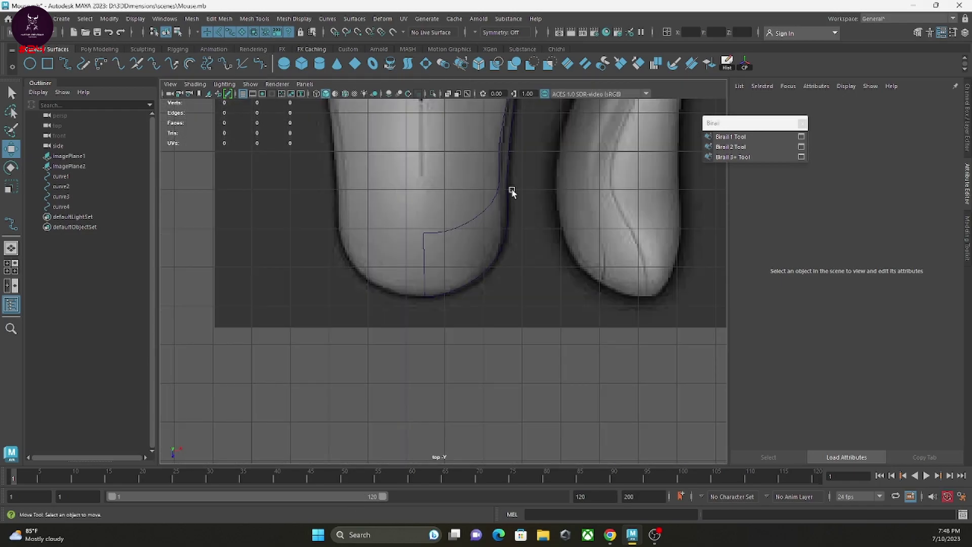
middle_click_drag(512, 192, 485, 327, "alt")
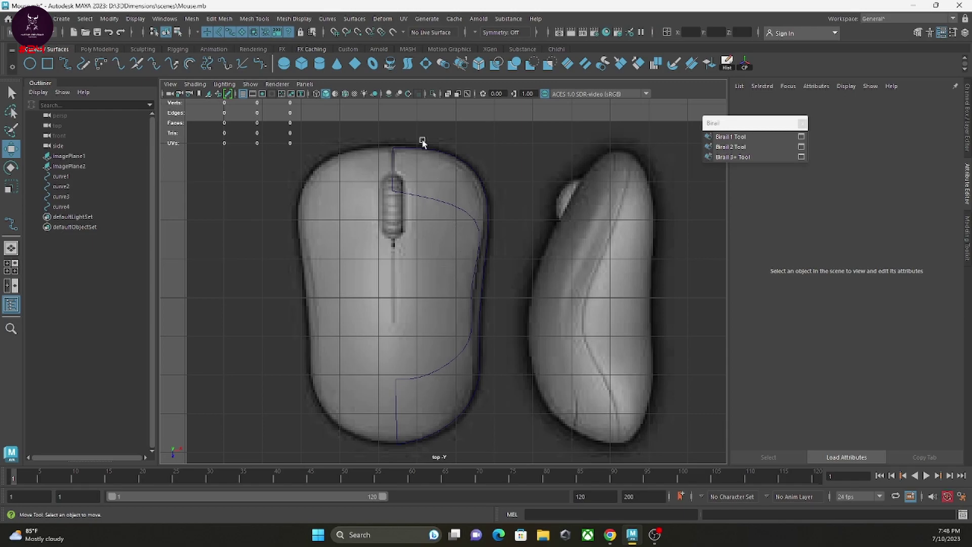
key("space")
key("space")
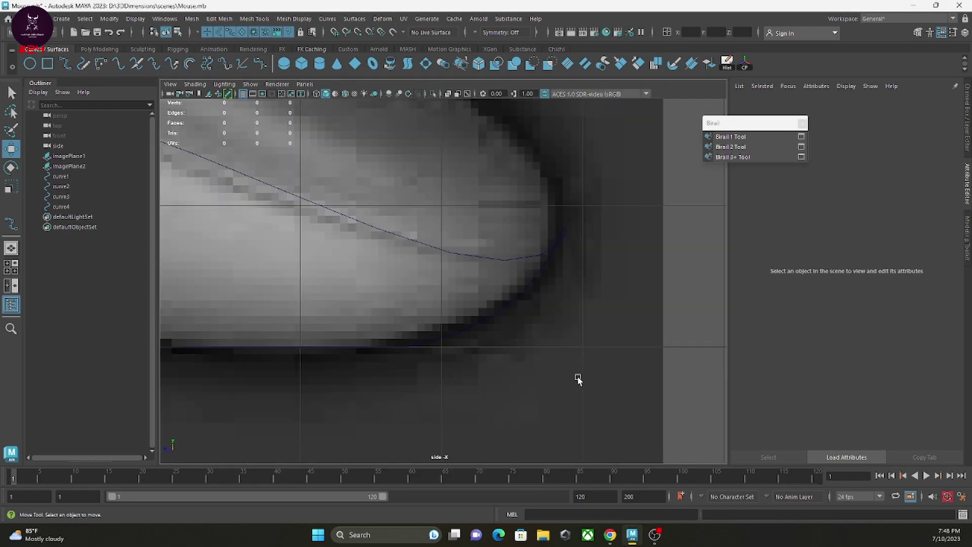
- Create a Birail 2 surface using the rear and front curves as profiles and the seam and base curves as rails
right_click_drag(577, 375, 481, 354)
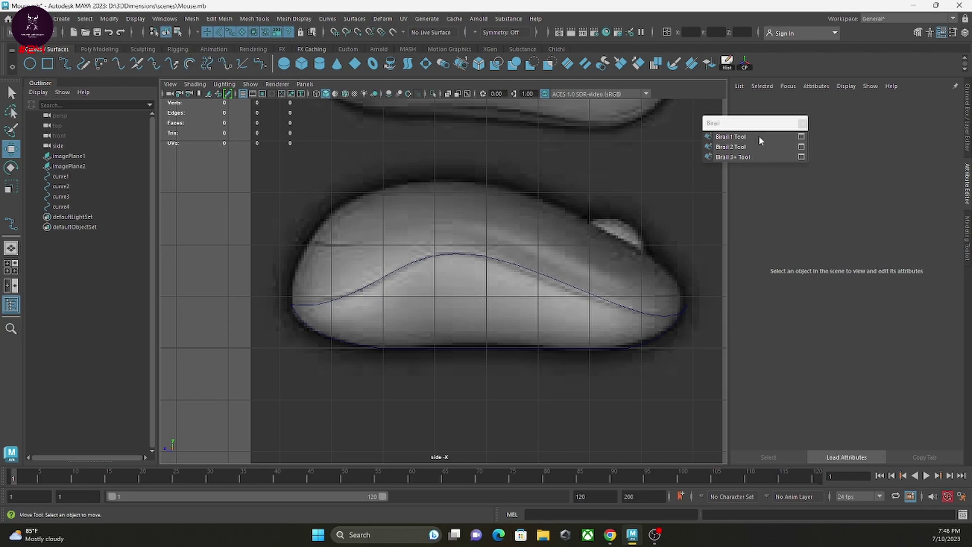
left_click(743, 147)
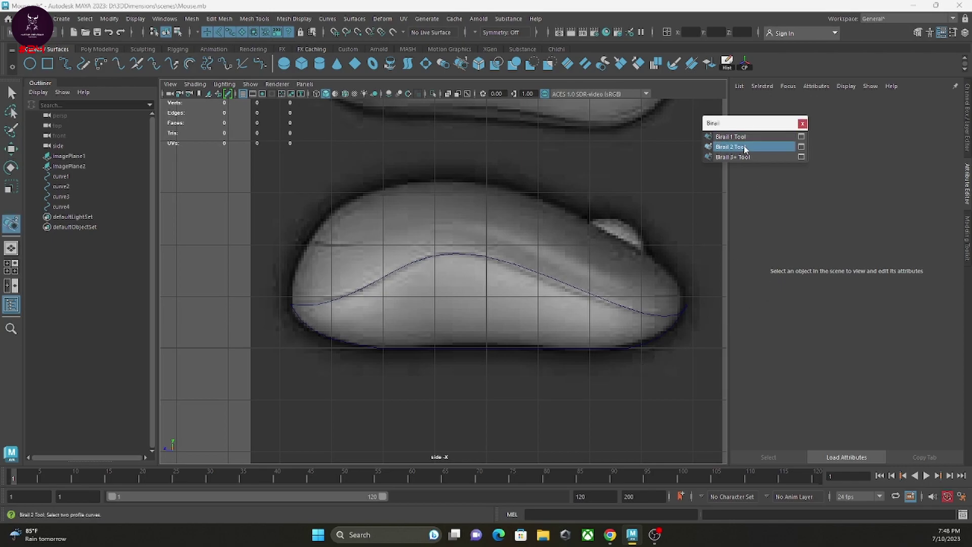
left_click(313, 335)
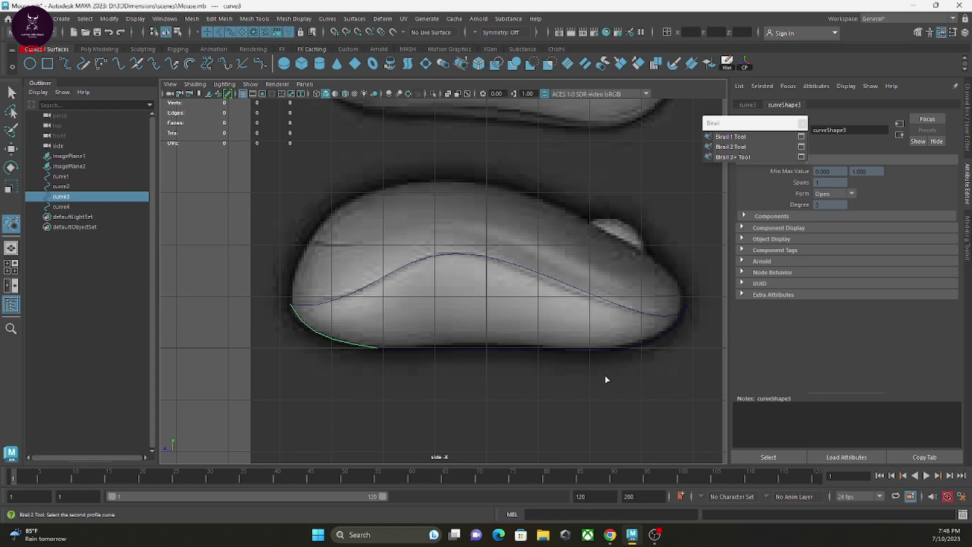
left_click(662, 335)
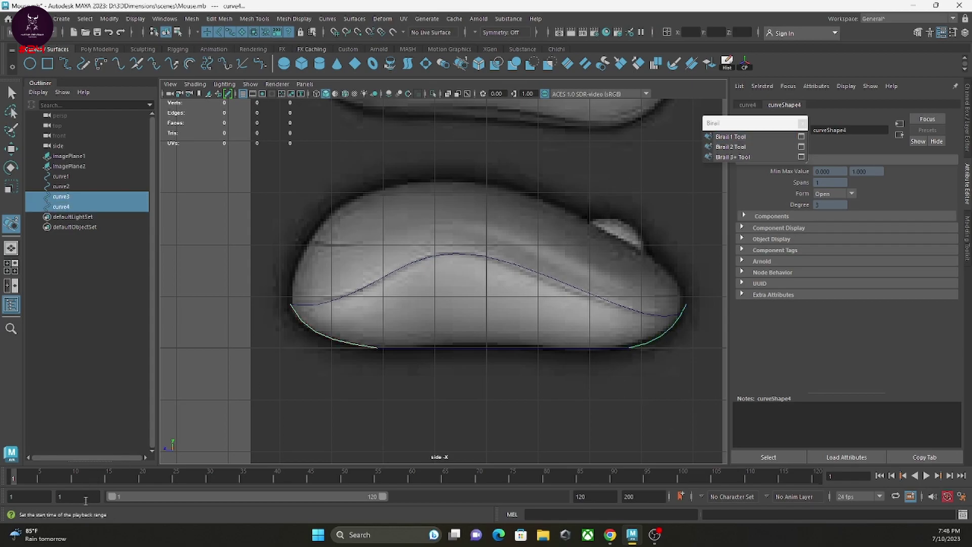
left_click(484, 255)
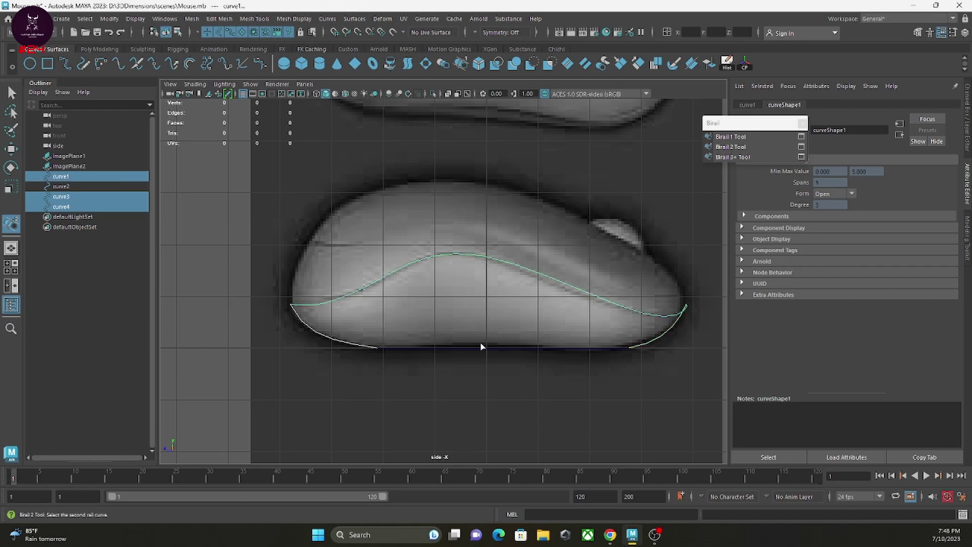
left_click(481, 347)
- Reverse the direction of the new Birail side surface so that its lit side faces outward, and deselect it
key("space")
key("space")
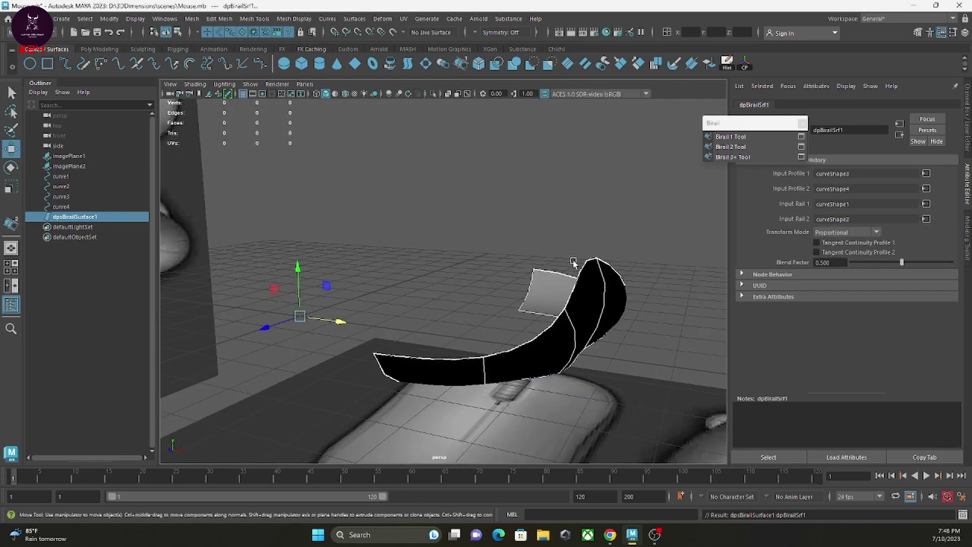
left_click_drag(575, 263, 601, 117, "alt")
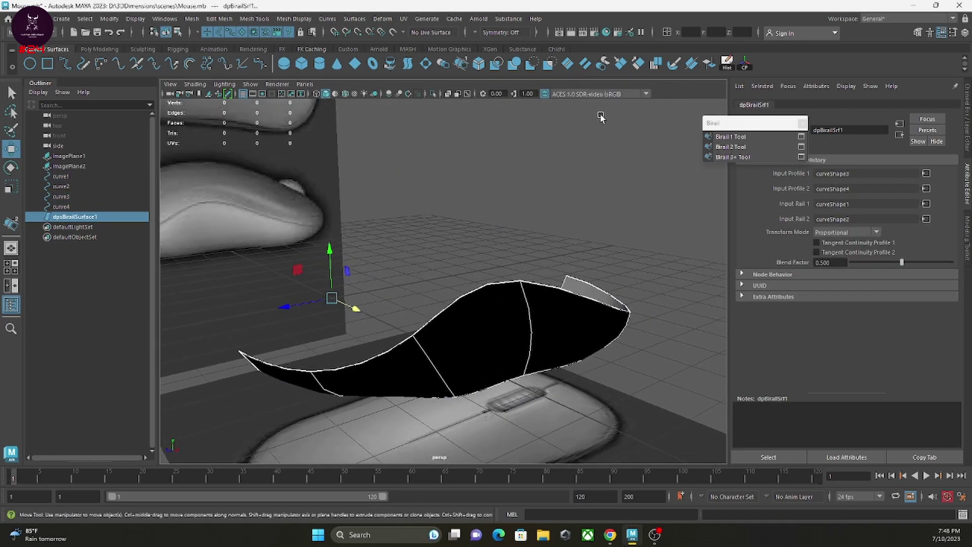
left_click(710, 65)
right_click_drag(559, 166, 592, 155)
left_click(593, 158)
left_click_drag(593, 159, 641, 326, "alt")
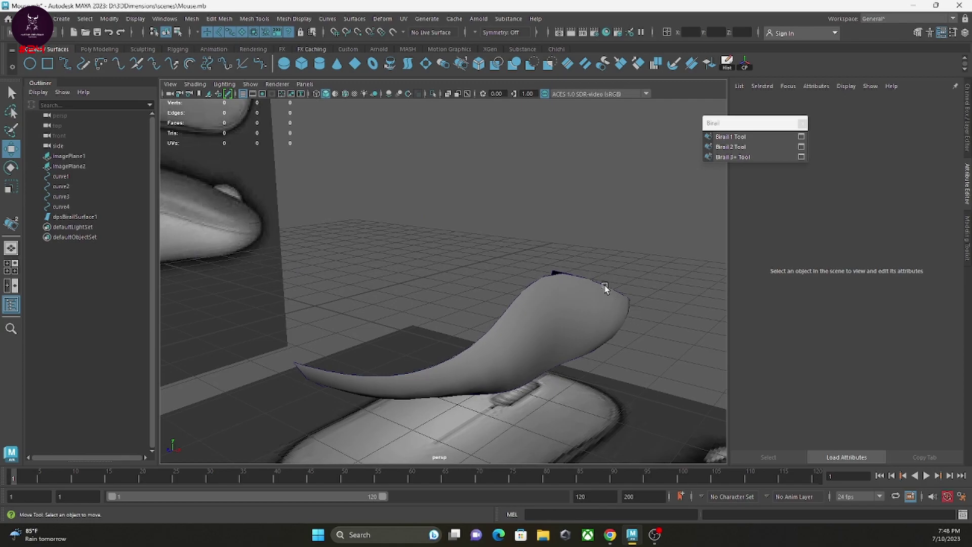
- Compare the side surface with the mouse reference in the side view and, in wireframe display, in the top view
key("space")
key("space")
scroll(562, 341, "up", 3)
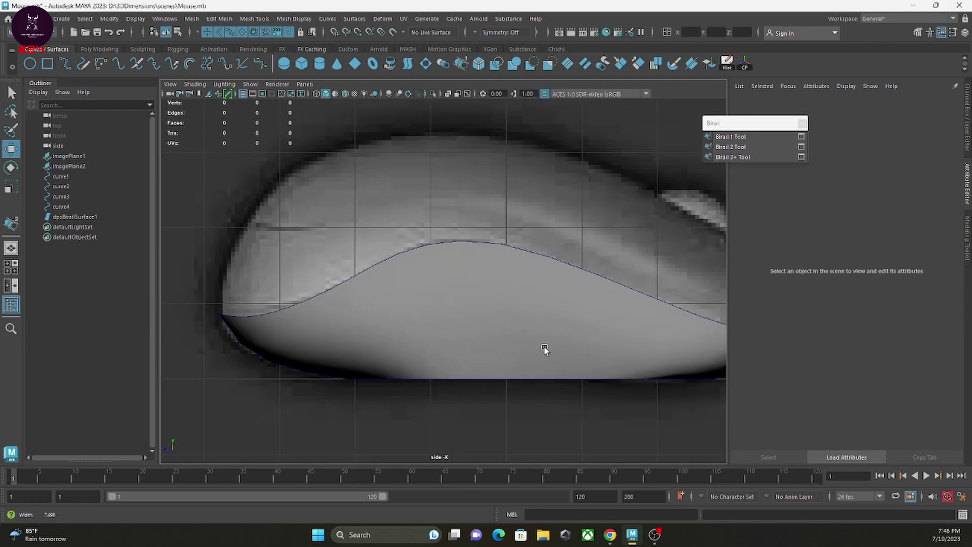
scroll(544, 349, "up", 1)
middle_click_drag(544, 350, 589, 390, "alt")
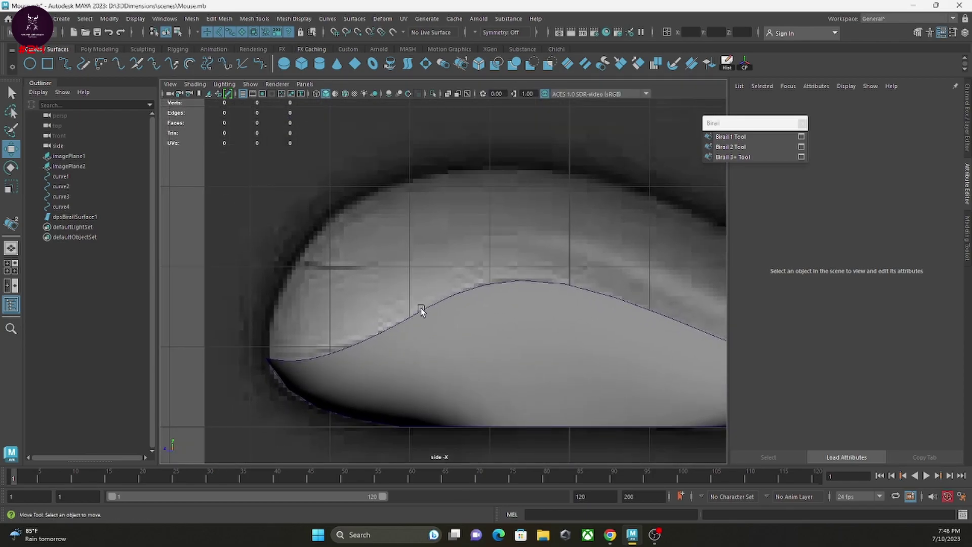
scroll(473, 306, "down", 2)
key("space")
key("space")
scroll(487, 310, "up", 3)
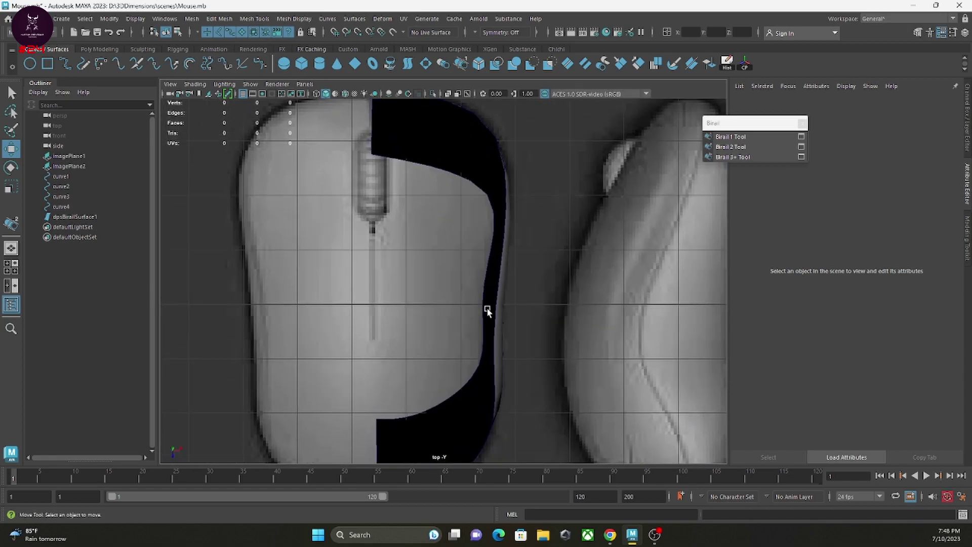
key("4")
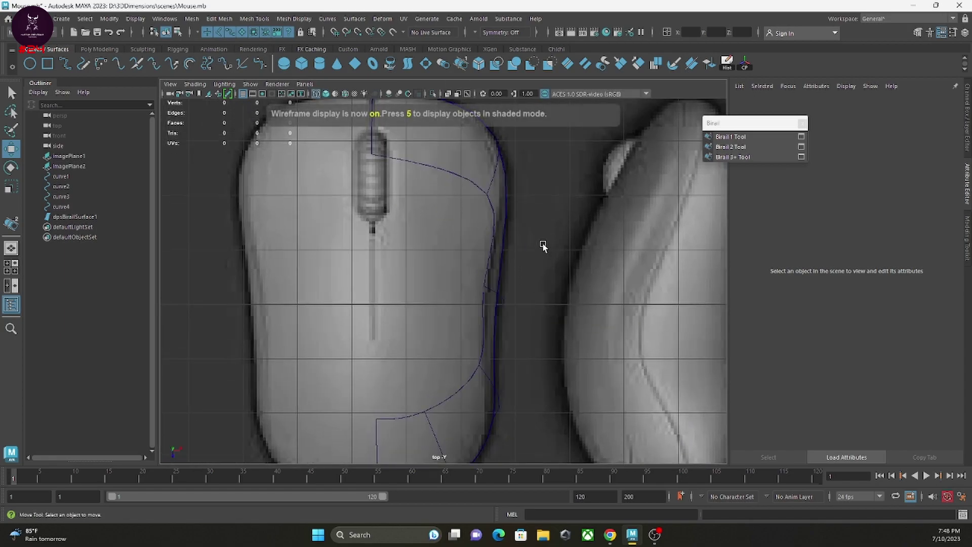
middle_click_drag(562, 269, 500, 269, "alt")
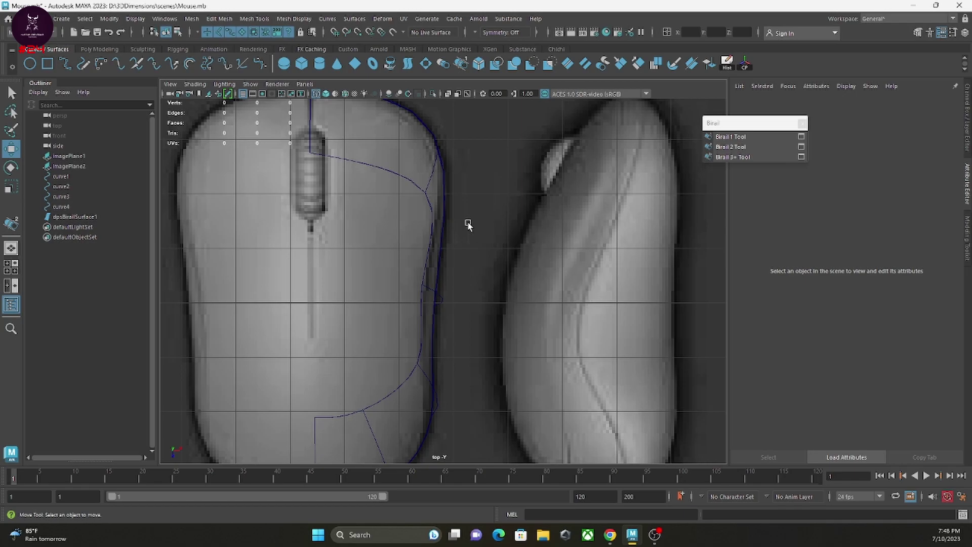
- Duplicate the seam curve in the side view, raise the copy slightly above the side surface's upper edge, and deselect it
key("space")
key("space")
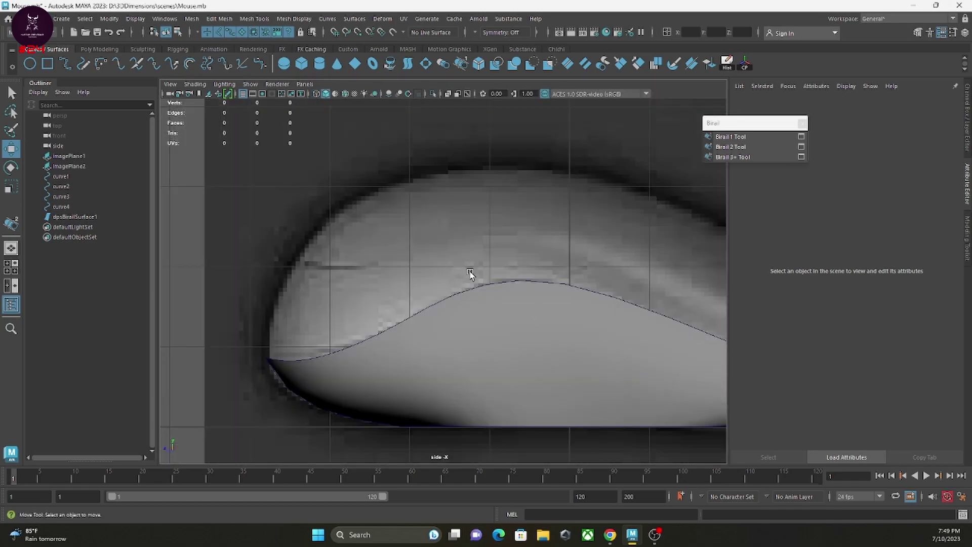
left_click(477, 287)
left_click(490, 280)
left_click(488, 284)
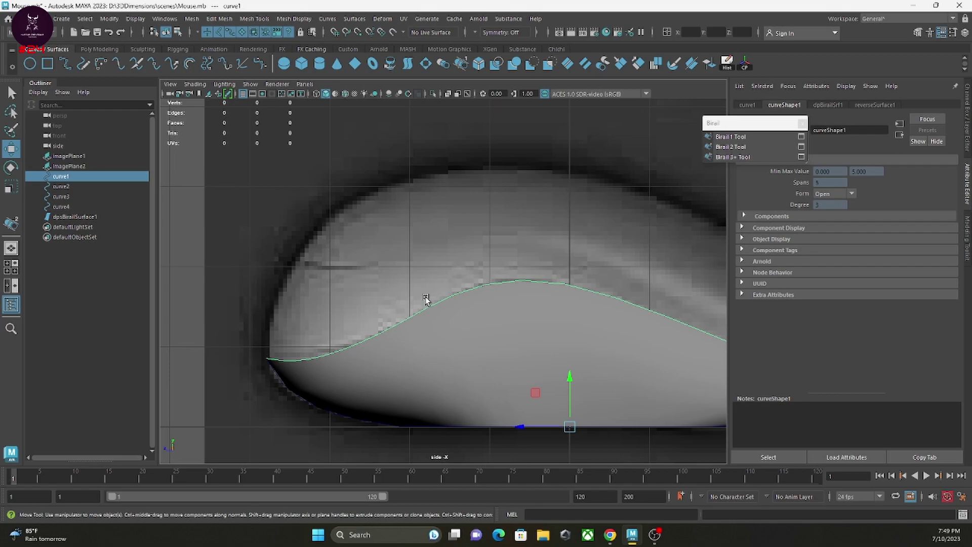
scroll(529, 384, "down", 1)
scroll(536, 393, "up", 2)
middle_click_drag(536, 394, 484, 387, "alt")
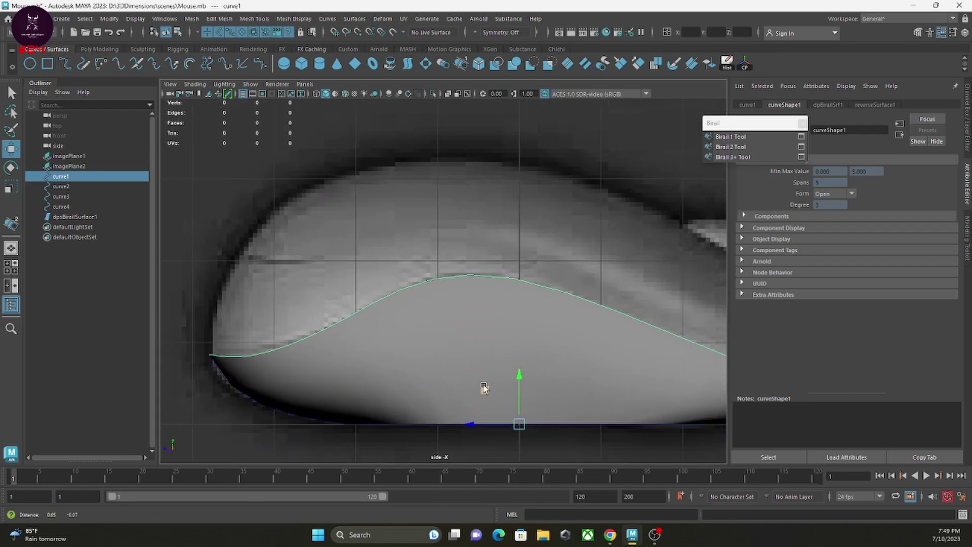
left_click_drag(518, 382, 527, 377)
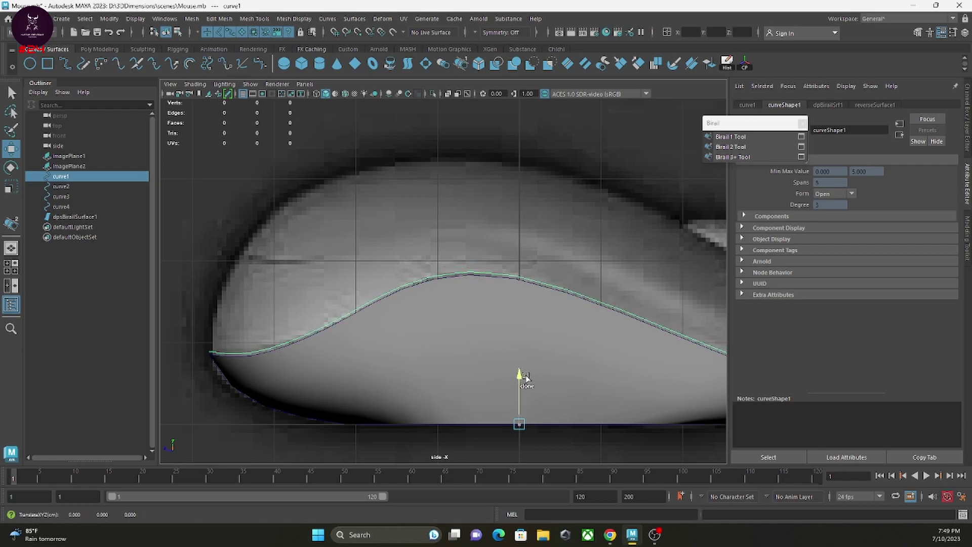
key("ctrl+d")
left_click(439, 243)
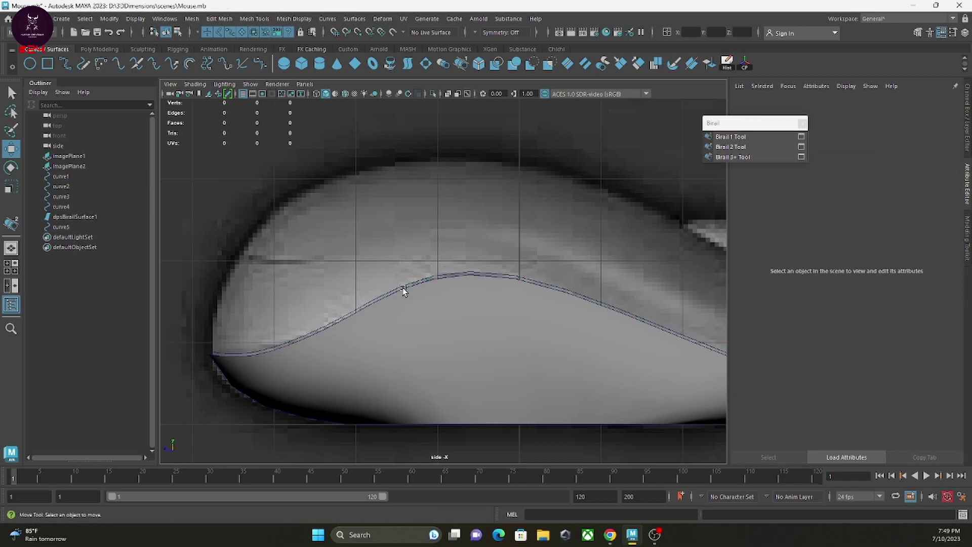
- Duplicate the raised seam copy and move this second copy well above the seam, partway up the mouse body
key("space")
scroll(396, 278, "up", 5)
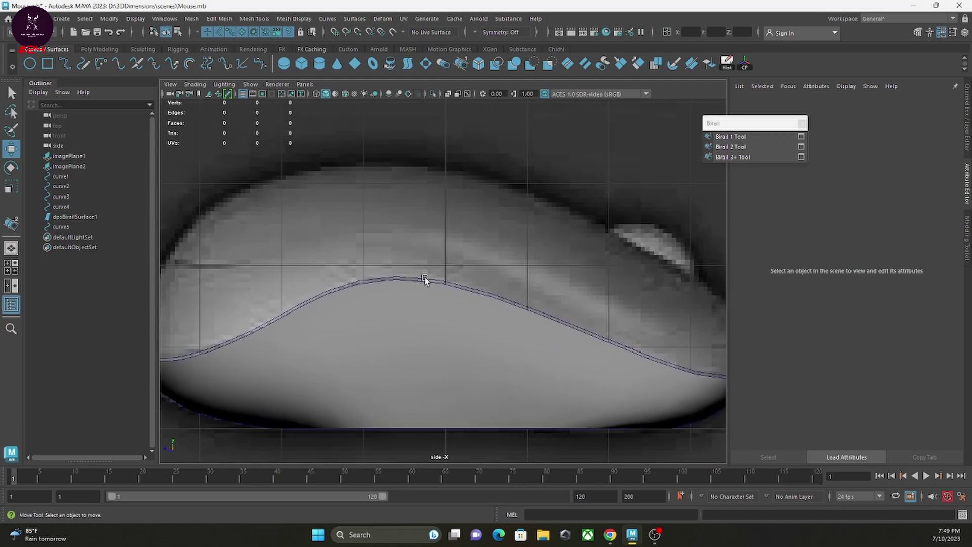
left_click(424, 278)
left_click_drag(445, 386, 449, 340)
- Centre the pivot of the upper curve and scale the curve uniformly to about 0.90 in the top view
key("space")
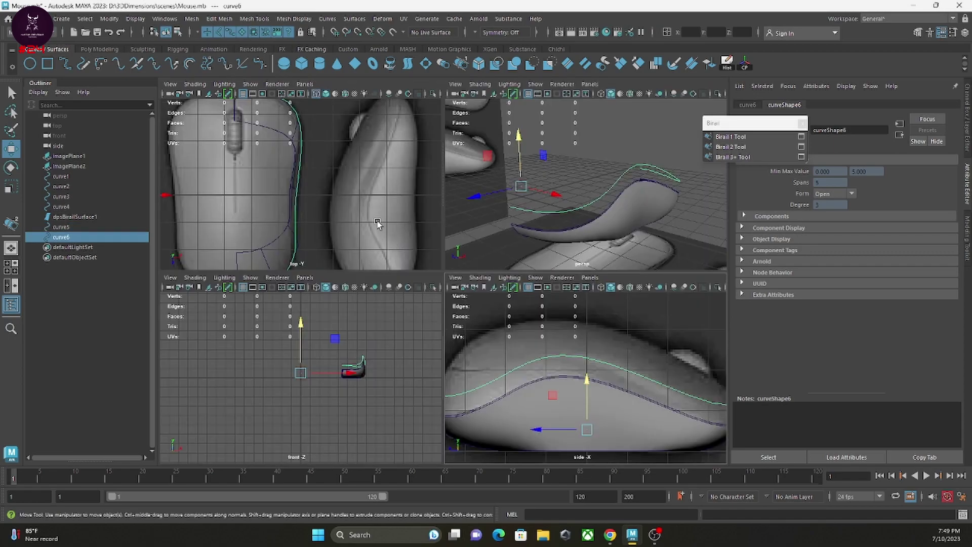
key("space")
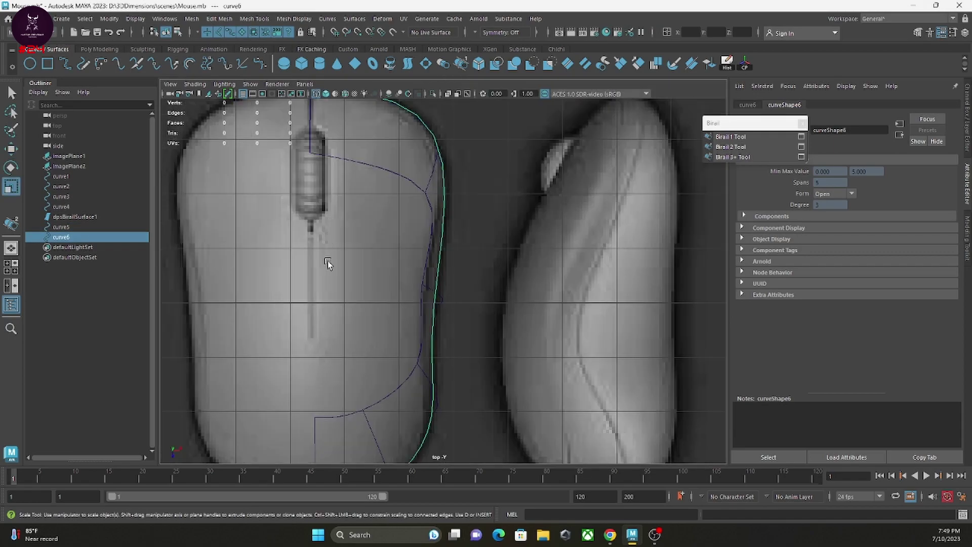
scroll(419, 334, "down", 4)
key("r")
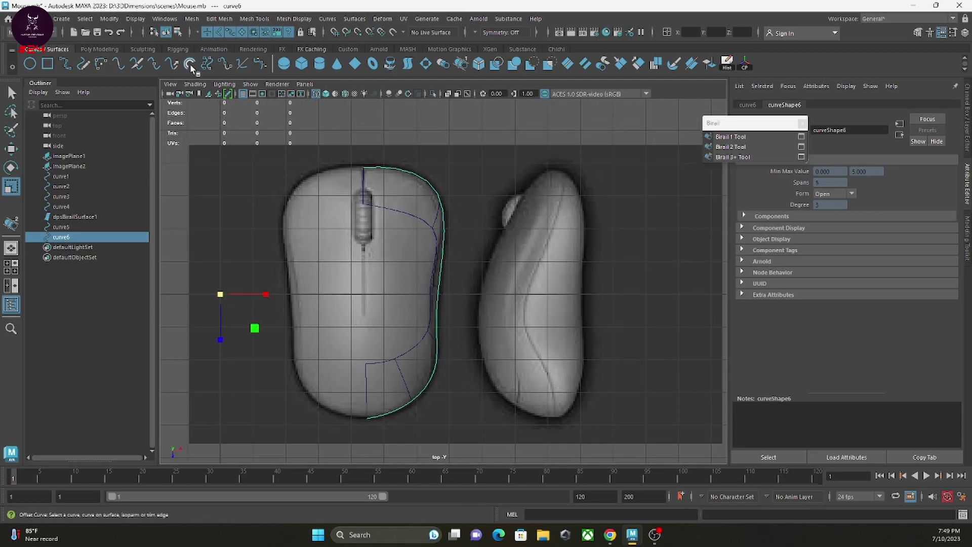
left_click(109, 19)
left_click(131, 95)
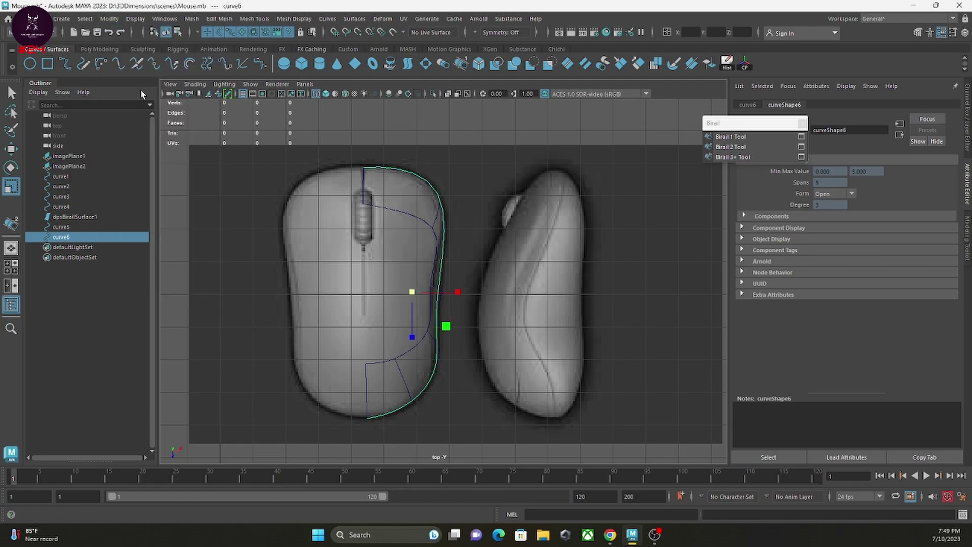
scroll(437, 368, "up", 2)
scroll(437, 368, "up", 1)
middle_click_drag(434, 355, 482, 321, "alt")
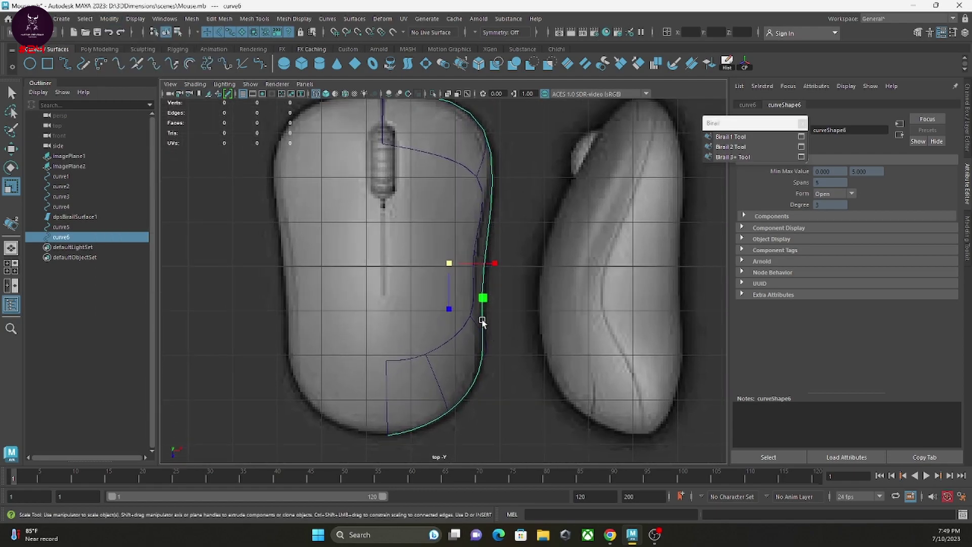
left_click_drag(450, 261, 447, 264)
middle_click_drag(423, 260, 430, 280)
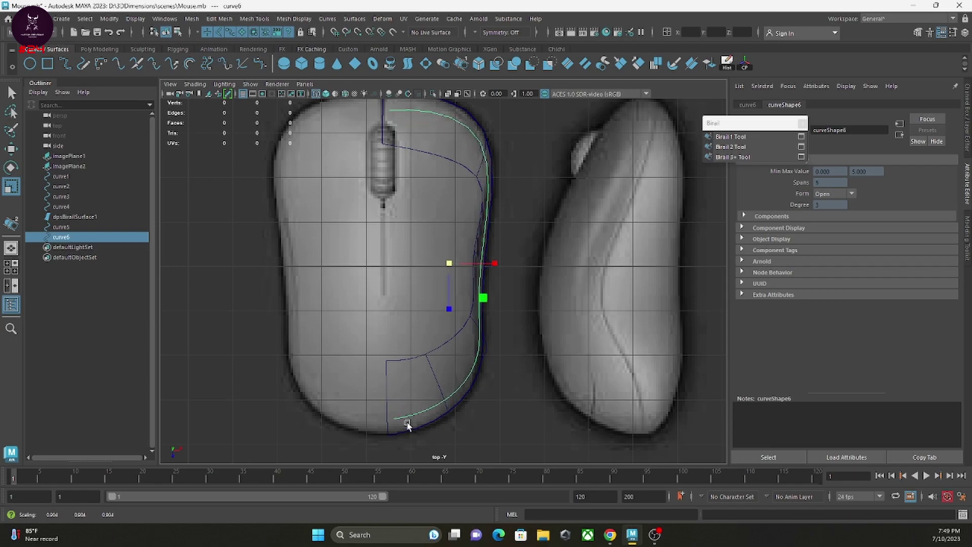
- Move the upper curve's rear and front end control points sideways onto the mouse's centreline in the top view
right_click_drag(407, 425, 342, 263)
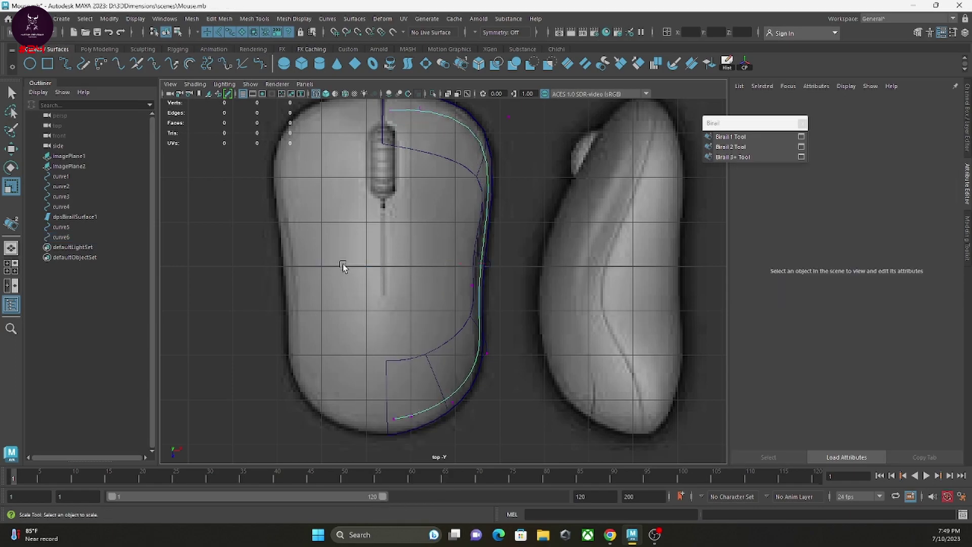
left_click(411, 417)
key("w")
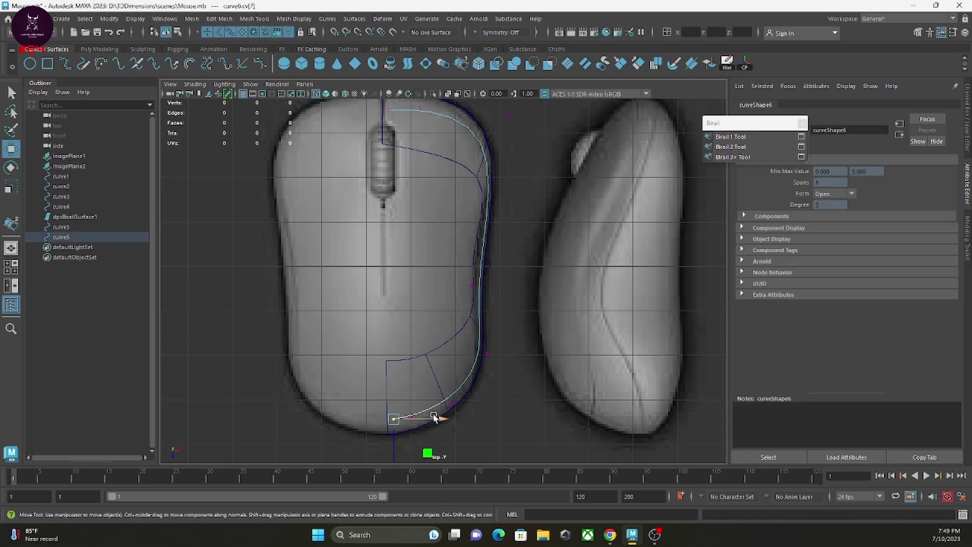
left_click_drag(428, 420, 432, 423)
middle_click_drag(479, 205, 498, 311, "alt")
left_click(404, 217)
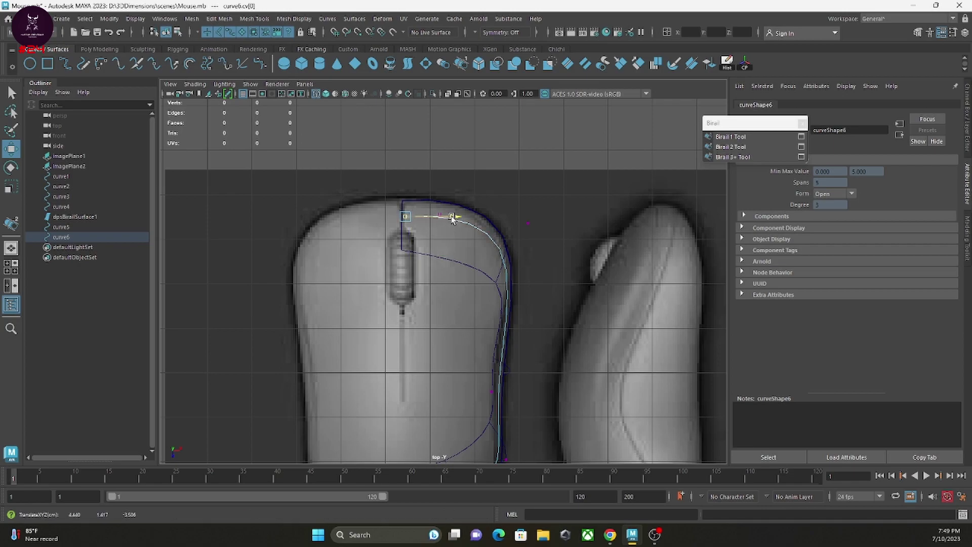
left_click_drag(451, 218, 450, 217)
- Adjust the upper curve's rear and front end control points lengthwise to the reference outline in the side view, then deselect the curve
key("space")
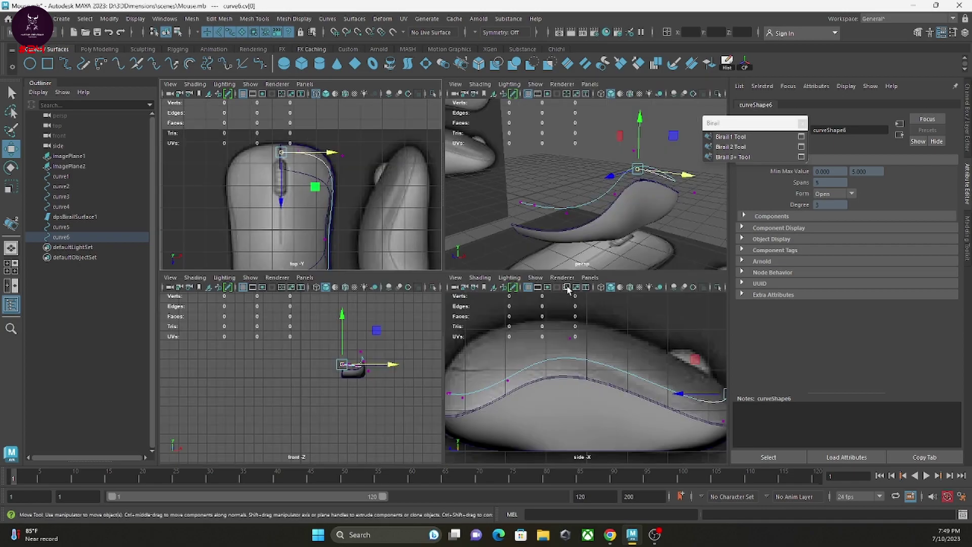
key("space")
middle_click_drag(317, 278, 484, 267, "alt")
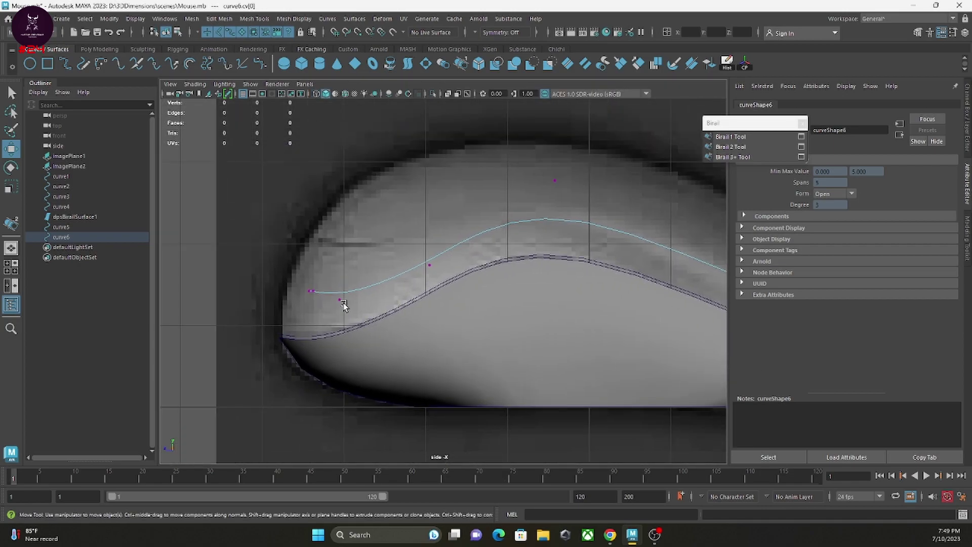
left_click_drag(288, 269, 260, 292)
middle_click_drag(463, 334, 190, 328, "alt")
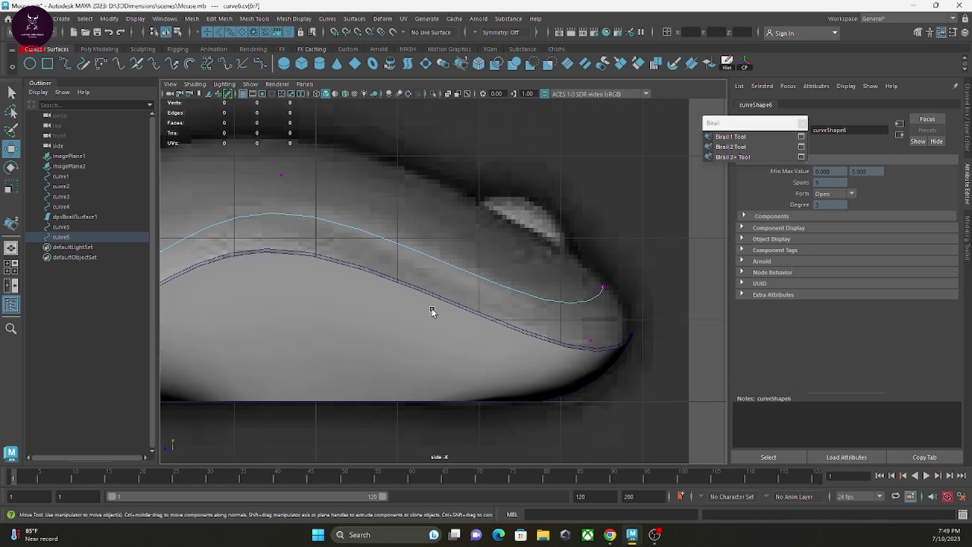
left_click_drag(601, 265, 629, 299)
left_click(586, 285)
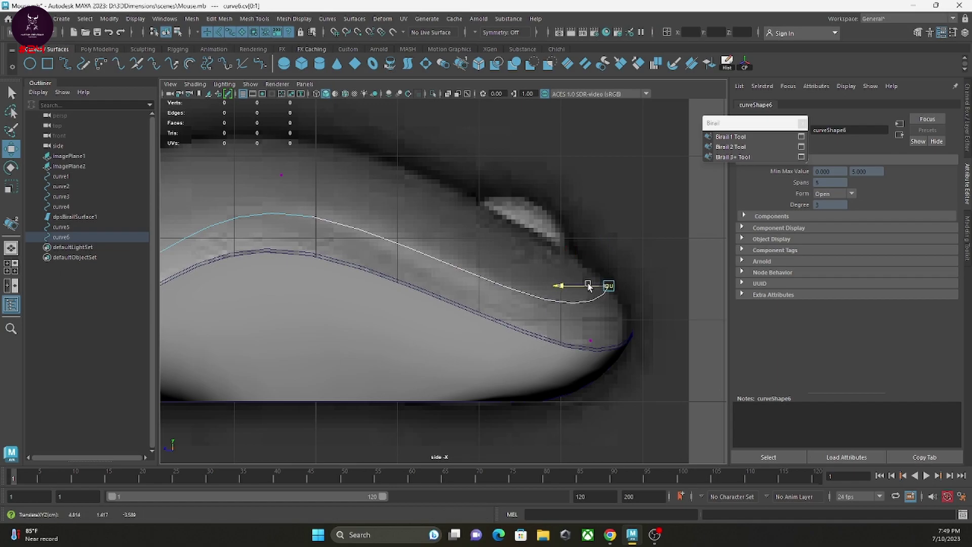
right_click_drag(633, 298, 668, 301)
left_click(668, 300)
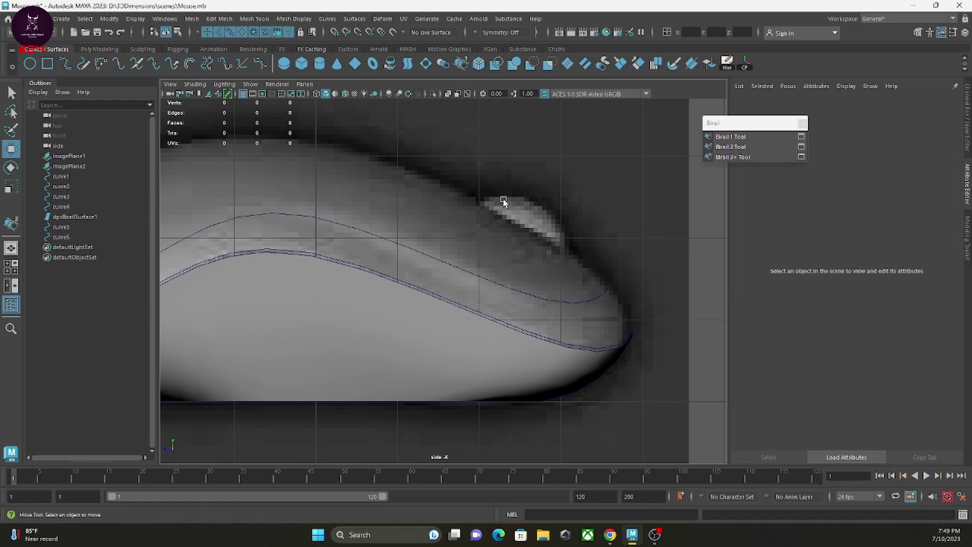
- Draw an EP curve in the perspective view joining the rear end of the upper curve to the rear end of the raised seam copy
key("space")
key("space")
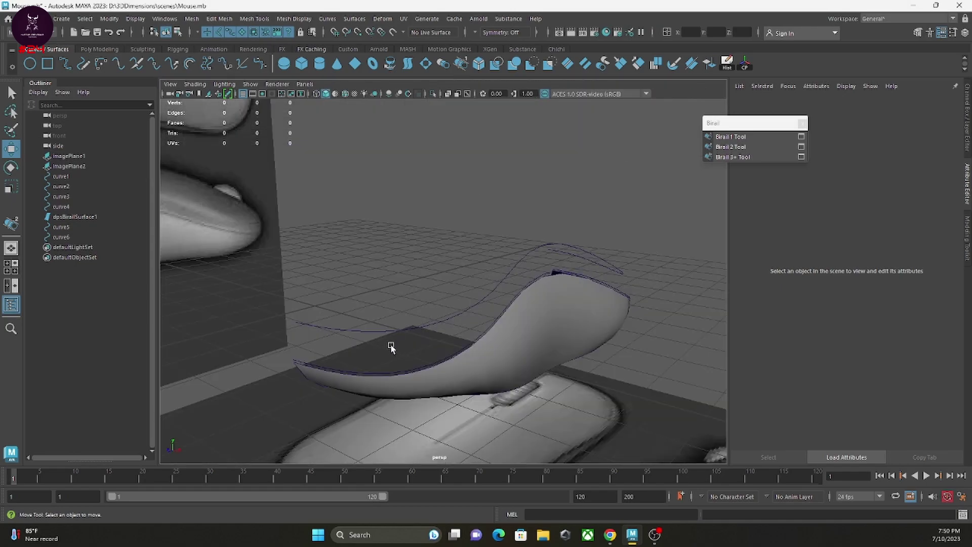
left_click_drag(391, 347, 430, 329, "alt")
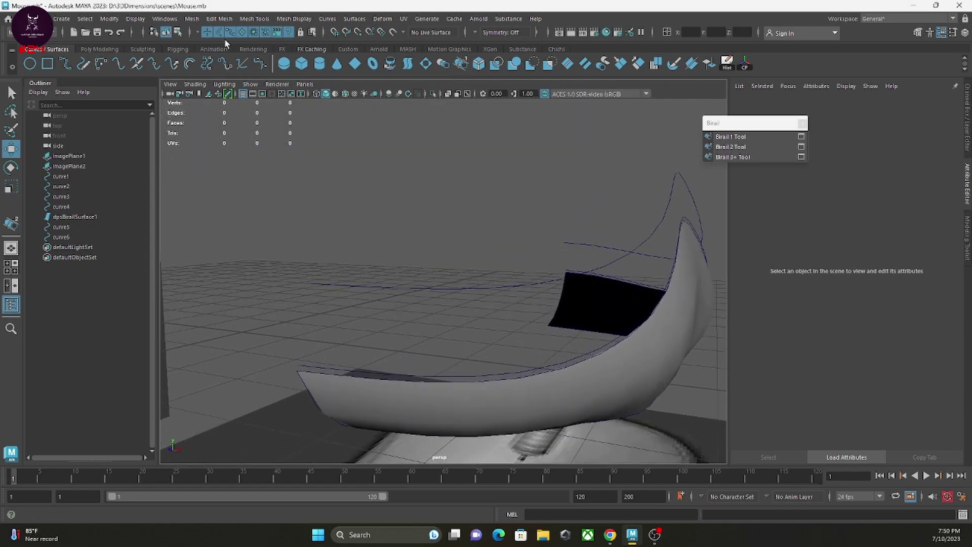
left_click(100, 63)
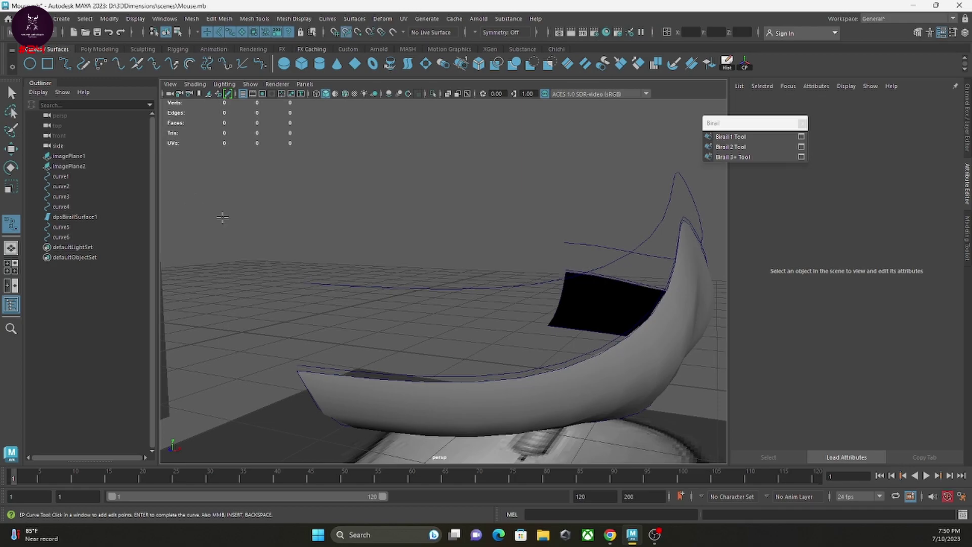
left_click(327, 286)
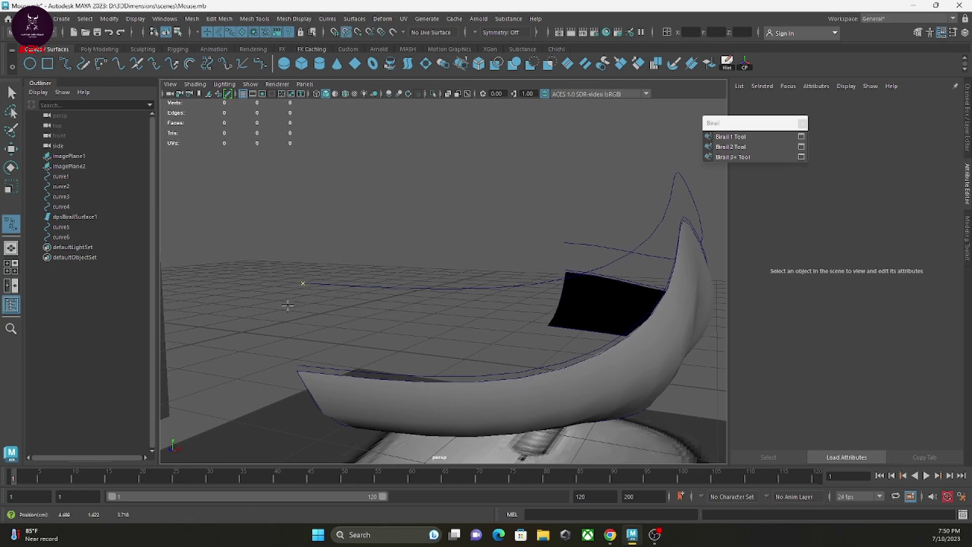
key("Return")
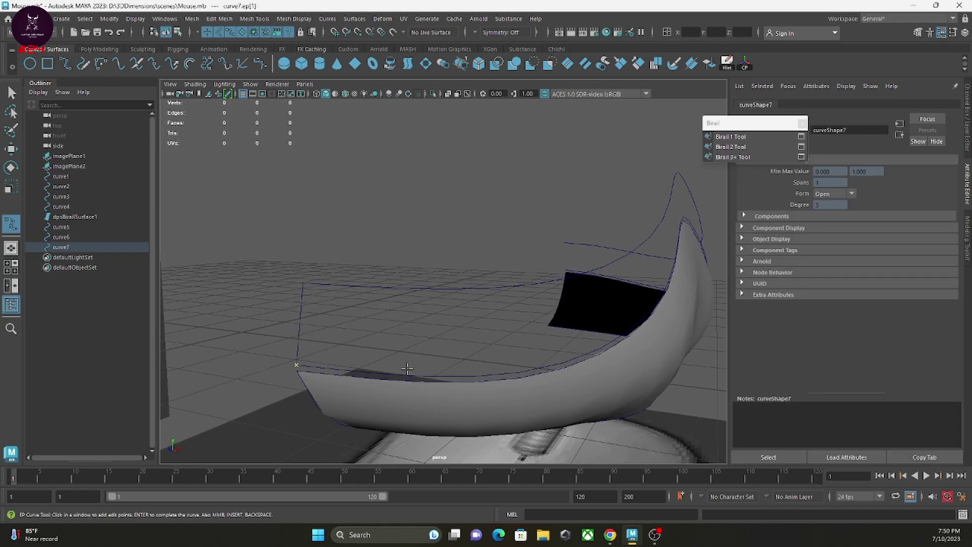
- Draw a second EP curve joining the front end of the upper curve to the front end of the raised seam copy
left_click_drag(562, 337, 418, 348, "alt")
left_click(417, 345)
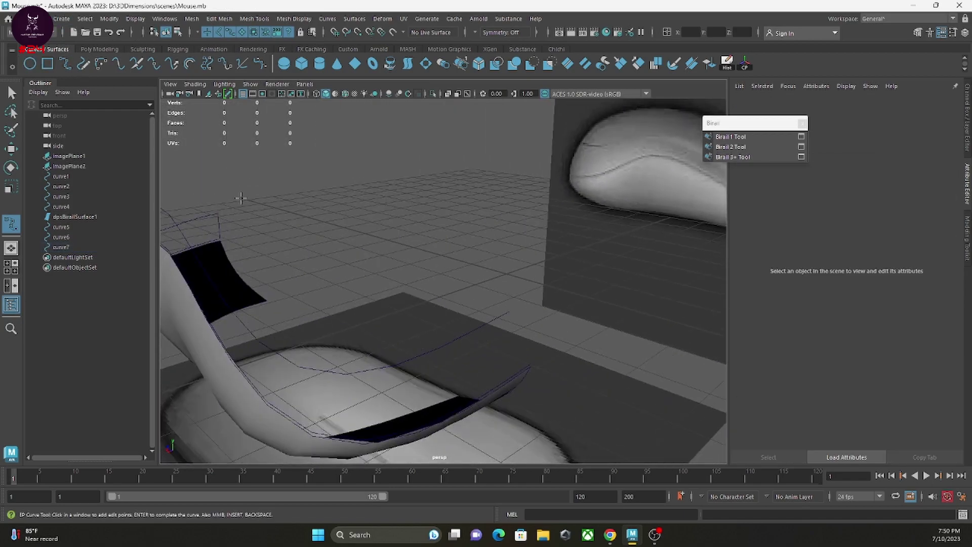
left_click_drag(433, 365, 420, 348, "alt")
key("c")
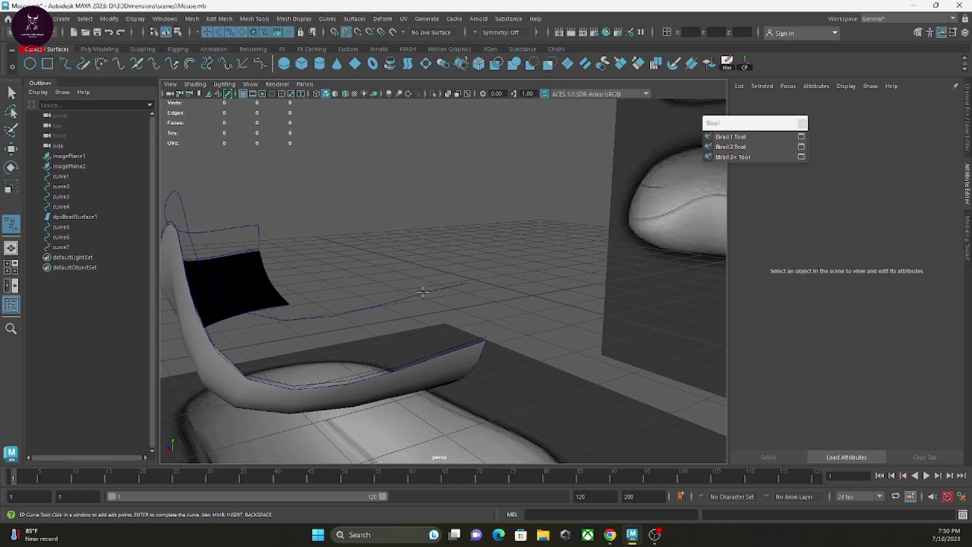
left_click(432, 289)
left_click_drag(461, 344, 514, 335)
left_click_drag(582, 330, 460, 286, "alt")
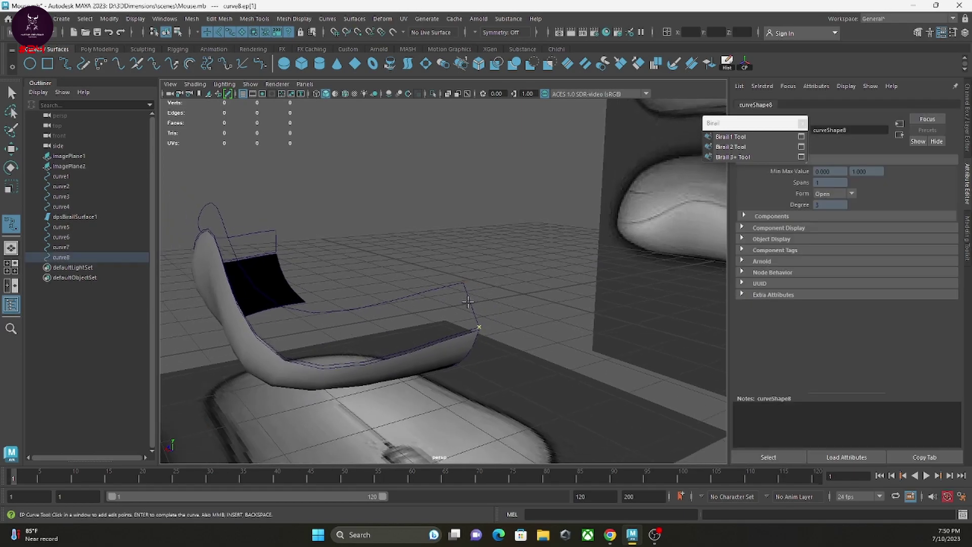
right_click(460, 286)
key("space")
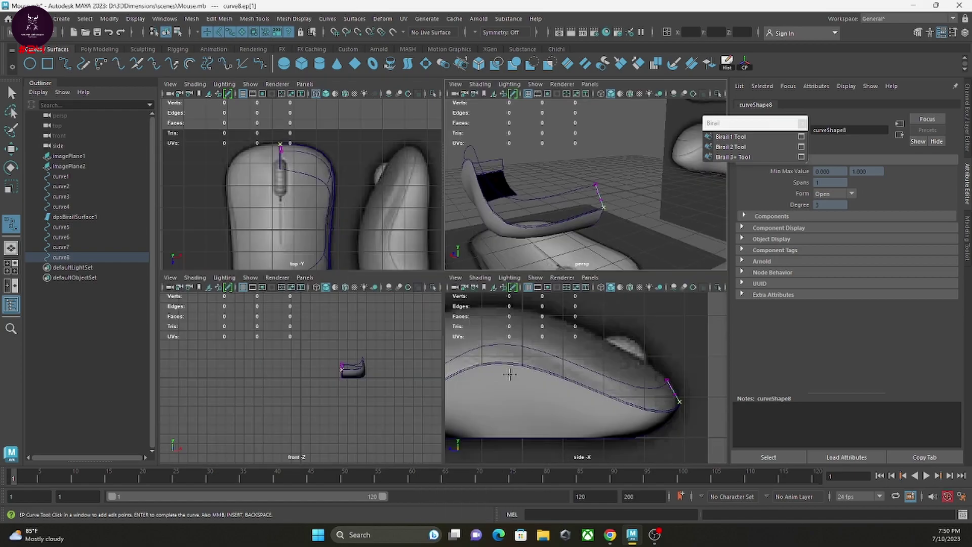
key("space")
key("Return")
- Bow the front connecting curve outward to the mouse outline by moving its two middle control vertices in the side view
key("w")
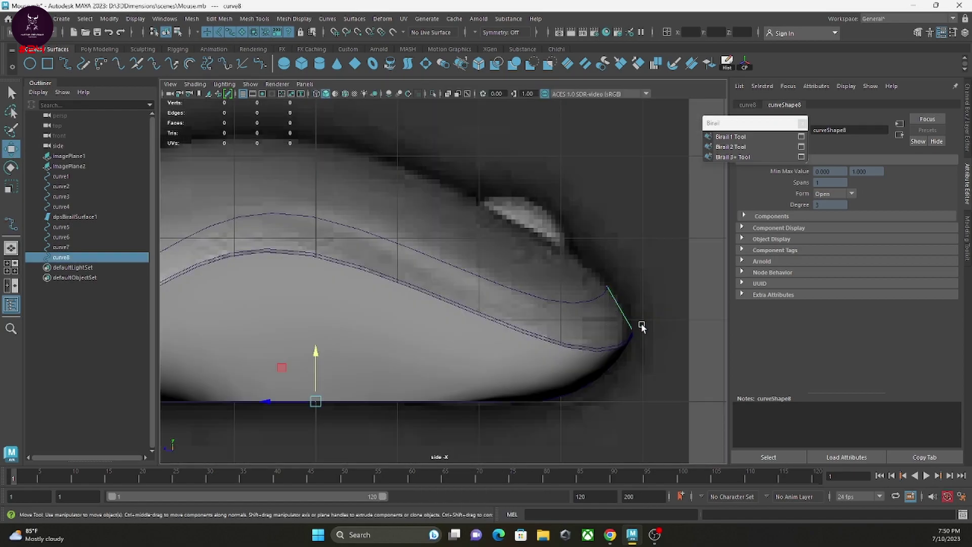
right_click_drag(621, 315, 551, 244)
scroll(612, 325, "up", 4)
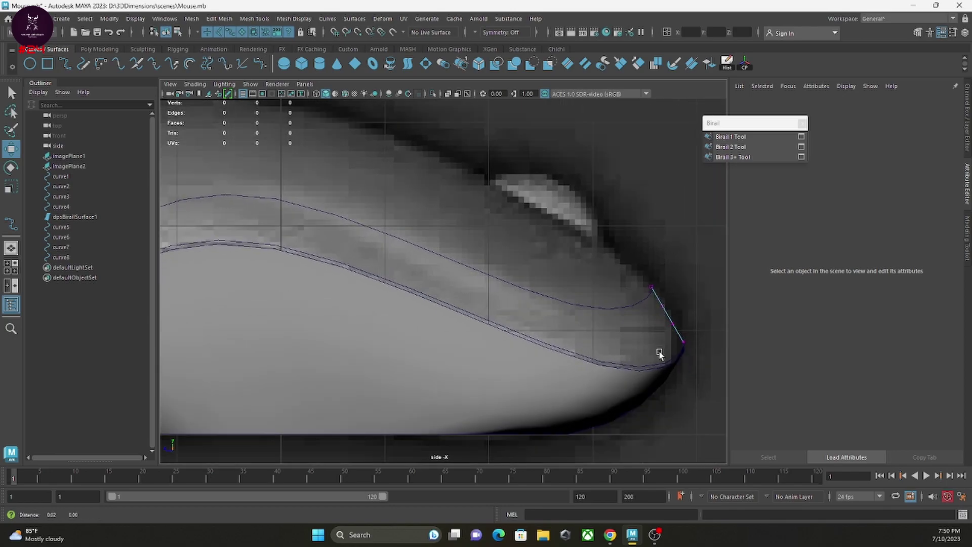
left_click_drag(605, 354, 594, 324)
- Bow the rear connecting curve outward to the mouse's rear outline by moving its two middle control vertices
scroll(589, 323, "down", 6)
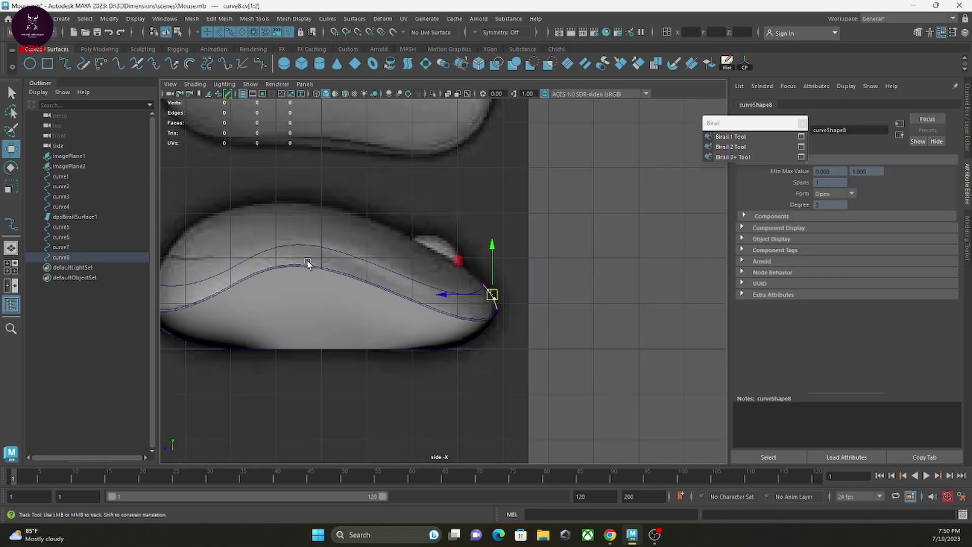
scroll(584, 289, "up", 5)
scroll(537, 339, "up", 8)
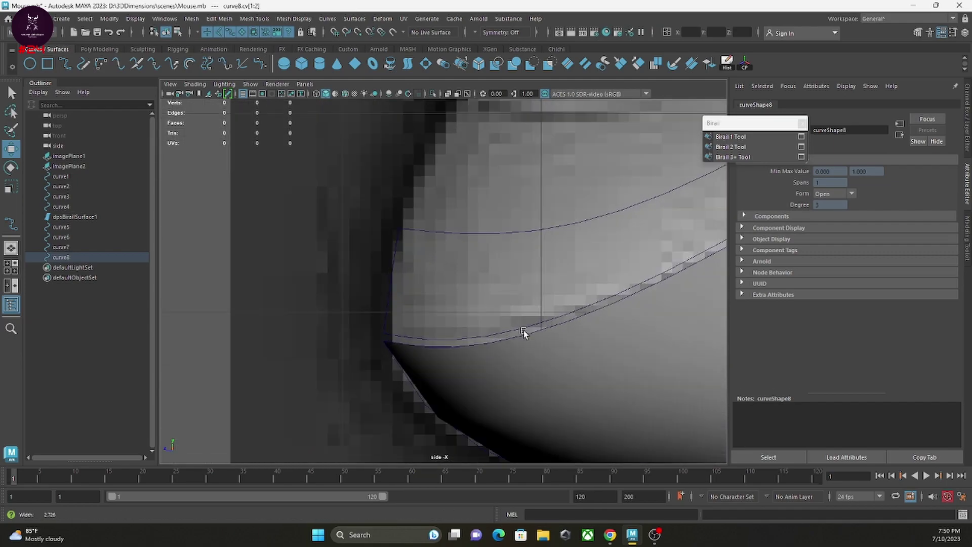
right_click_drag(383, 274, 349, 266)
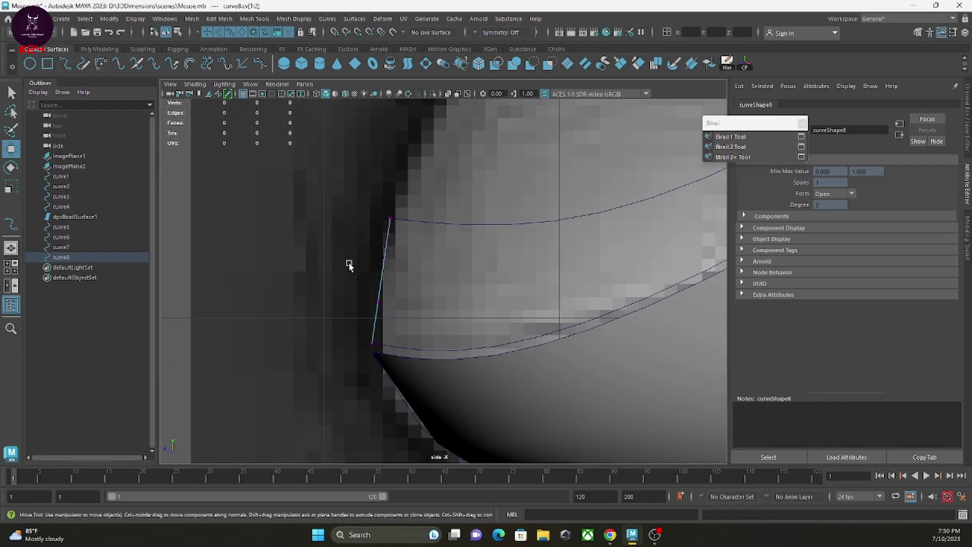
left_click_drag(345, 253, 412, 315)
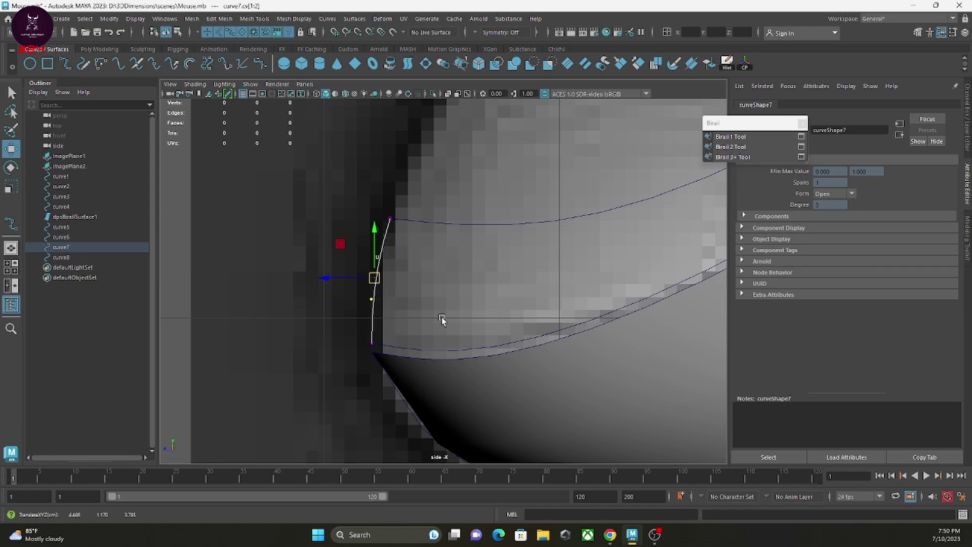
- Return the rear connecting curve to object mode, clear the selection and switch to the perspective view
scroll(445, 303, "down", 5)
scroll(367, 315, "down", 4)
right_click_drag(432, 213, 472, 195)
left_click(472, 195)
key("space")
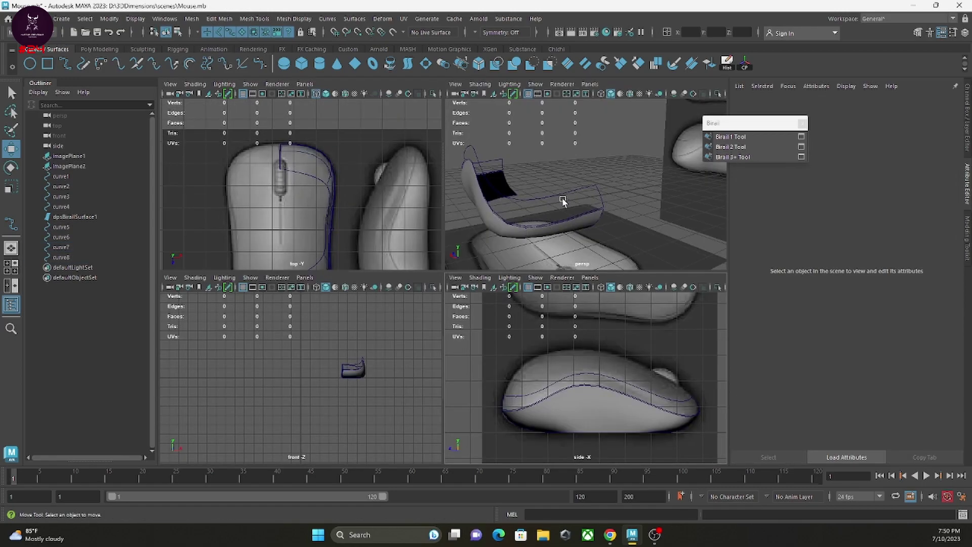
key("space")
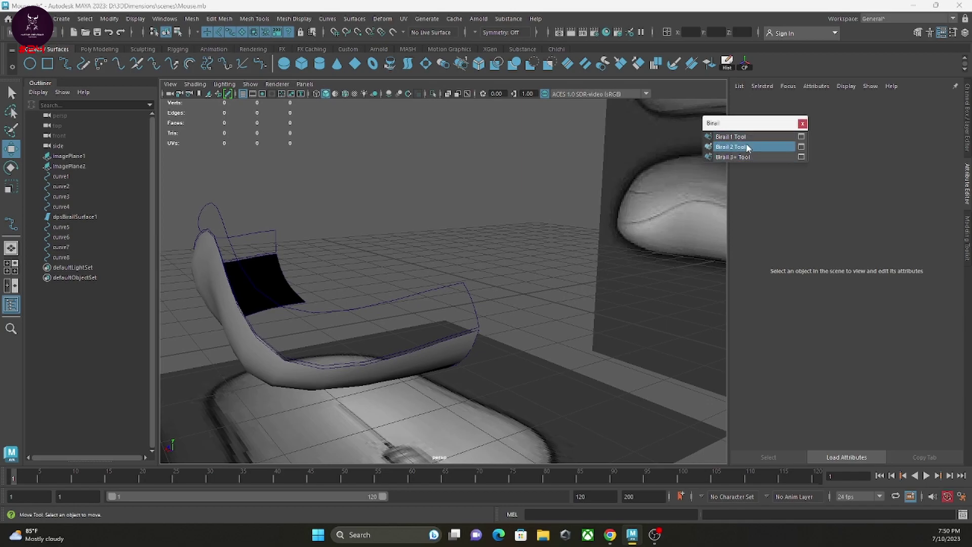
- Create a Birail 2 surface using the front and rear connecting curves as profiles and the upper curve and raised seam copy as rails
left_click(730, 147)
left_click(466, 304)
left_click_drag(466, 306, 400, 226, "alt")
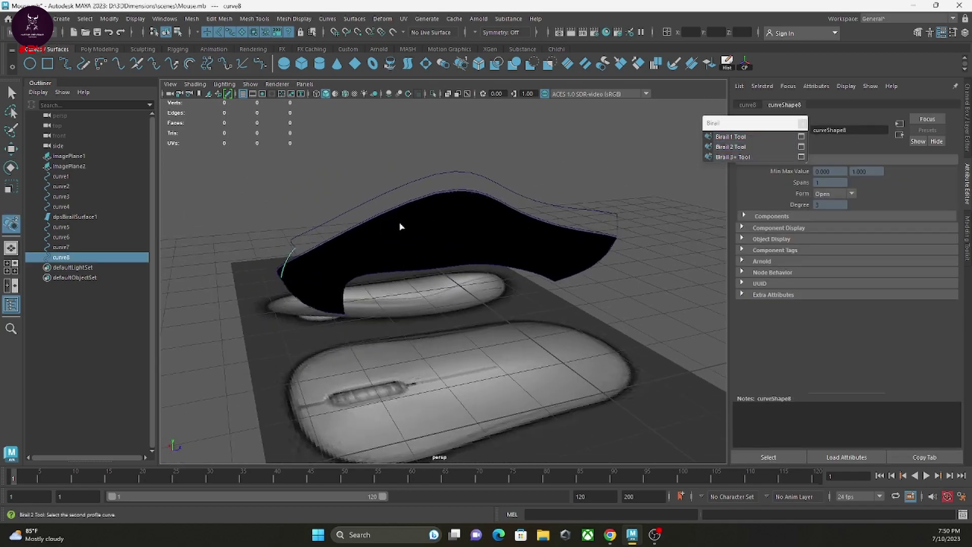
left_click(630, 228)
left_click(585, 203, "shift")
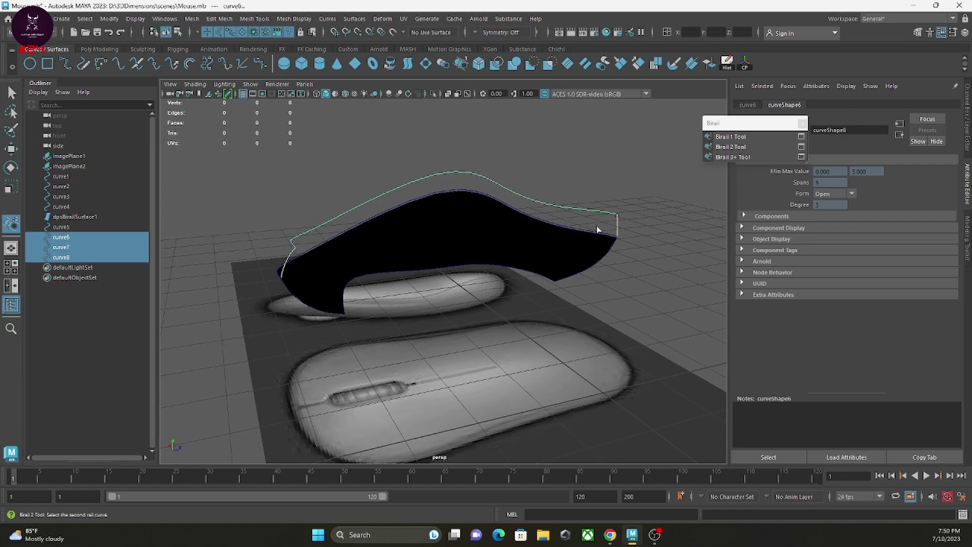
scroll(588, 218, "up", 5)
scroll(297, 354, "up", 8)
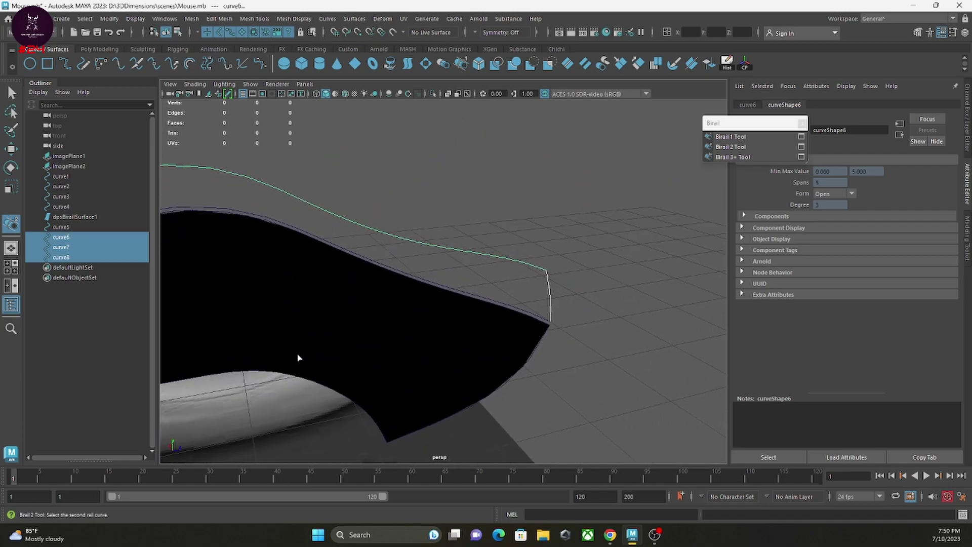
scroll(632, 355, "up", 2)
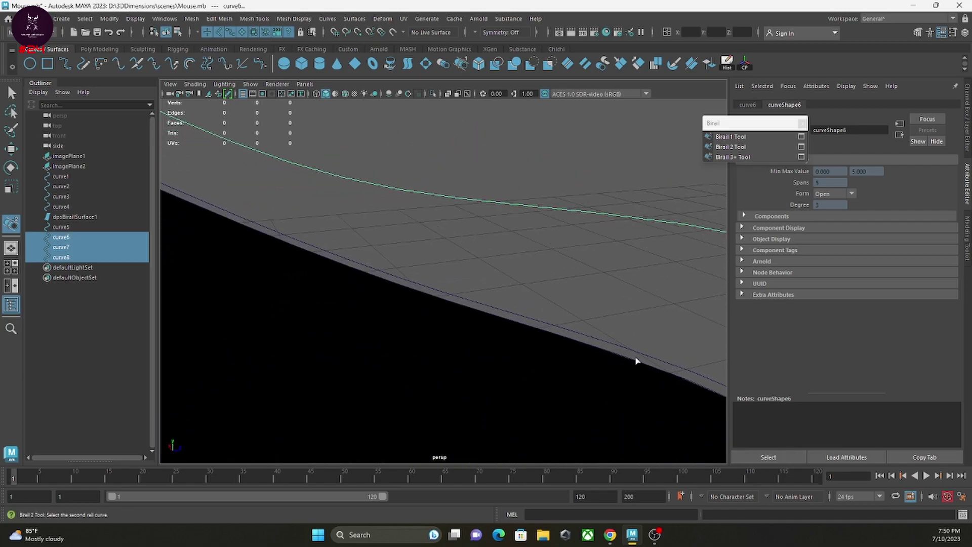
left_click(630, 353)
scroll(542, 384, "down", 3)
left_click_drag(542, 384, 265, 263, "alt")
scroll(340, 379, "down", 3)
right_click(264, 263)
left_click(527, 252)
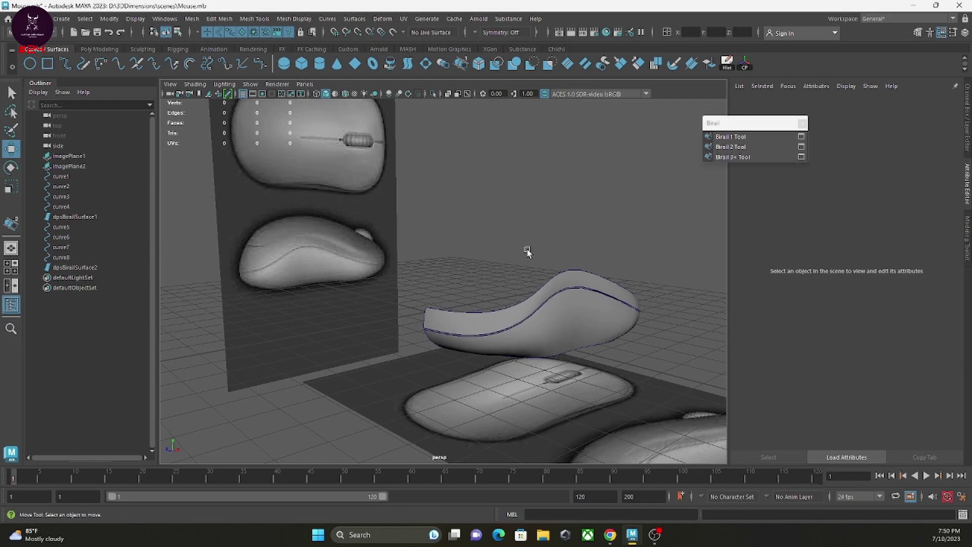
- Duplicate the upper rail curve in the side view and raise the copy slightly above the new surface's edge
left_click_drag(566, 314, 506, 321, "alt")
key("space")
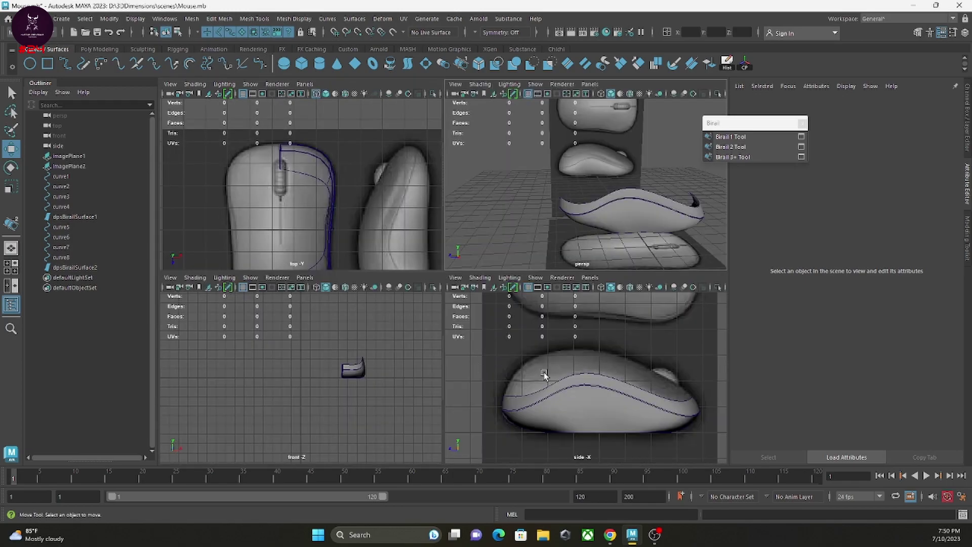
key("space")
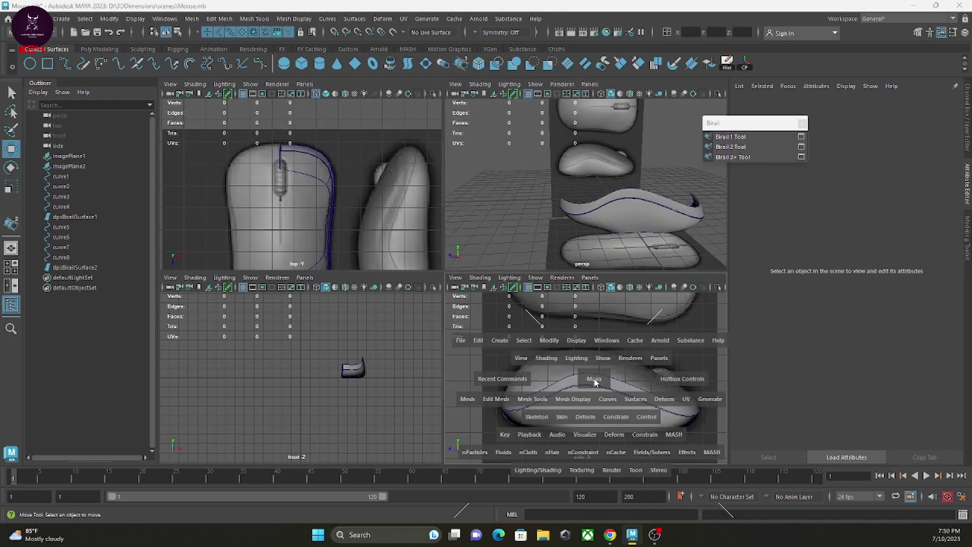
left_click(458, 274)
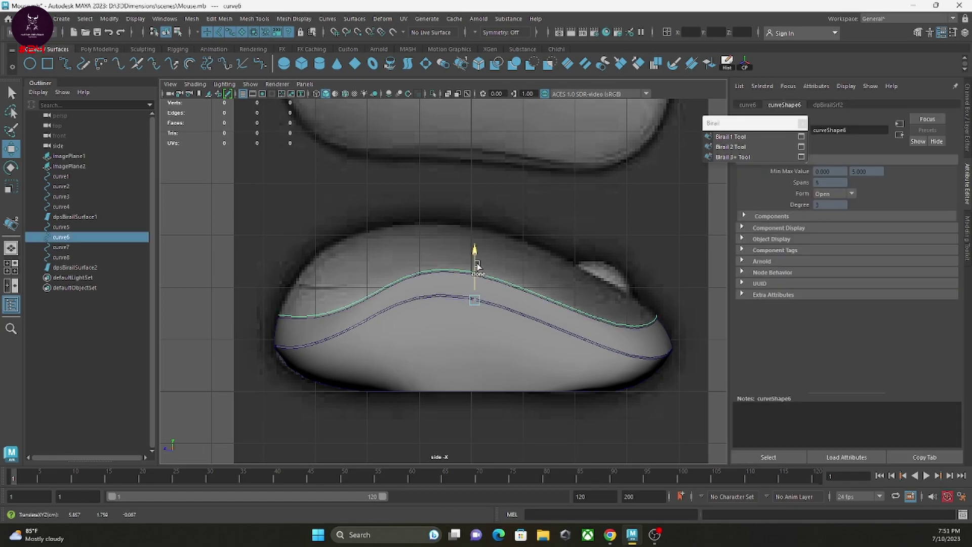
key("ctrl+d")
scroll(437, 331, "up", 5)
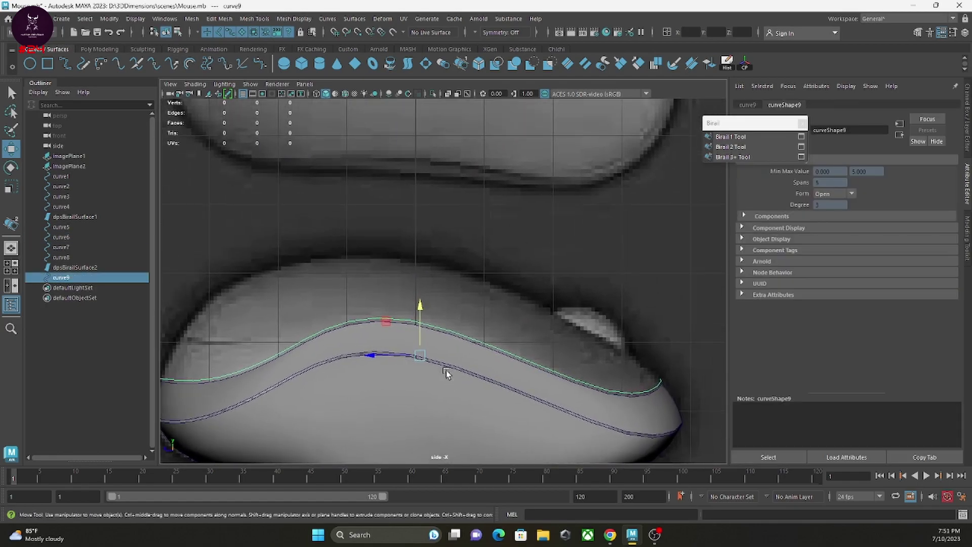
scroll(364, 148, "up", 2)
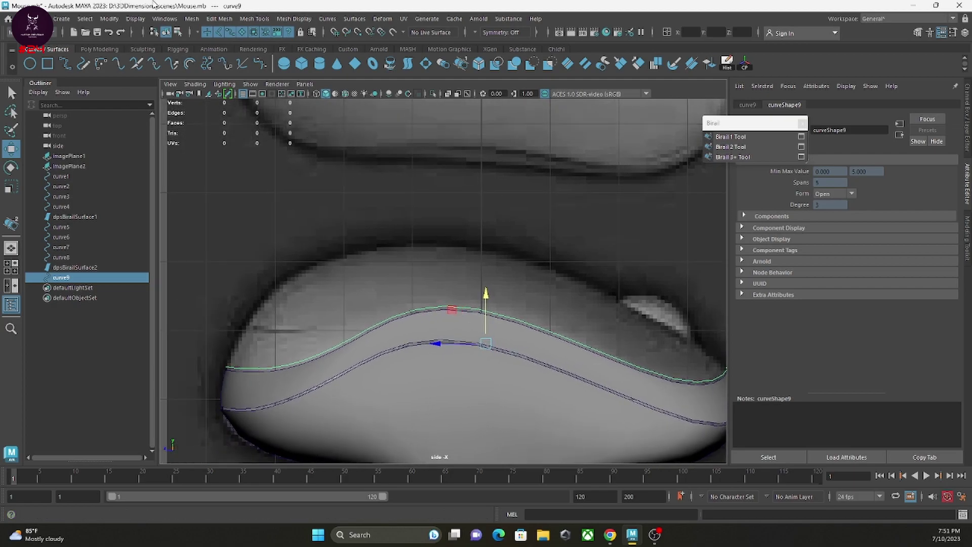
- Draw an EP curve in the side view along the mouse's top outline, from the rear to just in front of the scroll wheel
left_click(122, 71)
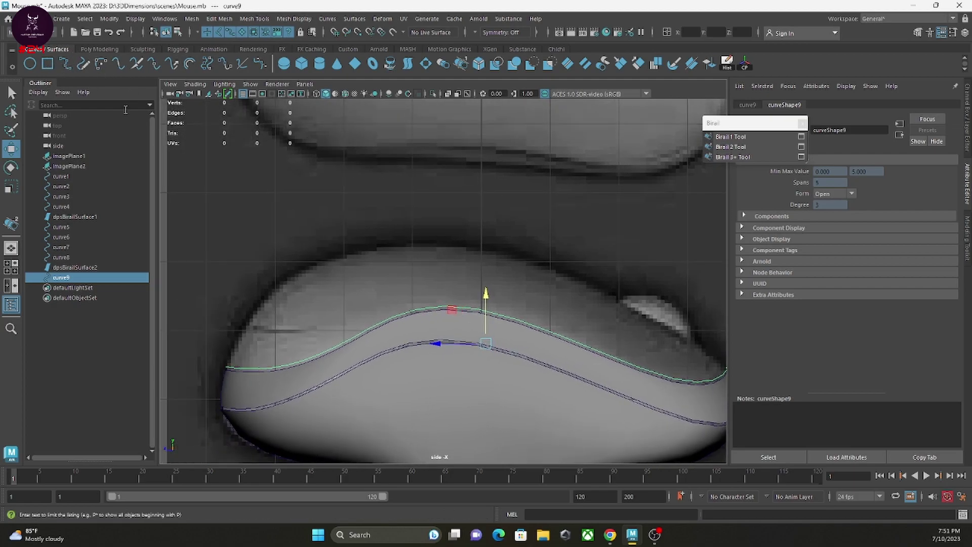
middle_click_drag(319, 323, 306, 271, "alt")
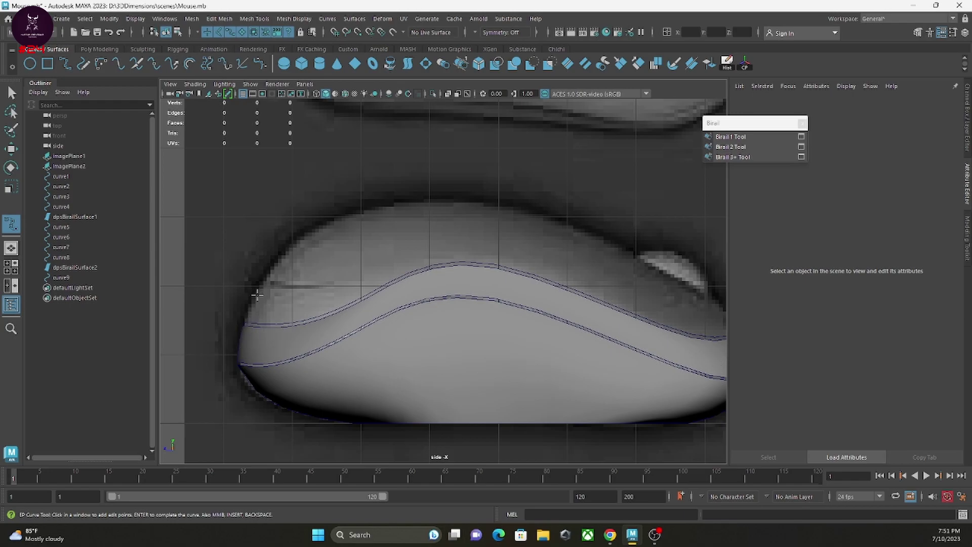
left_click(257, 295)
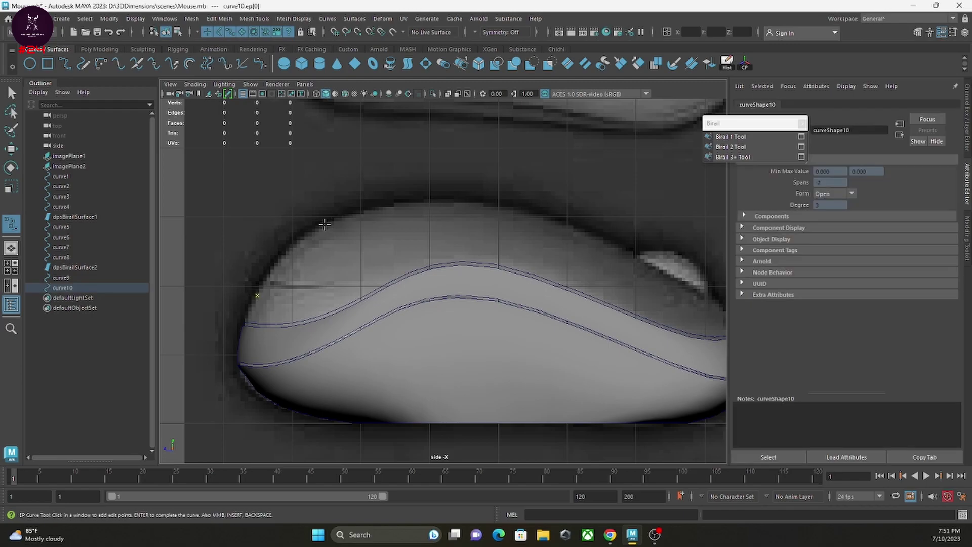
left_click(447, 202)
middle_click_drag(634, 269, 453, 228, "alt")
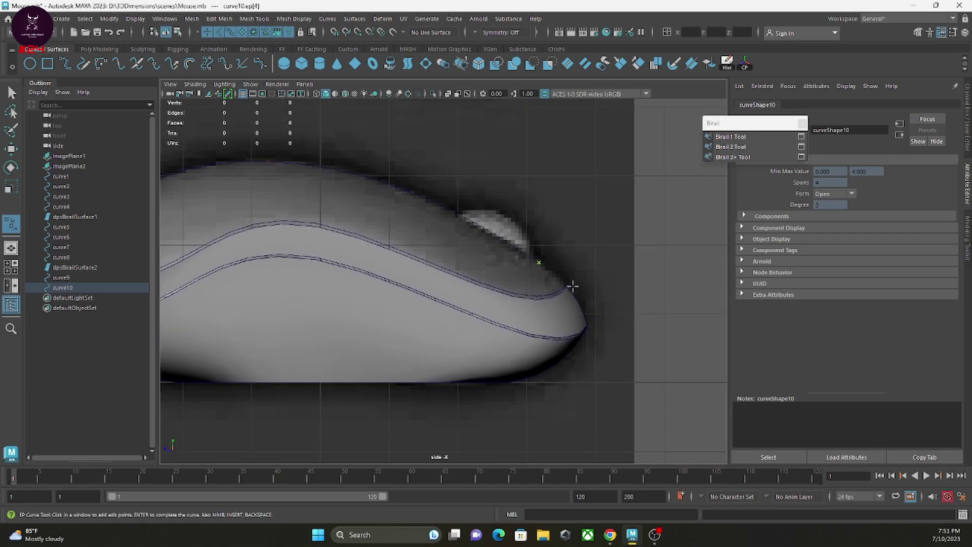
scroll(572, 287, "up", 3)
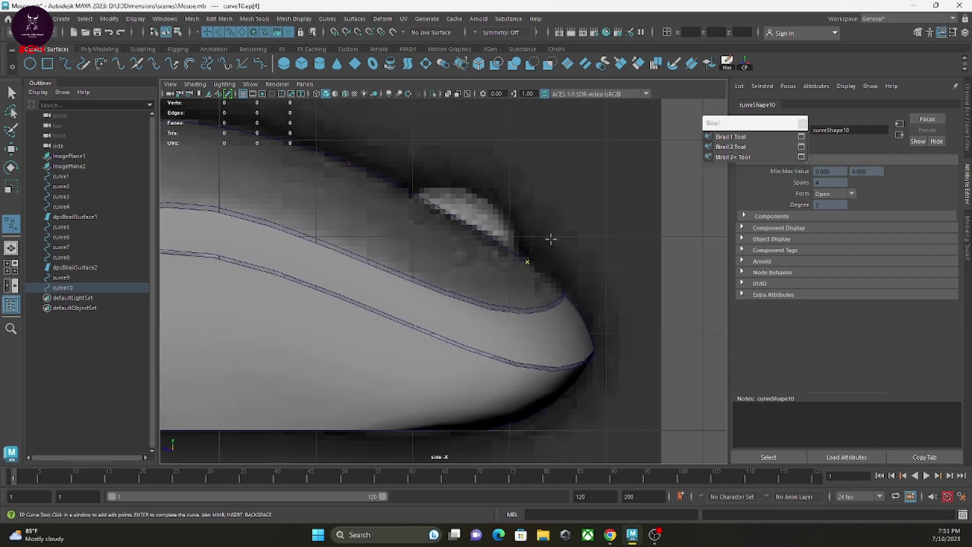
key("space")
key("space")
left_click_drag(551, 239, 395, 152, "alt")
right_click_drag(388, 150, 395, 124)
key("w")
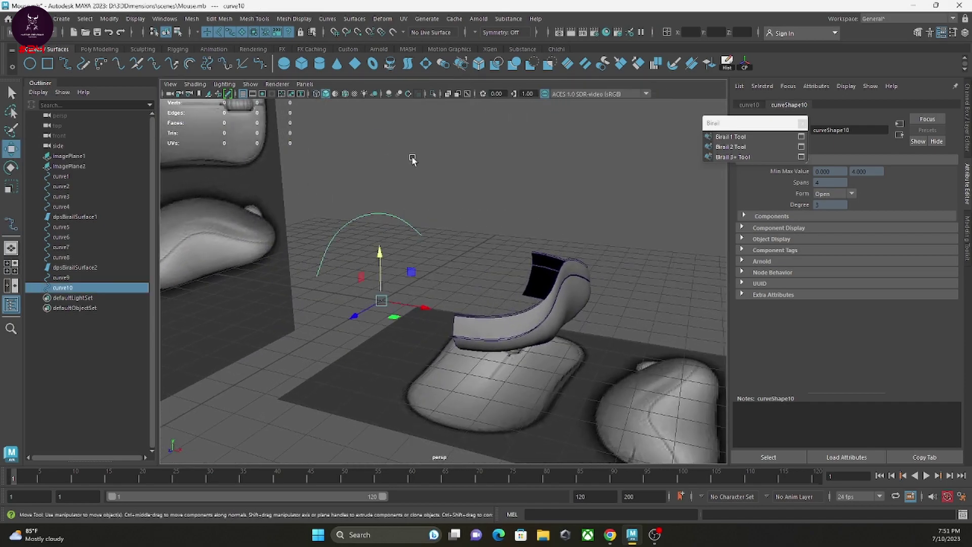
- Move the top outline curve along X onto the mouse's centre line, level with the open ends of the side surfaces
left_click(412, 159)
left_click(354, 226)
left_click_drag(424, 307, 465, 302)
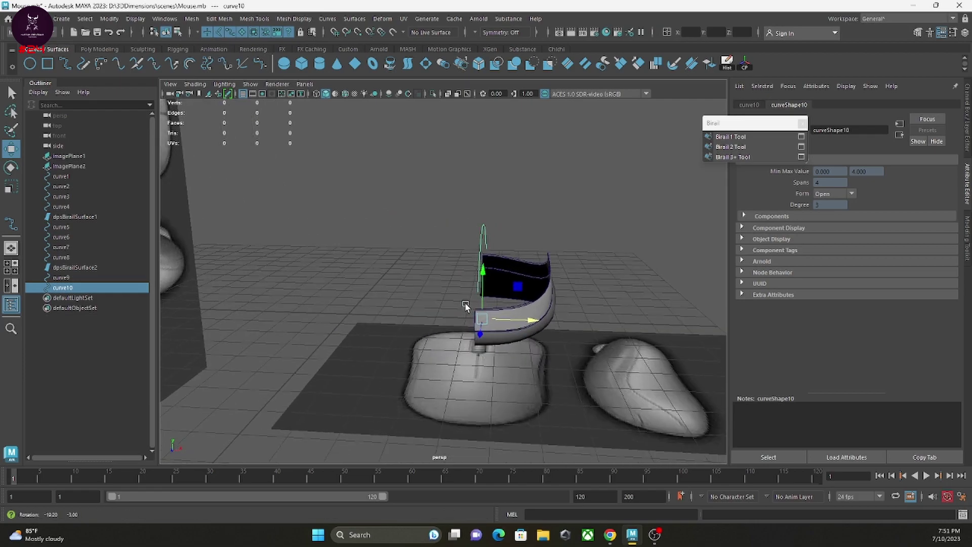
scroll(464, 302, "up", 6)
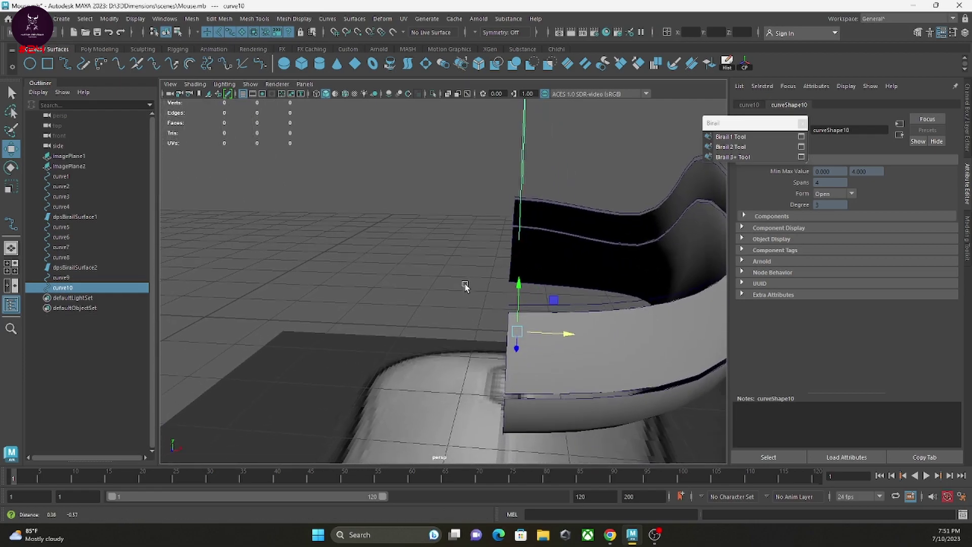
left_click_drag(546, 332, 375, 297)
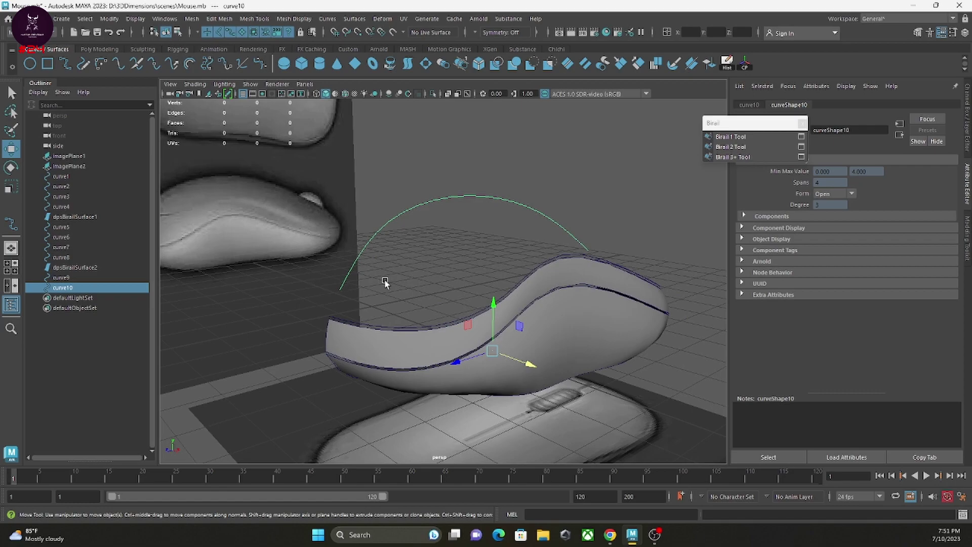
- Check the top outline curve's alignment with the mouse centre line and side profile in the top, side and perspective views
key("space")
key("space")
scroll(410, 187, "down", 3)
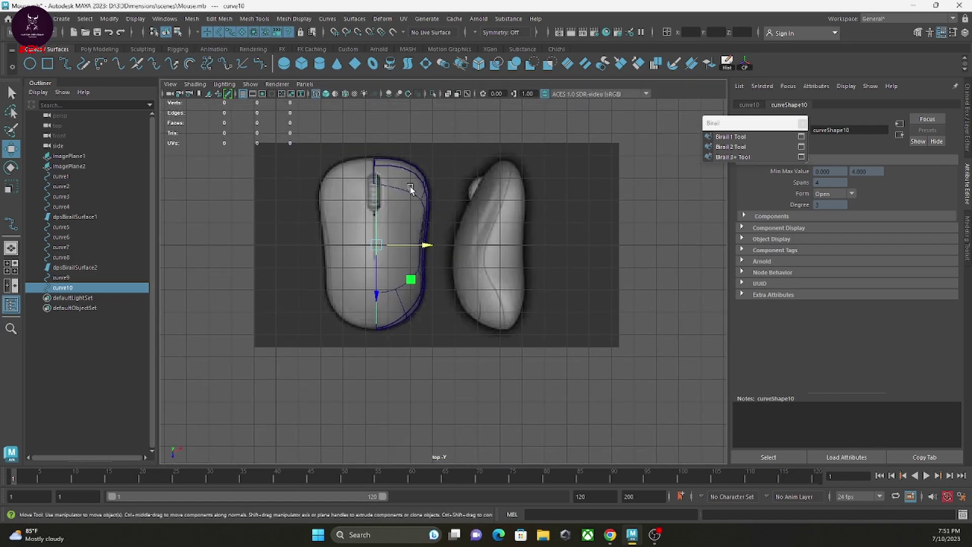
key("space")
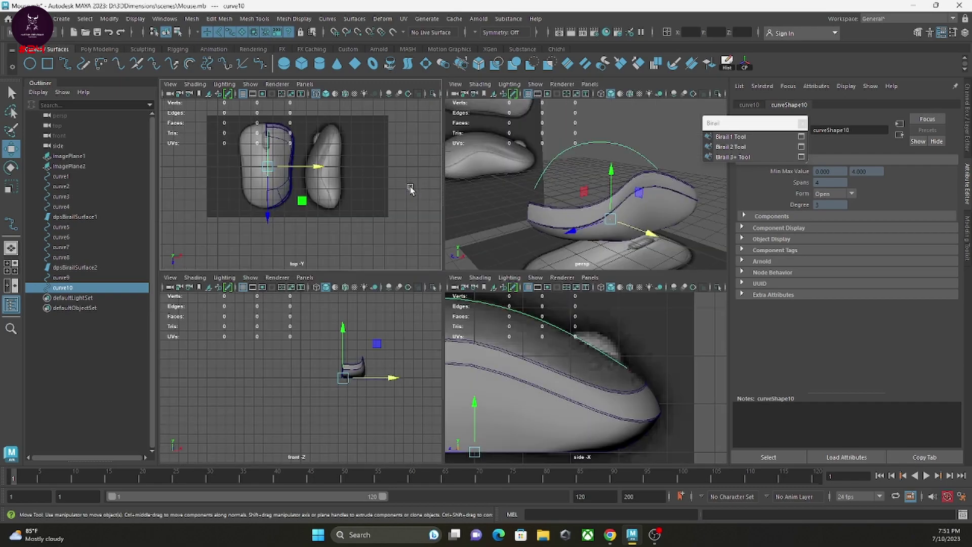
key("space")
scroll(478, 283, "down", 3)
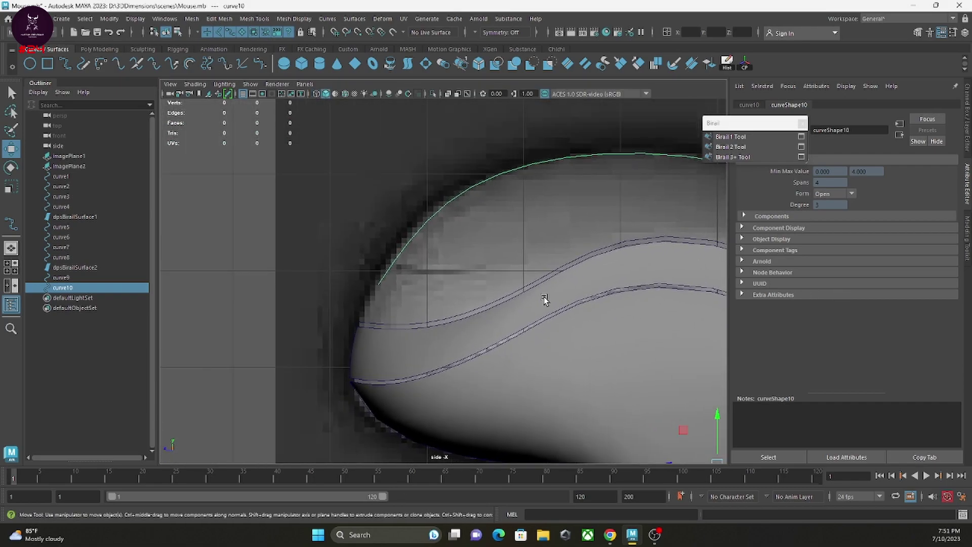
key("space")
key("space")
left_click(476, 324)
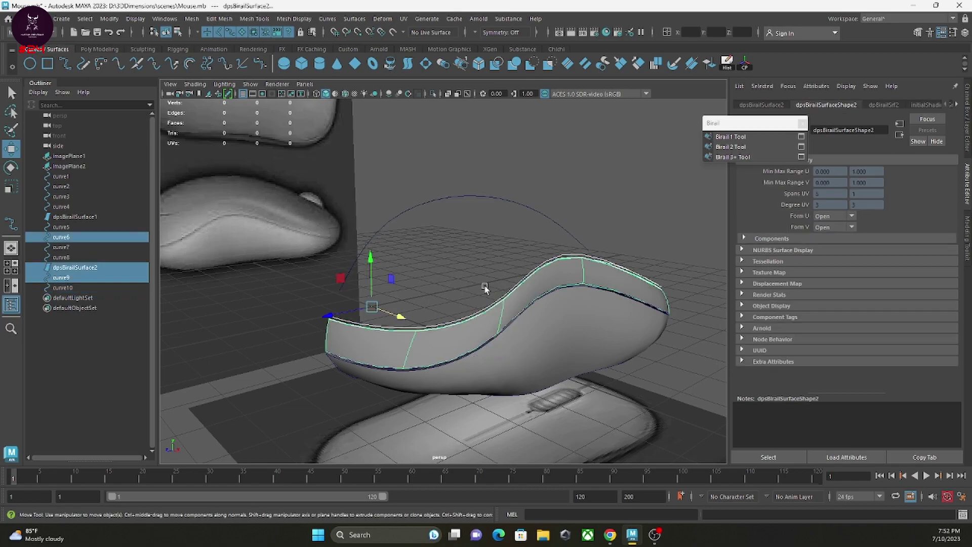
left_click(439, 276)
- Draw an EP curve snapped from the rear end of the top outline curve to the rear end of the raised rail copy
left_click_drag(347, 304, 442, 341, "alt")
left_click(65, 65)
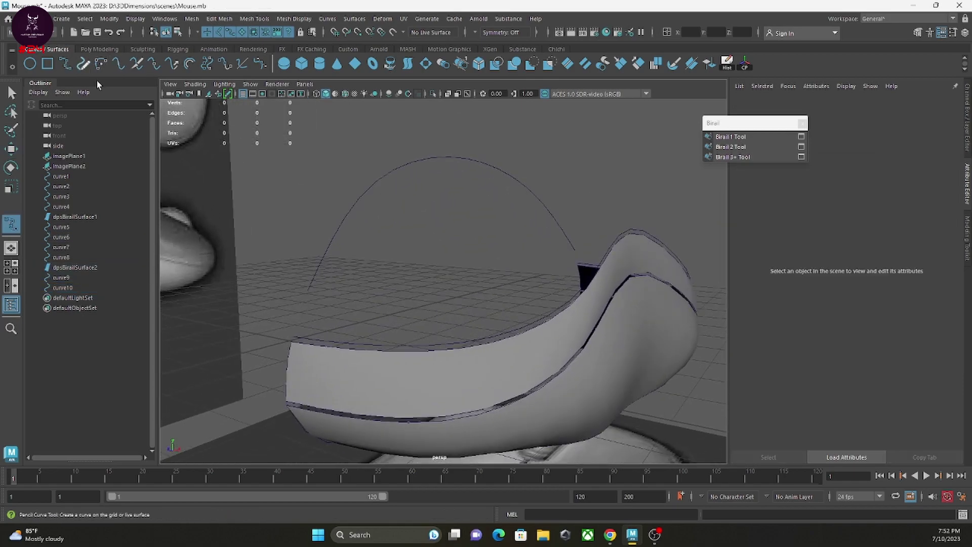
key("c")
left_click(311, 279)
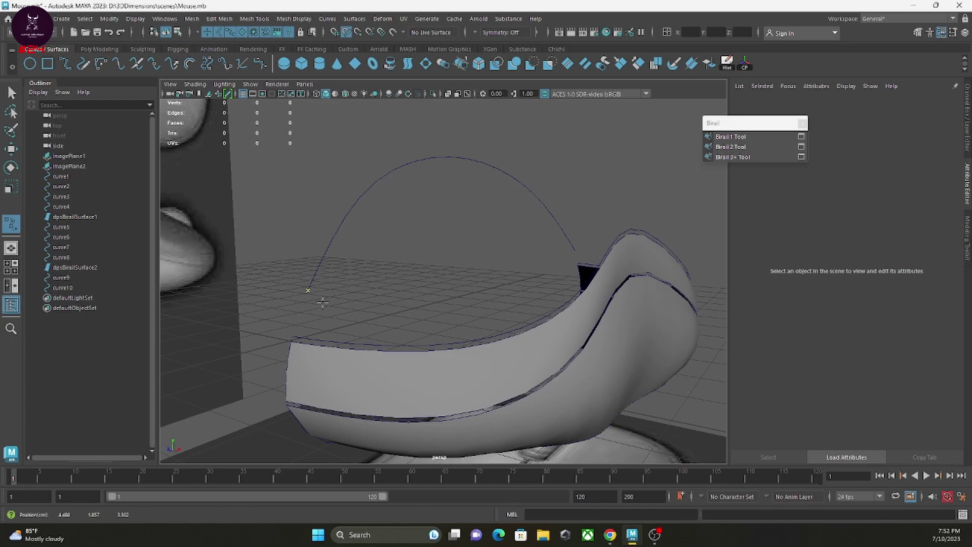
left_click(319, 339)
left_click_drag(319, 339, 267, 336)
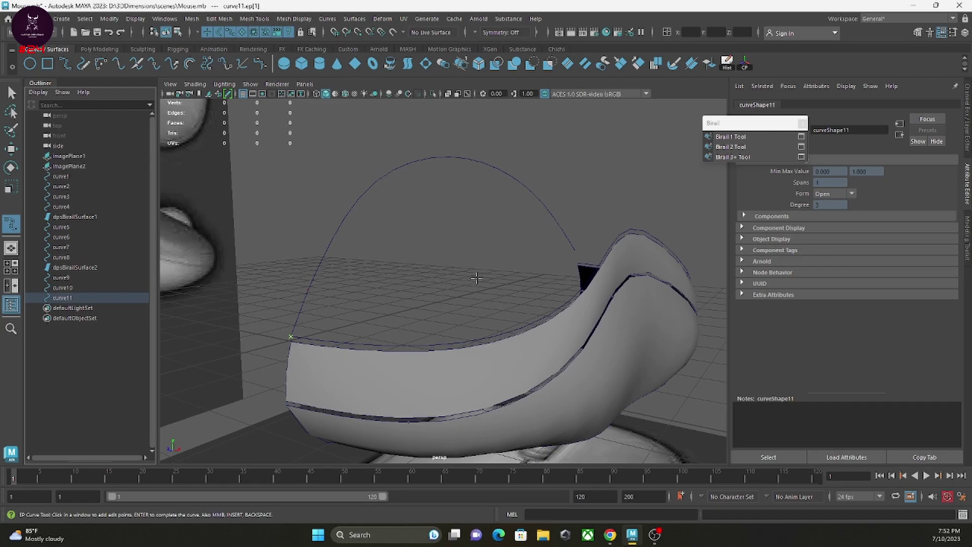
- Draw an EP curve snapped from the front end of the top outline curve to the front end of the raised rail copy
left_click_drag(476, 278, 321, 195, "alt")
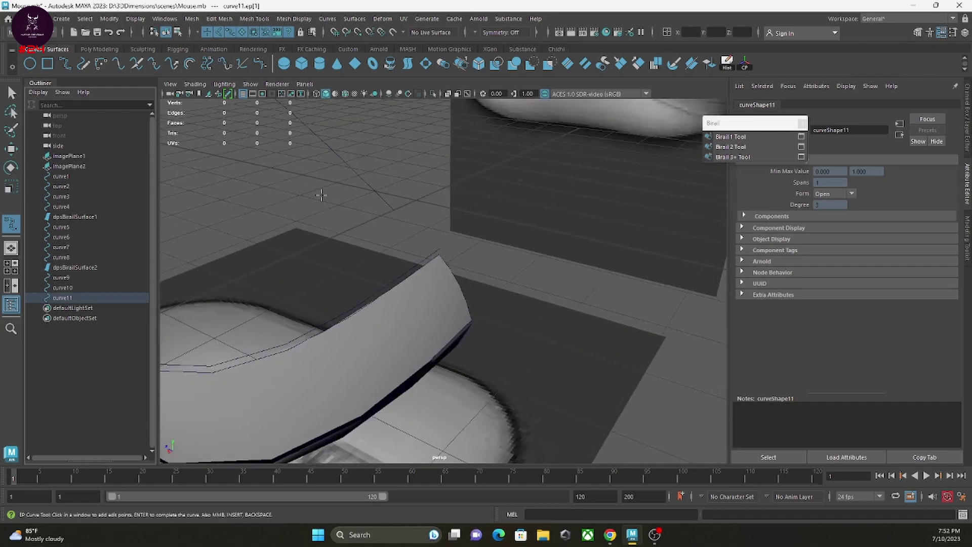
left_click(325, 190)
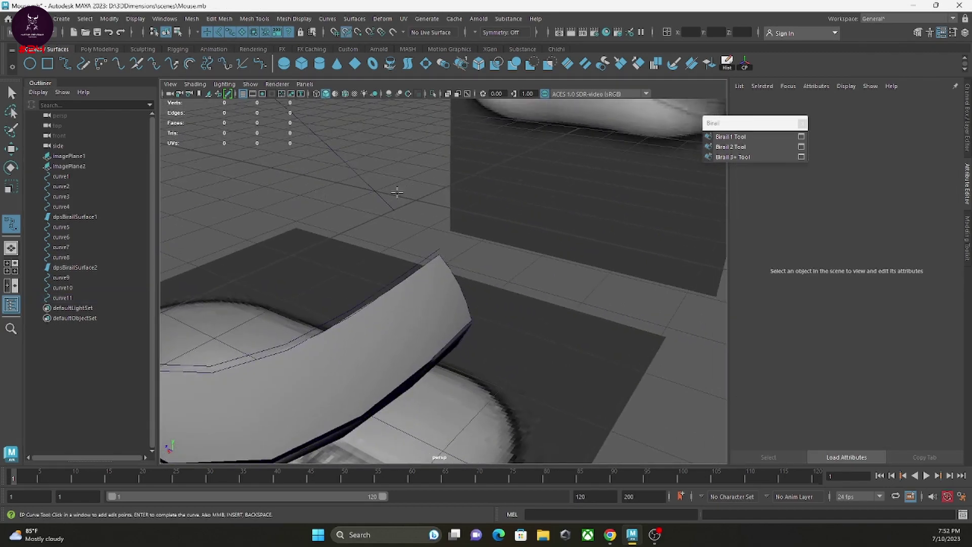
left_click(379, 190)
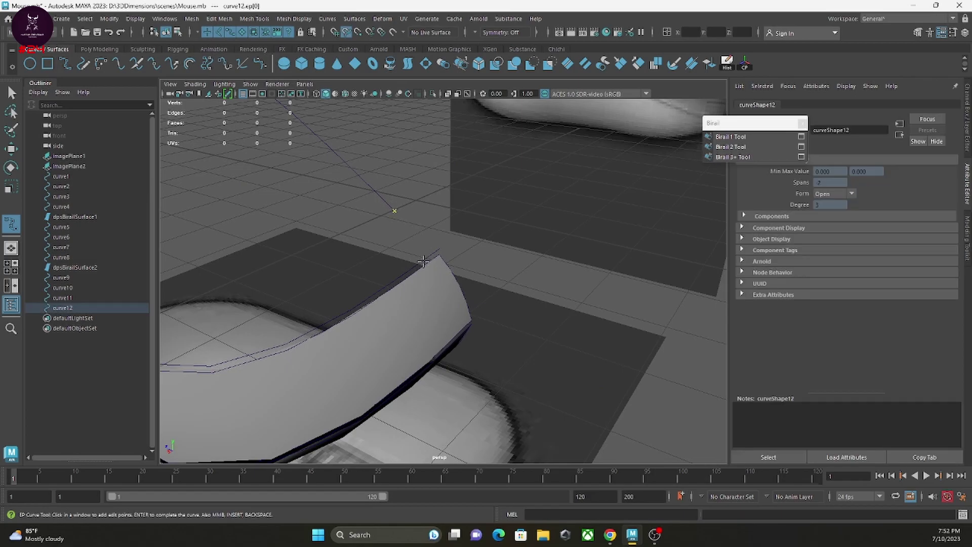
left_click(440, 252)
key("ctrl+z")
left_click(430, 257)
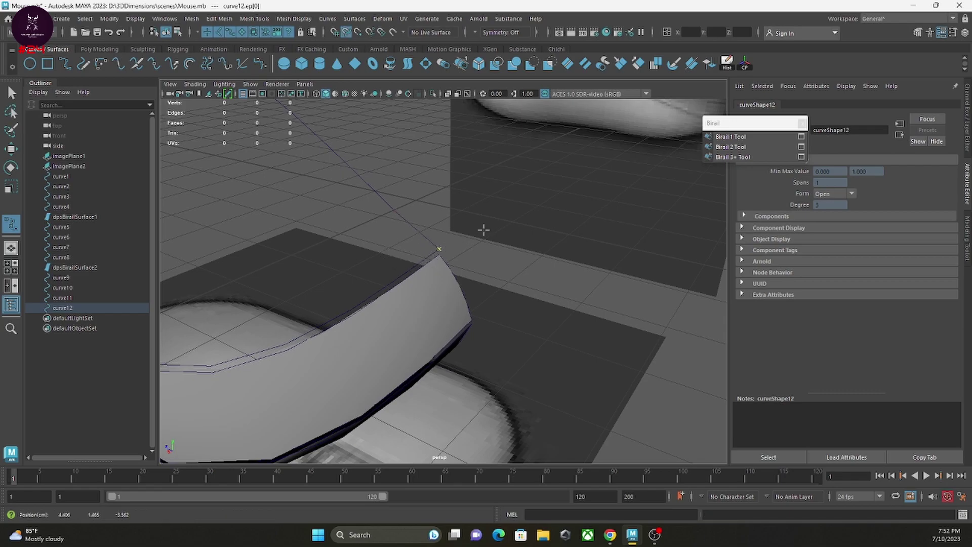
scroll(511, 239, "up", 1)
left_click_drag(512, 239, 390, 239, "alt")
key("Return")
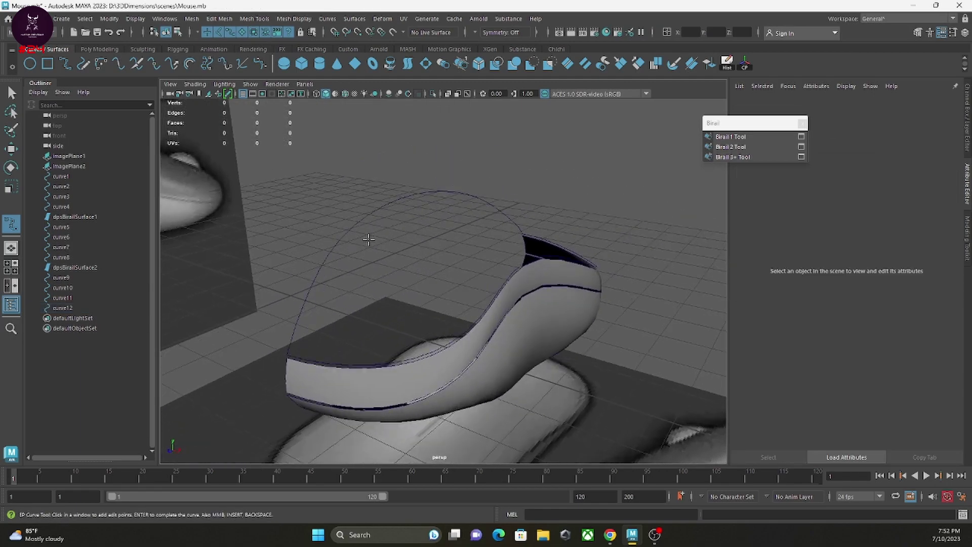
- Draw an EP cross curve snapped from the rear part of the top outline curve to the raised rail copy
left_click(335, 246)
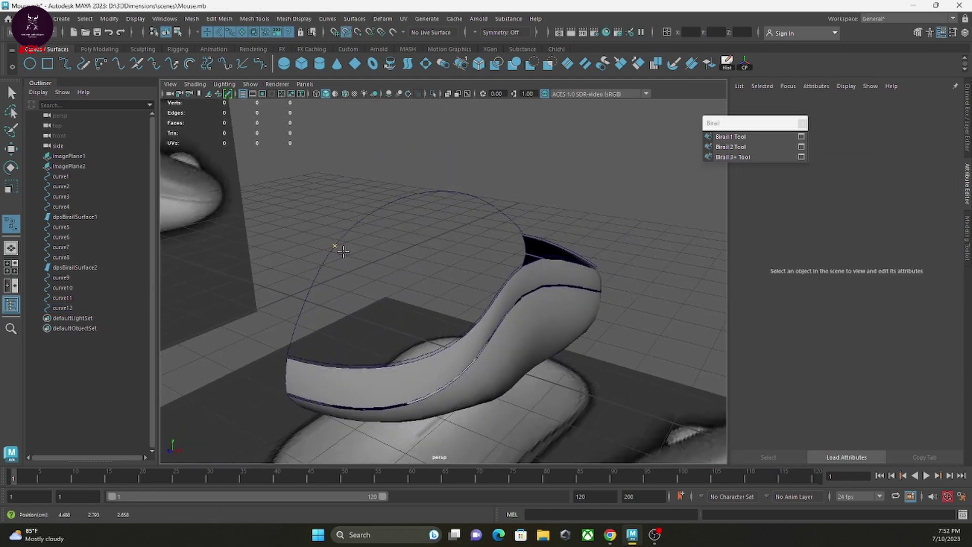
left_click(483, 314)
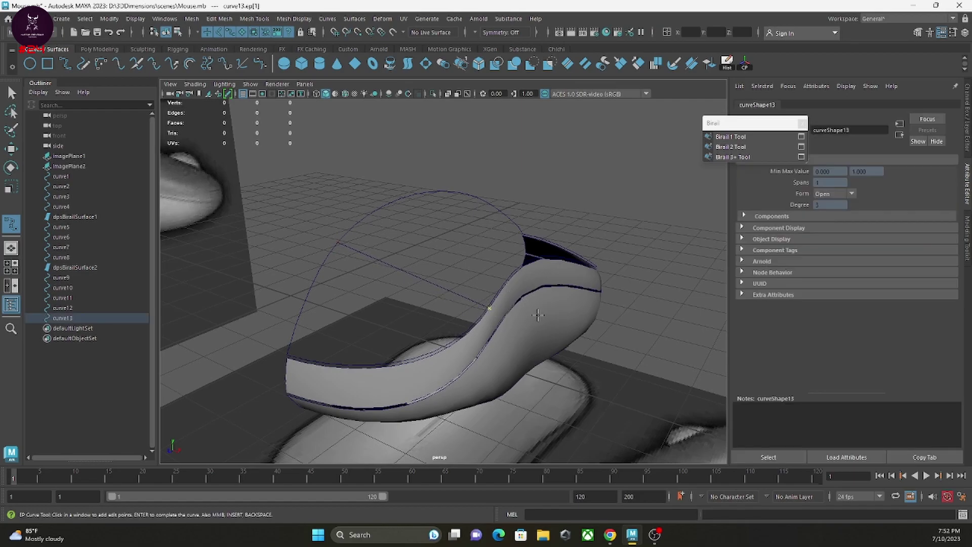
right_click_drag(483, 314, 578, 344, "alt")
left_click_drag(578, 343, 549, 340, "alt")
key("ctrl+z")
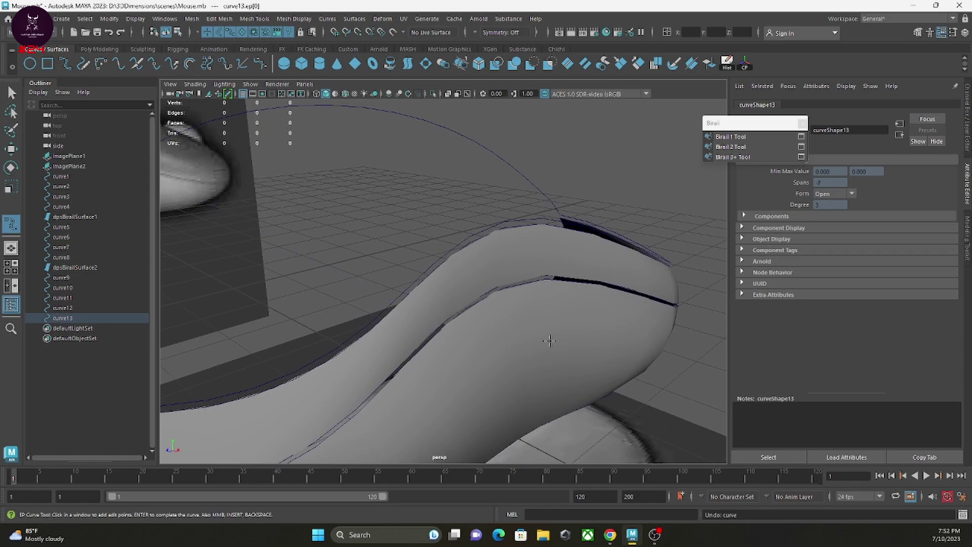
key("c")
left_click(386, 304)
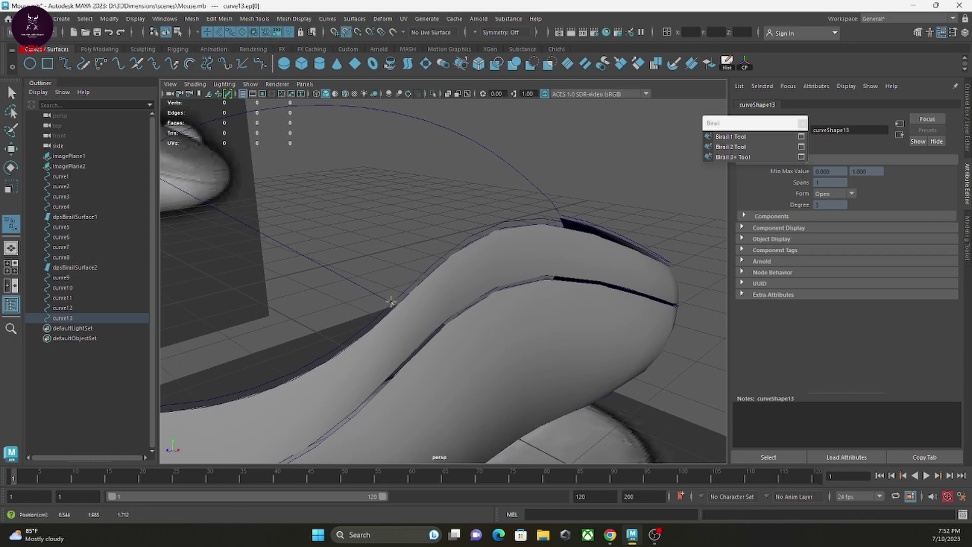
key("ctrl+z")
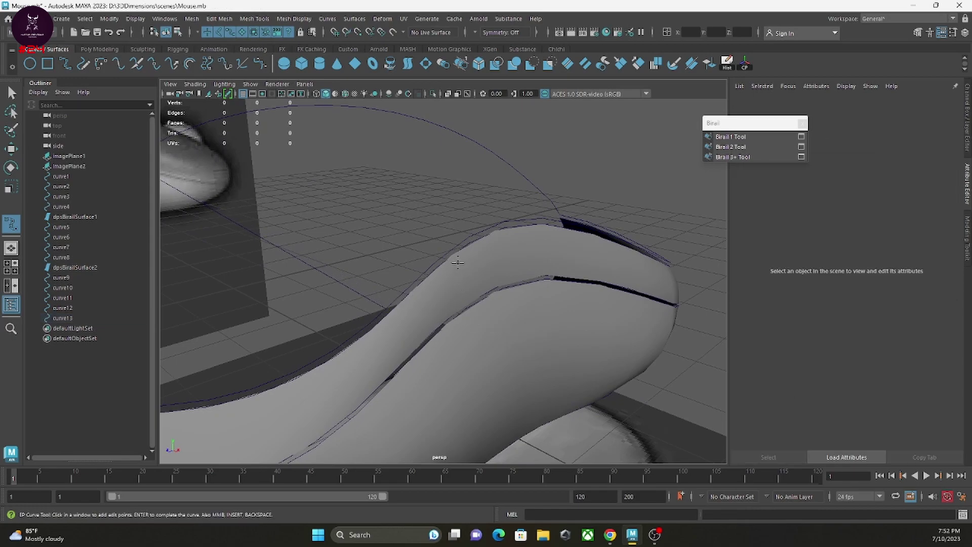
- Draw an EP cross curve snapped from the middle of the top outline curve to the raised rail copy
left_click_drag(452, 277, 365, 193, "alt")
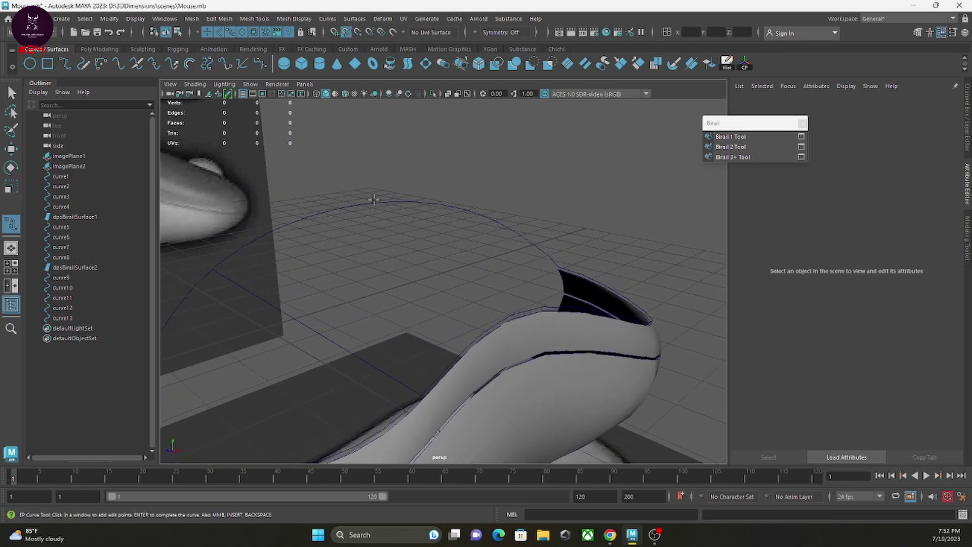
left_click(365, 203)
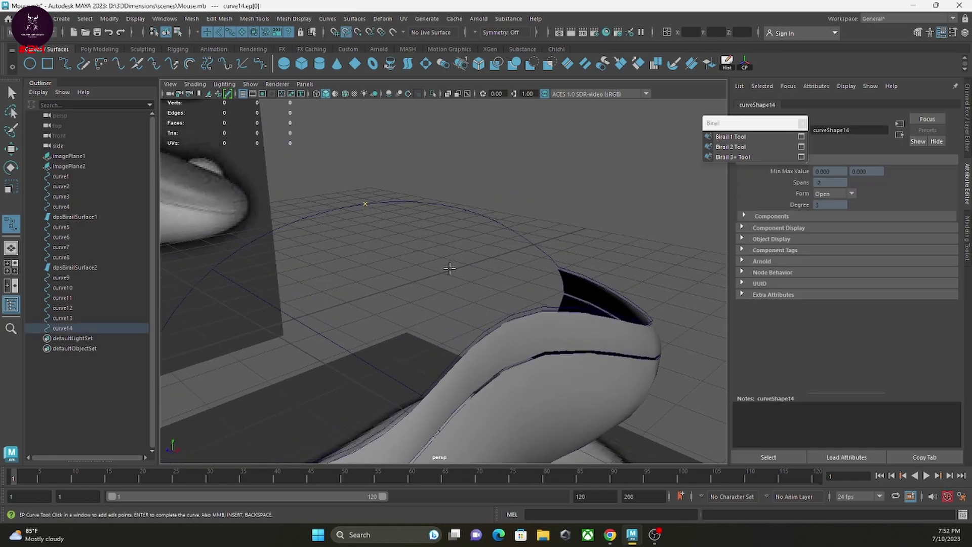
left_click(502, 320)
left_click_drag(439, 289, 393, 284, "alt")
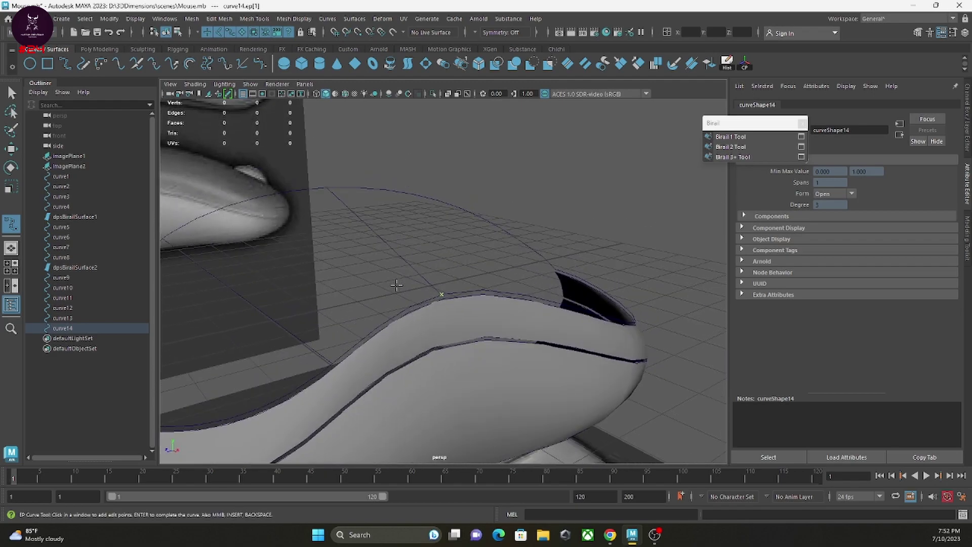
key("Return")
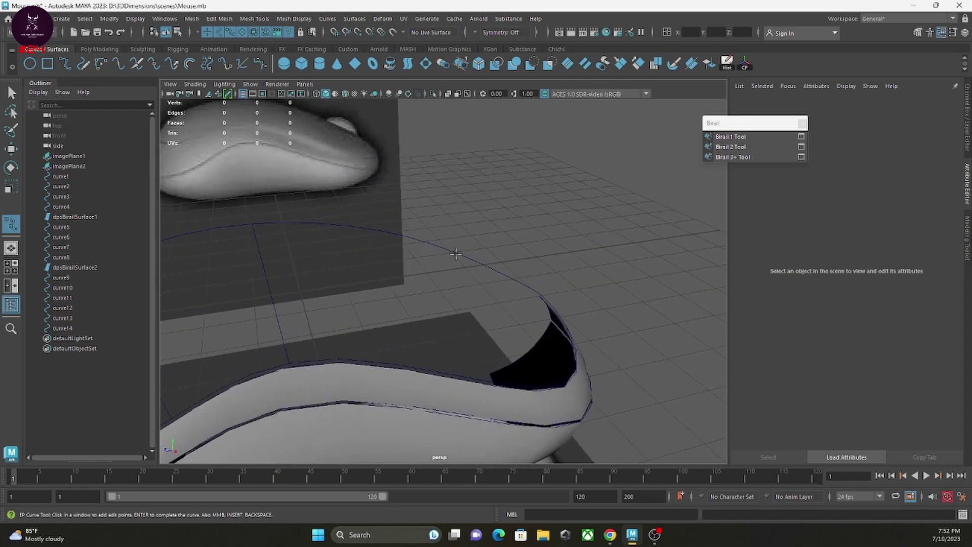
- Draw an EP cross curve snapped from the front part of the top outline curve to the raised rail copy
left_click(465, 256)
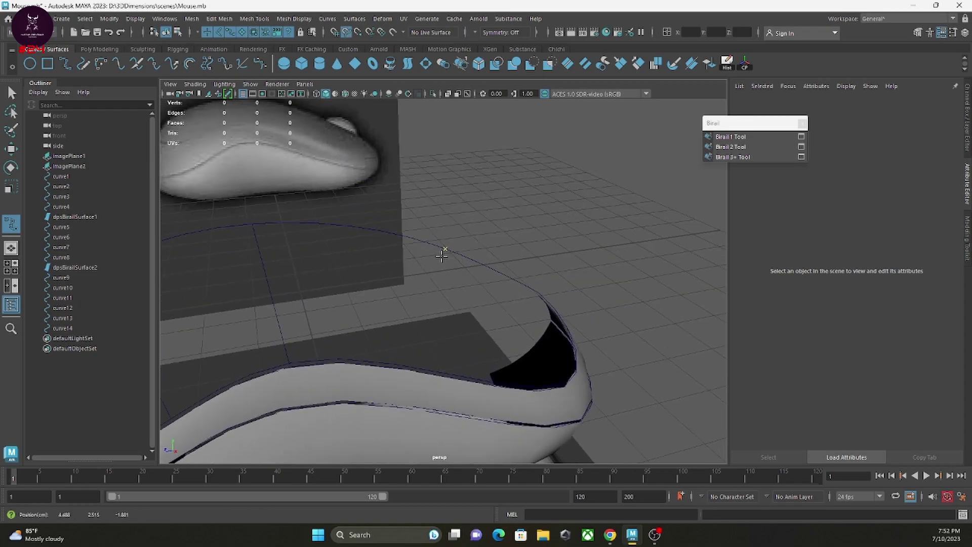
left_click(471, 378)
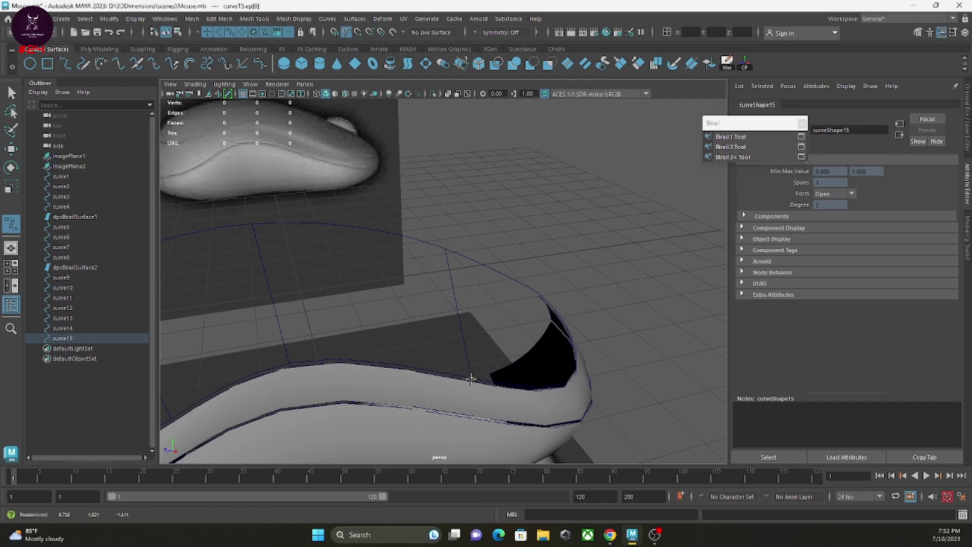
left_click_drag(460, 373, 446, 274, "alt")
right_click_drag(419, 257, 419, 255)
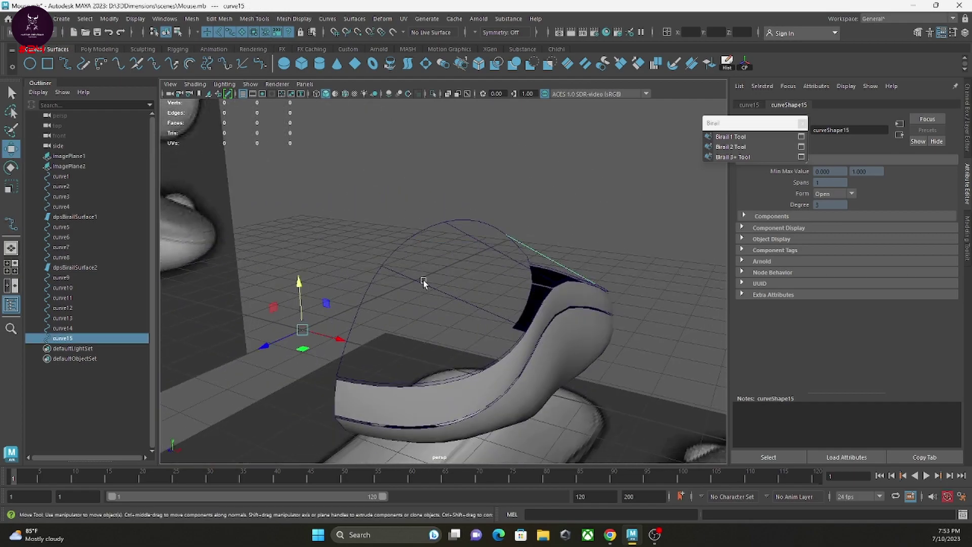
- Raise the two inner control vertices of the rear cross curve so that it bows upward
left_click(428, 288)
mouse_move(401, 354)
left_mouse_down("alt")
mouse_move(411, 338)
mouse_move(391, 346)
left_mouse_up("alt")
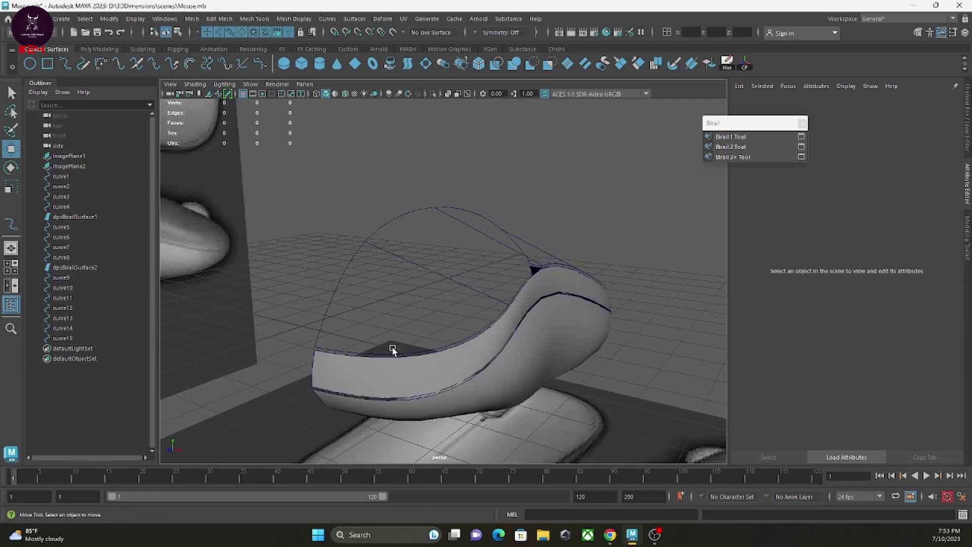
left_click(441, 271)
right_click_drag(440, 271, 438, 300)
left_click_drag(438, 299, 443, 256, "alt")
left_click_drag(500, 298, 501, 299)
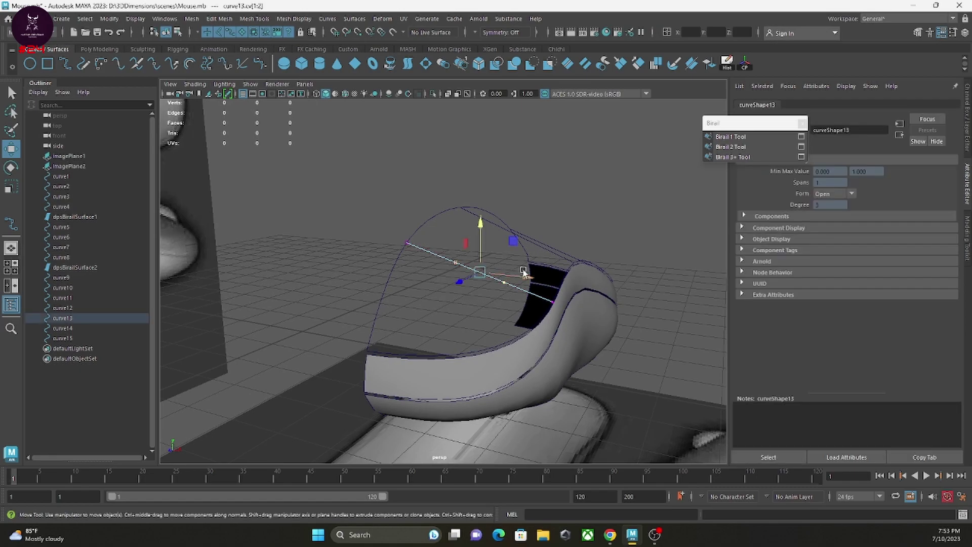
left_click_drag(483, 242, 587, 247, "alt")
- Raise the two inner control vertices of the middle cross curve into an upward arc and inspect it in the front view
left_click(550, 277)
right_click_drag(530, 261, 492, 248)
left_click(500, 244)
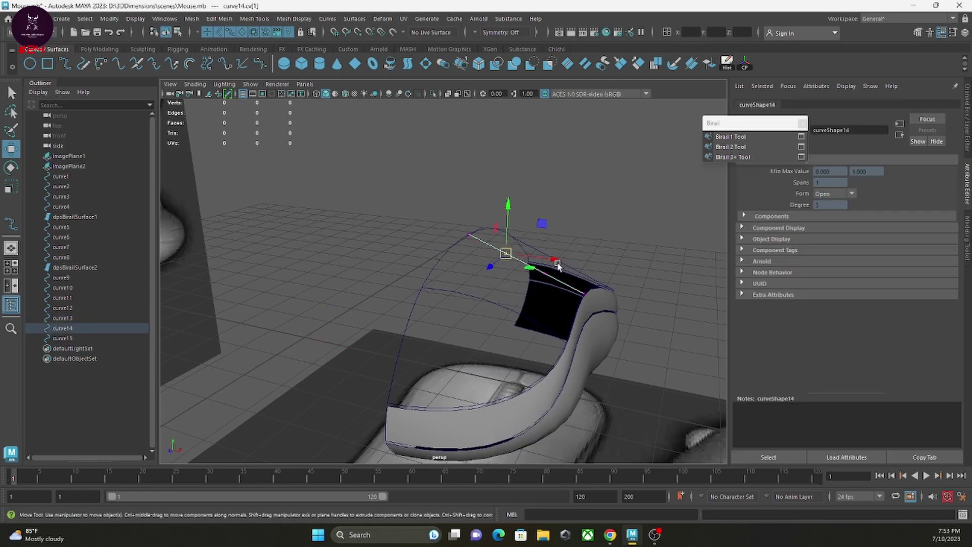
left_click_drag(501, 245, 416, 301, "alt")
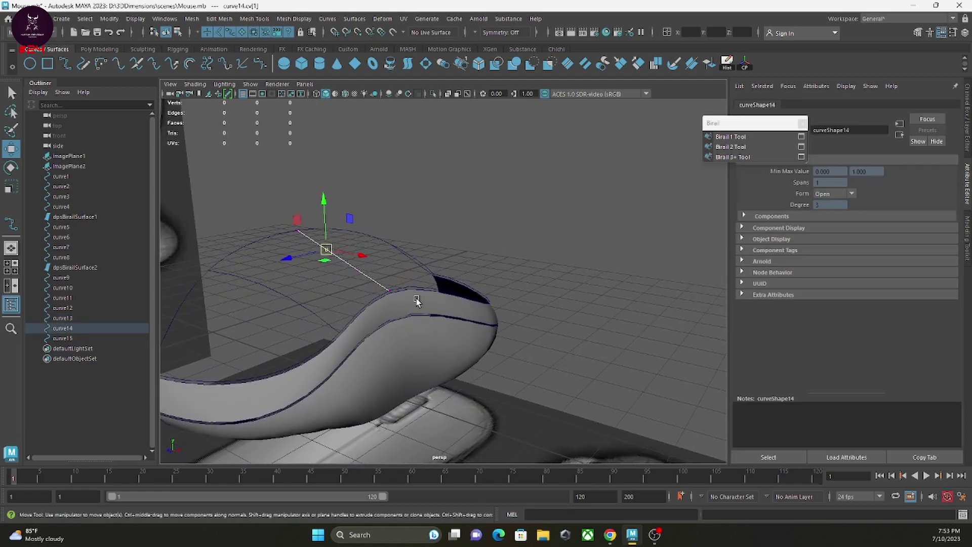
left_click(368, 281, "shift")
left_click_drag(368, 282, 445, 236, "alt")
key("space")
key("space")
scroll(354, 308, "up", 10)
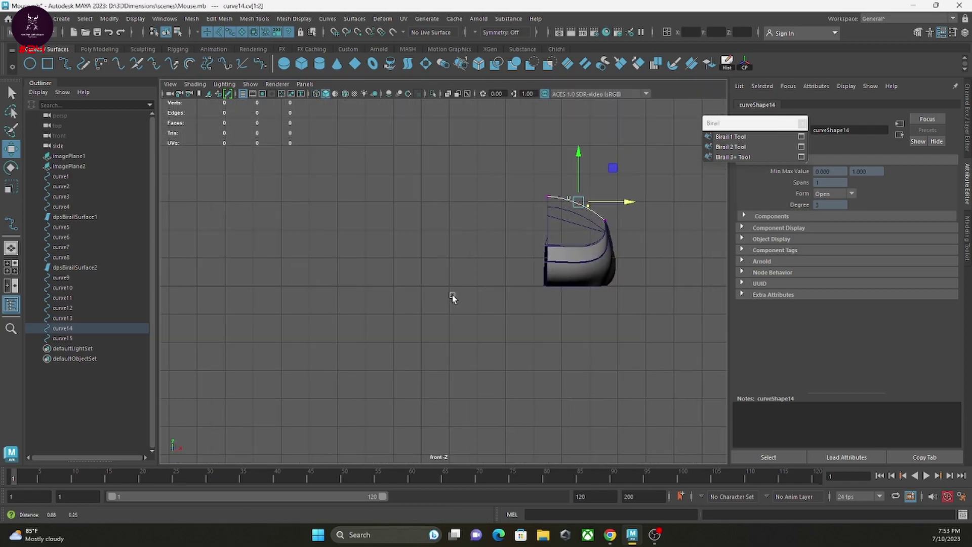
- Raise the two inner control vertices of the front cross curve in the front view to match the neighbouring arcs
key("f")
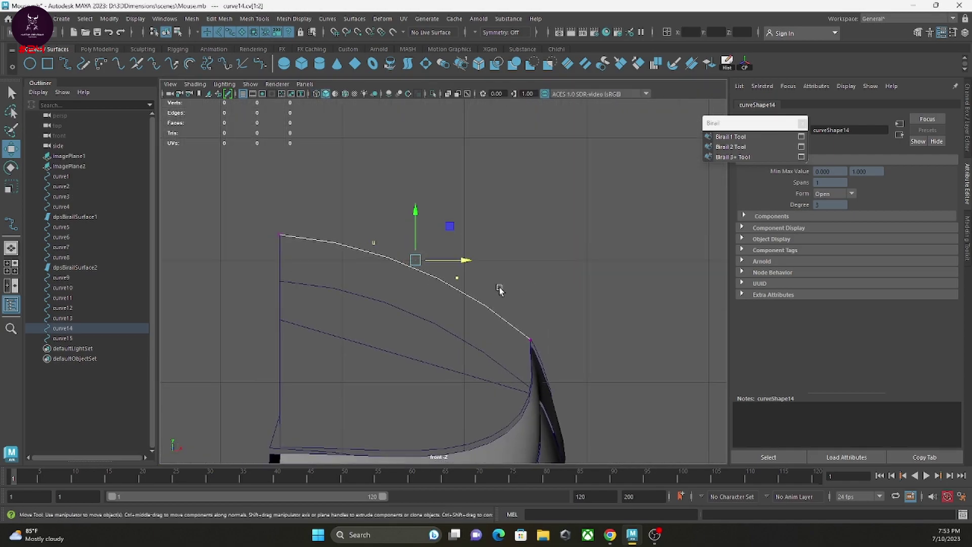
right_click_drag(438, 369, 372, 267)
left_click_drag(339, 328, 491, 390)
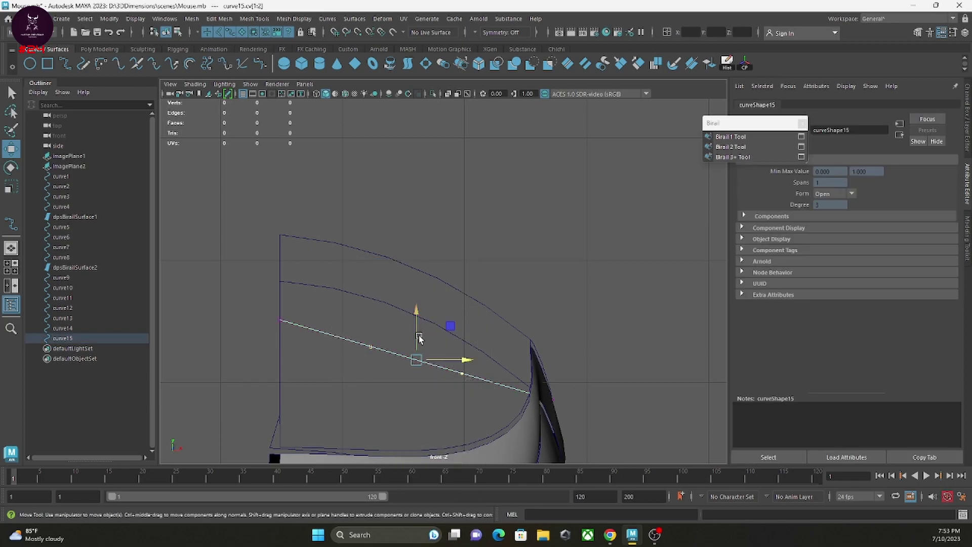
left_click_drag(419, 339, 424, 305)
- Fine-tune the height of the front cross curve's inner control vertices in the perspective view and return to object mode
key("space")
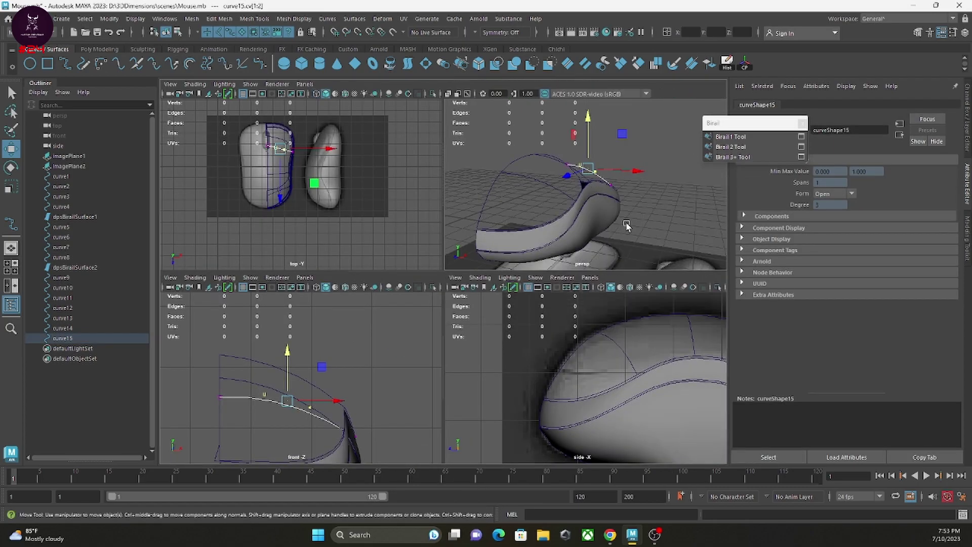
key("space")
left_click(621, 275)
left_click_drag(621, 275, 564, 286, "alt")
left_click_drag(434, 302, 435, 301)
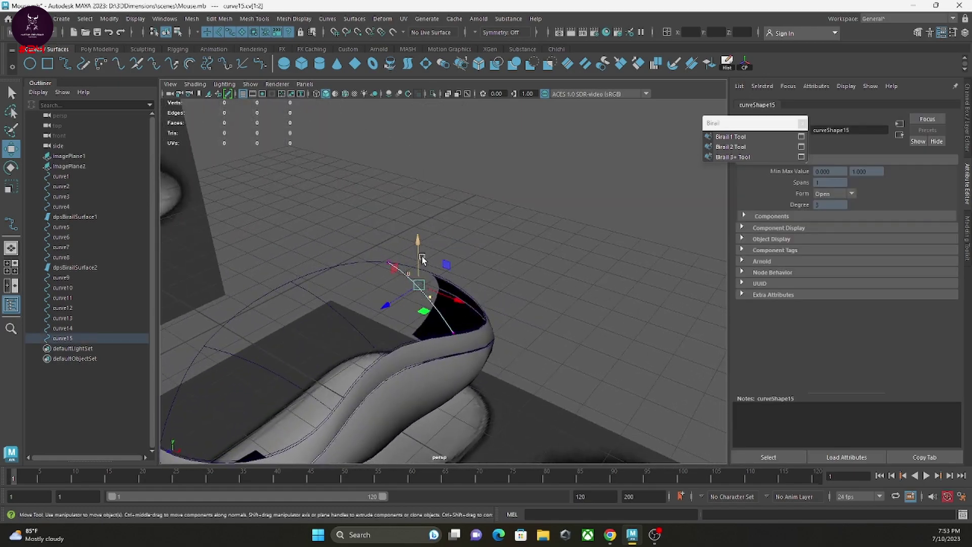
left_click(519, 302)
left_click_drag(519, 302, 531, 287, "alt")
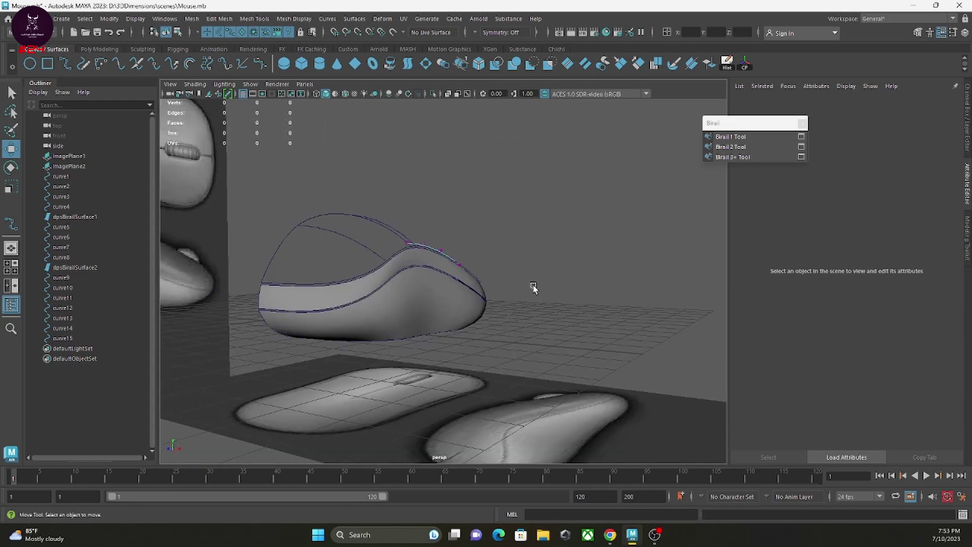
right_click_drag(538, 263, 583, 250)
left_click(522, 253)
left_click_drag(522, 254, 514, 274, "alt")
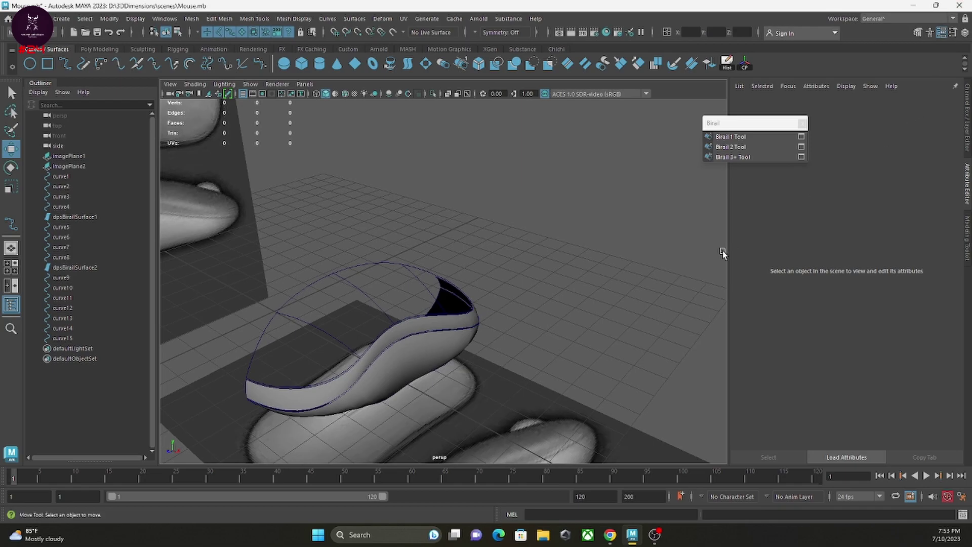
- Start Birail 3+ and choose the five cross curves from rear to front as its profile curves
left_click(733, 157)
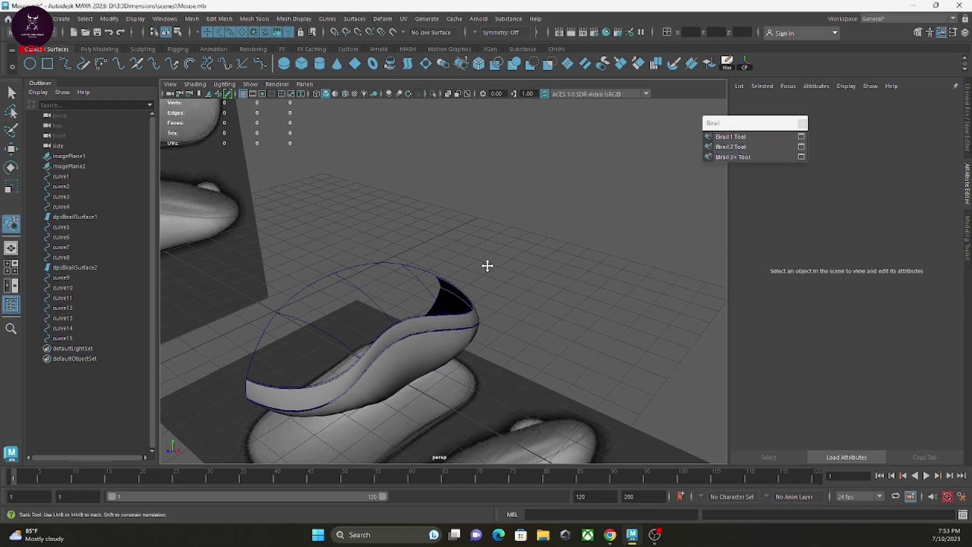
left_click_drag(486, 265, 312, 299, "alt")
scroll(312, 298, "up", 5)
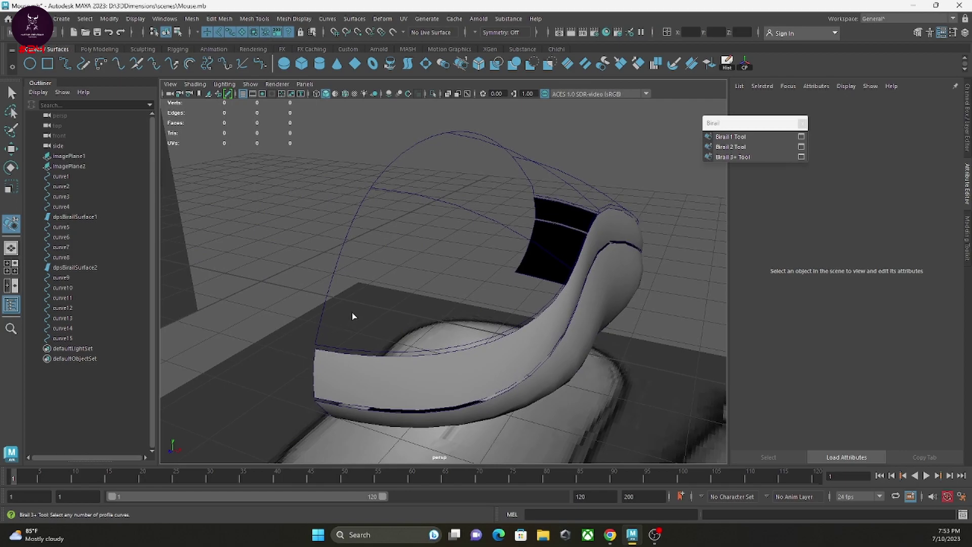
left_click_drag(417, 317, 405, 318, "alt")
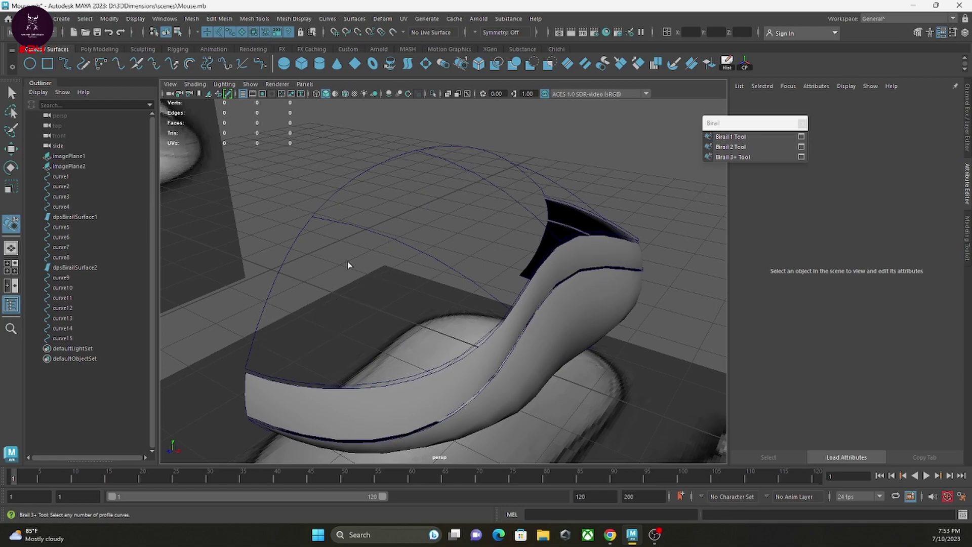
left_click_drag(276, 334, 293, 321, "alt")
left_click(287, 311)
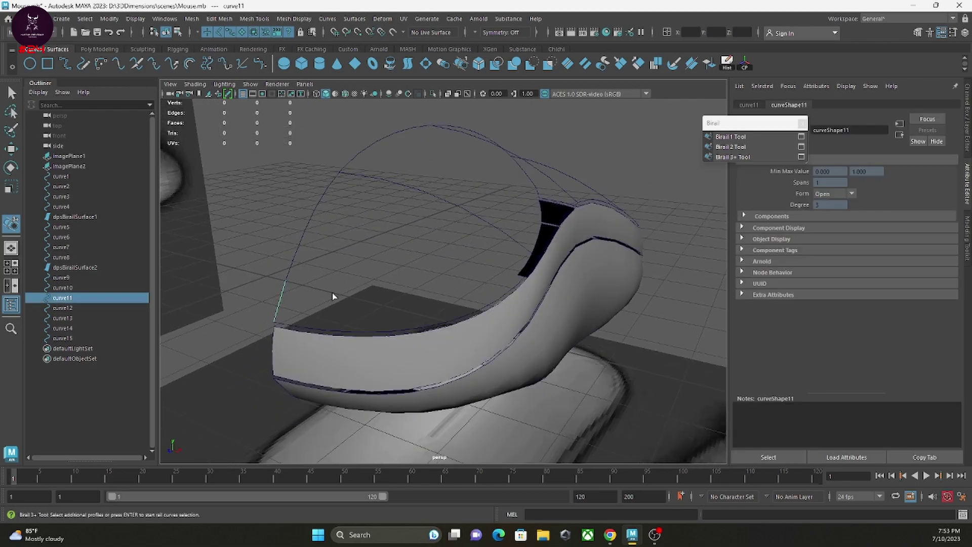
left_click_drag(336, 297, 369, 329, "alt")
left_click(403, 274)
left_click(305, 338)
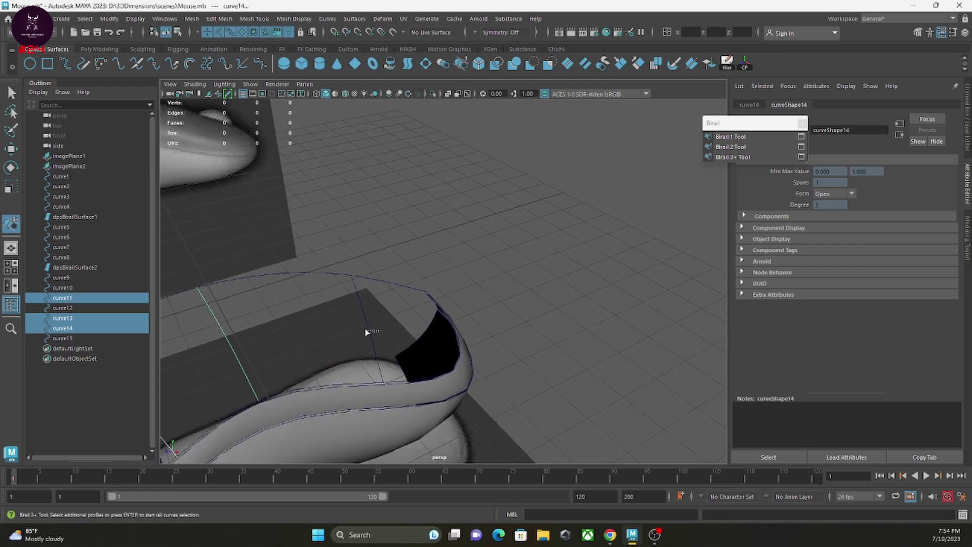
left_click(369, 330)
mouse_move(419, 289)
left_mouse_down("alt")
mouse_move(401, 302)
mouse_move(406, 295)
left_mouse_up("alt")
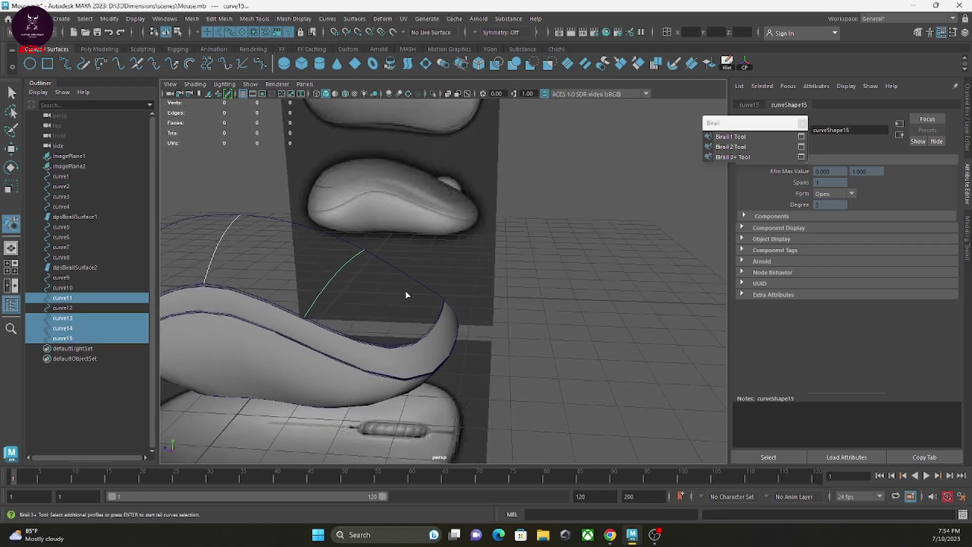
left_click(447, 298)
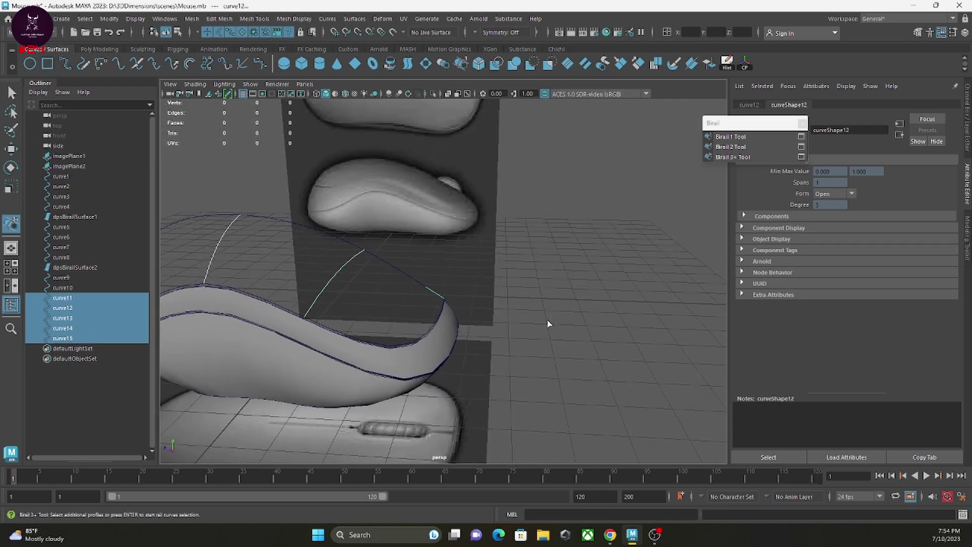
key("Return")
- Choose the top outline curve and the raised rail copy as the rails to build the mouse's top surface
left_click(398, 260)
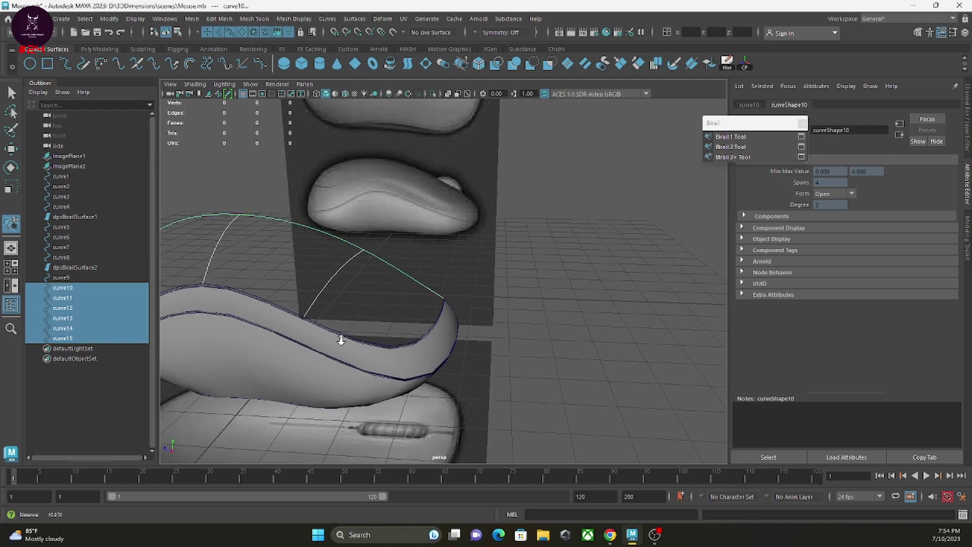
scroll(340, 336, "up", 4)
middle_click_drag(400, 397, 449, 317, "alt")
scroll(480, 324, "up", 3)
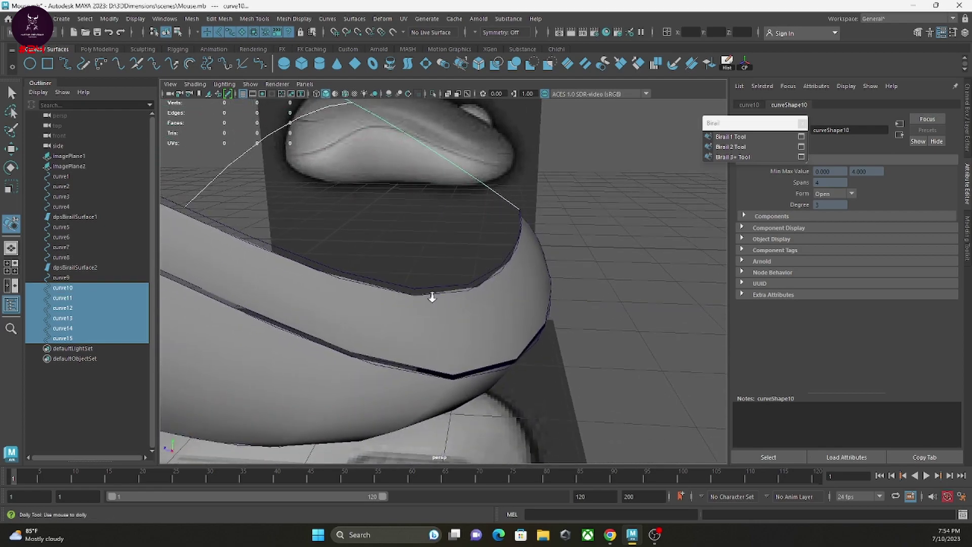
left_click(434, 299)
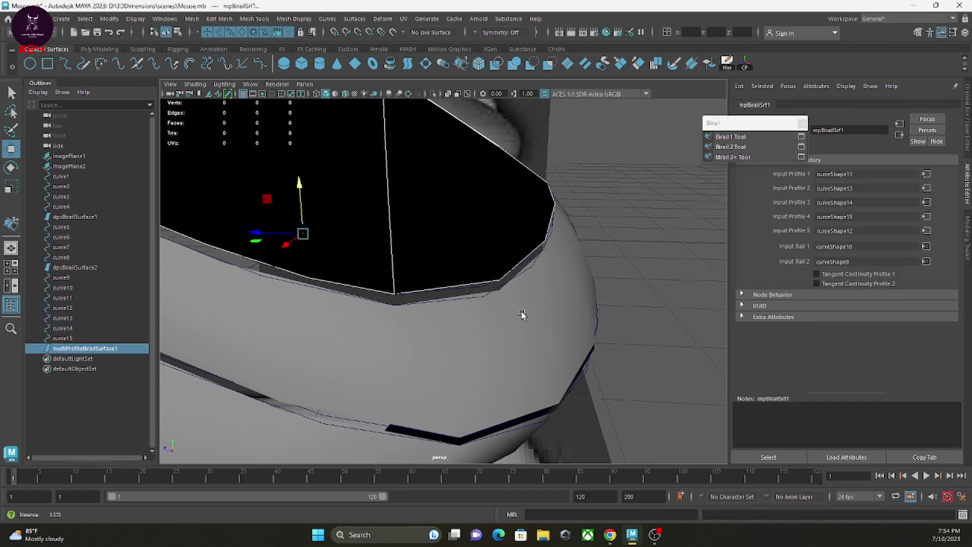
- Reverse the direction of the new top surface so that it shades correctly, and deselect it
scroll(521, 317, "down", 4)
left_click(710, 64)
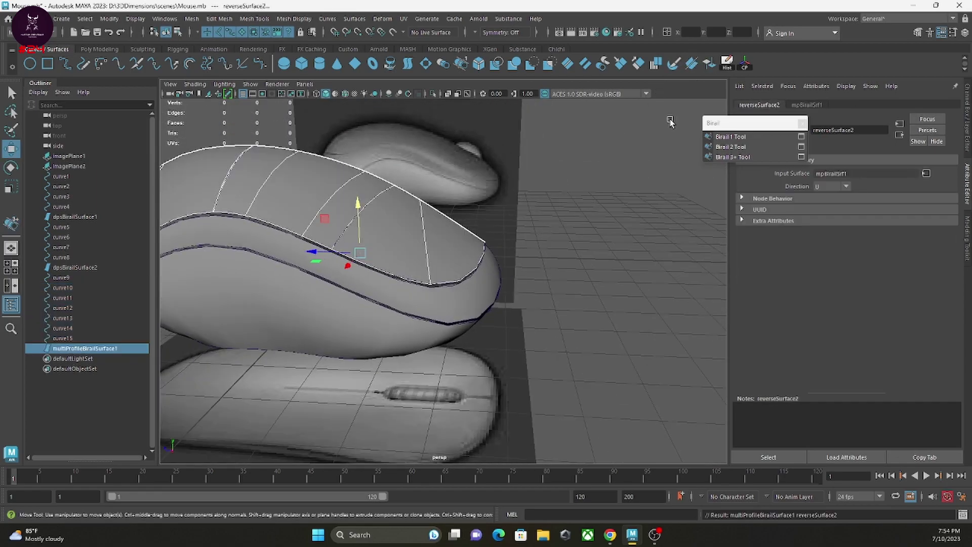
scroll(440, 349, "up", 4)
right_click(545, 247)
left_click(605, 278)
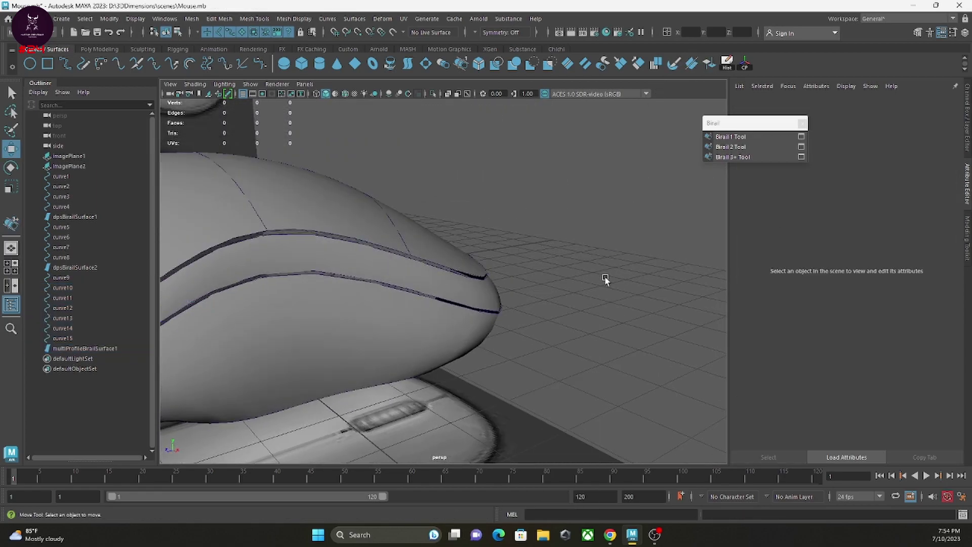
- Draw a winding cable path in the top view with the EP Curve Tool, starting at the mouse's front centre, and deselect it
left_click_drag(606, 278, 289, 338, "alt")
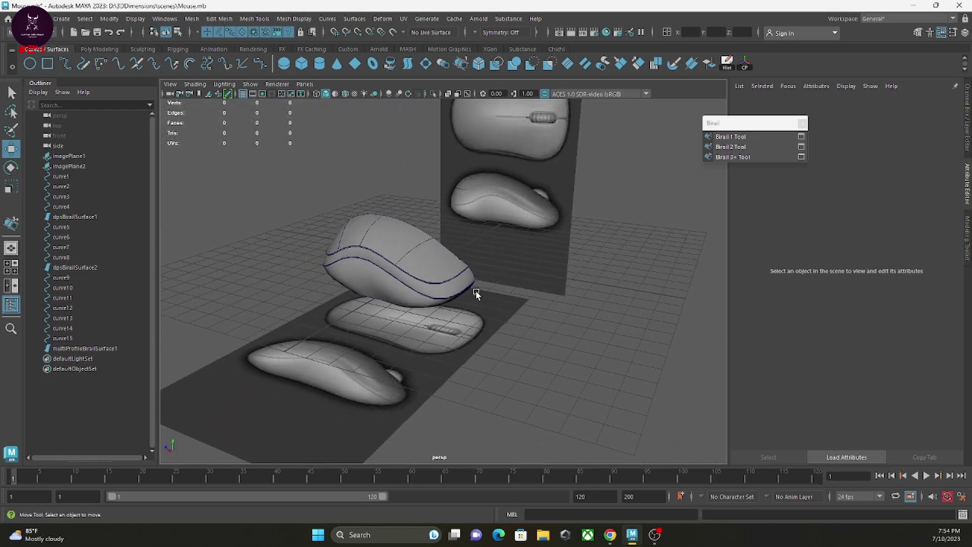
mouse_move(476, 294)
left_mouse_down("alt")
mouse_move(440, 294)
mouse_move(477, 293)
left_mouse_up("alt")
right_click_drag(478, 293, 419, 262, "alt")
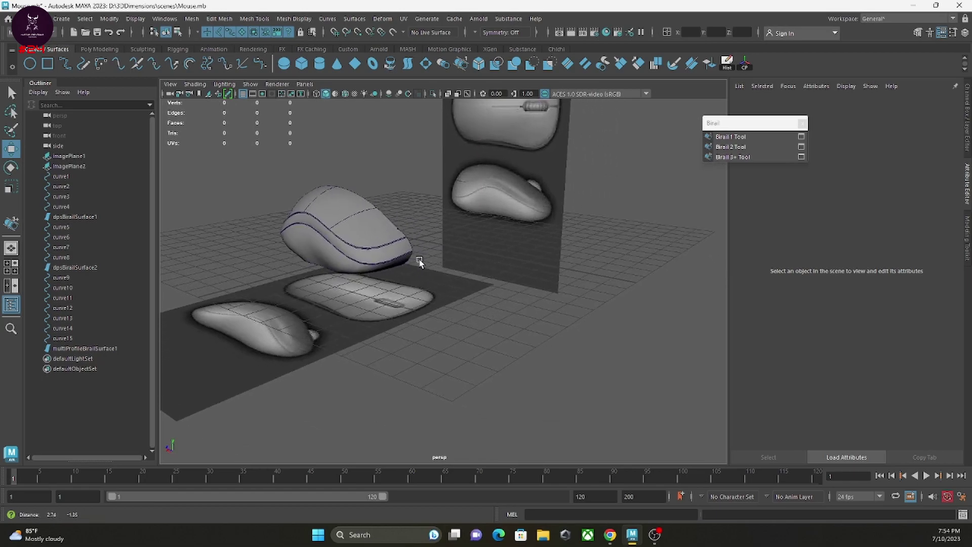
left_click_drag(419, 262, 396, 309, "alt")
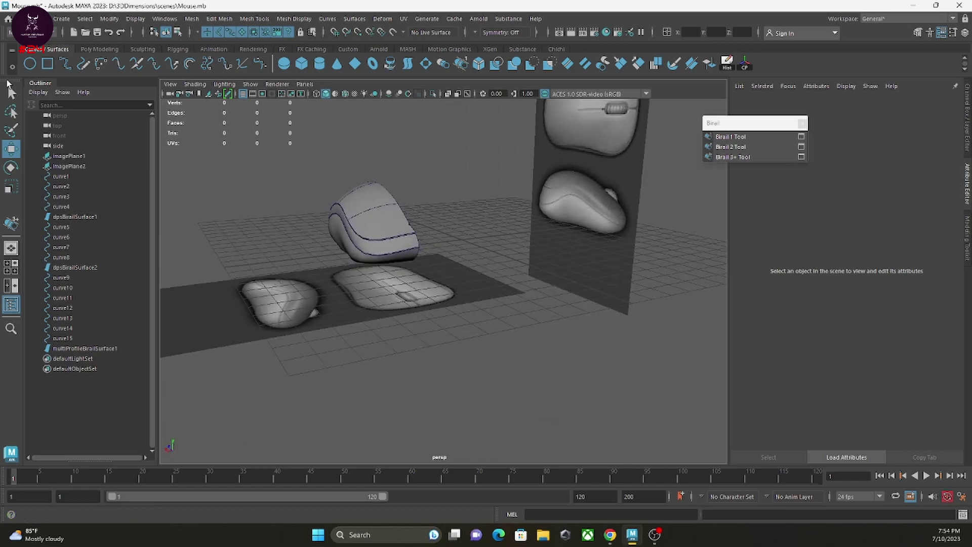
left_click(66, 63)
key("space")
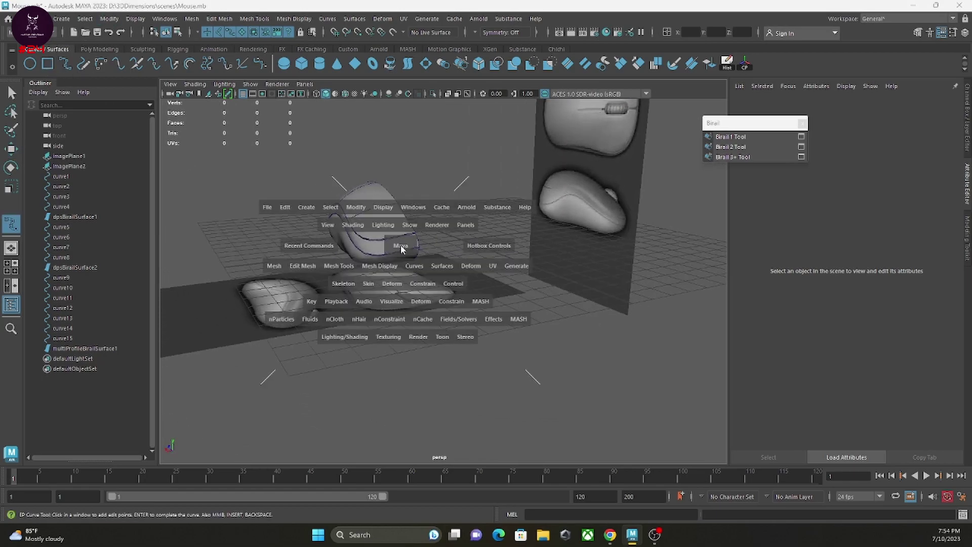
key("space")
middle_click_drag(412, 243, 471, 461, "alt")
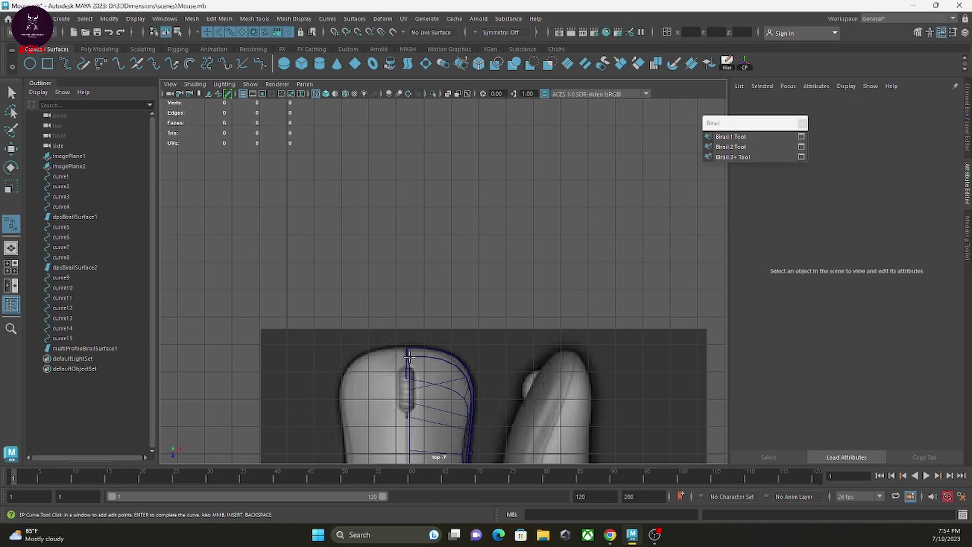
key("Return")
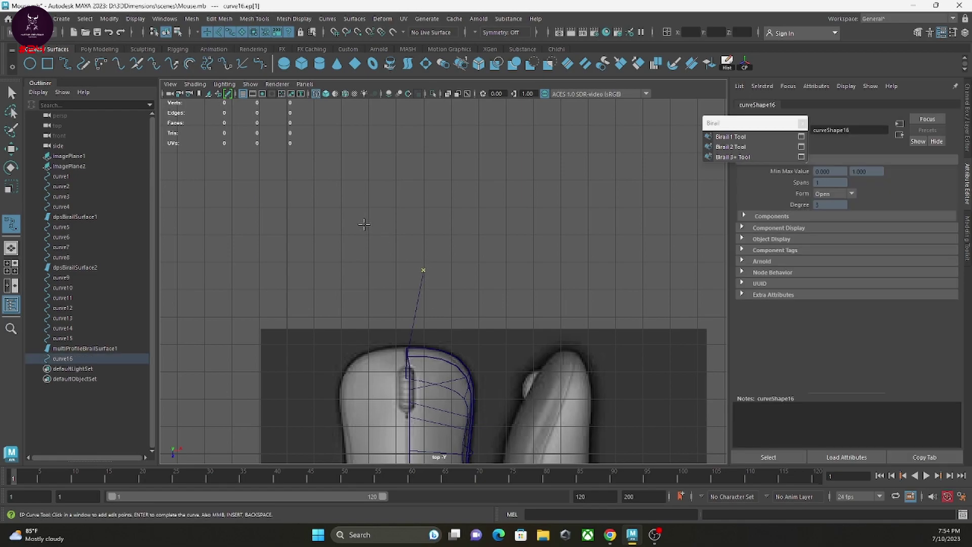
left_click(275, 299)
left_click(293, 397)
left_click(243, 452)
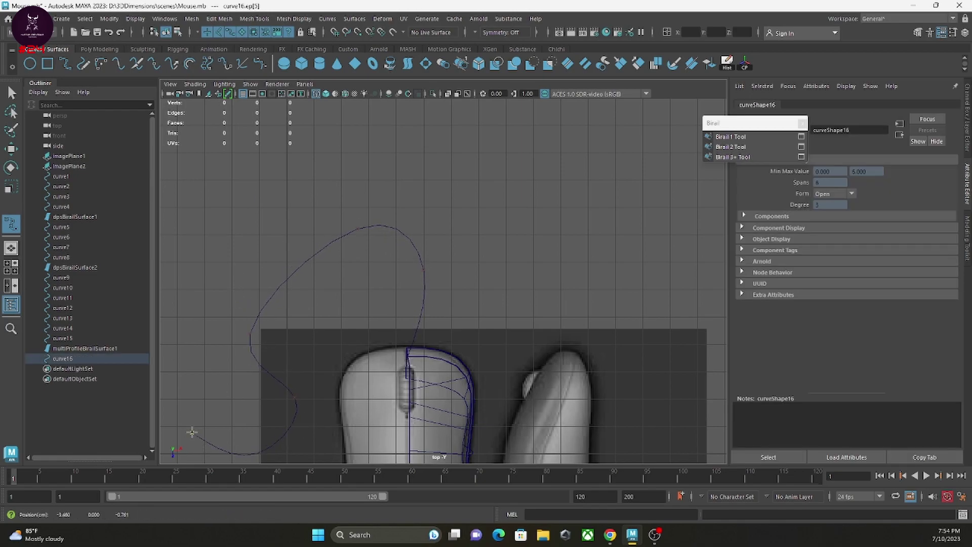
left_click(190, 425)
left_click(192, 310)
left_click(237, 242)
key("q")
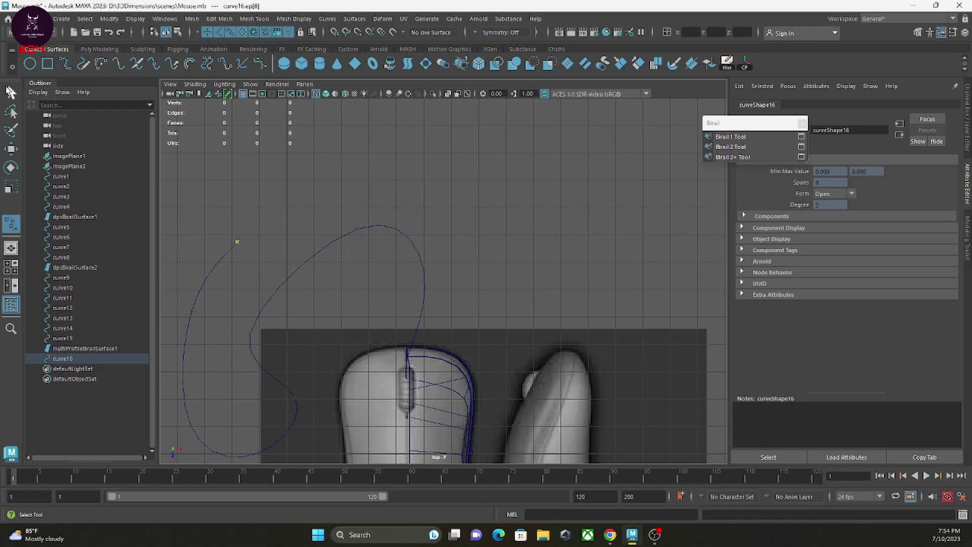
left_click(272, 180)
- Create a small NURBS circle at the cable path's free end in the perspective view and rotate it to face along the path
key("space")
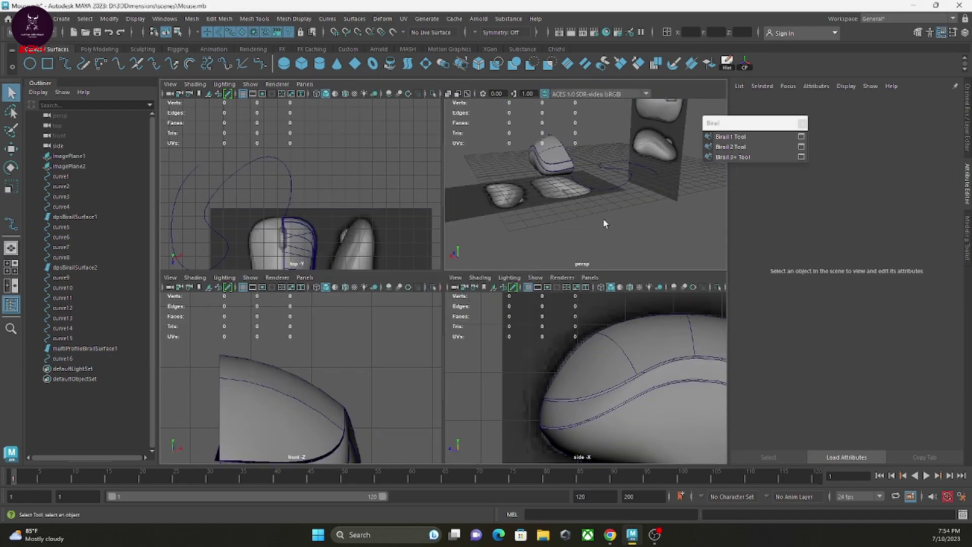
key("space")
left_click_drag(603, 218, 570, 273, "alt")
right_click_drag(570, 274, 472, 299, "alt")
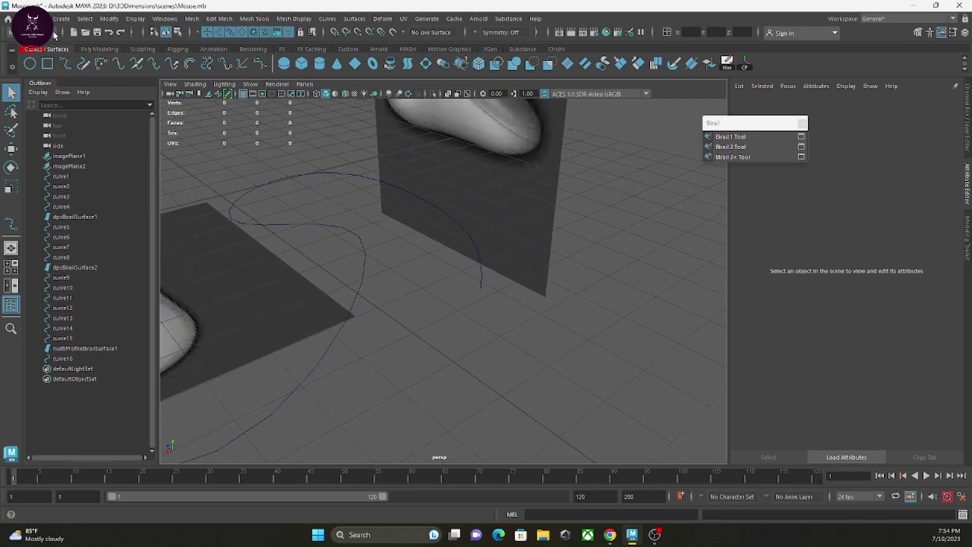
left_click(30, 64)
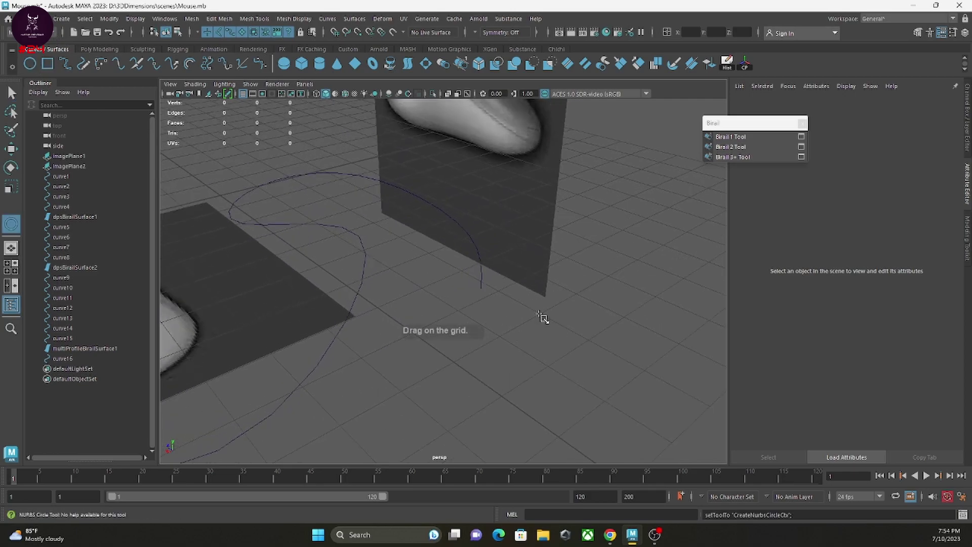
mouse_move(483, 292)
left_mouse_down()
mouse_move(495, 297)
mouse_move(394, 347)
mouse_move(382, 344)
mouse_move(427, 328)
mouse_move(426, 305)
mouse_move(458, 266)
mouse_move(485, 341)
mouse_move(472, 366)
mouse_move(417, 330)
mouse_move(482, 381)
mouse_move(463, 376)
left_mouse_up()
key("e")
left_click_drag(463, 375, 534, 405, "alt")
left_click(427, 358)
left_click(419, 368)
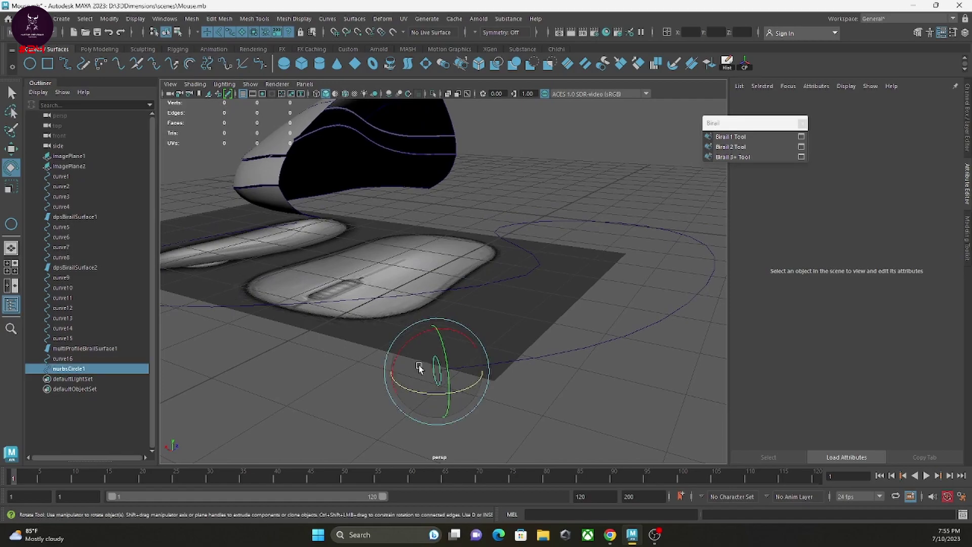
- Extrude the circle along the cable path as a tube, reverse the surface direction, and deselect it
left_click(550, 350, "shift")
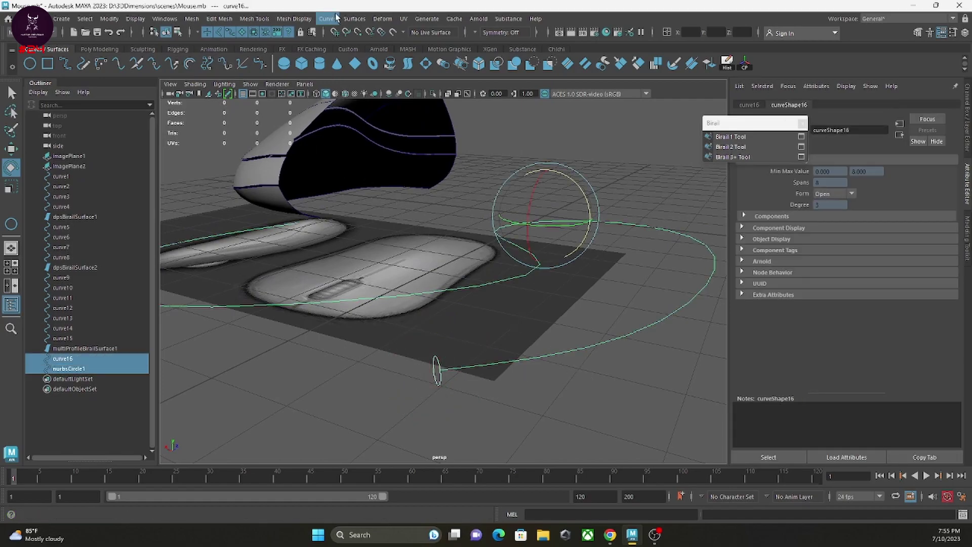
left_click(354, 18)
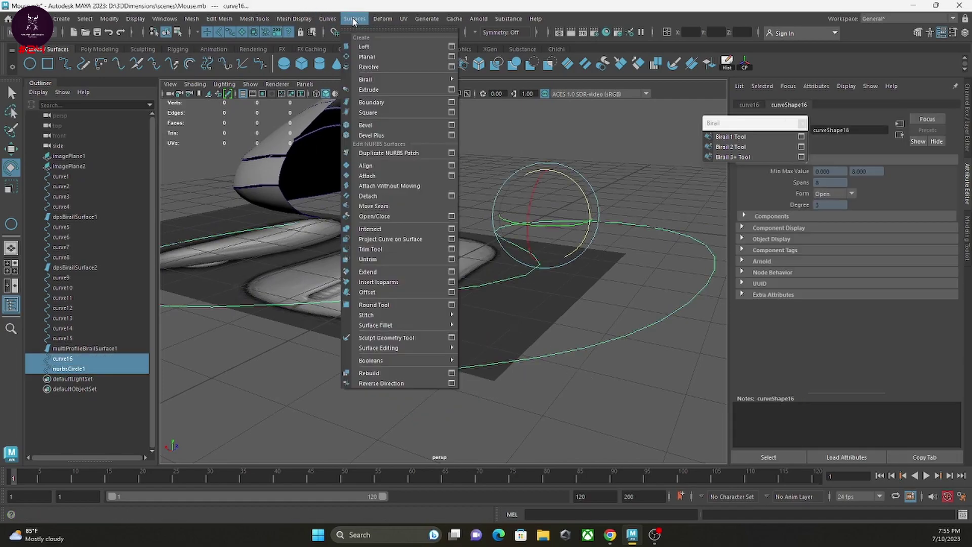
left_click(388, 90)
right_click_drag(535, 287, 336, 287, "alt")
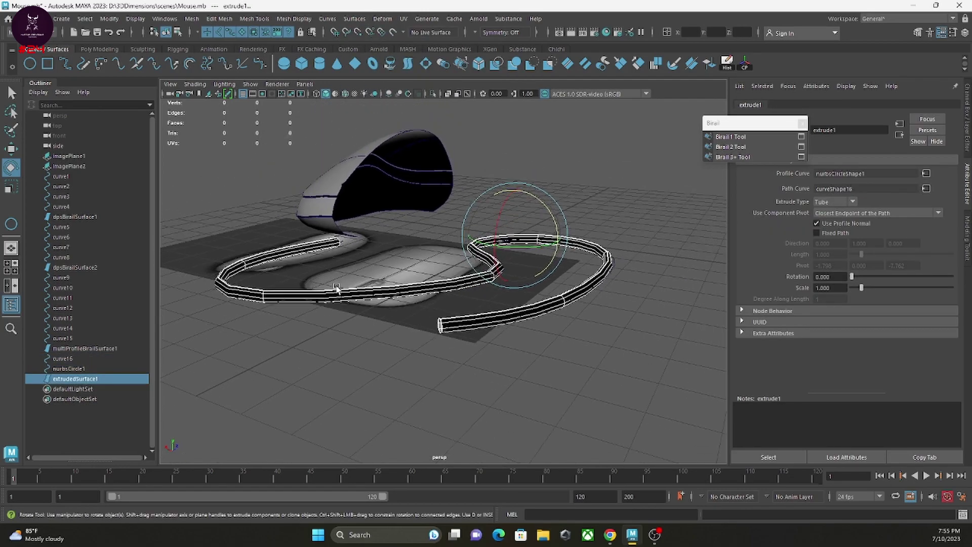
left_click(710, 66)
left_click(412, 222)
- Thin the cable by scaling its profile circle uniformly to about 0.35, and deselect it
left_click_drag(413, 221, 390, 325, "alt")
right_click_drag(390, 325, 566, 256, "alt")
left_click_drag(565, 256, 247, 254, "alt")
right_click_drag(247, 254, 360, 226, "alt")
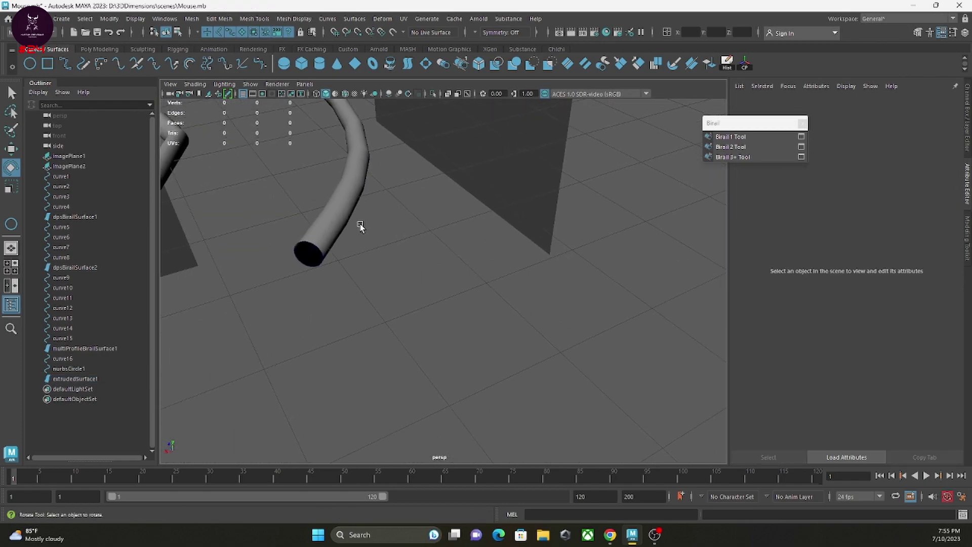
left_click(307, 244)
scroll(319, 299, "up", 2)
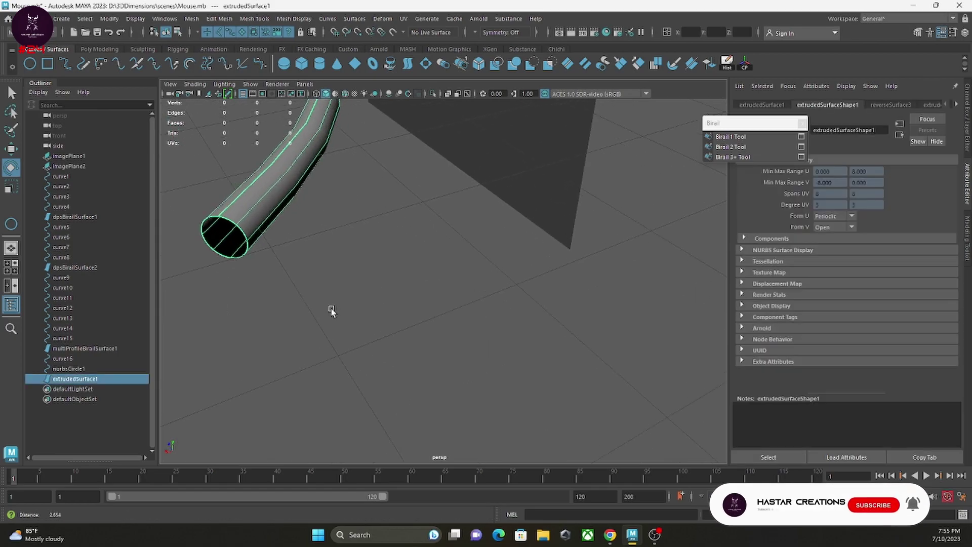
left_click(99, 358)
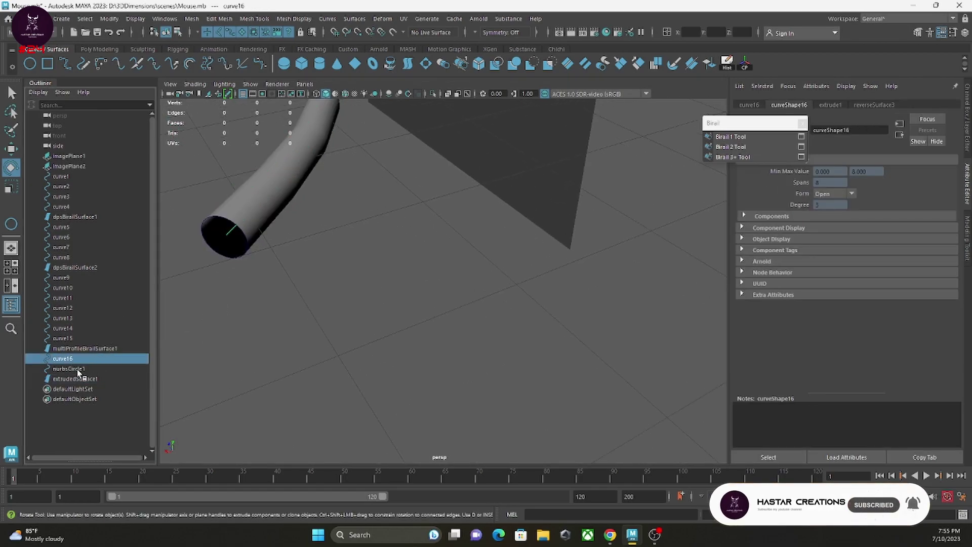
left_click(79, 369)
key("r")
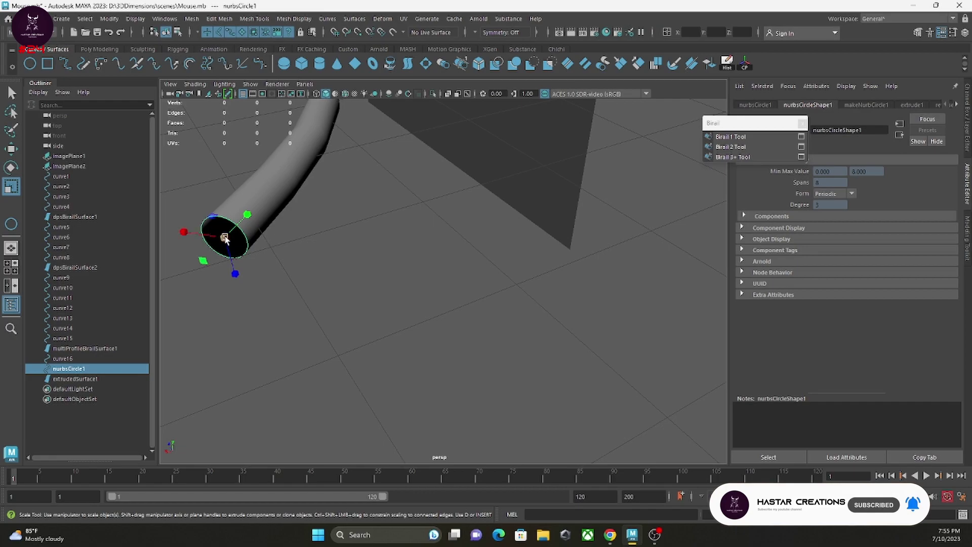
left_click_drag(226, 238, 200, 236)
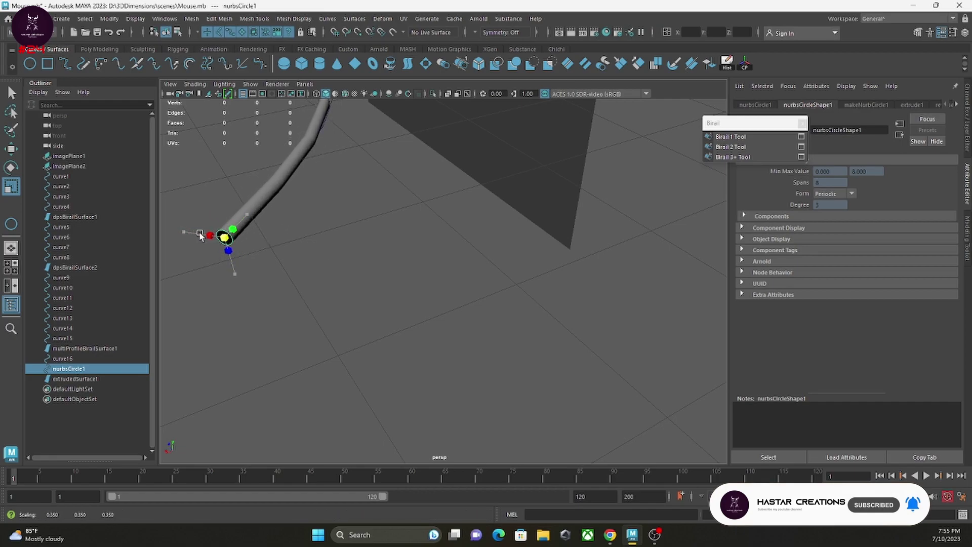
left_click(347, 260)
left_click_drag(347, 260, 327, 330, "alt")
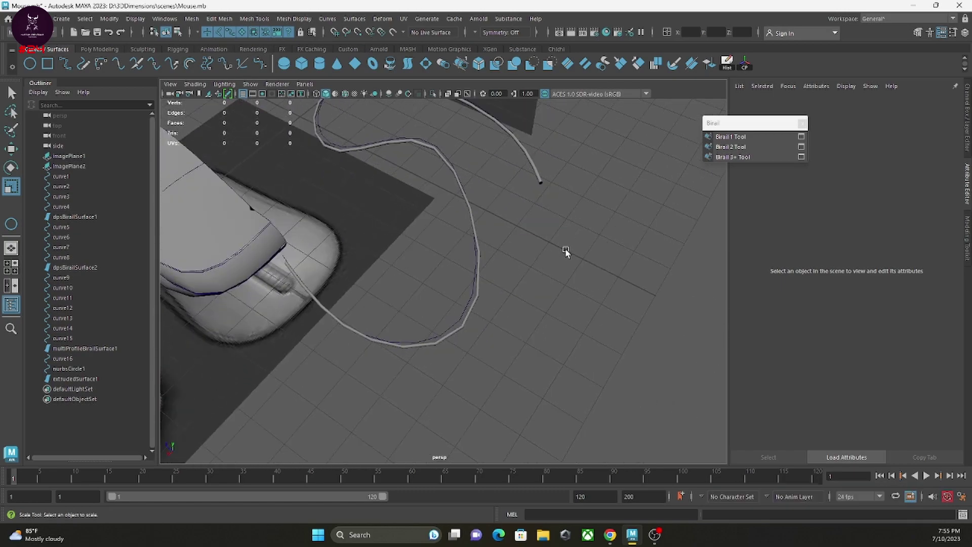
left_click_drag(566, 253, 485, 278, "alt")
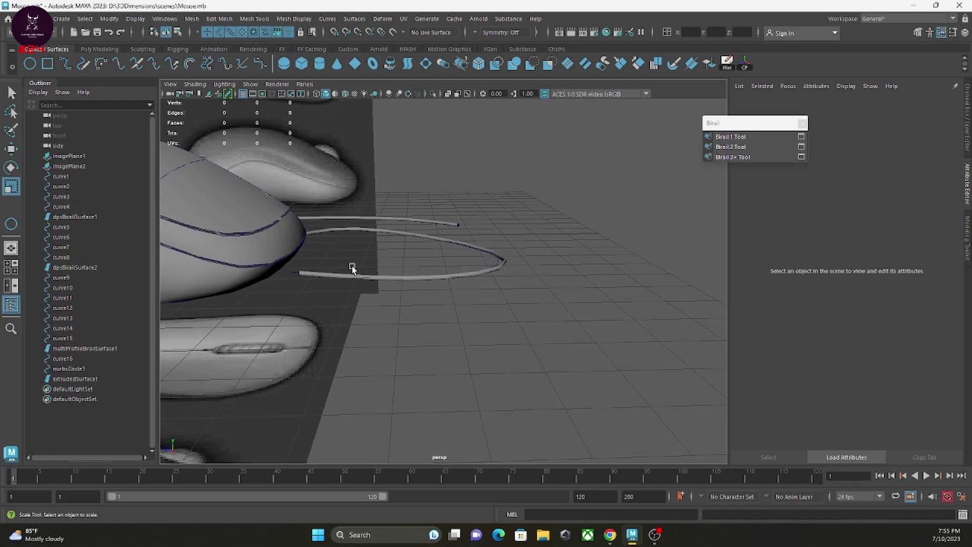
left_click_drag(353, 269, 476, 286, "alt")
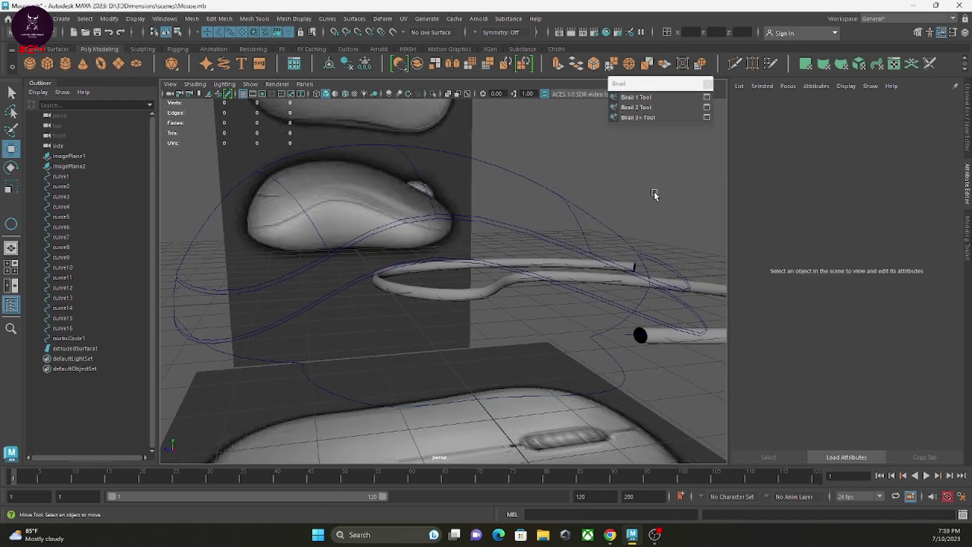